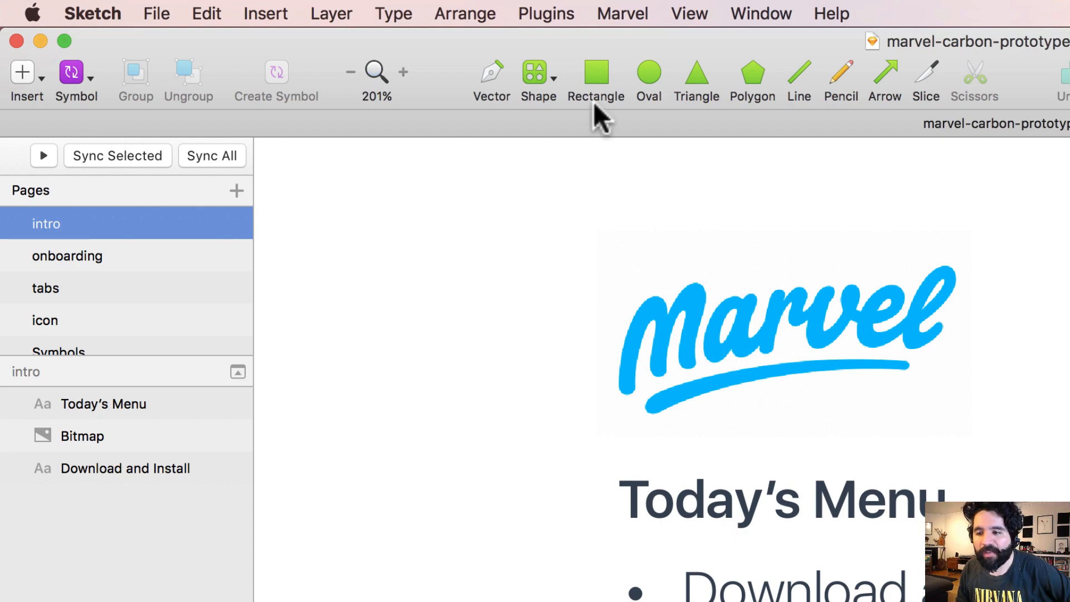
Step: Check the Marvel plugin's commands in Sketch, switch to Chrome and look over the Carbon Tabs project's screens
{"action": "left_click", "coordinate": [641, 16]}
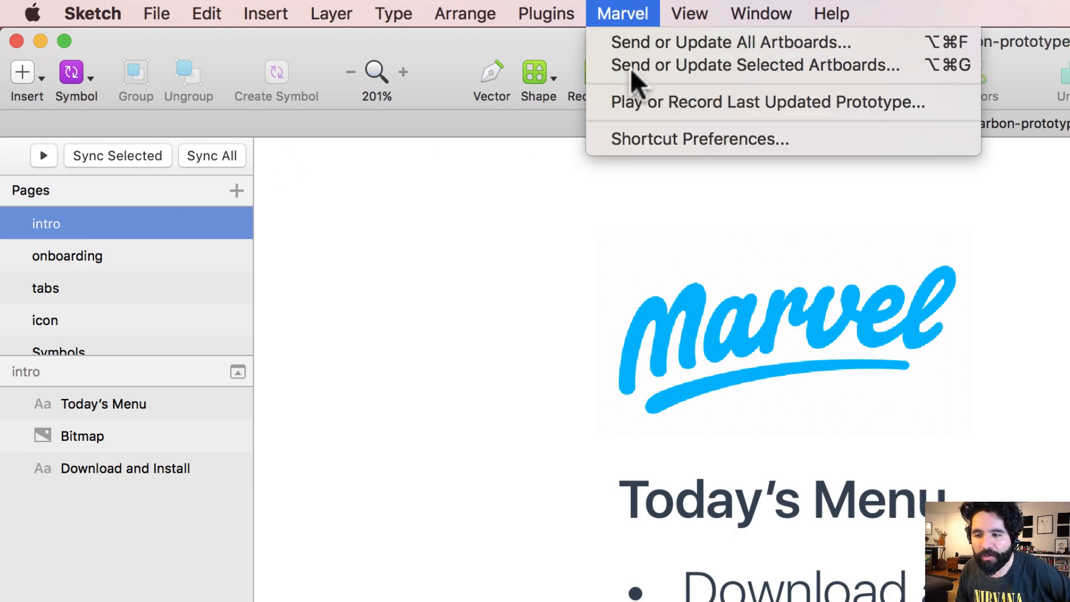
{"action": "left_click", "coordinate": [636, 18]}
{"action": "key", "text": "super+Tab"}
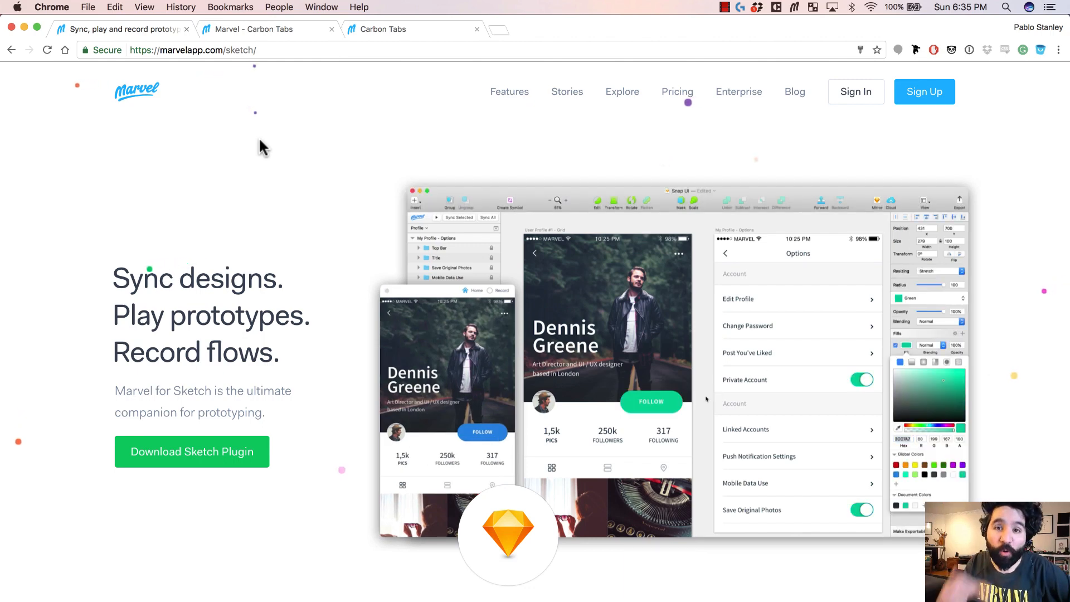
{"action": "left_click", "coordinate": [259, 29]}
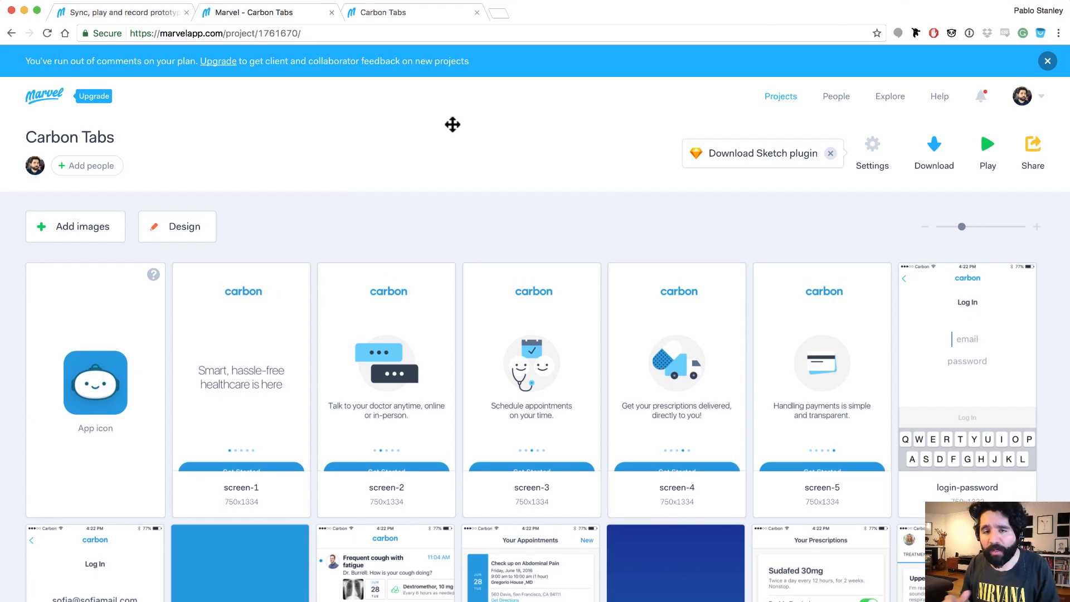
{"action": "scroll", "coordinate": [434, 173], "scroll_direction": "down", "scroll_amount": 2}
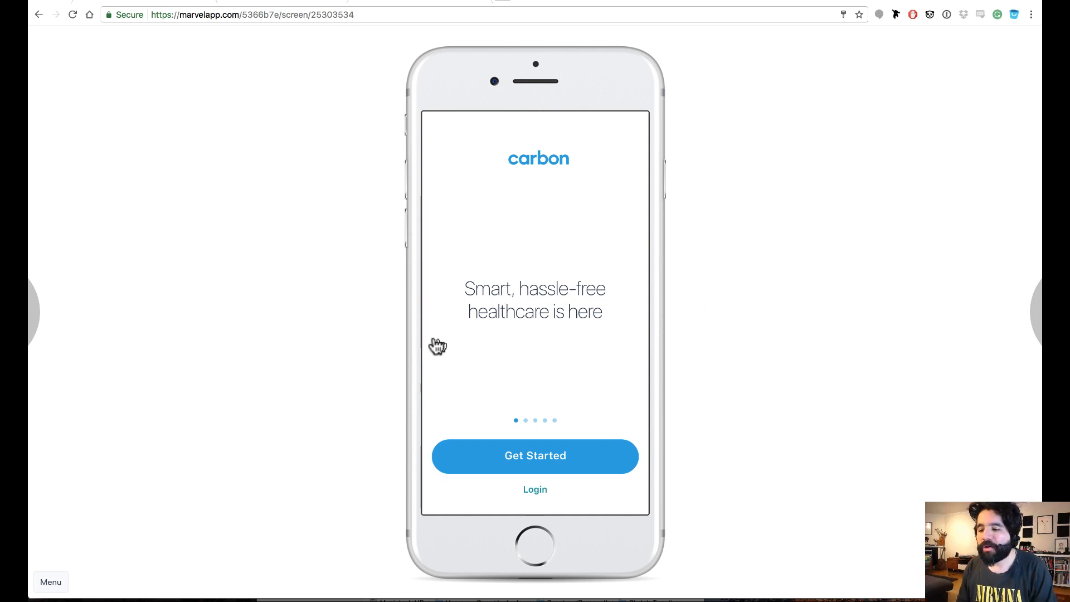
Step: Page through the Carbon prototype's splash screens in the browser preview
{"action": "left_click", "coordinate": [556, 310]}
{"action": "left_click", "coordinate": [562, 295]}
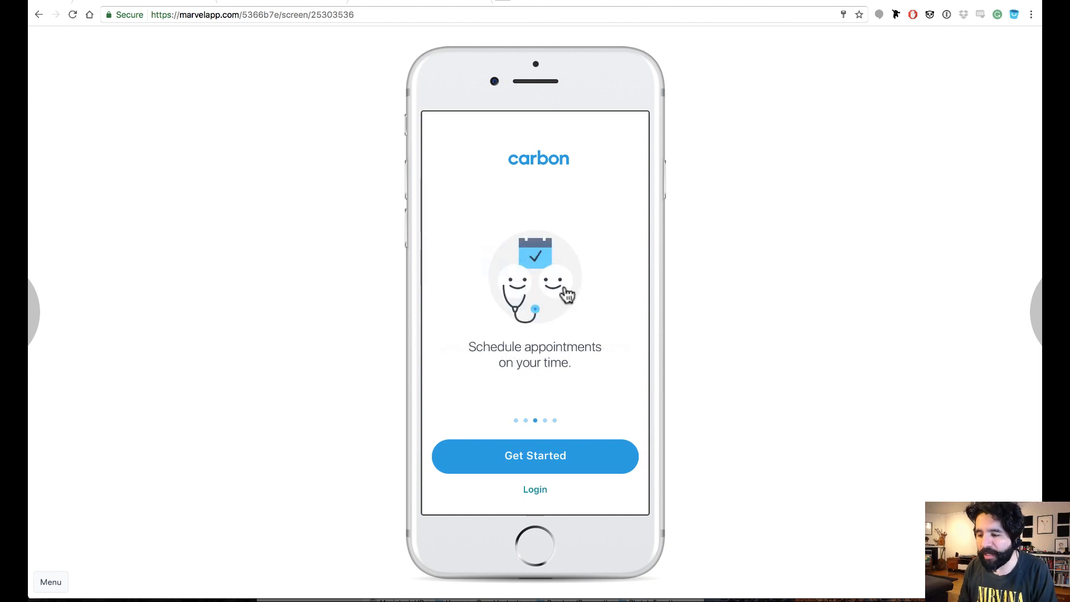
{"action": "left_click", "coordinate": [564, 293]}
{"action": "left_click", "coordinate": [549, 294]}
{"action": "left_click", "coordinate": [553, 273]}
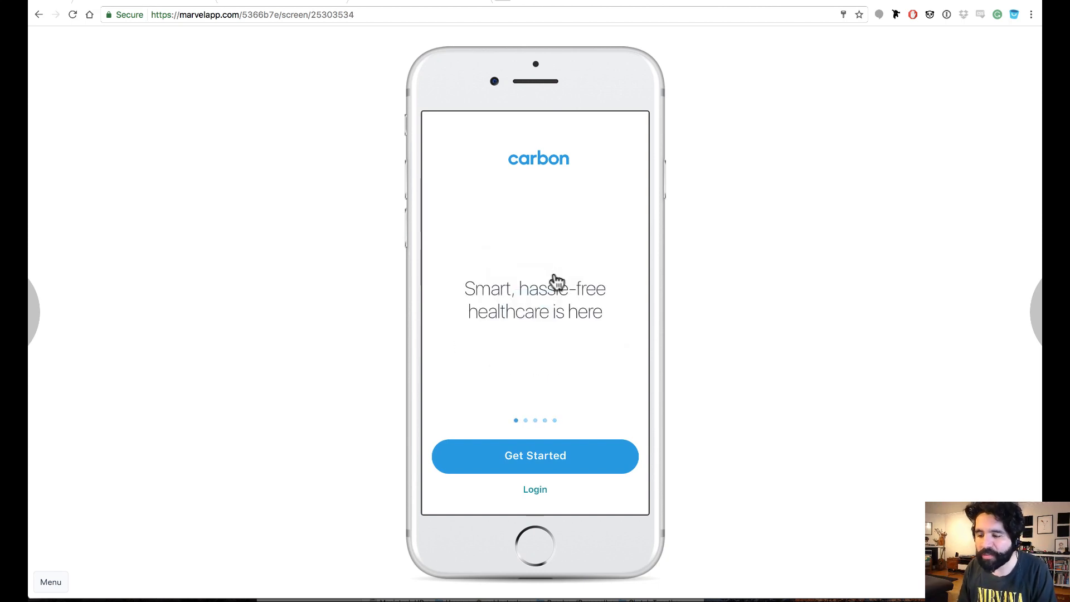
{"action": "left_click", "coordinate": [555, 279]}
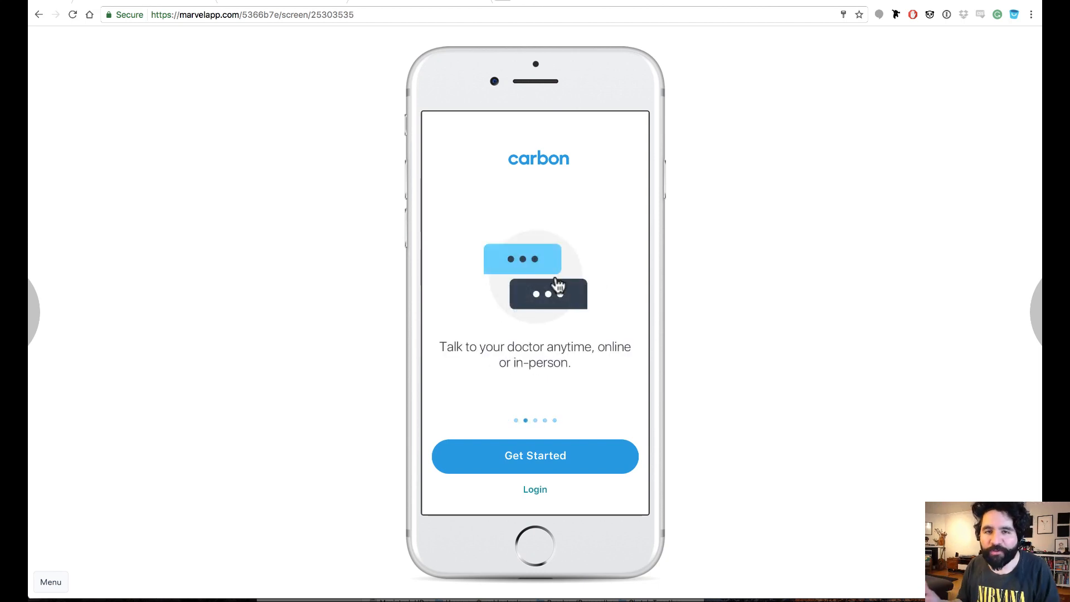
Step: Go through the prototype's login flow and look through the Cases list
{"action": "left_click", "coordinate": [534, 487]}
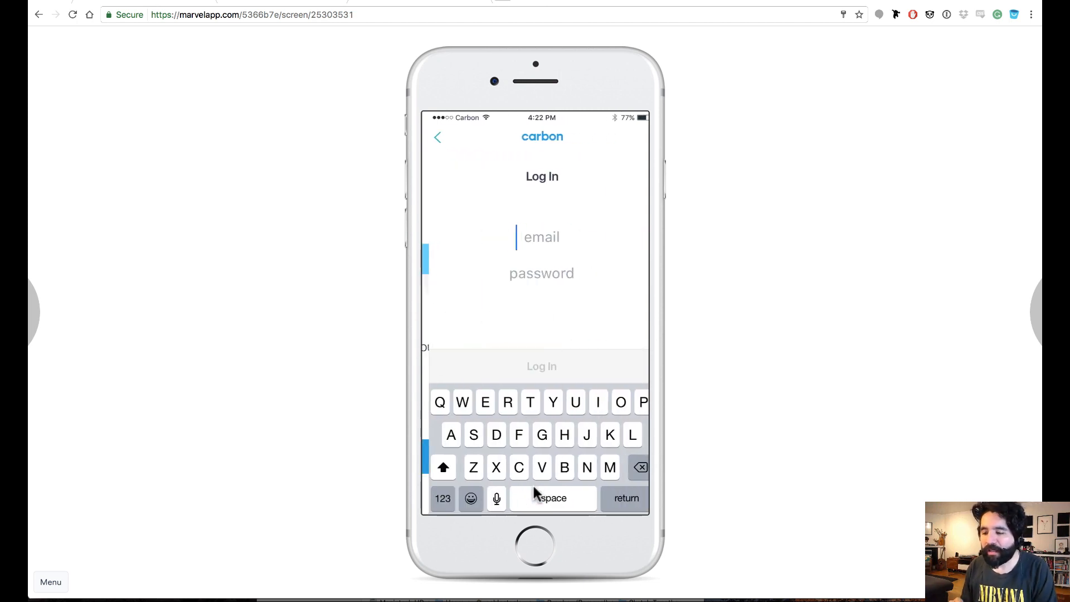
{"action": "left_click", "coordinate": [551, 437]}
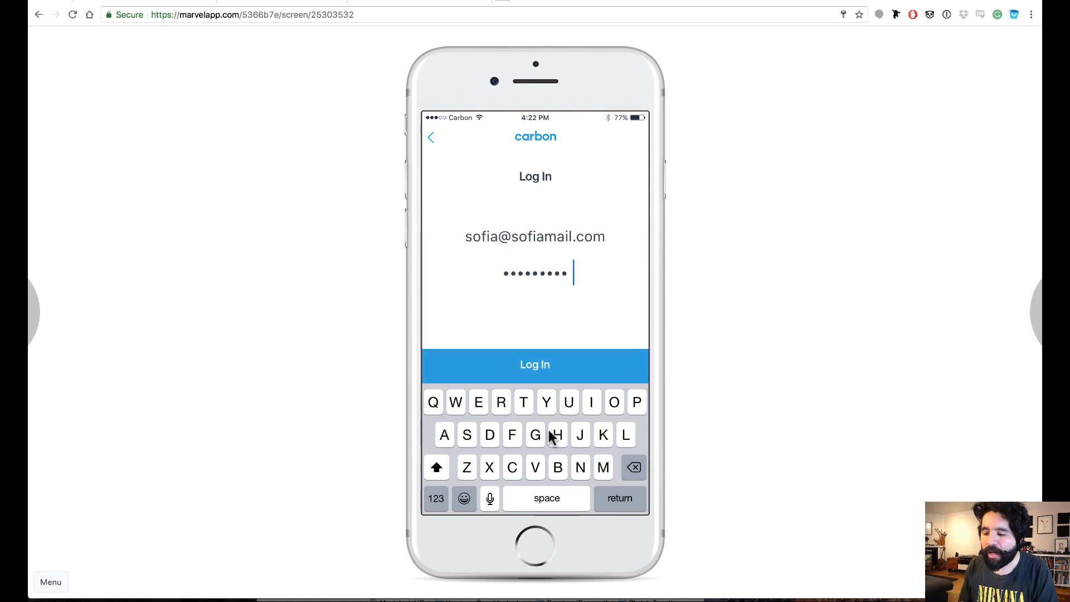
{"action": "left_click", "coordinate": [536, 368]}
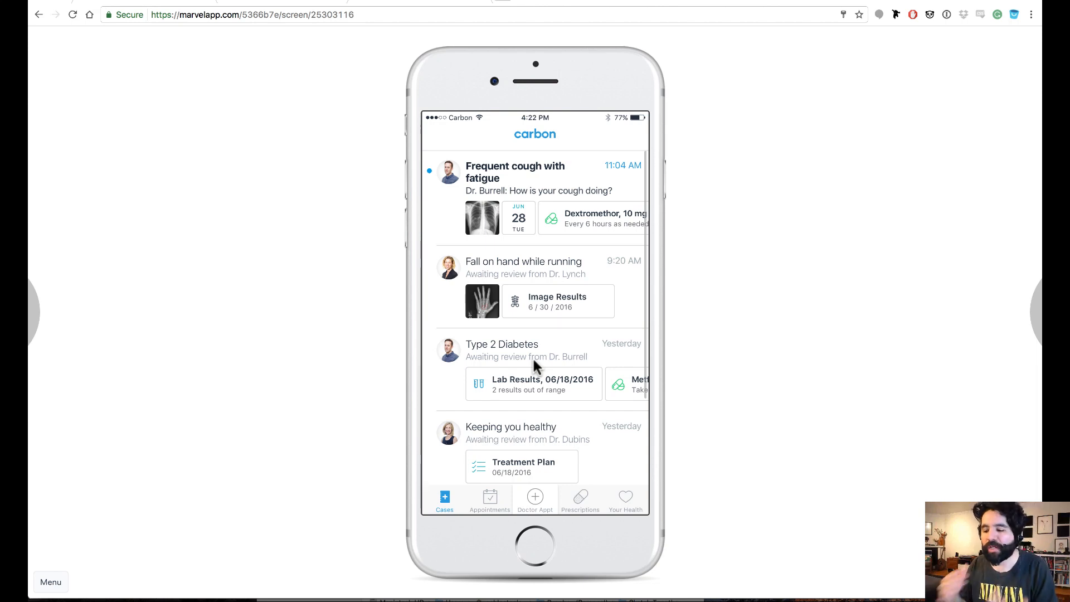
{"action": "scroll", "coordinate": [533, 368], "scroll_direction": "down", "scroll_amount": 3}
{"action": "scroll", "coordinate": [534, 370], "scroll_direction": "up", "scroll_amount": 3}
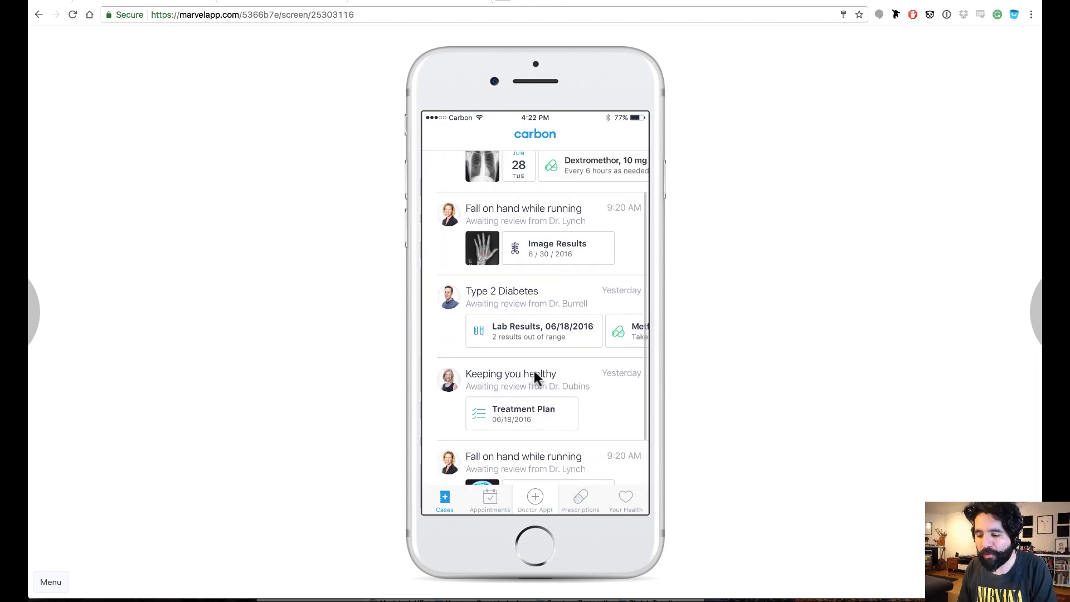
{"action": "scroll", "coordinate": [517, 360], "scroll_direction": "down", "scroll_amount": 3}
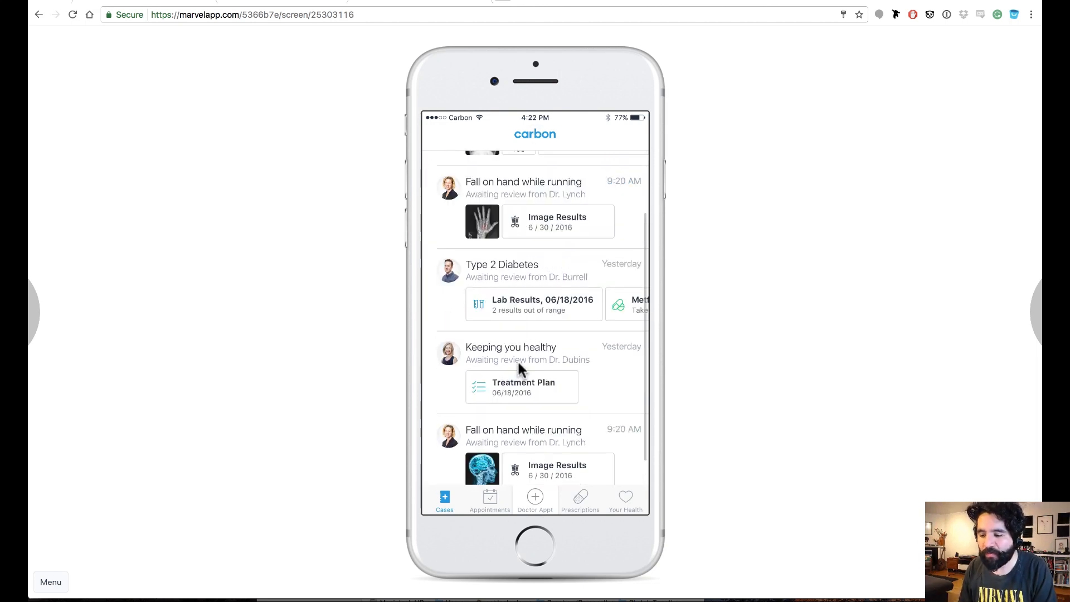
Step: Preview the Appointments, Prescriptions, Your Health and Doctor Appt screens, and open and close the account menu from the profile picture
{"action": "left_click", "coordinate": [490, 504]}
{"action": "left_click", "coordinate": [583, 504]}
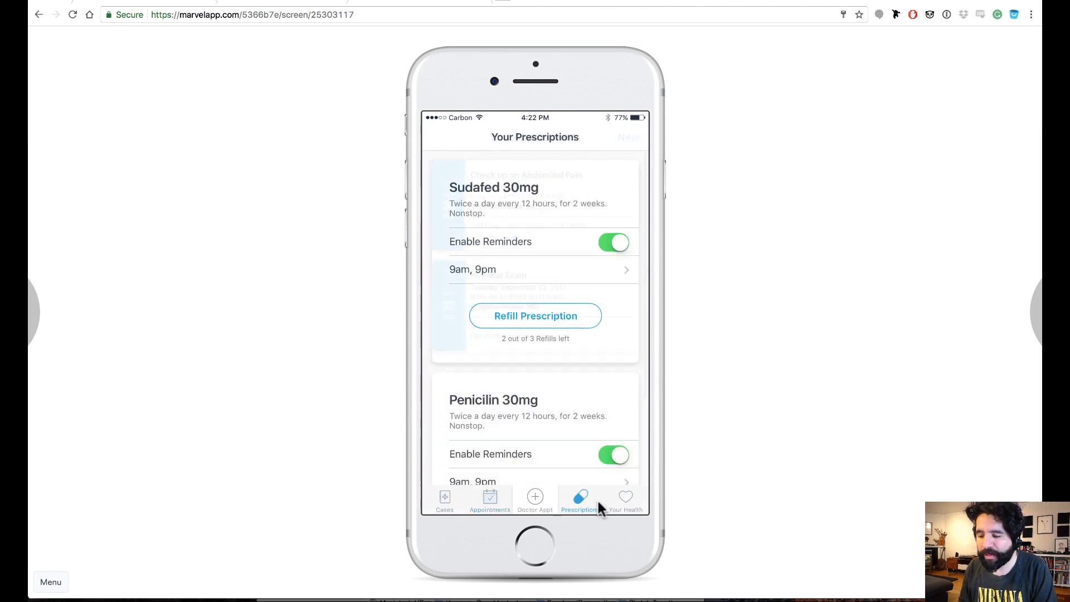
{"action": "left_click", "coordinate": [619, 500]}
{"action": "left_click", "coordinate": [536, 498]}
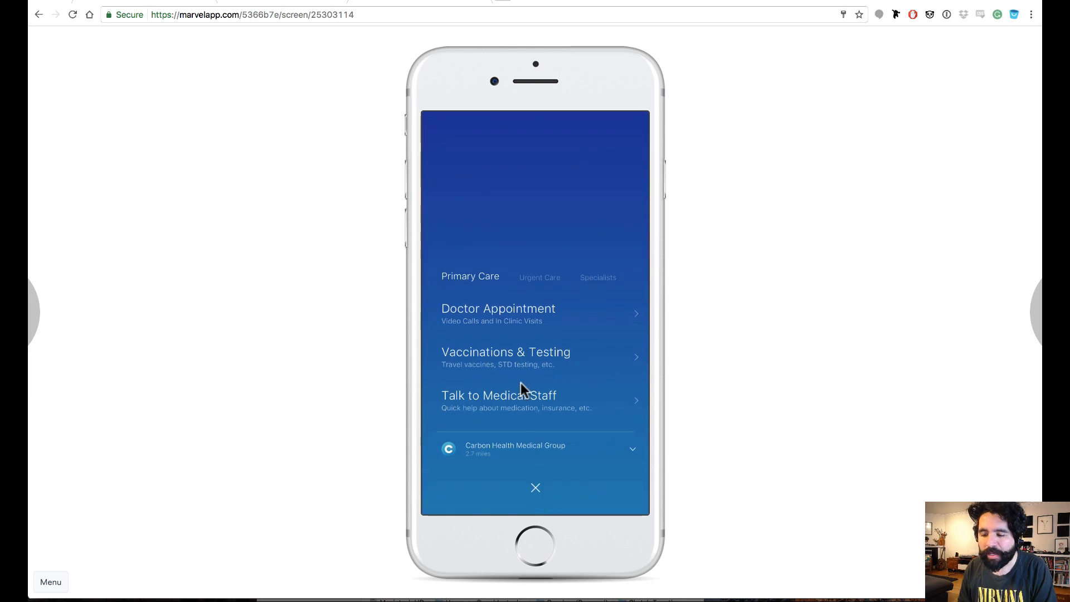
{"action": "left_click", "coordinate": [536, 488]}
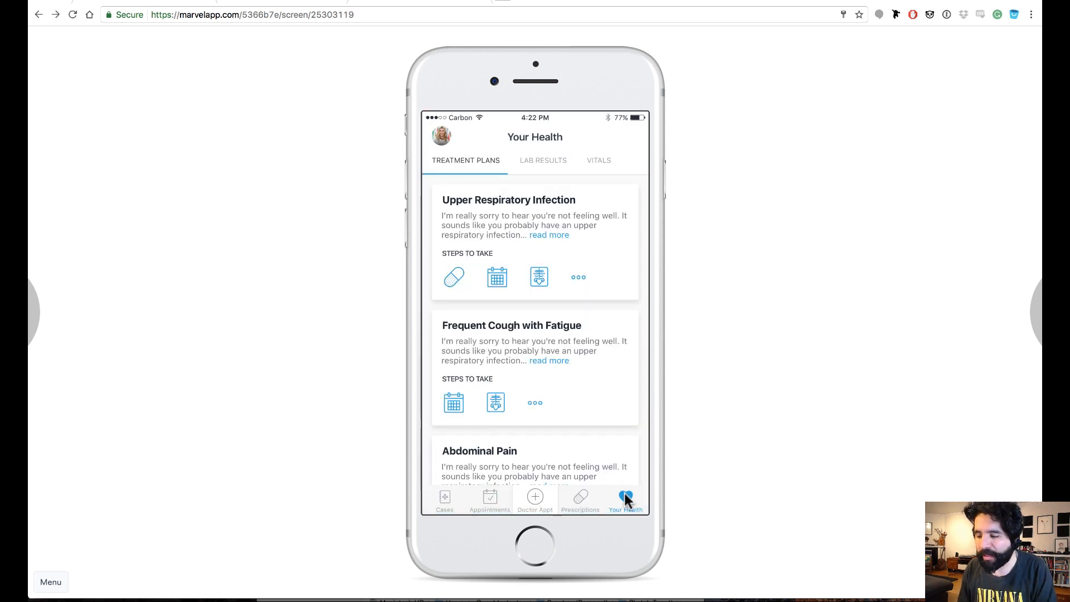
{"action": "left_click", "coordinate": [444, 138]}
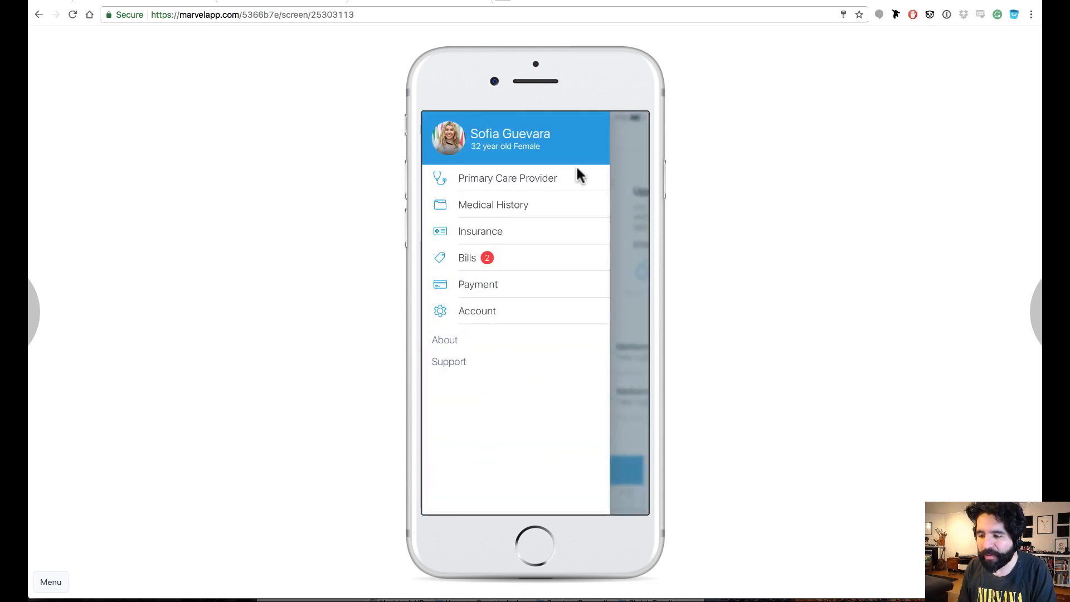
{"action": "left_click", "coordinate": [618, 161]}
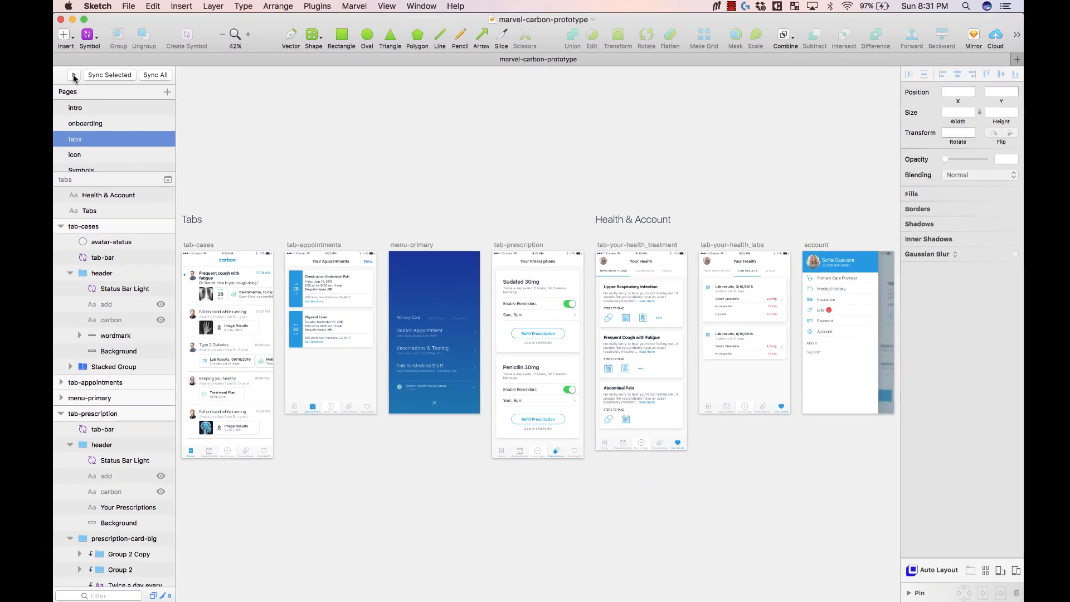
Step: Launch the Marvel prototype player, reposition its window and page through the splash screens
{"action": "left_click", "coordinate": [73, 75]}
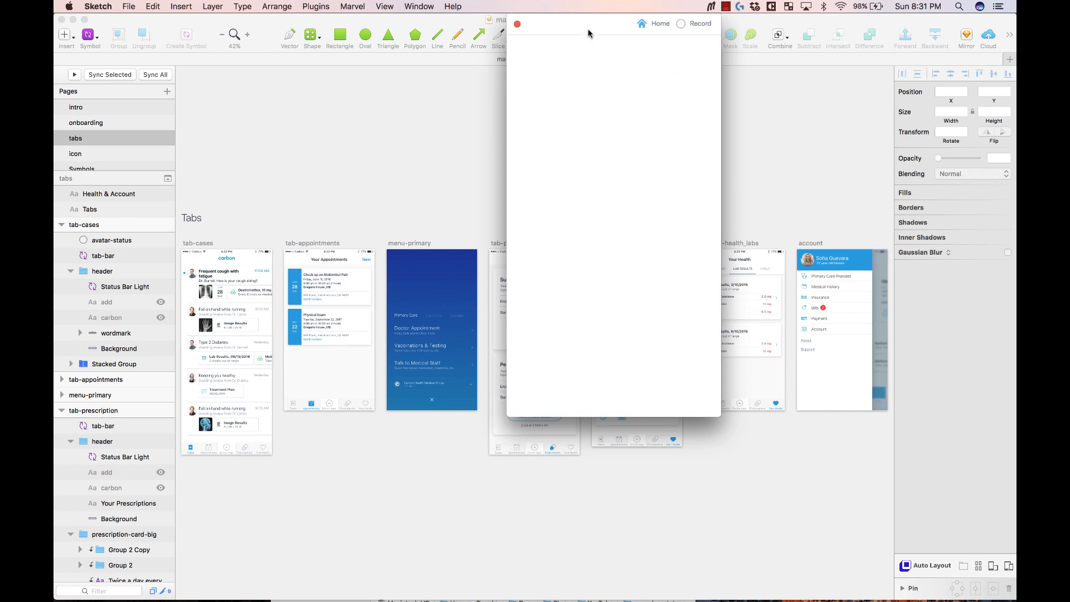
{"action": "left_click_drag", "start_coordinate": [565, 31], "coordinate": [451, 101]}
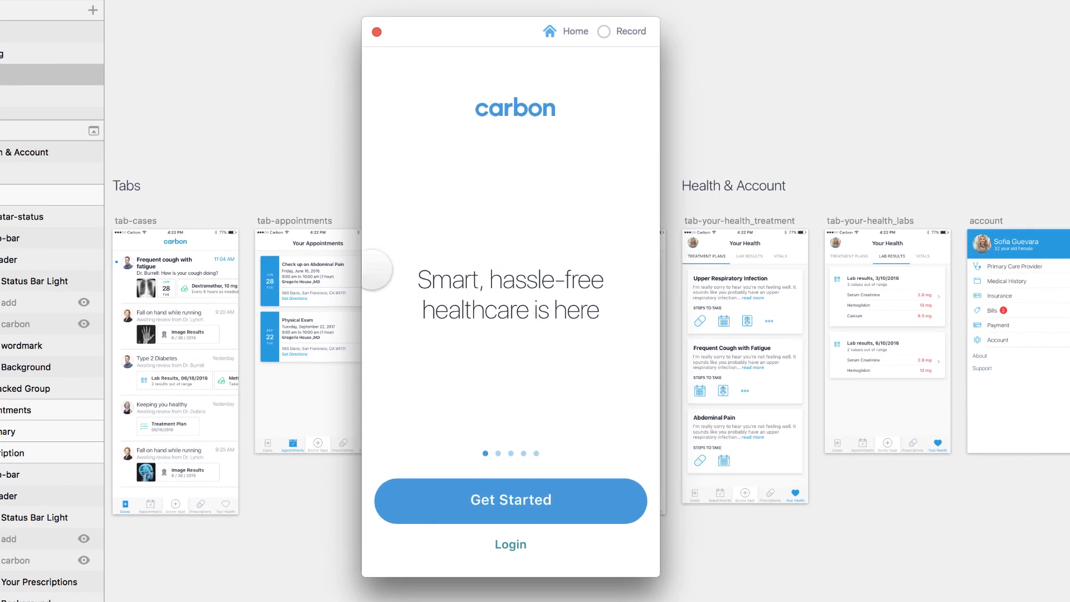
{"action": "left_click", "coordinate": [555, 299]}
{"action": "left_click", "coordinate": [556, 297]}
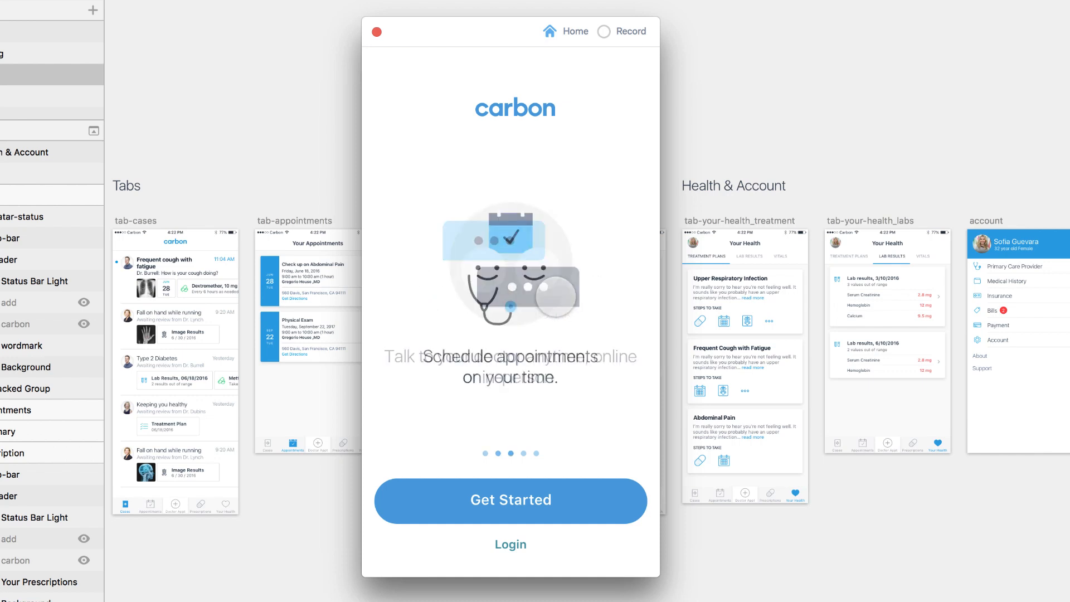
{"action": "left_click", "coordinate": [556, 298]}
{"action": "left_click", "coordinate": [555, 297]}
Step: Walk through the login flow in the prototype player to reach the Cases screen
{"action": "left_click", "coordinate": [510, 544]}
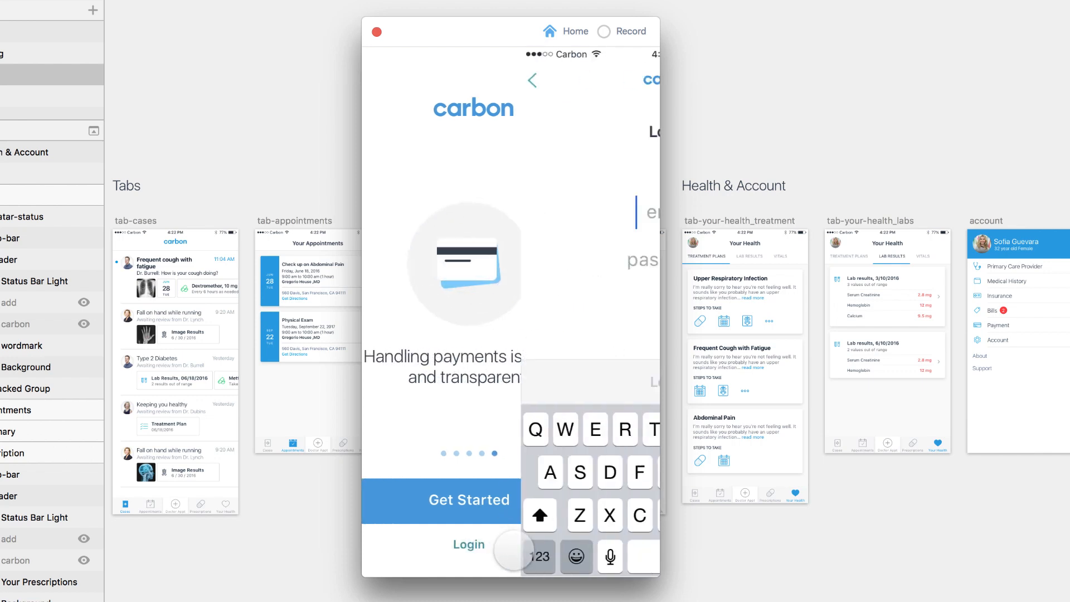
{"action": "left_click", "coordinate": [530, 467]}
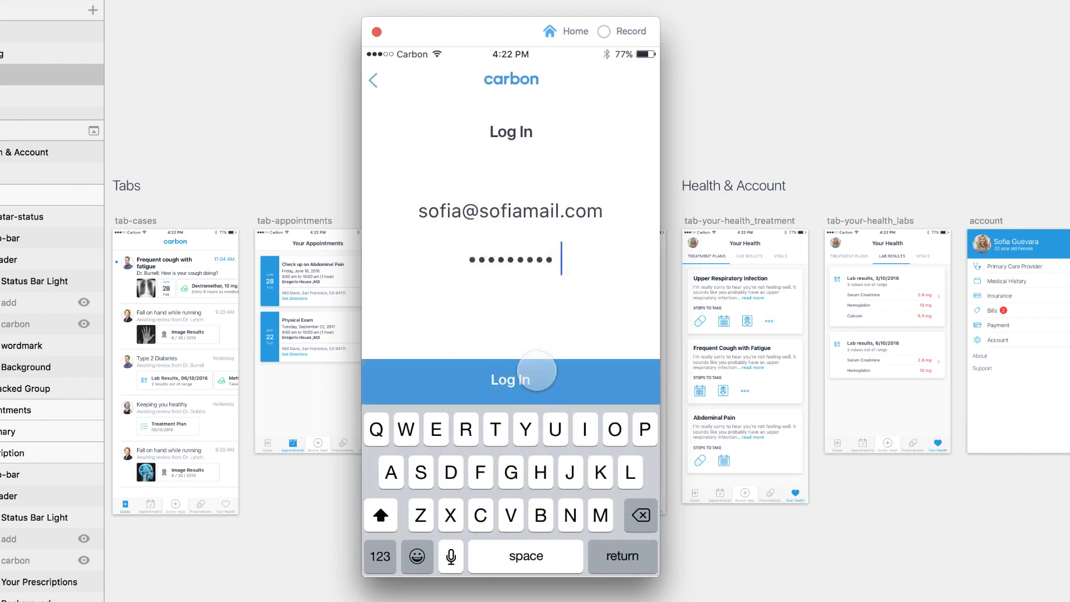
{"action": "left_click", "coordinate": [538, 372]}
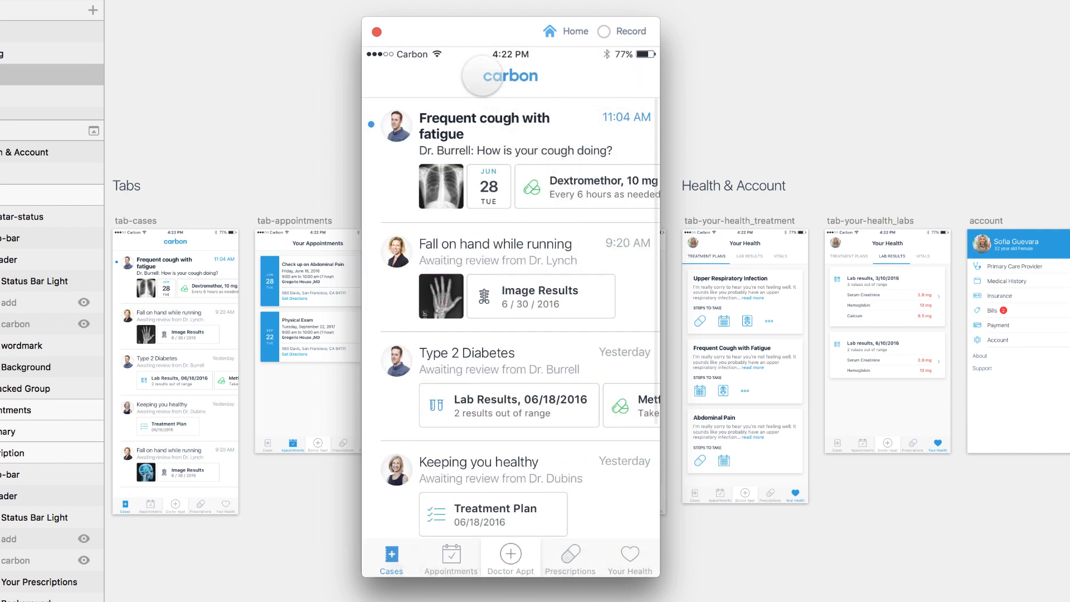
Step: Record a walkthrough of the Appointments, Doctor Appt, Prescriptions and Your Health screens in the prototype player
{"action": "left_click", "coordinate": [603, 33]}
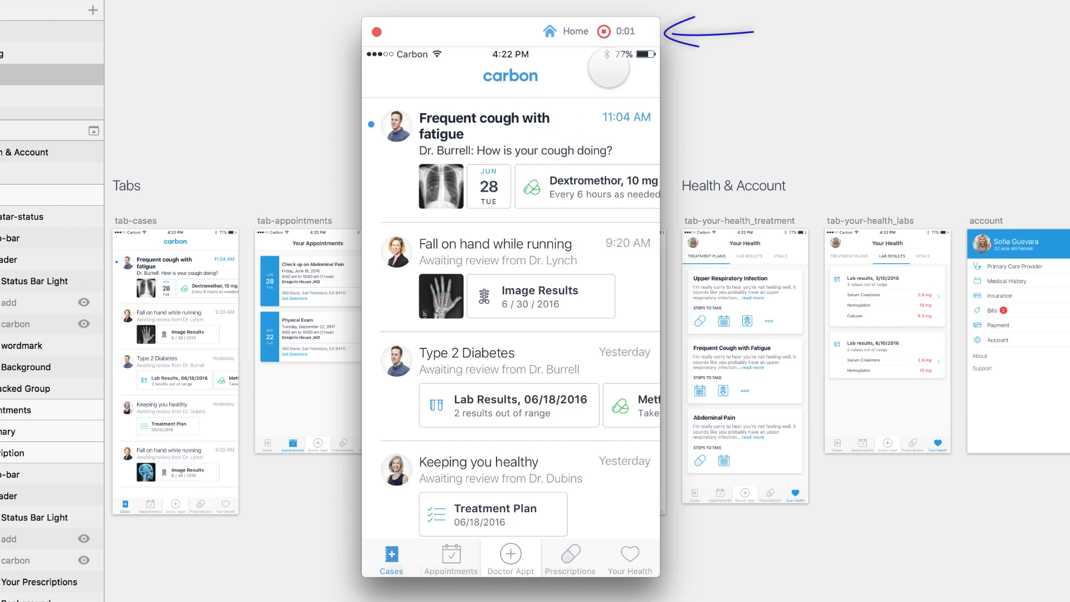
{"action": "left_click", "coordinate": [450, 560]}
{"action": "left_click", "coordinate": [511, 554]}
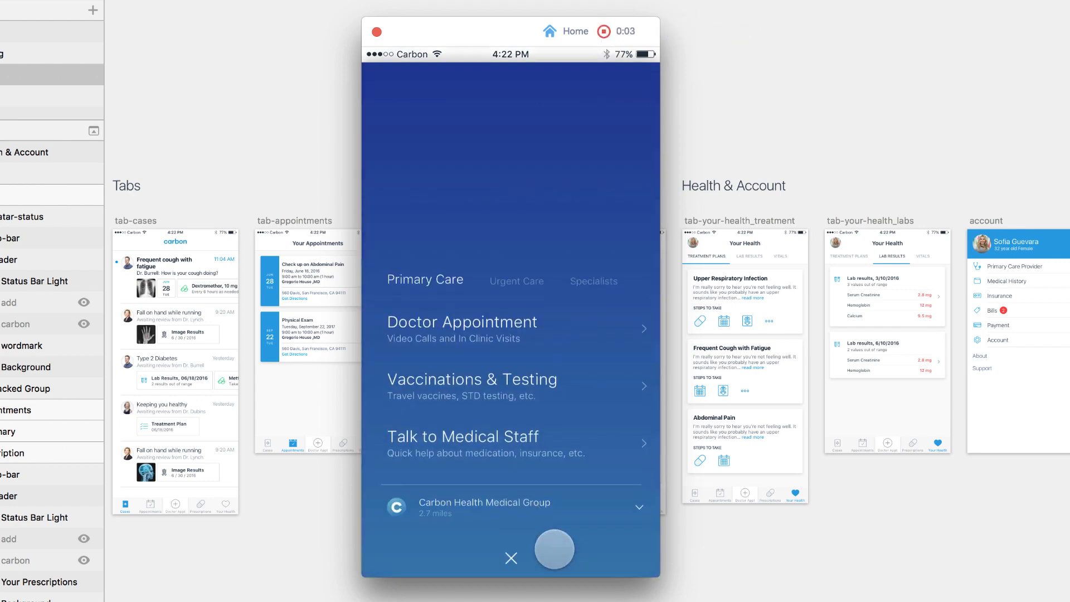
{"action": "left_click", "coordinate": [507, 535]}
{"action": "left_click", "coordinate": [570, 557]}
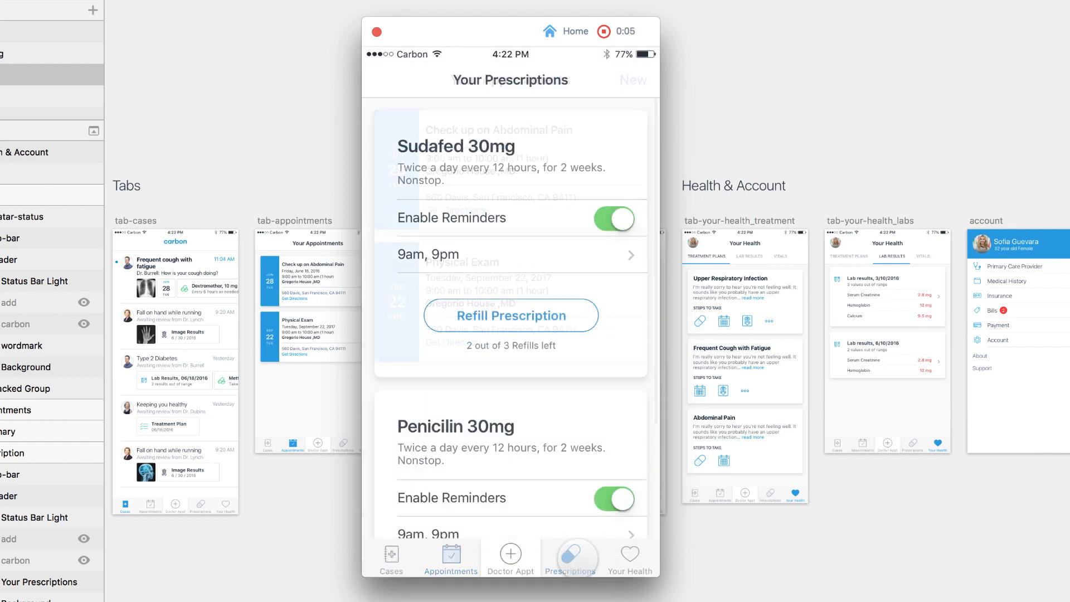
{"action": "left_click", "coordinate": [630, 555]}
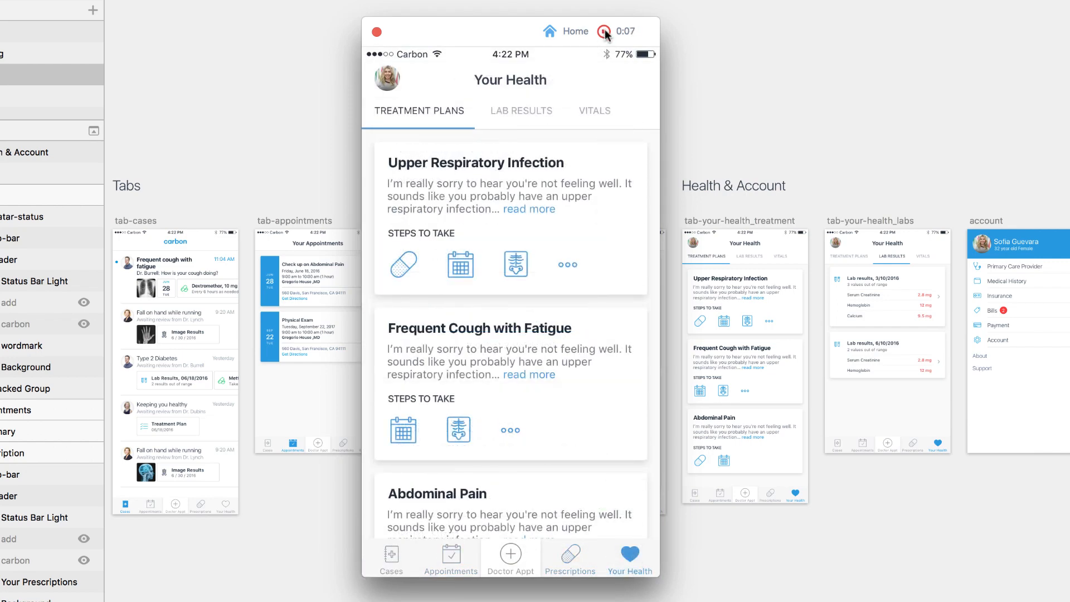
Step: Stop the recording, discard it without saving and close the prototype player
{"action": "left_click", "coordinate": [605, 32]}
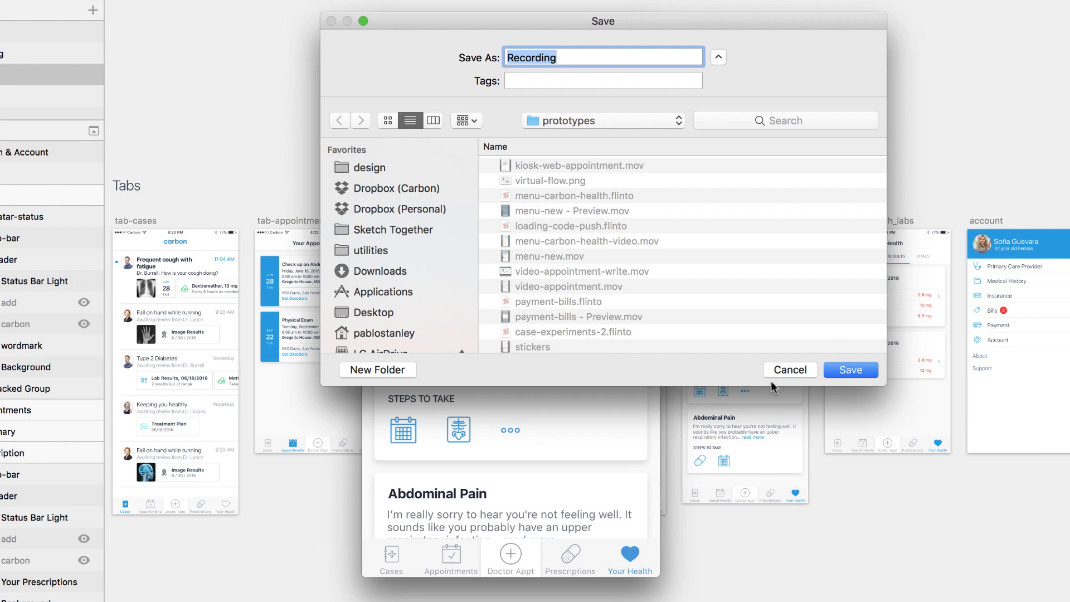
{"action": "left_click", "coordinate": [791, 370]}
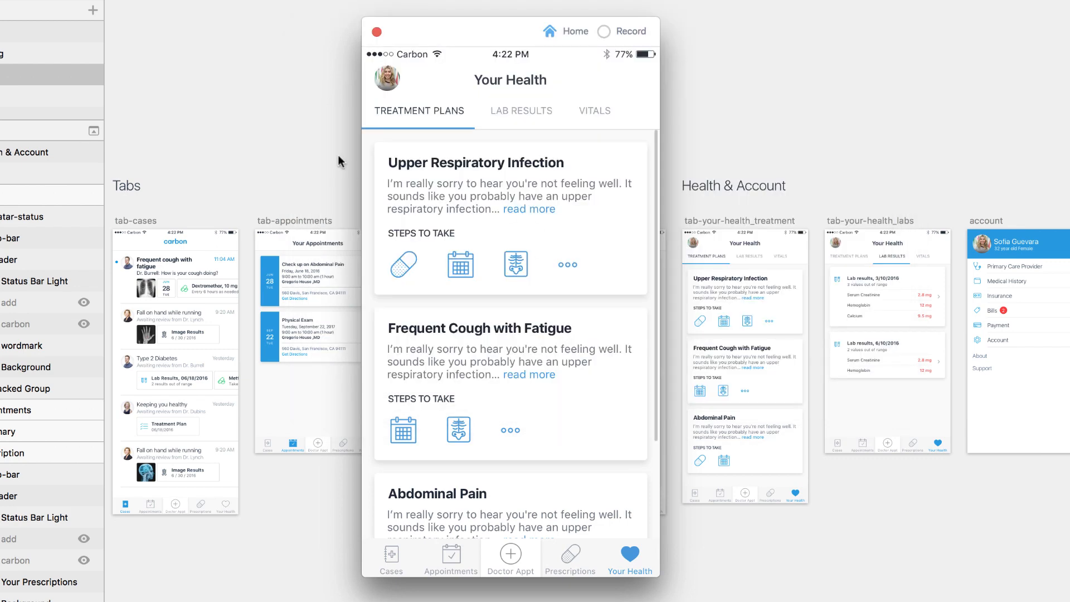
{"action": "left_click", "coordinate": [377, 31]}
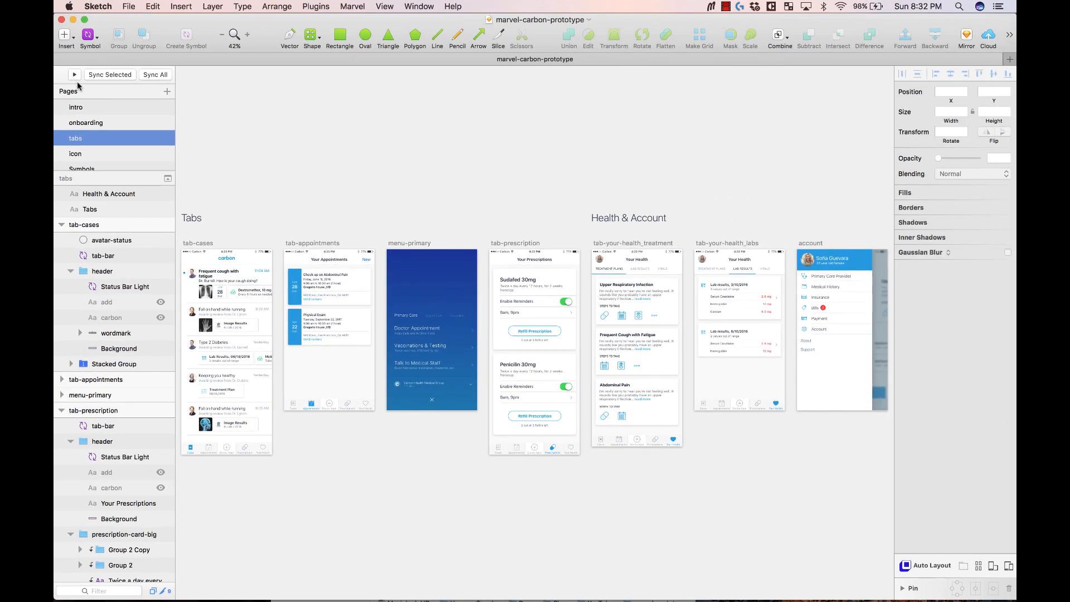
Step: Reopen the Marvel prototype player and move its window slightly
{"action": "left_click", "coordinate": [75, 75]}
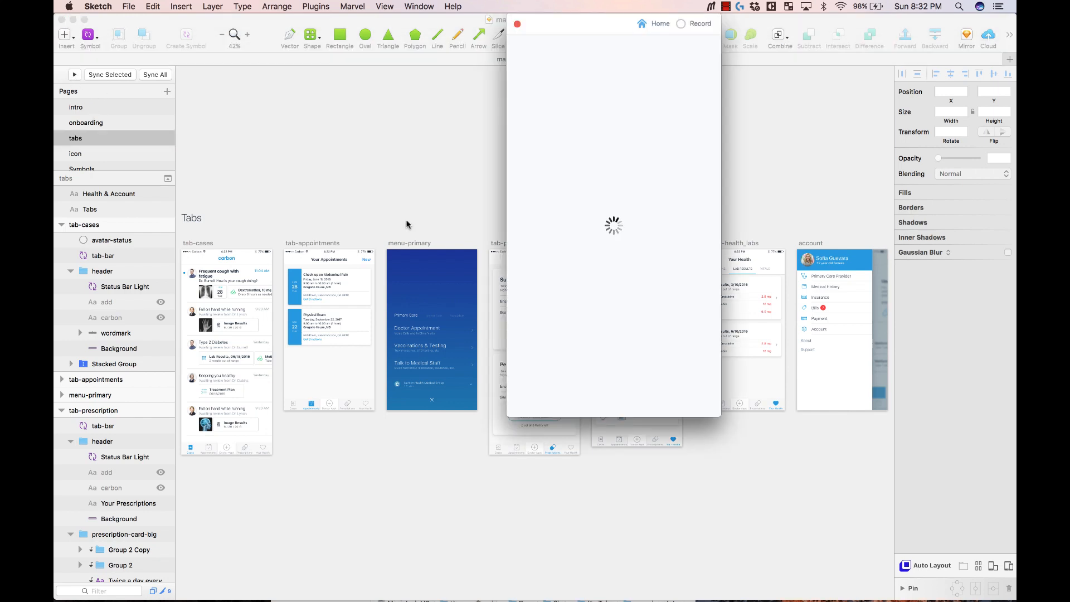
{"action": "left_click_drag", "start_coordinate": [581, 22], "coordinate": [564, 54]}
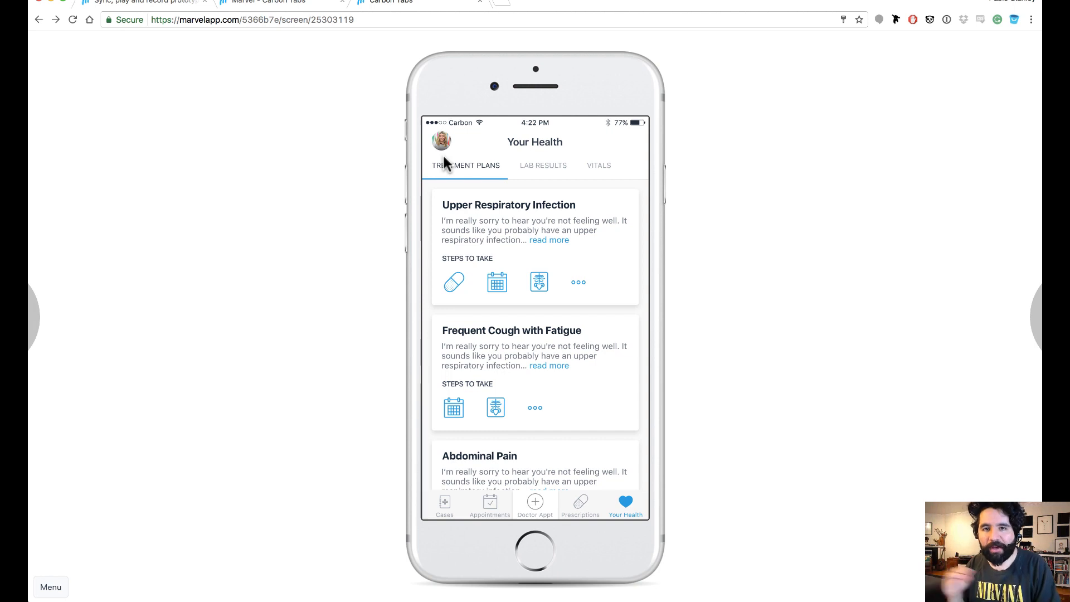
Step: Switch to Sketch and show all artboards of the onboarding page fitted in the canvas
{"action": "key", "text": "super+Tab"}
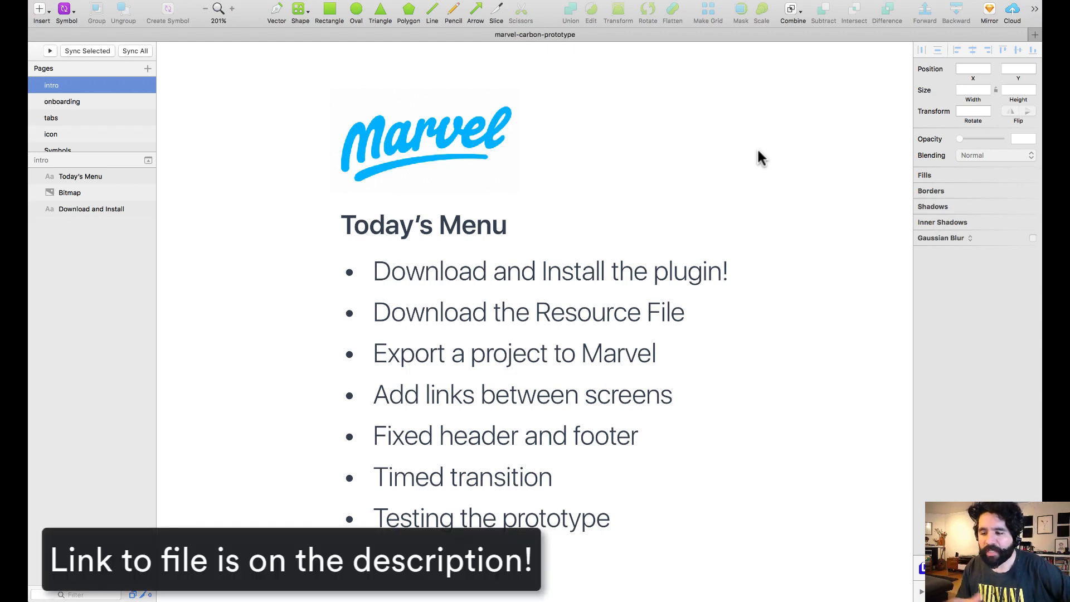
{"action": "left_click", "coordinate": [78, 102]}
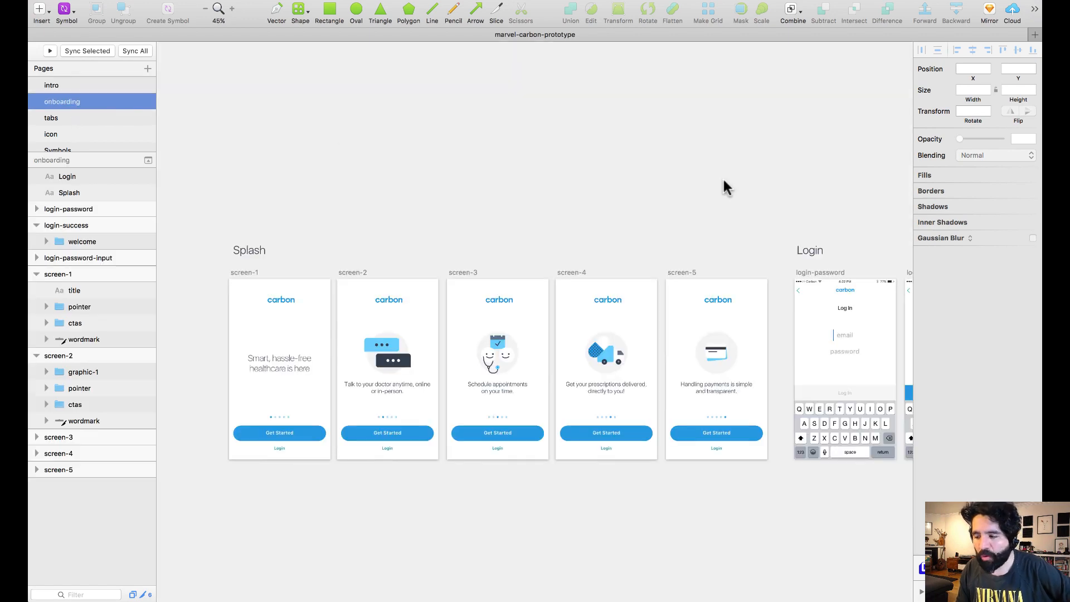
{"action": "key", "text": "super+1"}
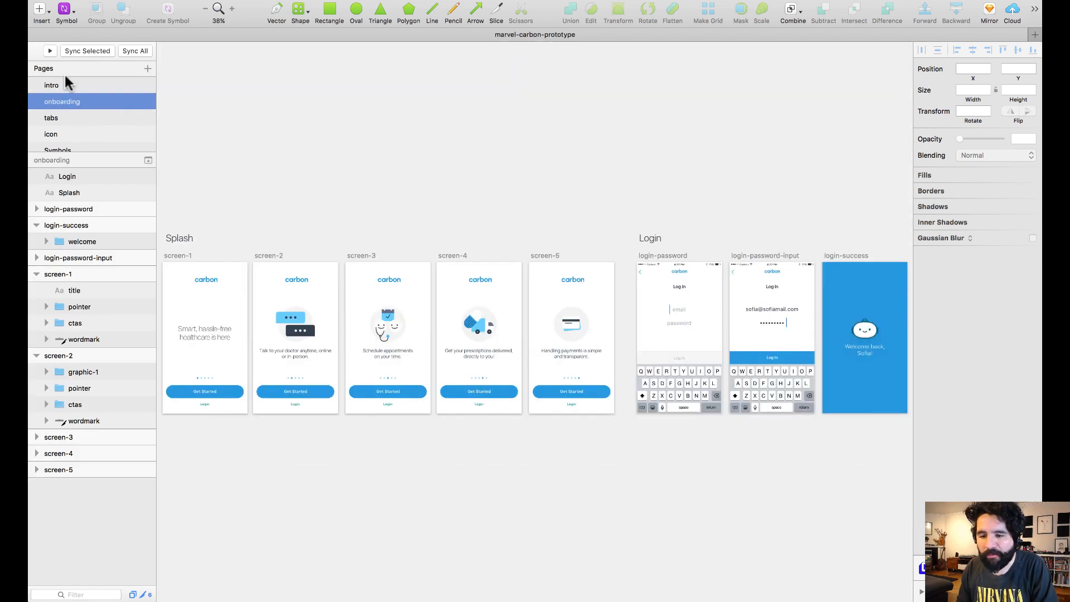
Step: Look over the artboards on the tabs page and the icon page
{"action": "left_click", "coordinate": [69, 115]}
{"action": "key", "text": "super+1"}
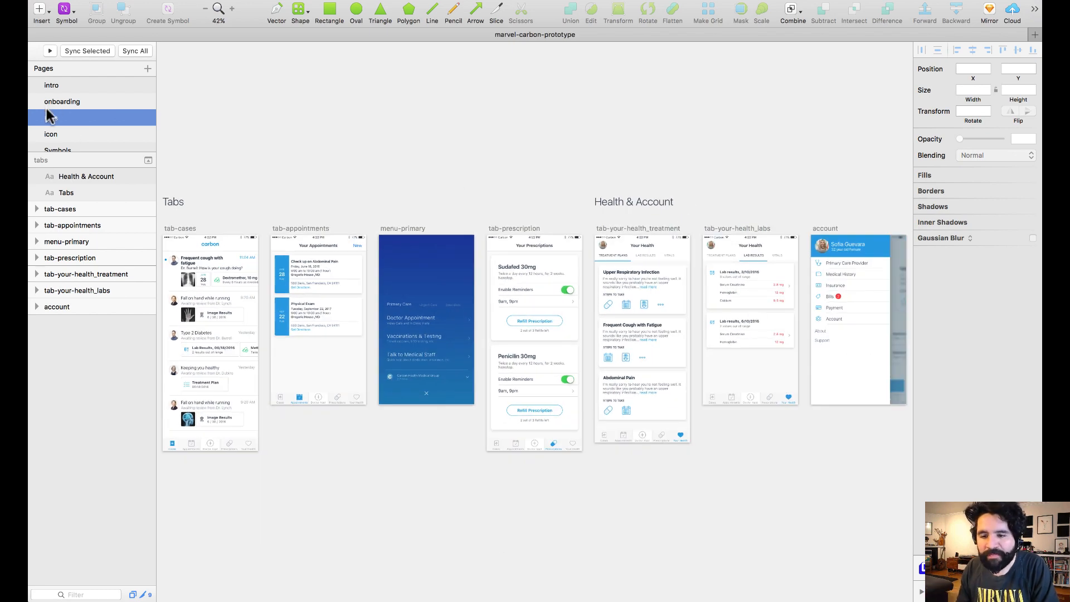
{"action": "left_click", "coordinate": [73, 134]}
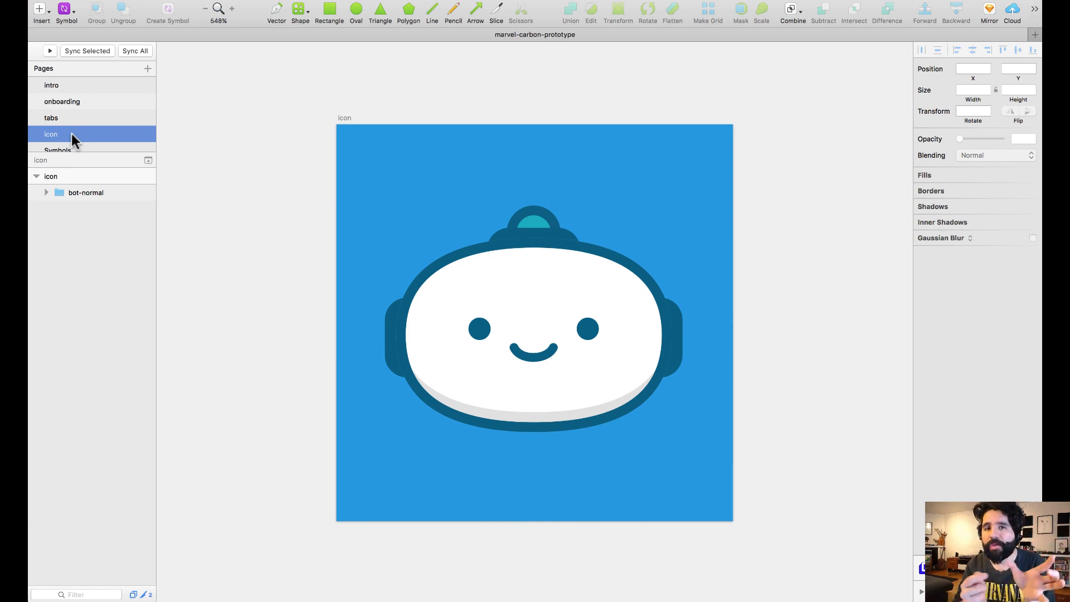
Step: Examine the Splash and Login artboards on the onboarding page, from screen-1 through login-success
{"action": "left_click", "coordinate": [78, 102]}
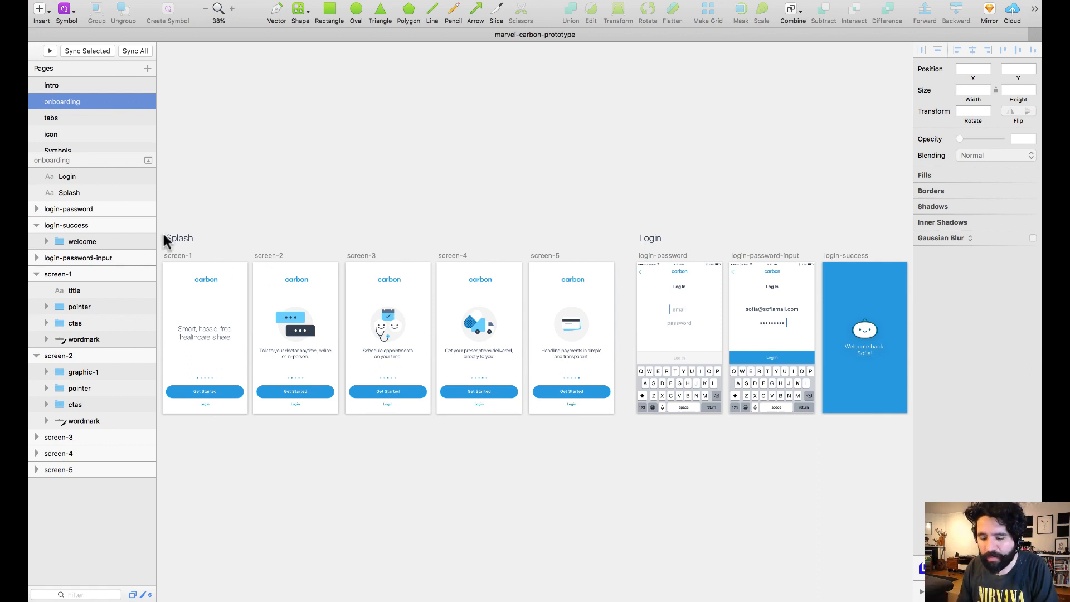
{"action": "left_click_drag", "start_coordinate": [163, 228], "coordinate": [537, 448]}
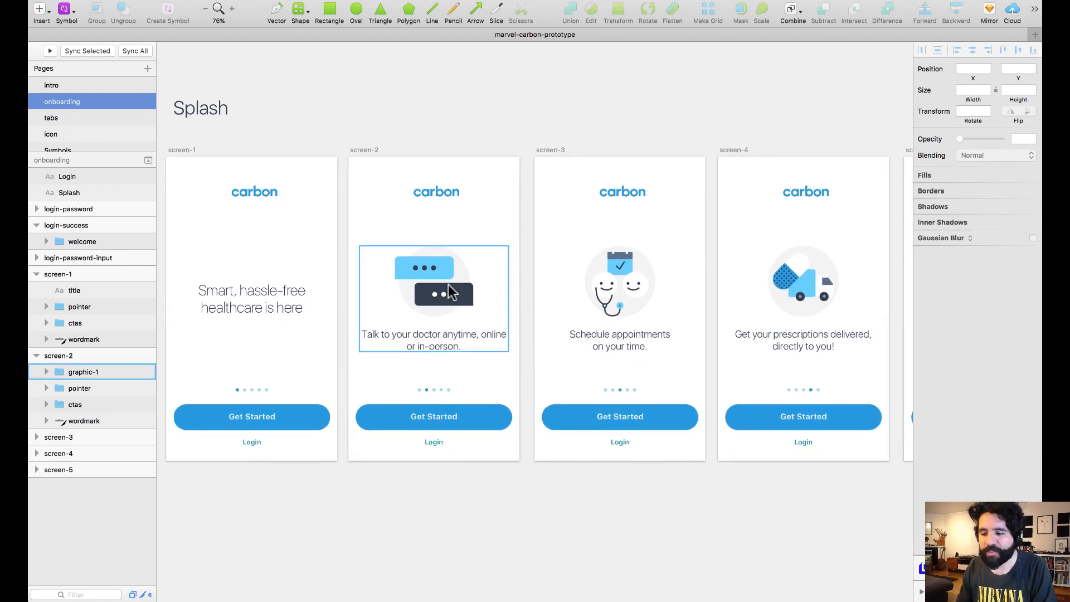
{"action": "scroll", "coordinate": [425, 298], "scroll_direction": "right", "scroll_amount": 5}
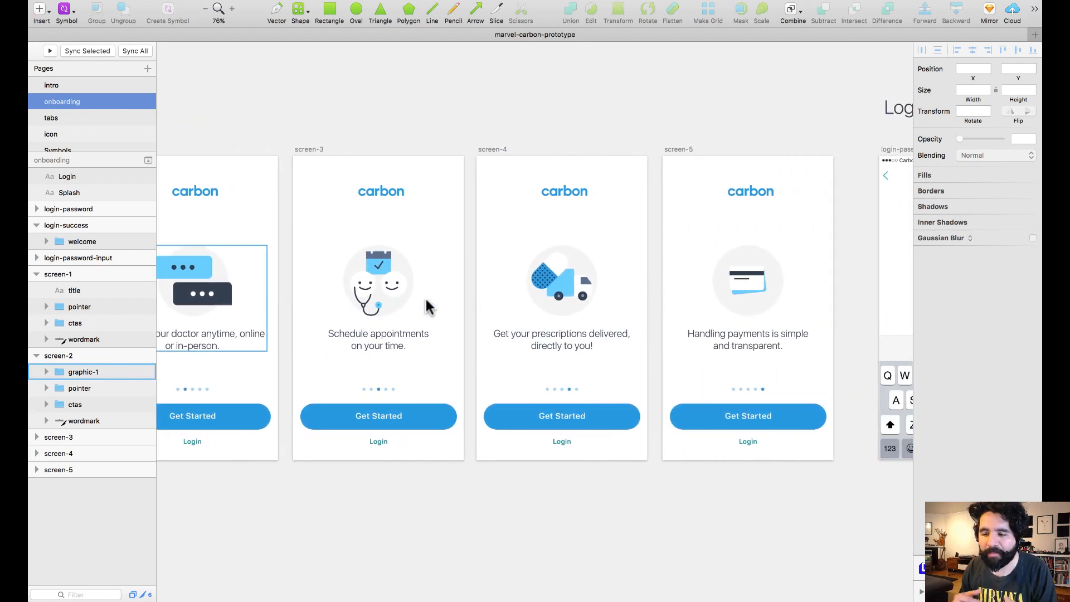
{"action": "scroll", "coordinate": [425, 306], "scroll_direction": "left", "scroll_amount": 6}
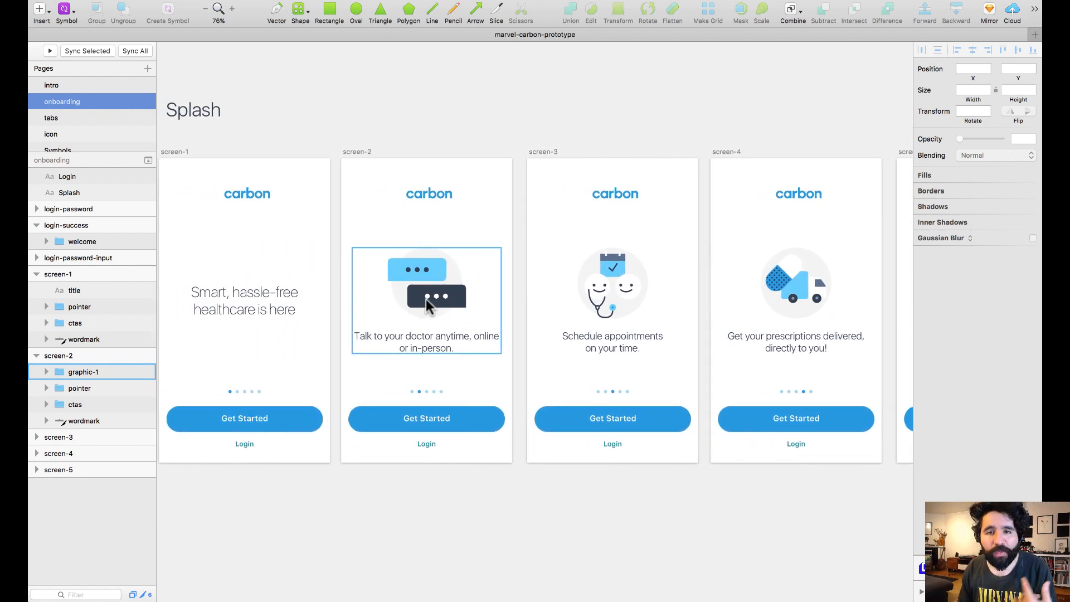
{"action": "scroll", "coordinate": [426, 299], "scroll_direction": "left", "scroll_amount": 2}
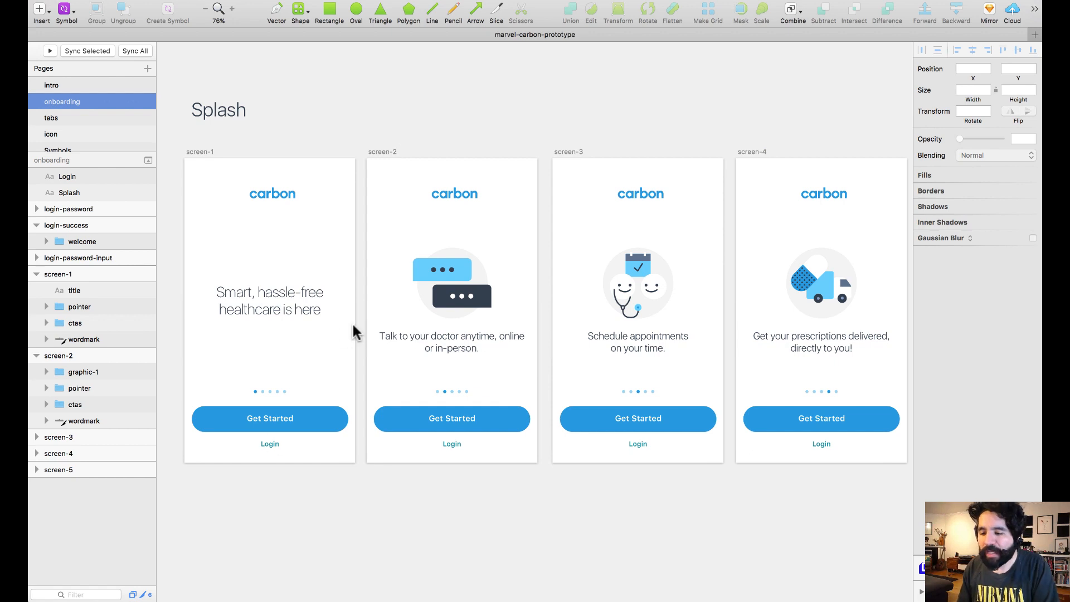
{"action": "scroll", "coordinate": [353, 329], "scroll_direction": "right", "scroll_amount": 20}
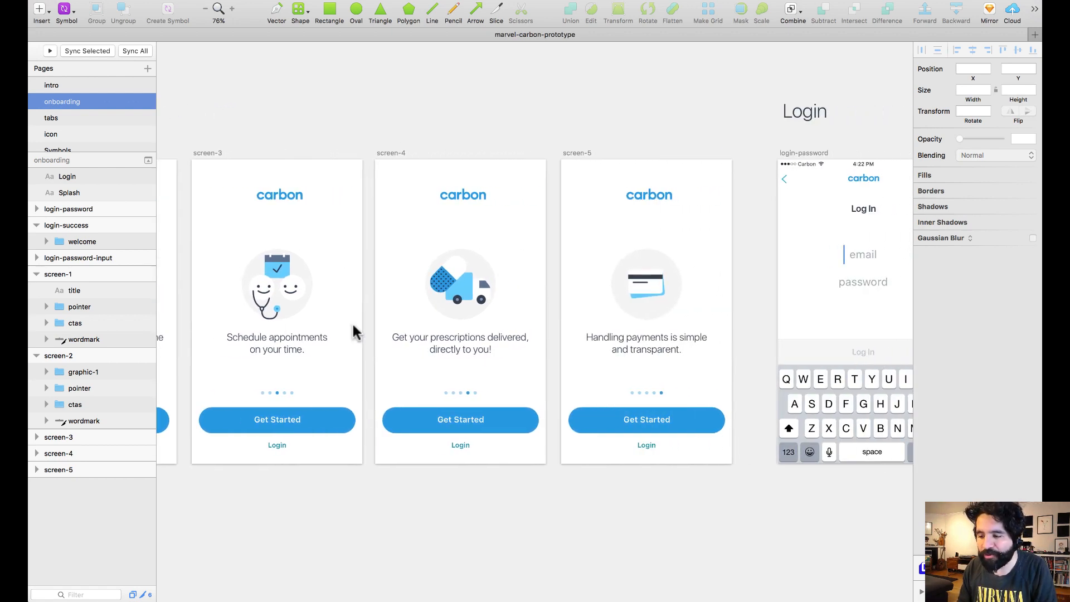
{"action": "scroll", "coordinate": [353, 330], "scroll_direction": "right", "scroll_amount": 10}
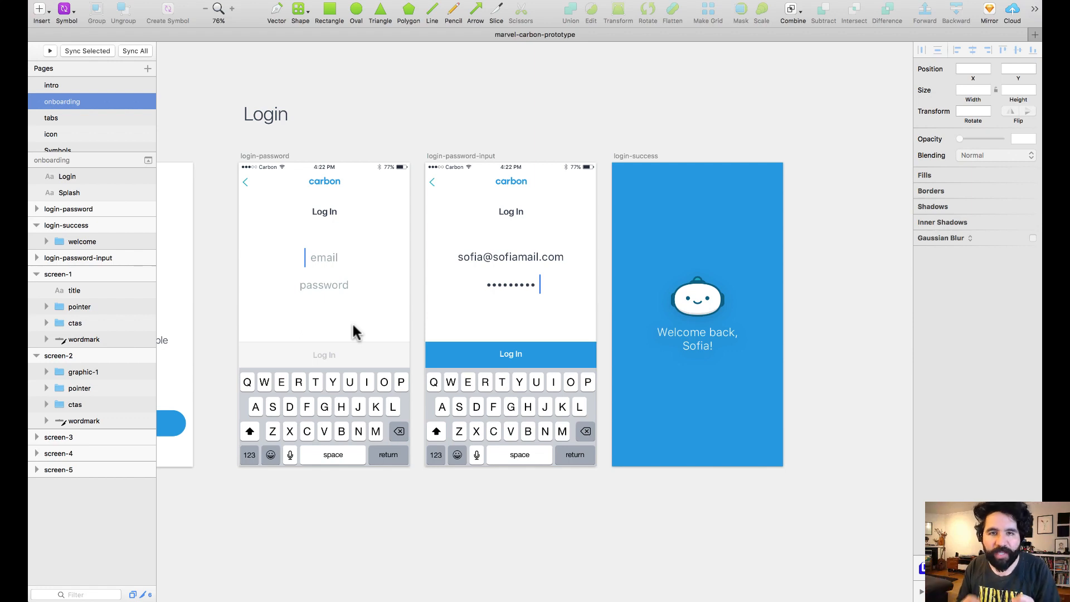
{"action": "left_click", "coordinate": [622, 157]}
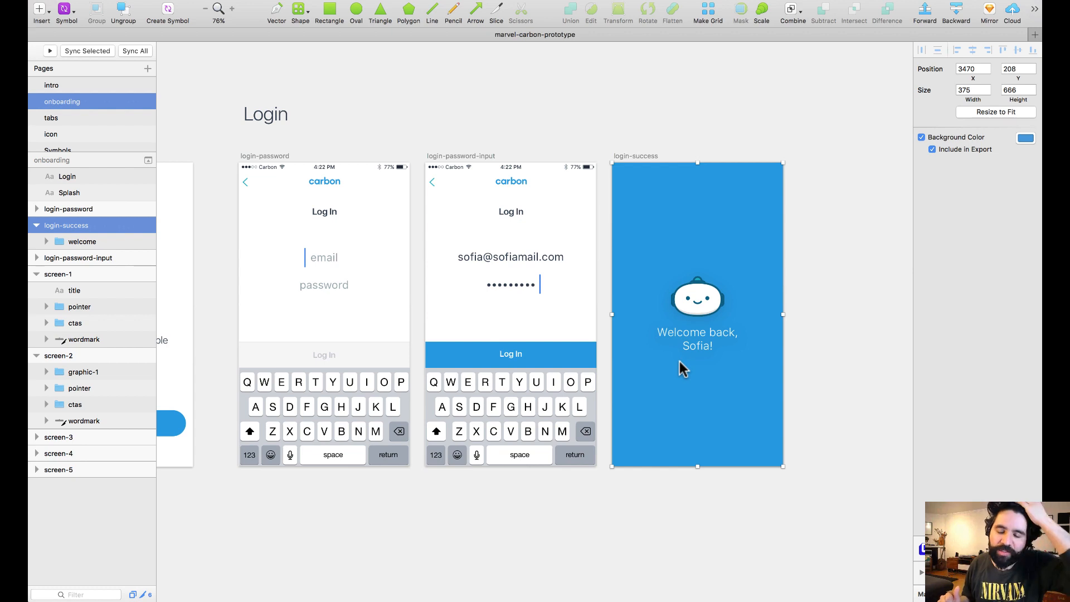
Step: Examine the artboards on the tabs page, from tab-cases through menu-primary, prescriptions and Your Health to account
{"action": "left_click", "coordinate": [85, 114]}
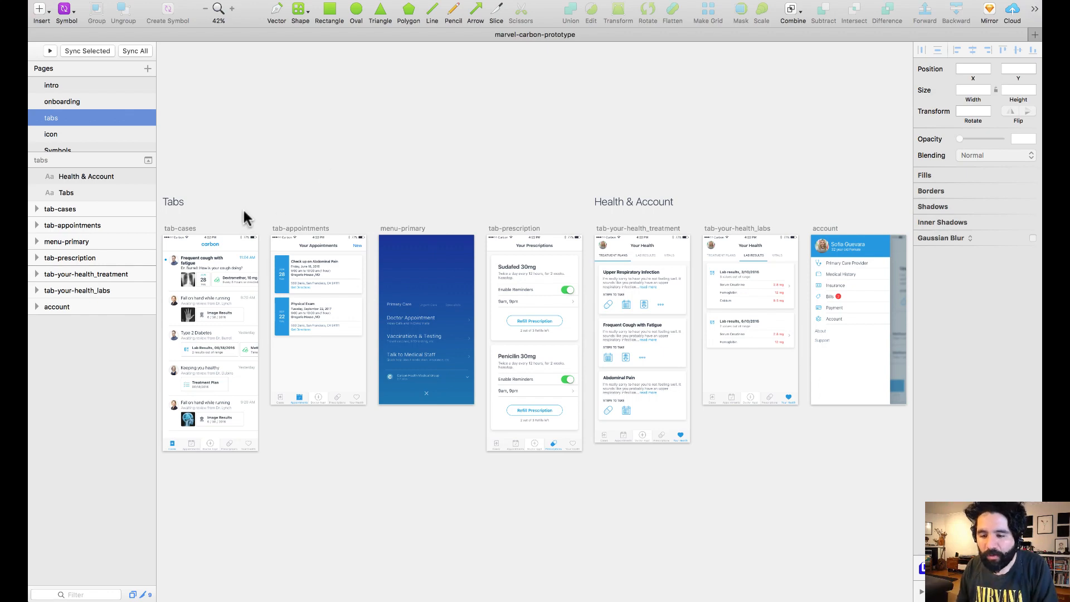
{"action": "left_click_drag", "start_coordinate": [259, 220], "coordinate": [168, 476]}
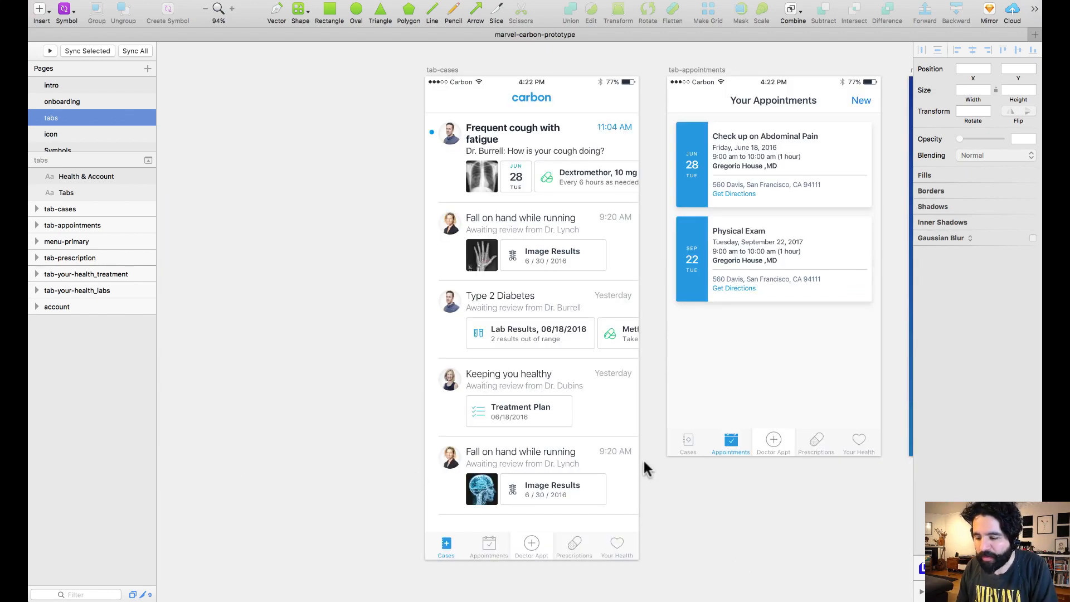
{"action": "scroll", "coordinate": [644, 466], "scroll_direction": "right", "scroll_amount": 3}
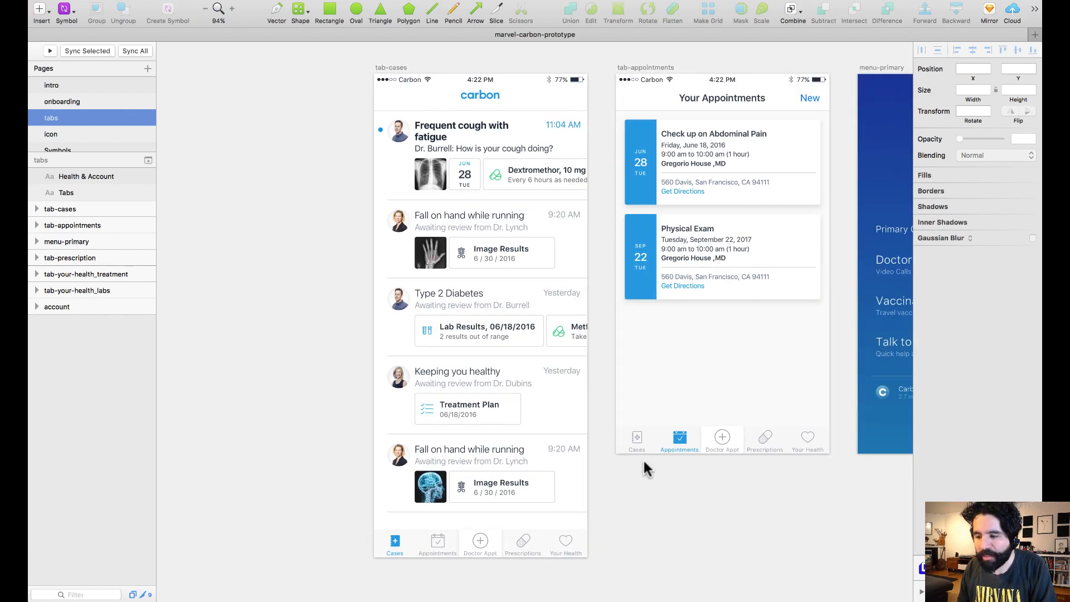
{"action": "left_click", "coordinate": [426, 550]}
{"action": "left_click", "coordinate": [462, 102]}
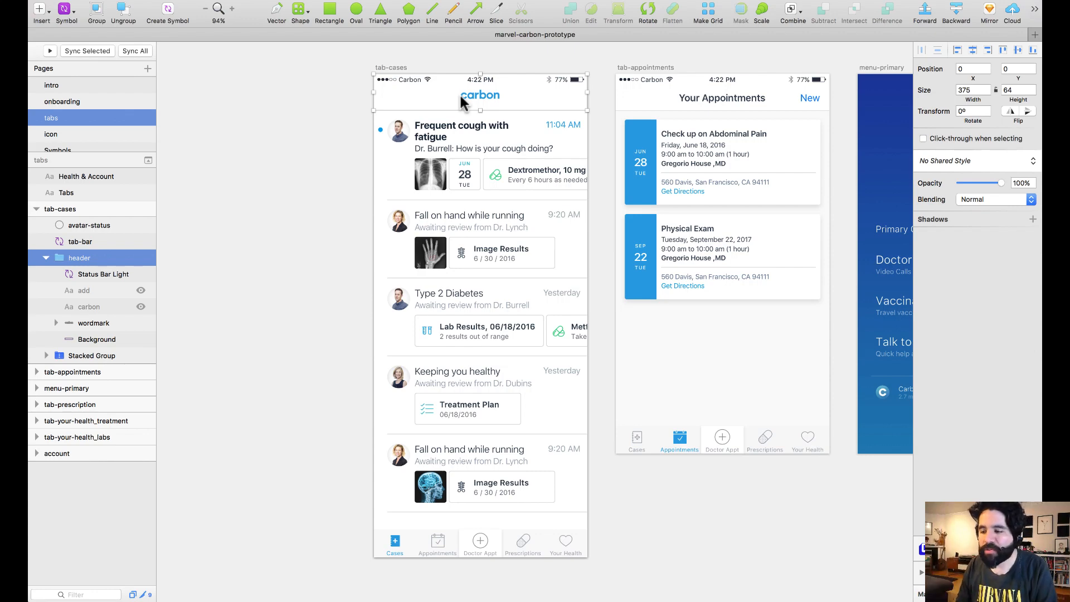
{"action": "scroll", "coordinate": [461, 100], "scroll_direction": "right", "scroll_amount": 5}
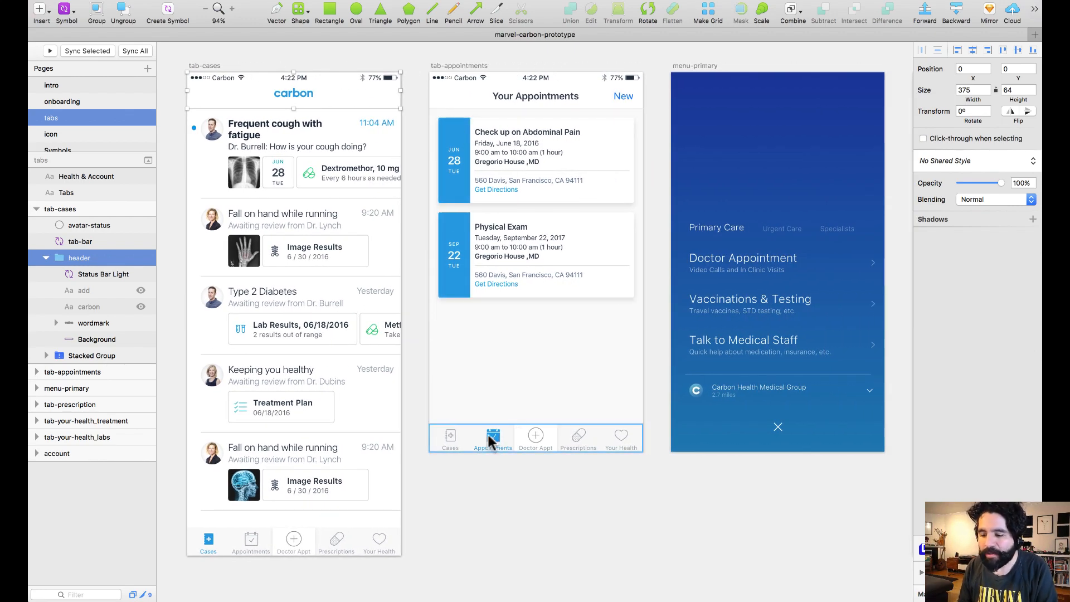
{"action": "scroll", "coordinate": [491, 437], "scroll_direction": "right", "scroll_amount": 7}
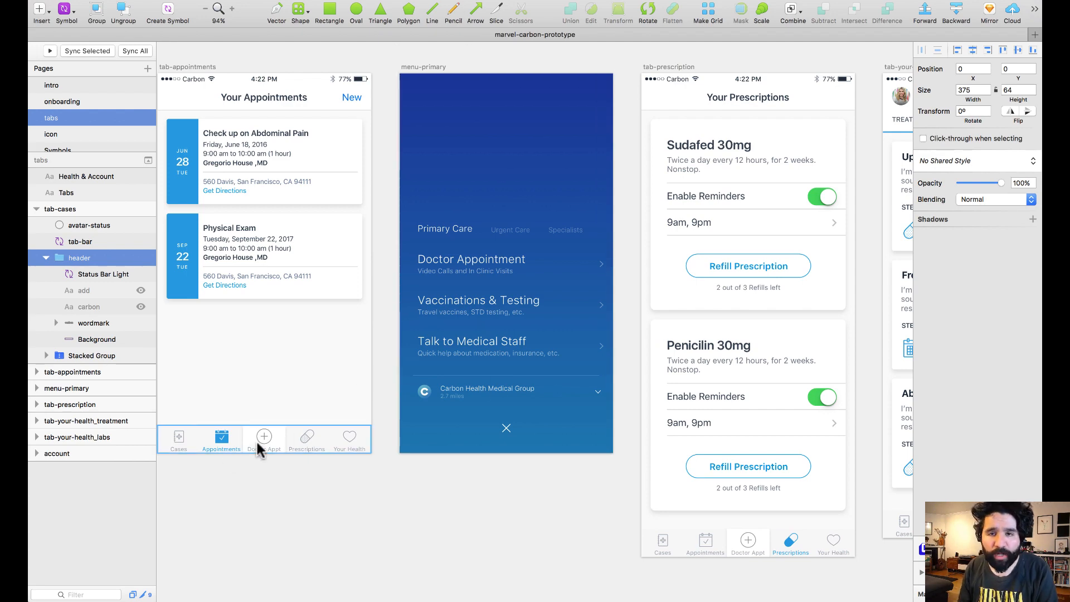
{"action": "scroll", "coordinate": [260, 449], "scroll_direction": "right", "scroll_amount": 10}
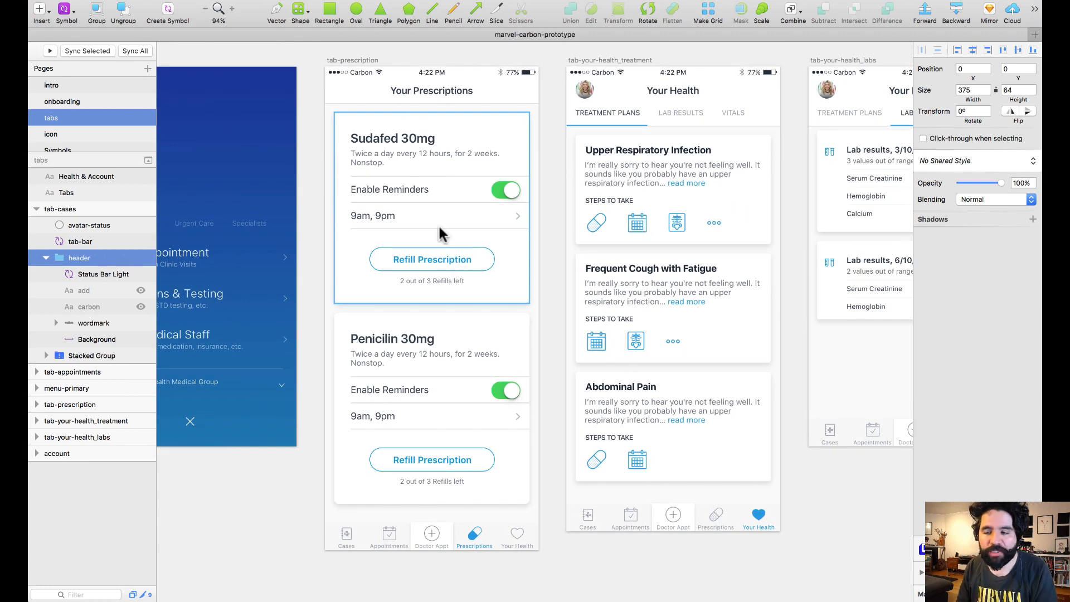
{"action": "scroll", "coordinate": [438, 224], "scroll_direction": "right", "scroll_amount": 9}
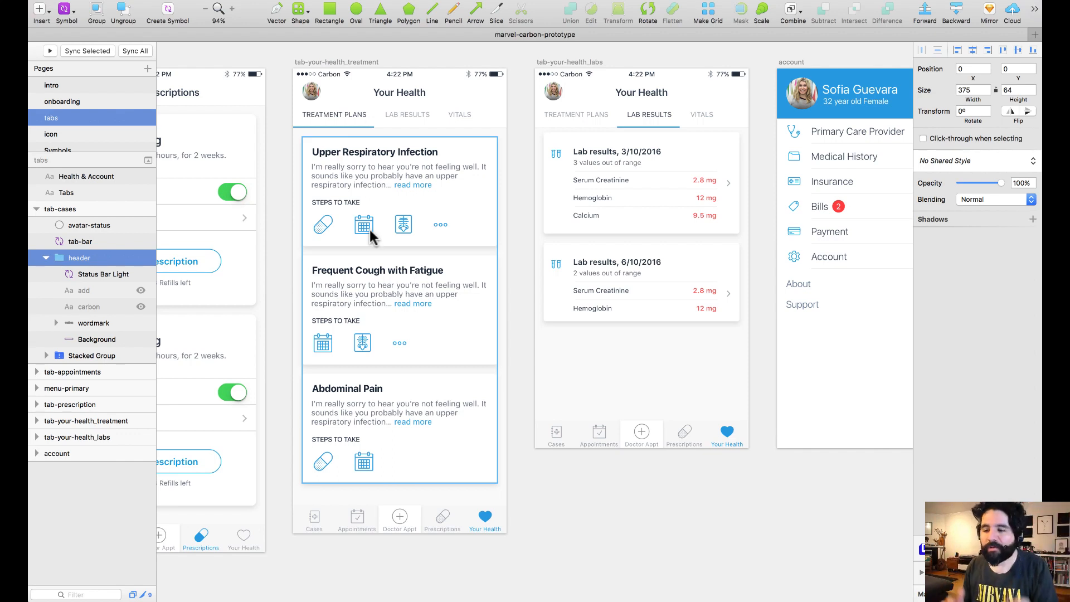
{"action": "scroll", "coordinate": [372, 234], "scroll_direction": "right", "scroll_amount": 5}
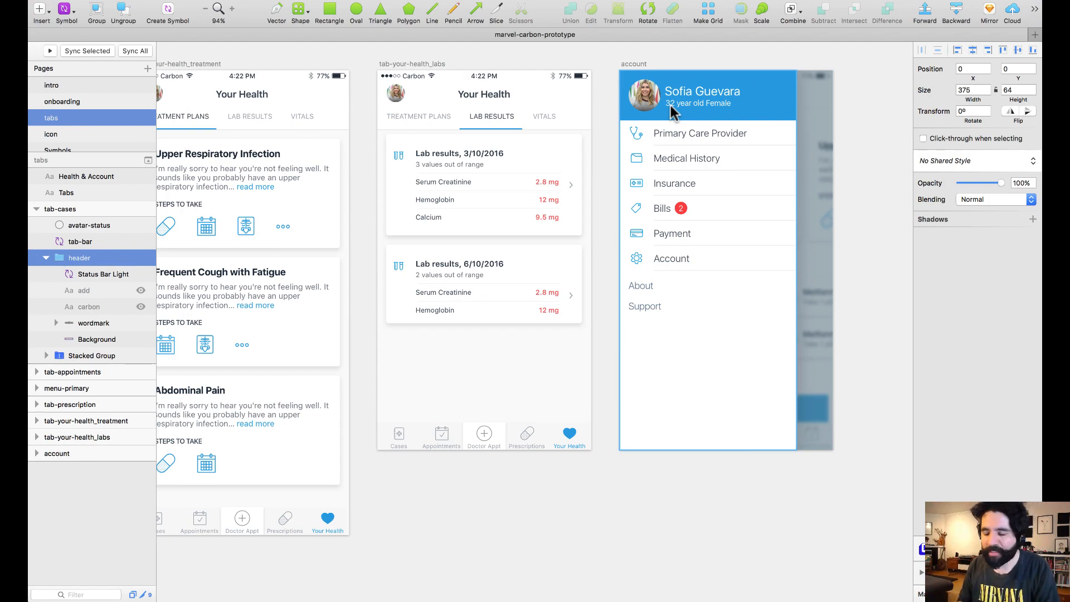
Step: Return to the onboarding page and open the Marvel export settings for syncing all its artboards
{"action": "key", "text": "super+1"}
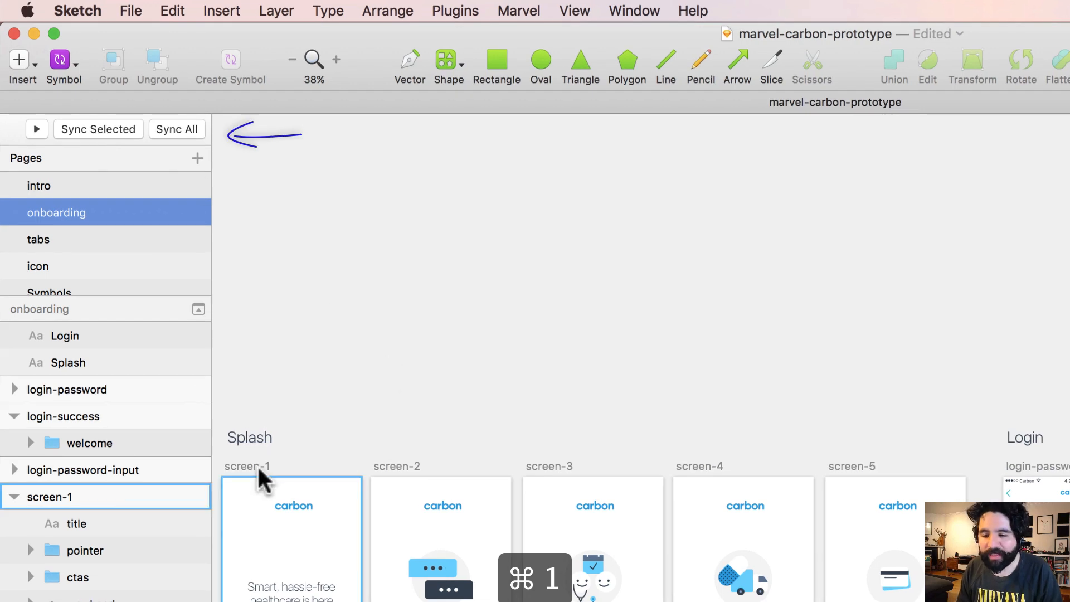
{"action": "left_click", "coordinate": [230, 399]}
{"action": "left_click", "coordinate": [422, 300]}
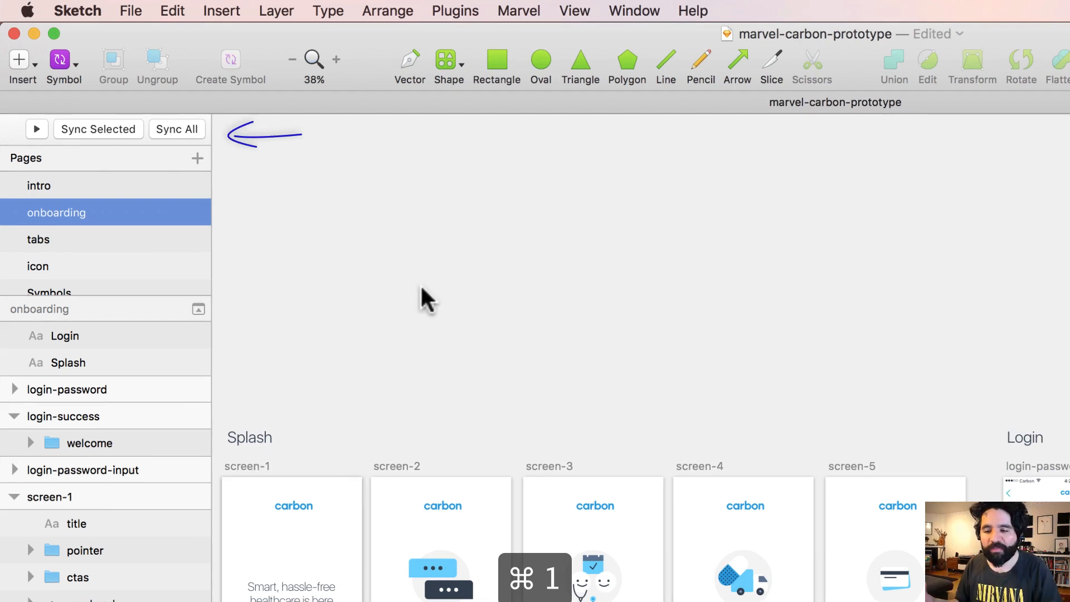
{"action": "left_click", "coordinate": [185, 133]}
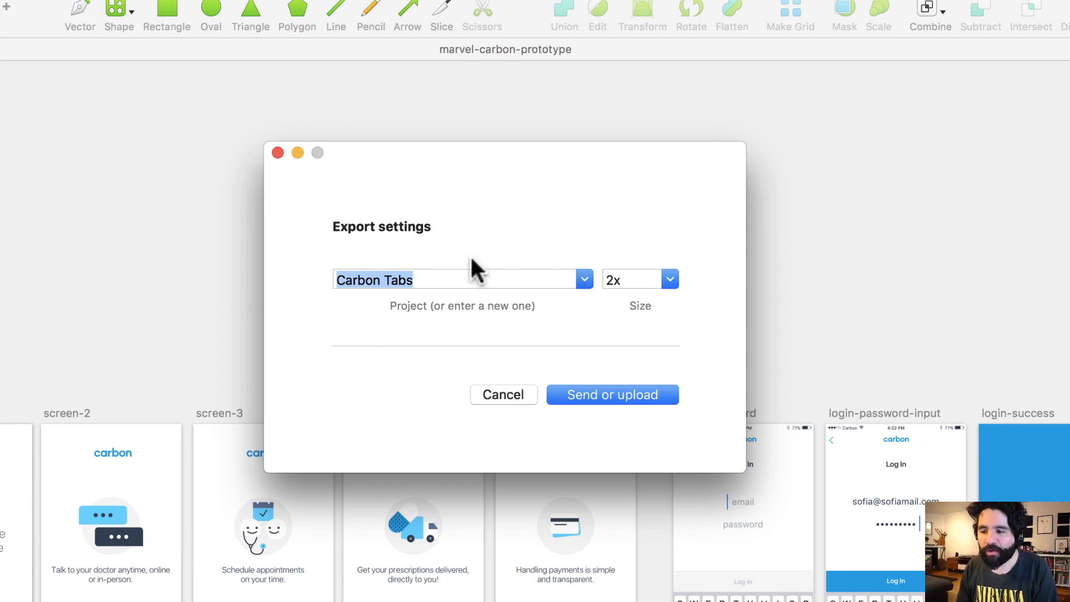
Step: Check the existing Marvel projects and enter Sketch Together Prototype Carbon as the new project name
{"action": "left_click", "coordinate": [584, 278]}
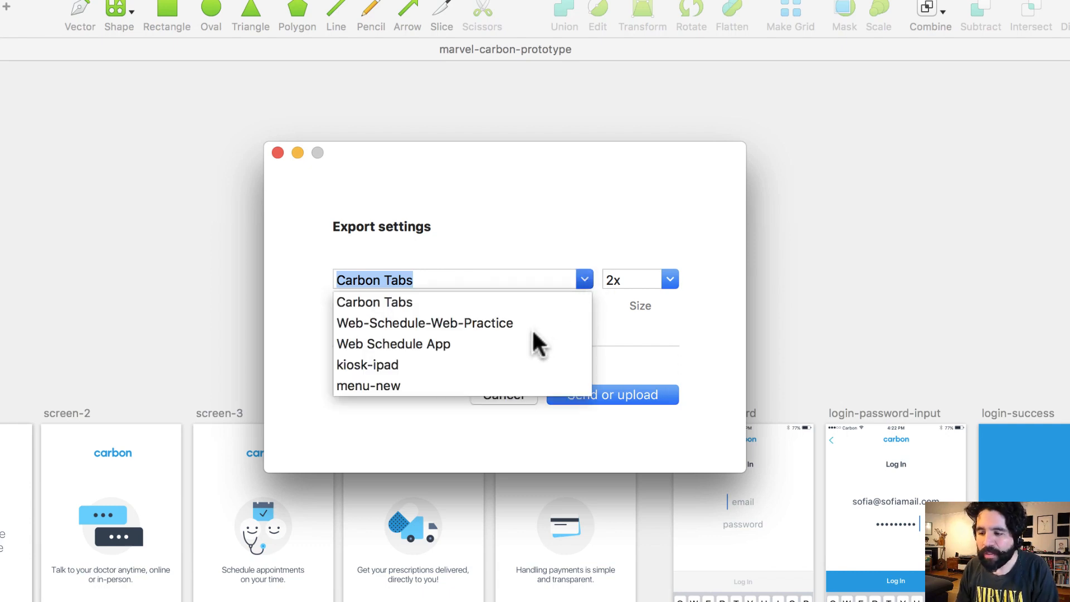
{"action": "scroll", "coordinate": [533, 333], "scroll_direction": "down", "scroll_amount": 5}
{"action": "scroll", "coordinate": [533, 333], "scroll_direction": "up", "scroll_amount": 15}
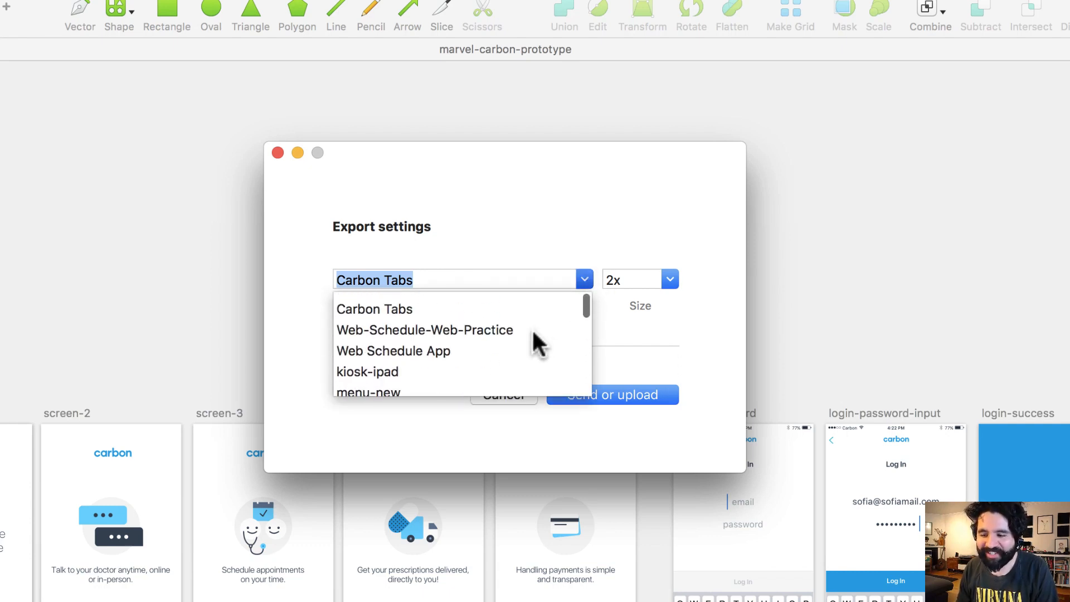
{"action": "scroll", "coordinate": [533, 334], "scroll_direction": "down", "scroll_amount": 15}
{"action": "scroll", "coordinate": [532, 333], "scroll_direction": "up", "scroll_amount": 20}
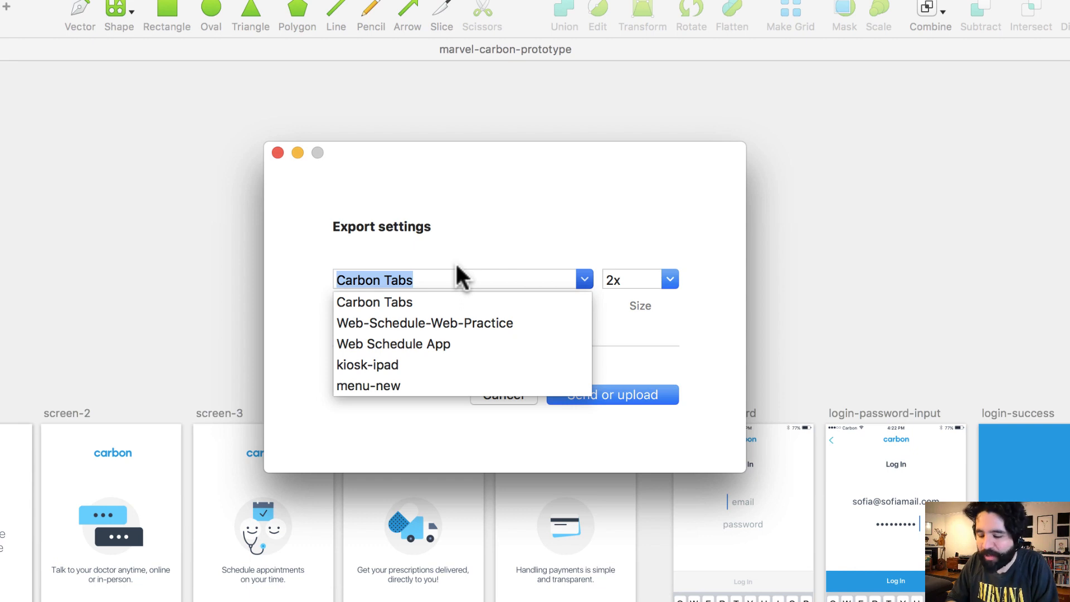
{"action": "type", "text": "Sketch Together"}
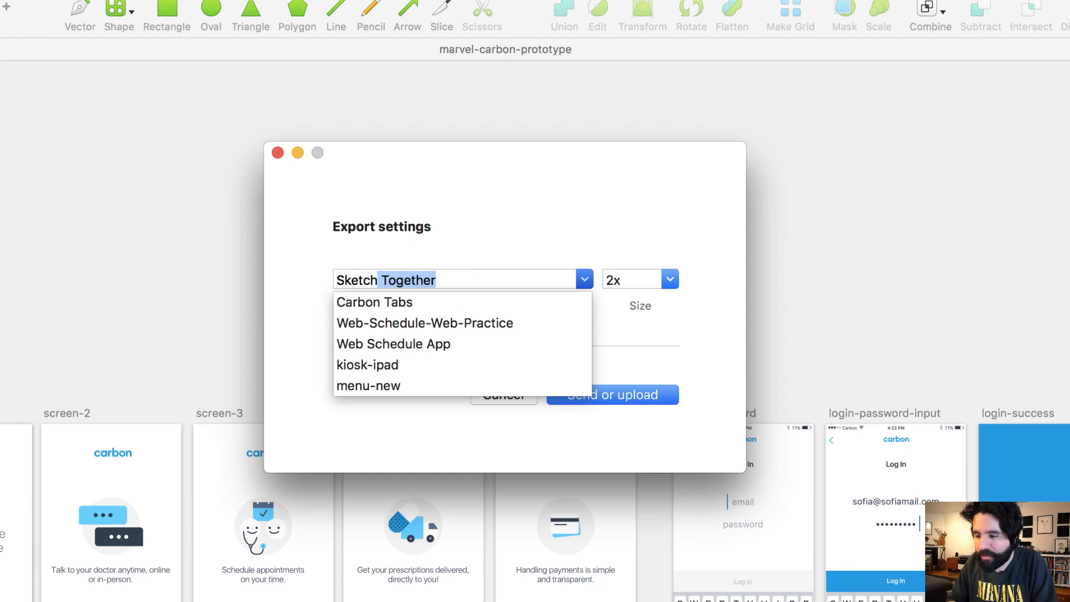
{"action": "key", "text": "Right"}
{"action": "type", "text": "P"}
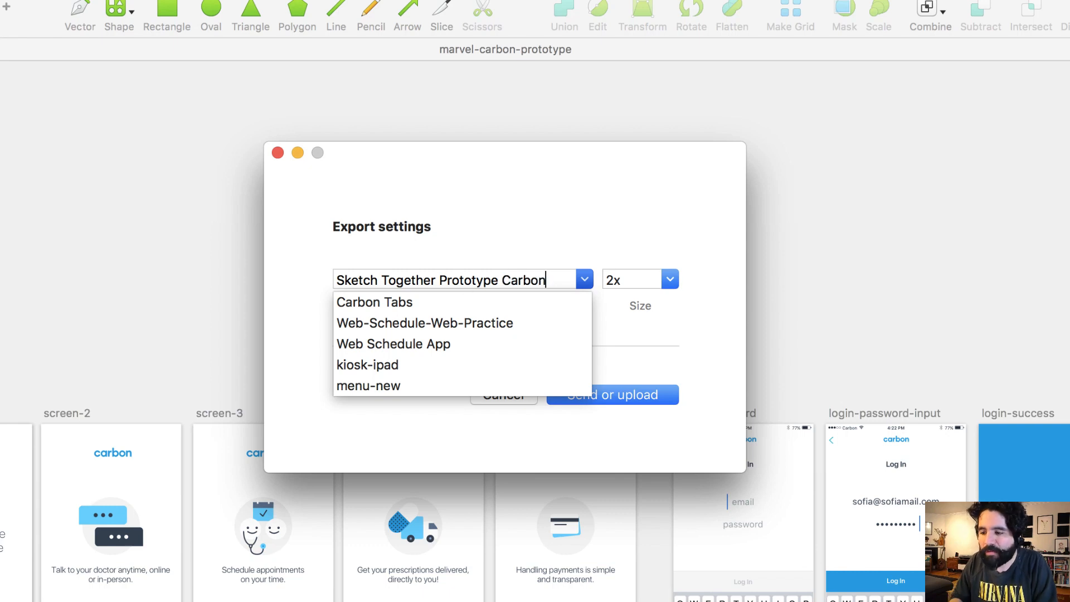
Step: Check the size options, keep 2x, and upload the onboarding artboards to the new Marvel project
{"action": "left_click_drag", "start_coordinate": [706, 196], "coordinate": [703, 196]}
{"action": "left_click", "coordinate": [667, 279]}
{"action": "left_click", "coordinate": [668, 277]}
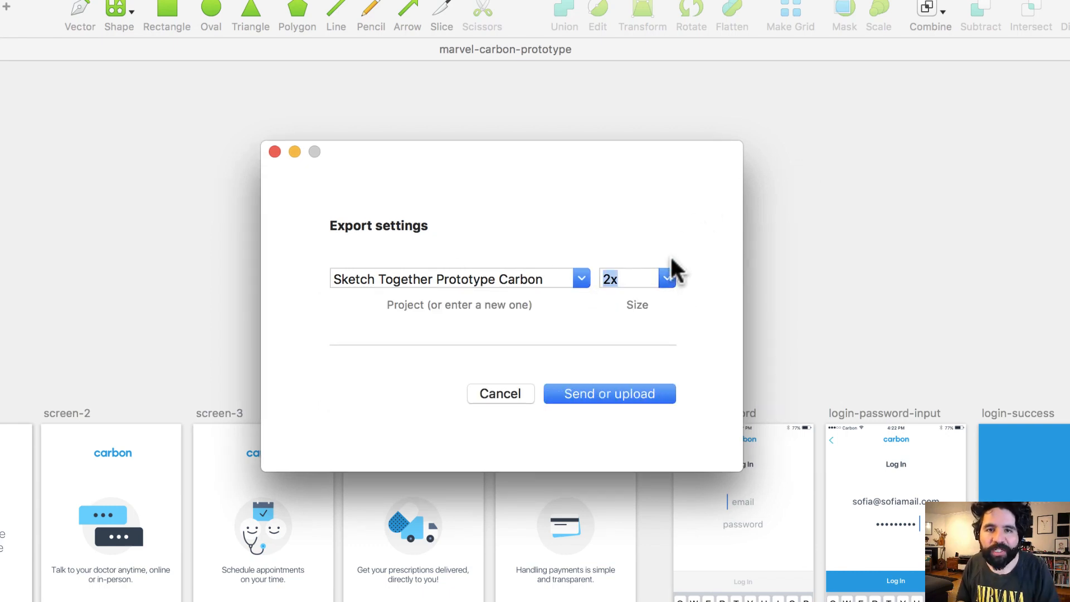
{"action": "left_click", "coordinate": [665, 278]}
{"action": "left_click", "coordinate": [664, 278]}
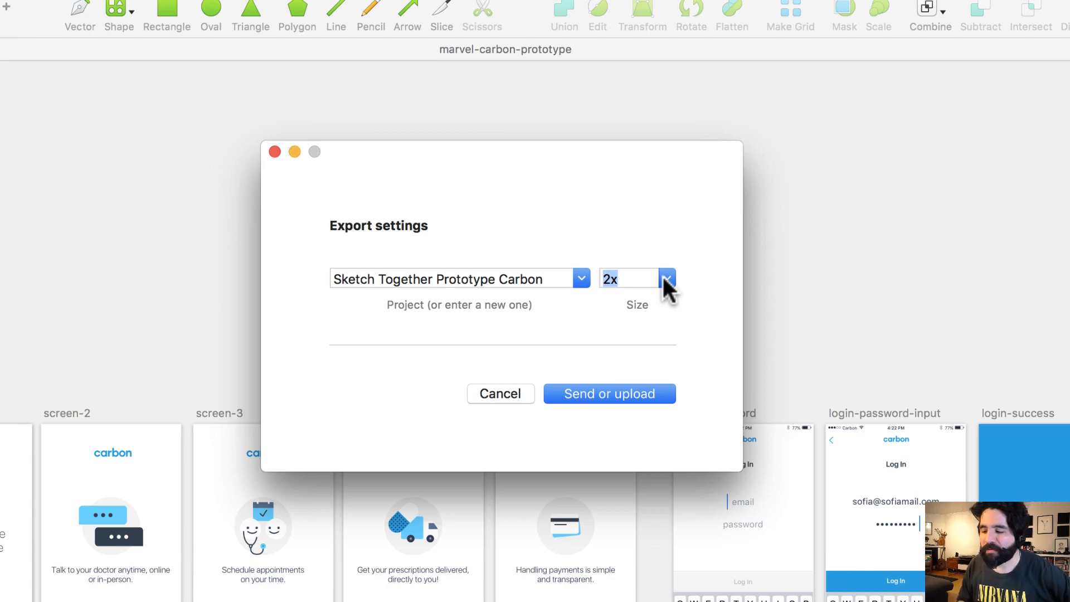
{"action": "left_click", "coordinate": [640, 390]}
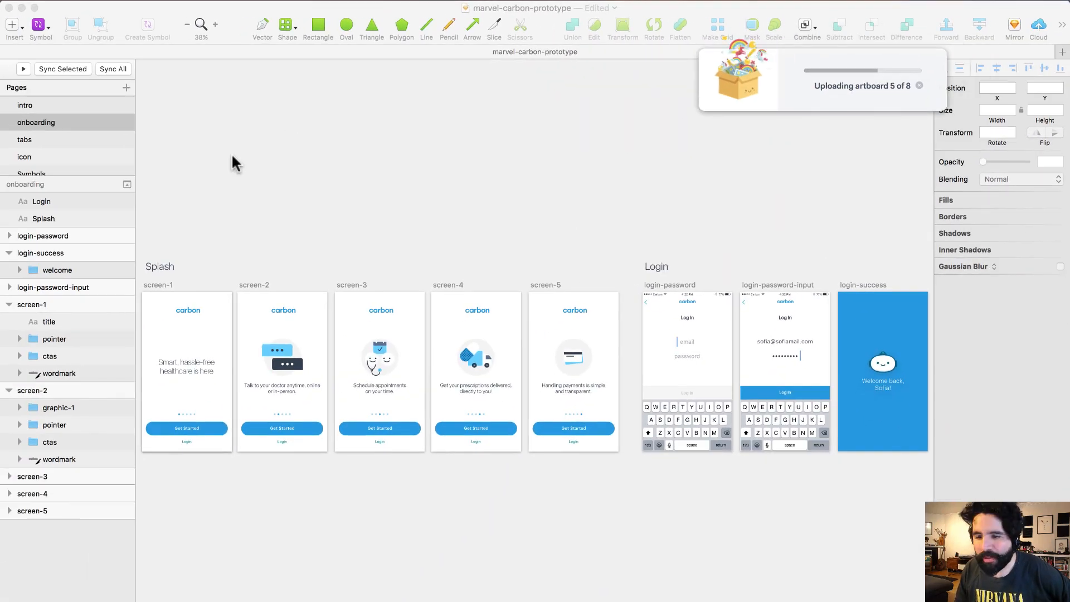
Step: Sync all artboards of the tabs page to the Sketch Together Prototype Carbon project at 2x
{"action": "left_click", "coordinate": [53, 146]}
{"action": "left_click", "coordinate": [44, 144]}
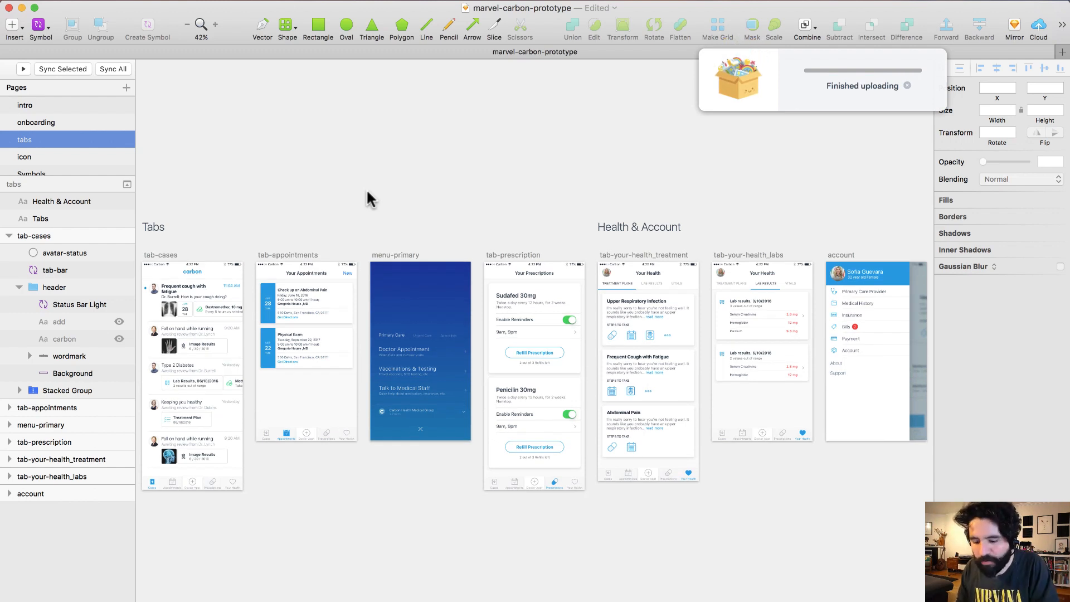
{"action": "key", "text": "super+1"}
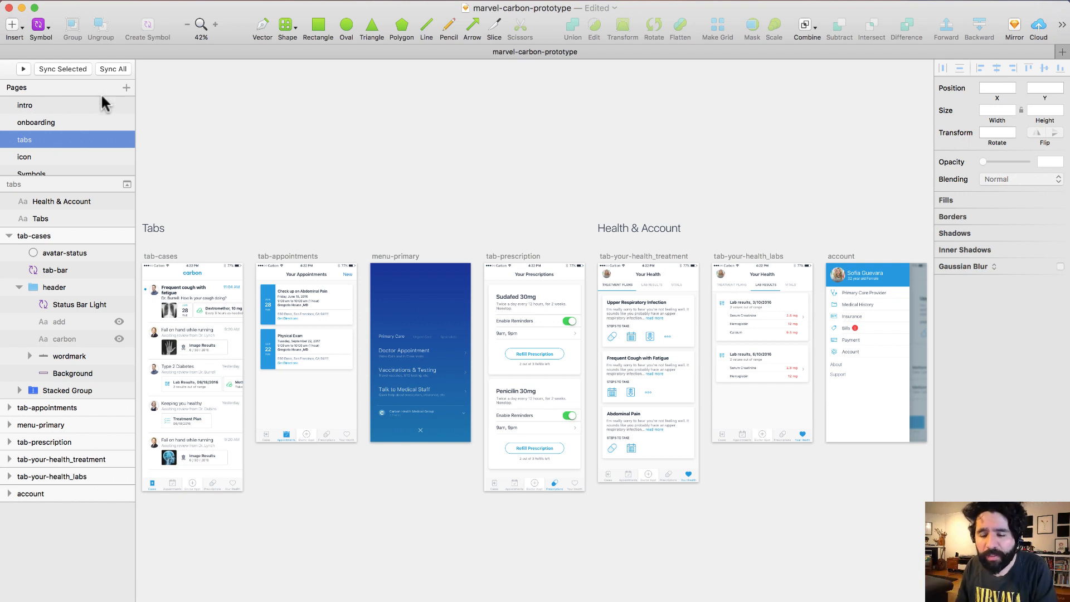
{"action": "left_click", "coordinate": [110, 69]}
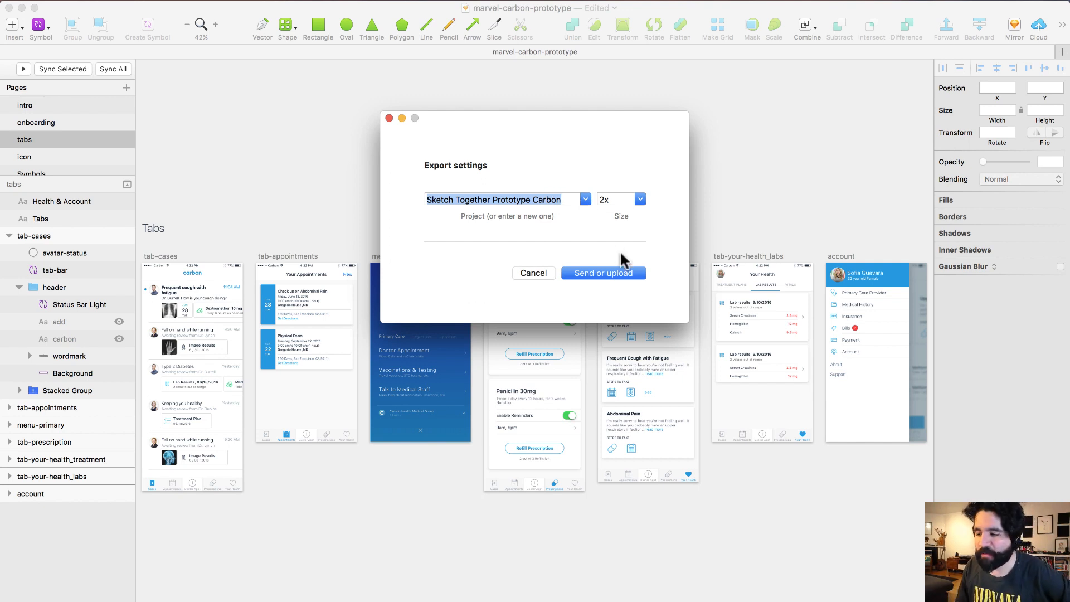
{"action": "left_click", "coordinate": [616, 277]}
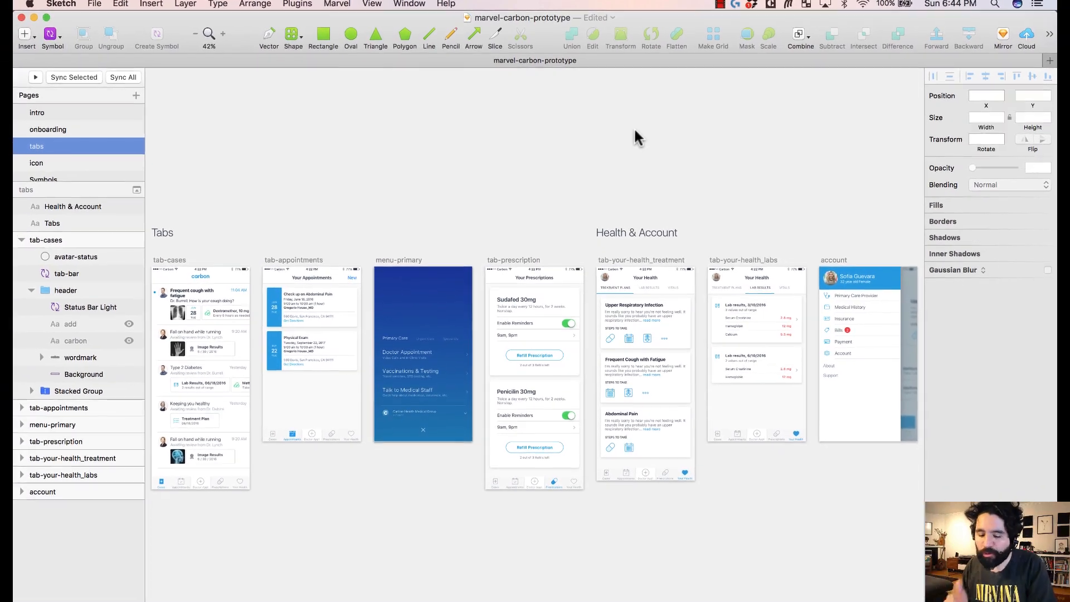
Step: Switch to the browser showing the Marvel projects dashboard
{"action": "key", "text": "super+Tab"}
{"action": "key", "text": "super+Tab"}
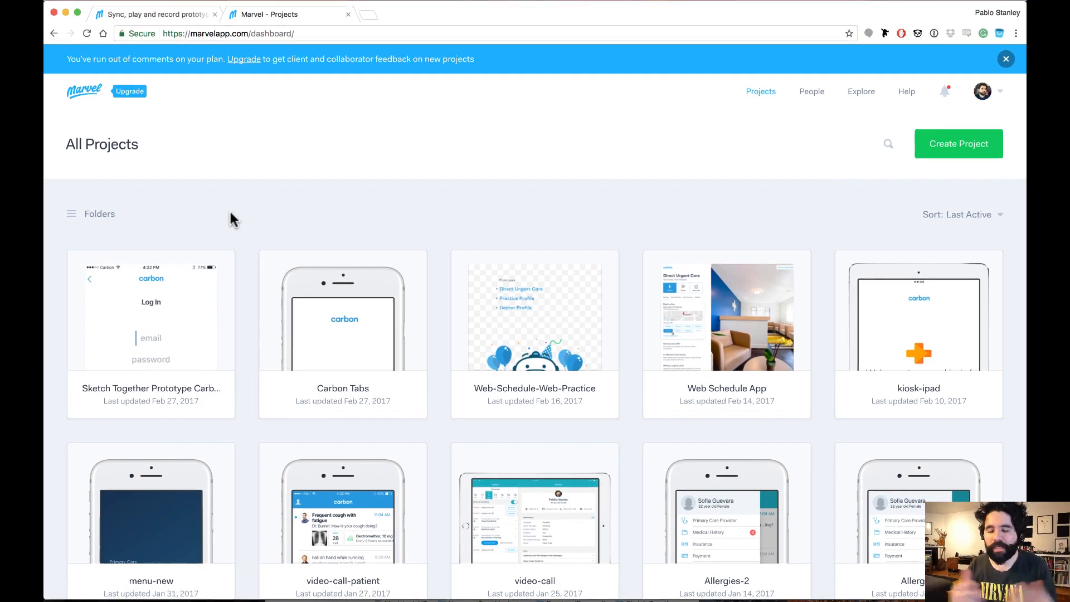
Step: Look over the existing projects on the Marvel dashboard and open Sketch Together Prototype Carbon
{"action": "scroll", "coordinate": [232, 219], "scroll_direction": "down", "scroll_amount": 5}
{"action": "scroll", "coordinate": [230, 212], "scroll_direction": "down", "scroll_amount": 5}
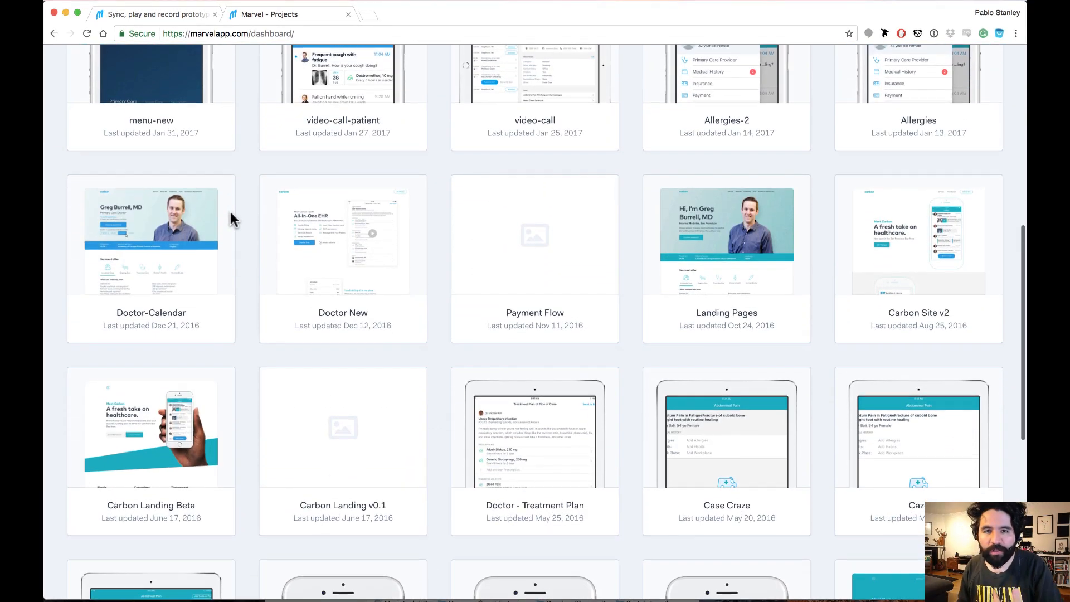
{"action": "scroll", "coordinate": [230, 212], "scroll_direction": "down", "scroll_amount": 7}
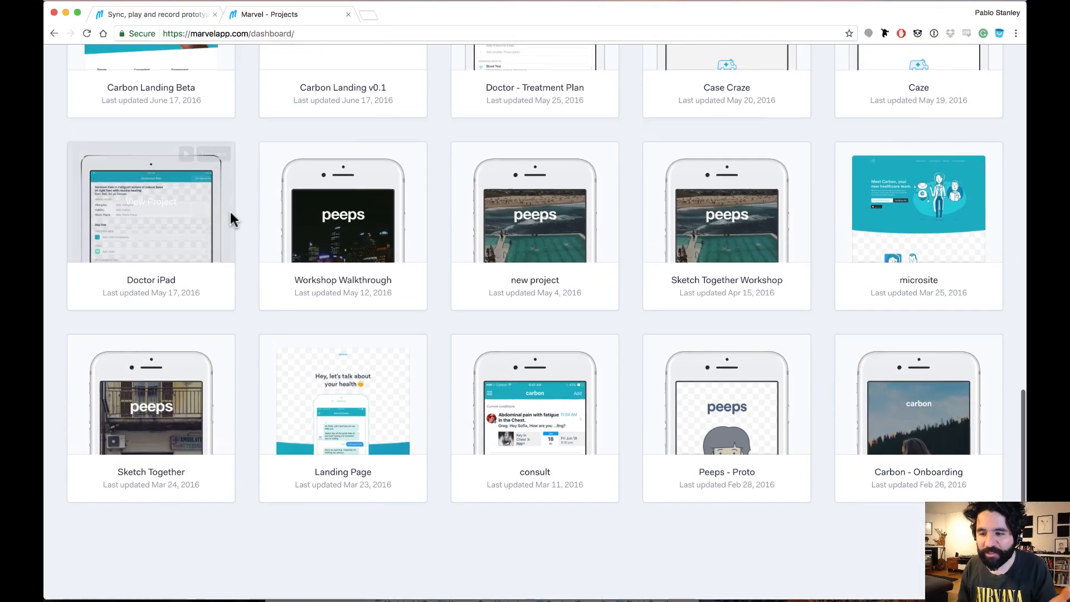
{"action": "scroll", "coordinate": [229, 211], "scroll_direction": "up", "scroll_amount": 15}
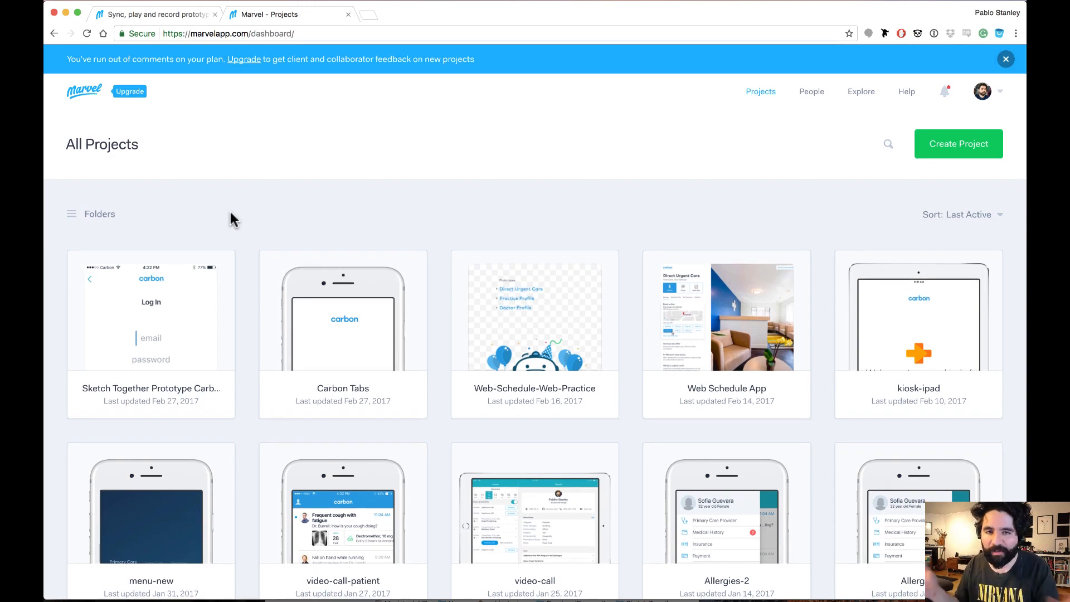
{"action": "mouse_move", "coordinate": [198, 279]}
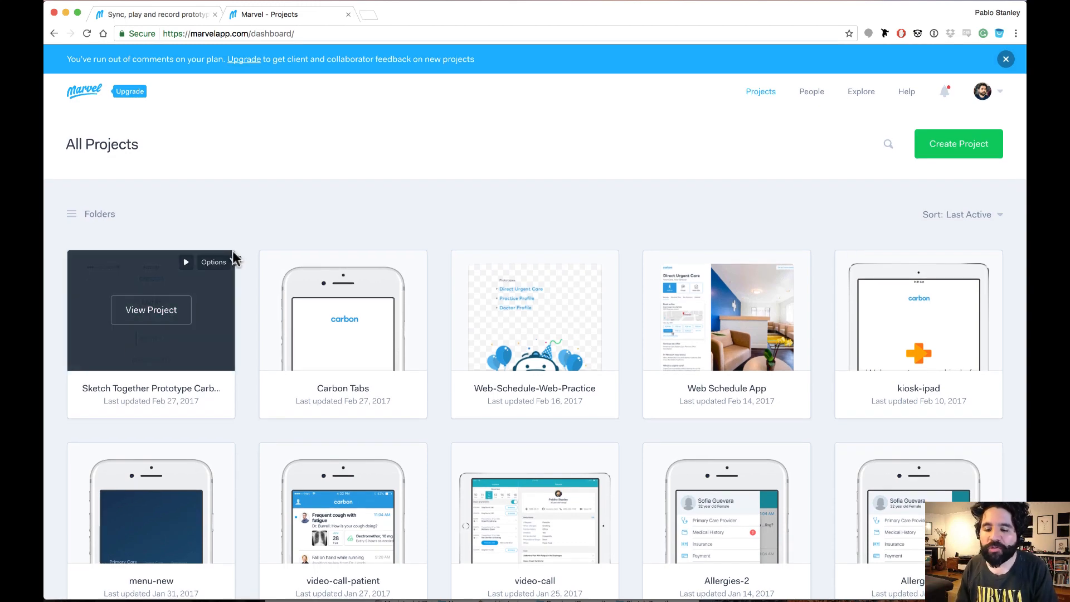
{"action": "left_click", "coordinate": [169, 312]}
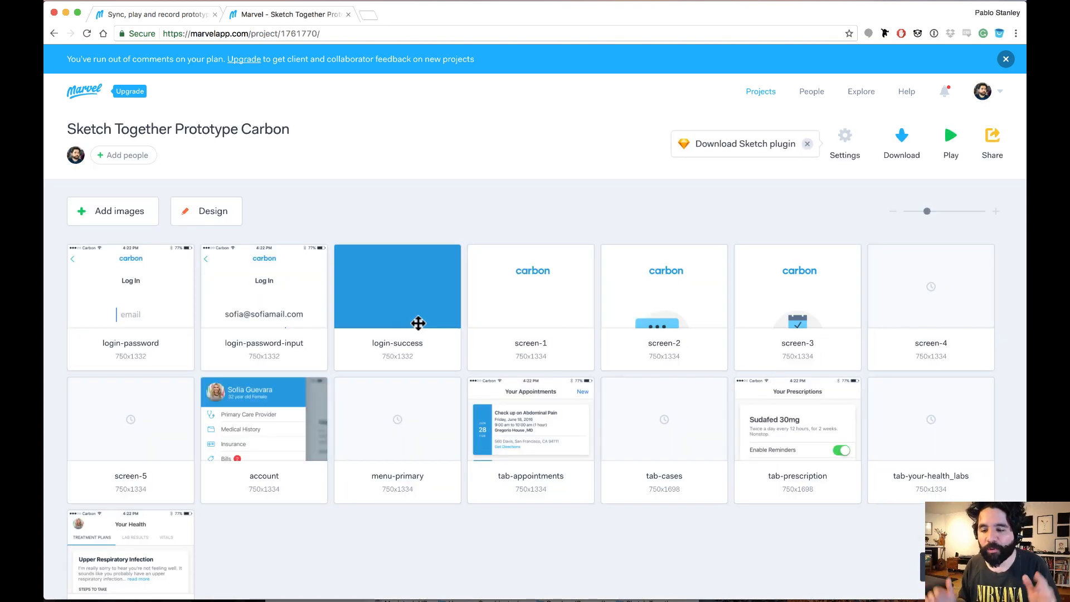
Step: Dismiss the Sketch plugin suggestion and set the project type to iPhone 7 in the project settings
{"action": "scroll", "coordinate": [520, 177], "scroll_direction": "down", "scroll_amount": 3}
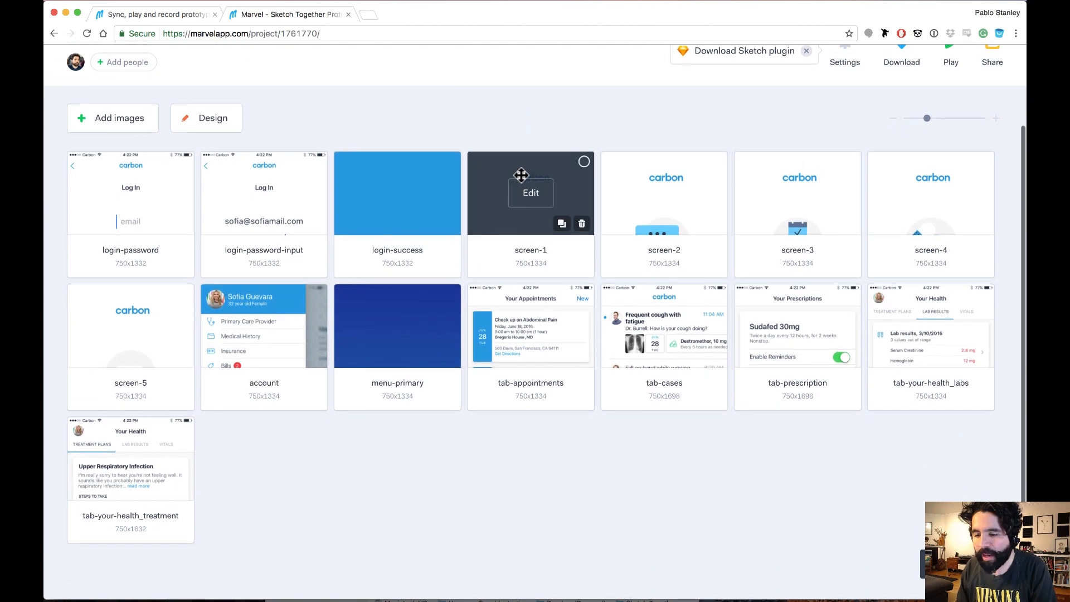
{"action": "scroll", "coordinate": [568, 360], "scroll_direction": "up", "scroll_amount": 3}
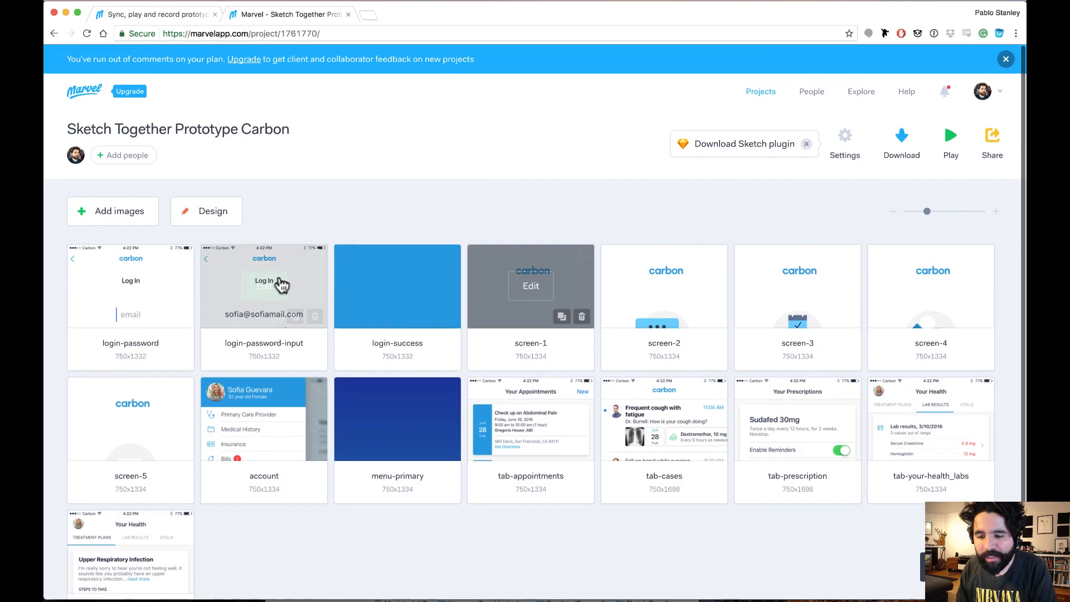
{"action": "scroll", "coordinate": [477, 172], "scroll_direction": "down", "scroll_amount": 3}
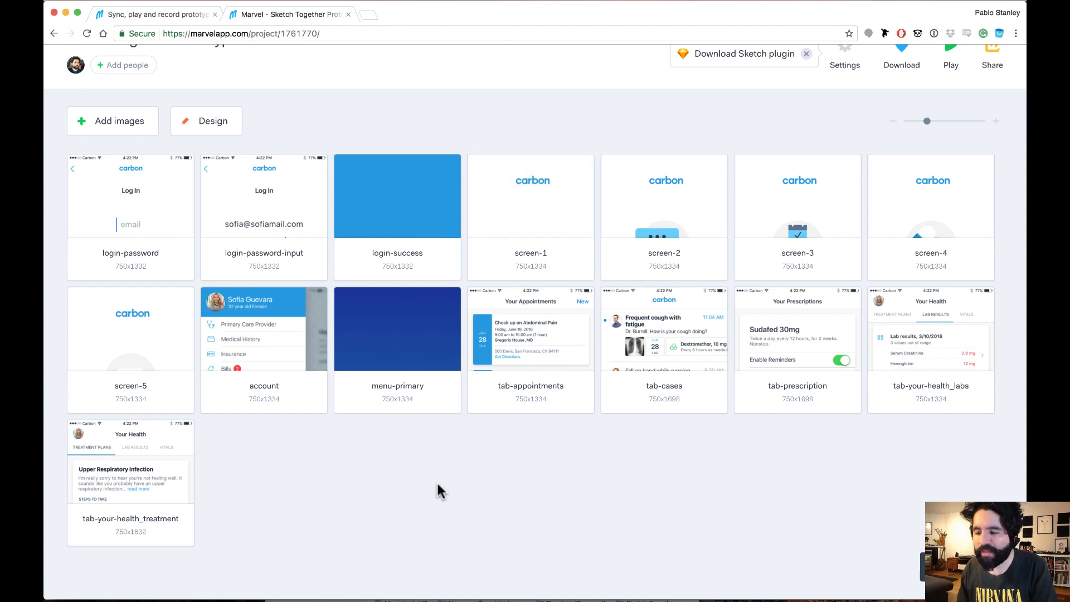
{"action": "scroll", "coordinate": [602, 131], "scroll_direction": "up", "scroll_amount": 2}
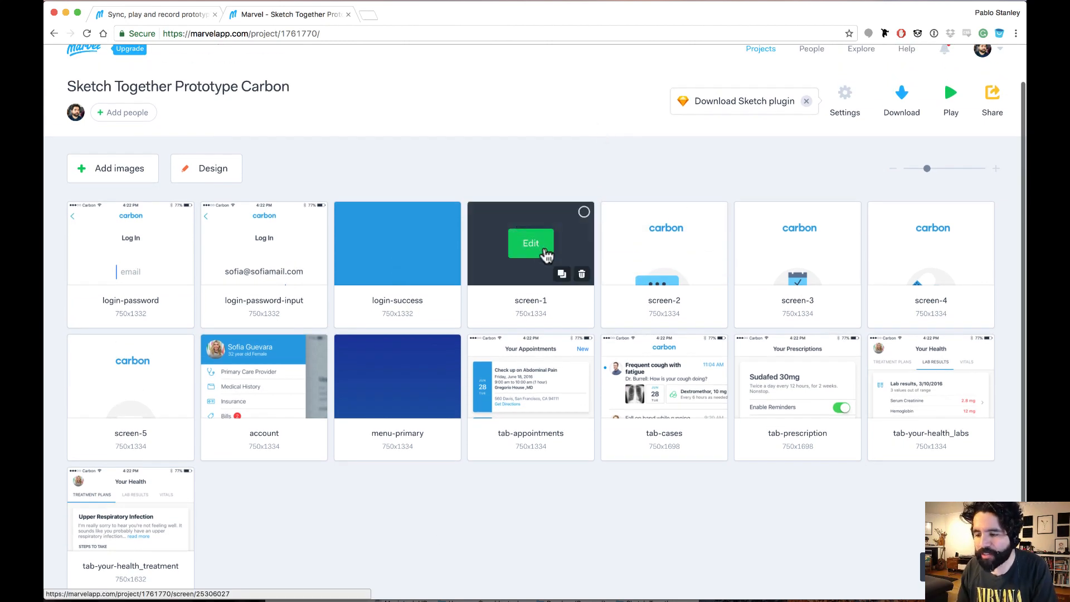
{"action": "mouse_move", "coordinate": [565, 241]}
{"action": "left_mouse_down"}
{"action": "mouse_move", "coordinate": [430, 231]}
{"action": "mouse_move", "coordinate": [602, 272]}
{"action": "mouse_move", "coordinate": [567, 249]}
{"action": "left_mouse_up"}
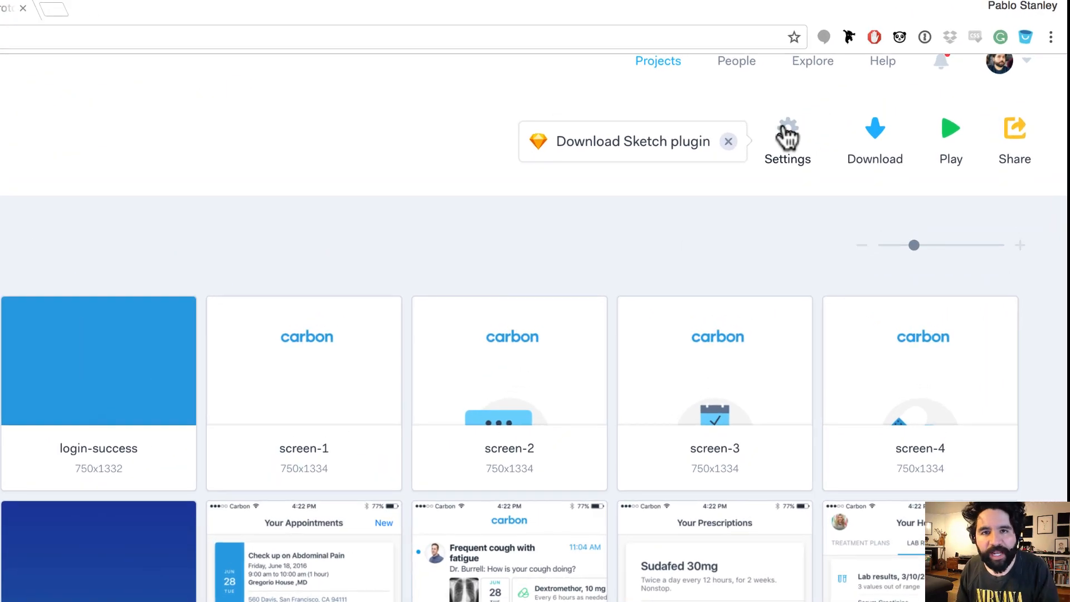
{"action": "left_click", "coordinate": [724, 144]}
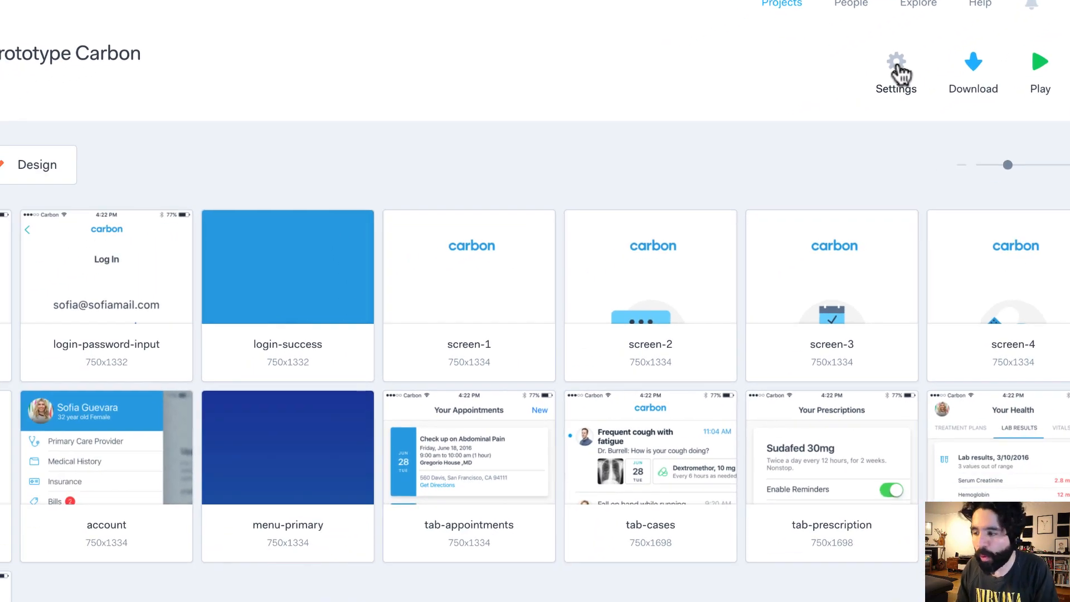
{"action": "left_click", "coordinate": [784, 131]}
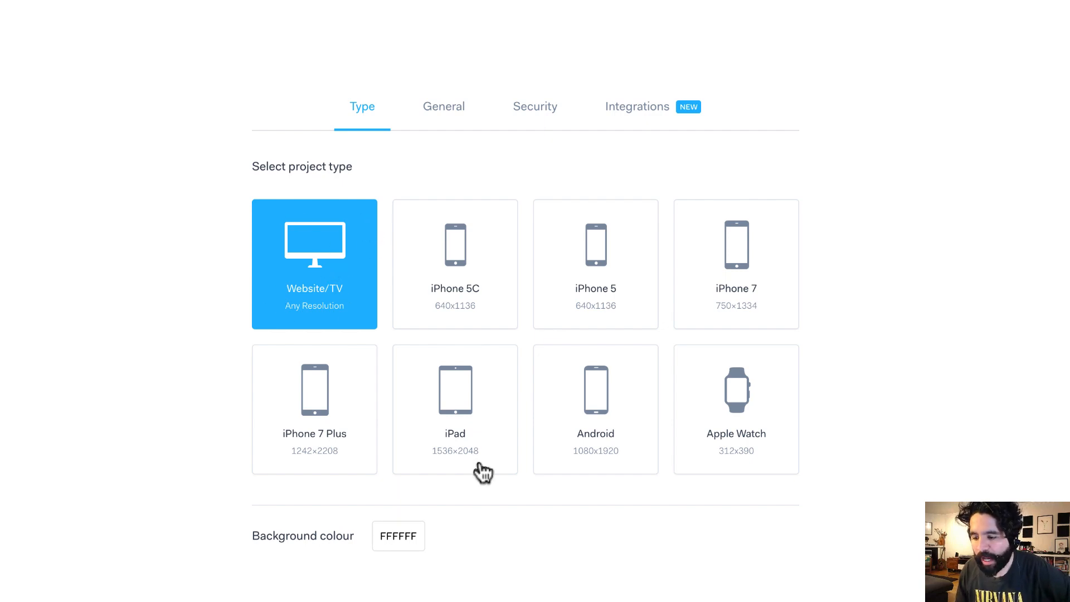
{"action": "left_click", "coordinate": [740, 263]}
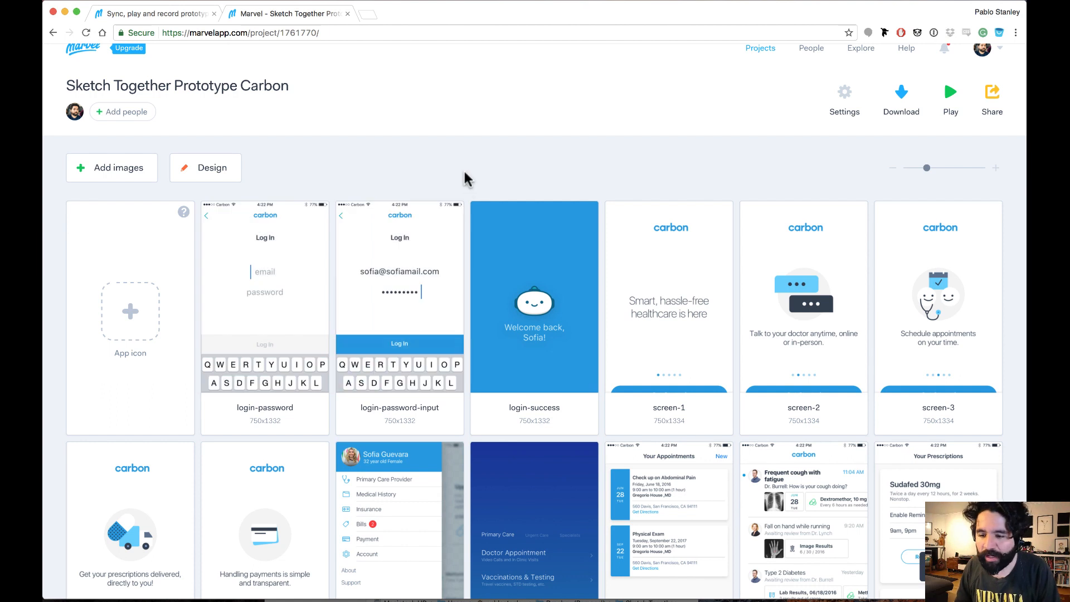
Step: Reorder the project's screens so screen-1 through screen-5 come first in sequence, ahead of the login screens
{"action": "scroll", "coordinate": [466, 179], "scroll_direction": "down", "scroll_amount": 3}
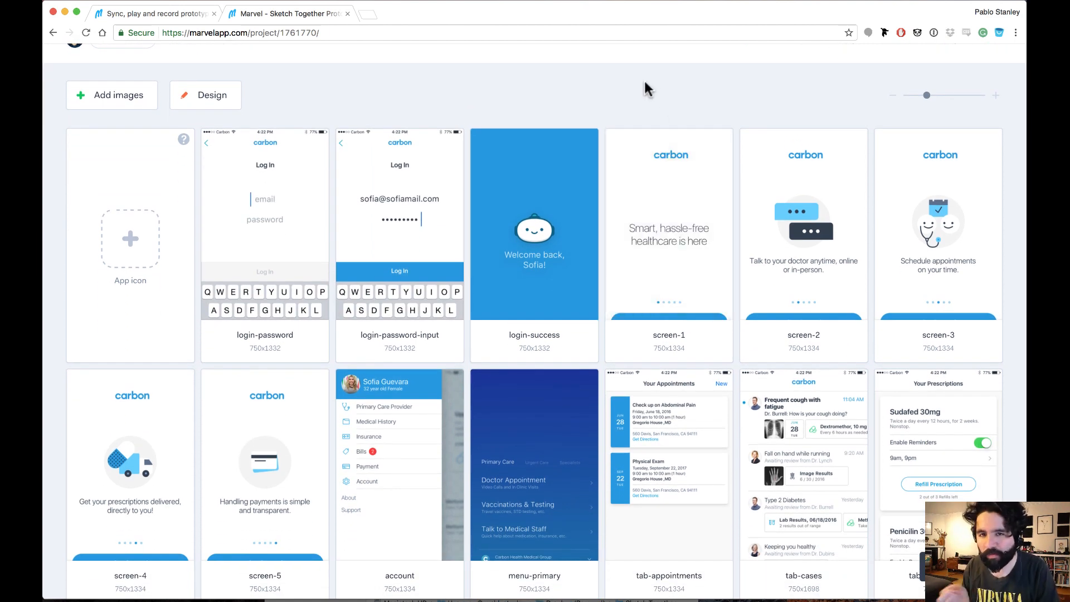
{"action": "left_click_drag", "start_coordinate": [681, 174], "coordinate": [299, 175]}
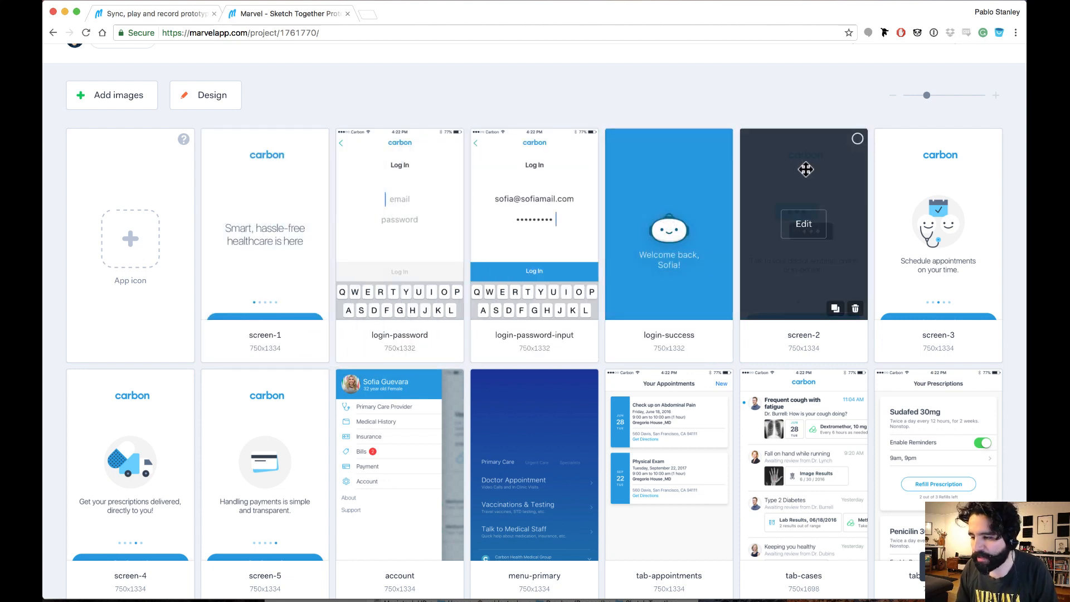
{"action": "left_click_drag", "start_coordinate": [806, 169], "coordinate": [433, 174]}
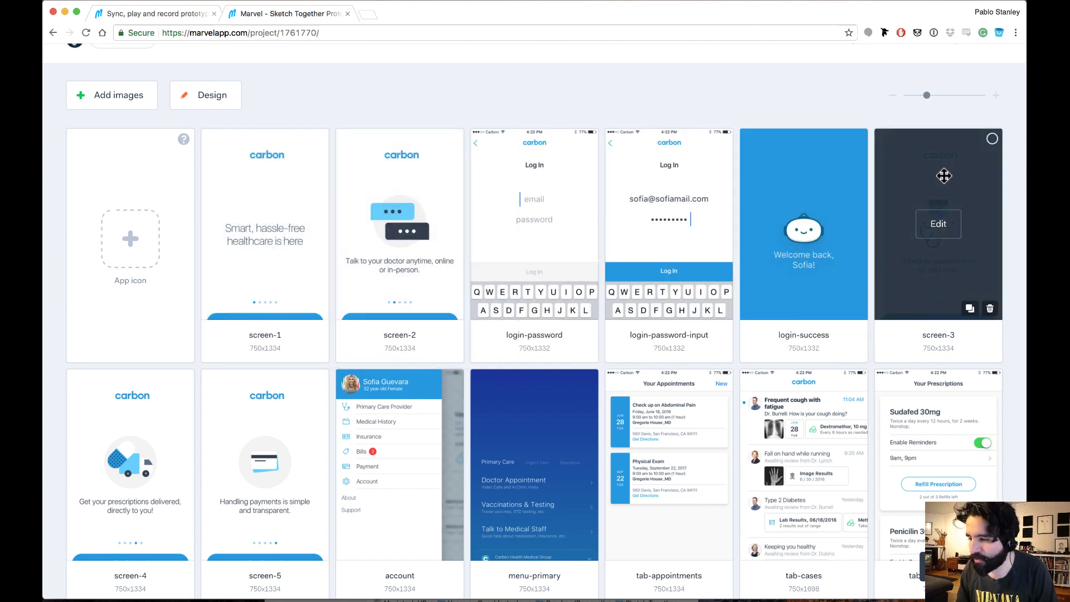
{"action": "left_click_drag", "start_coordinate": [944, 176], "coordinate": [569, 176]}
{"action": "scroll", "coordinate": [160, 360], "scroll_direction": "down", "scroll_amount": 1}
{"action": "left_click_drag", "start_coordinate": [160, 360], "coordinate": [705, 151]}
{"action": "scroll", "coordinate": [277, 368], "scroll_direction": "down", "scroll_amount": 1}
{"action": "left_click_drag", "start_coordinate": [277, 363], "coordinate": [825, 134]}
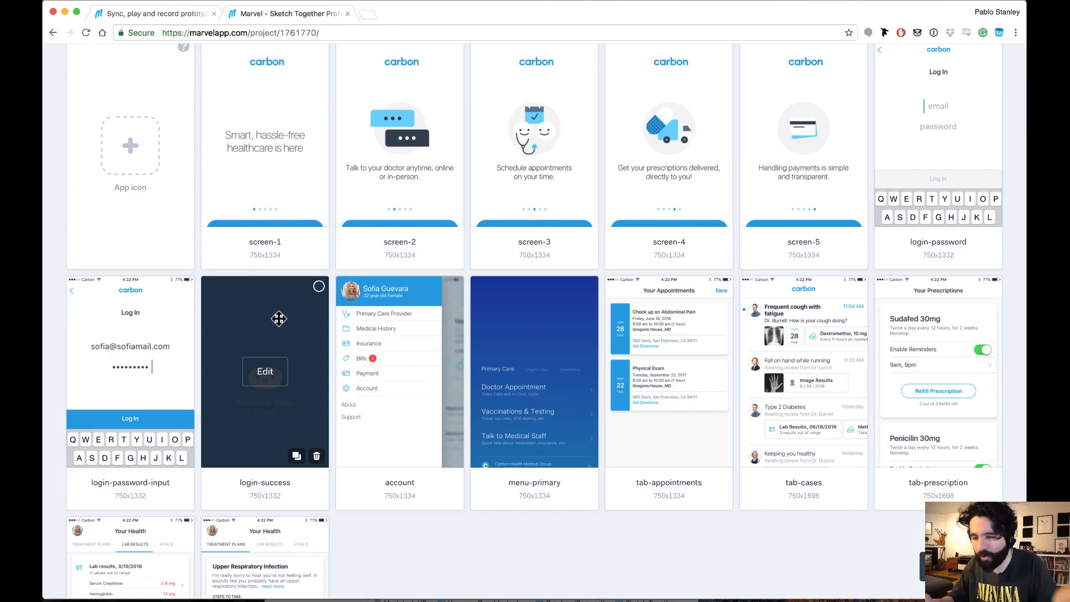
Step: Arrange the screens after login-success as tab-cases, tab-appointments, menu-primary, tab-prescription, tab-your-health_treatment, tab-your-health_labs and account
{"action": "scroll", "coordinate": [296, 326], "scroll_direction": "down", "scroll_amount": 1}
{"action": "scroll", "coordinate": [437, 210], "scroll_direction": "down", "scroll_amount": 1}
{"action": "left_click_drag", "start_coordinate": [437, 210], "coordinate": [489, 313]}
{"action": "left_click_drag", "start_coordinate": [400, 167], "coordinate": [669, 168]}
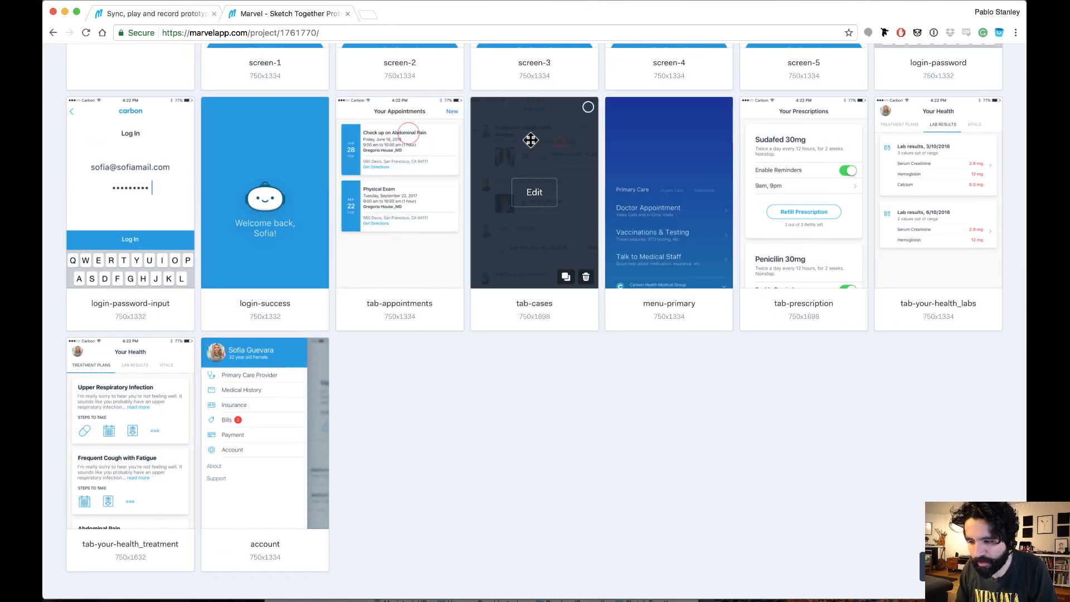
{"action": "left_click_drag", "start_coordinate": [530, 138], "coordinate": [397, 167]}
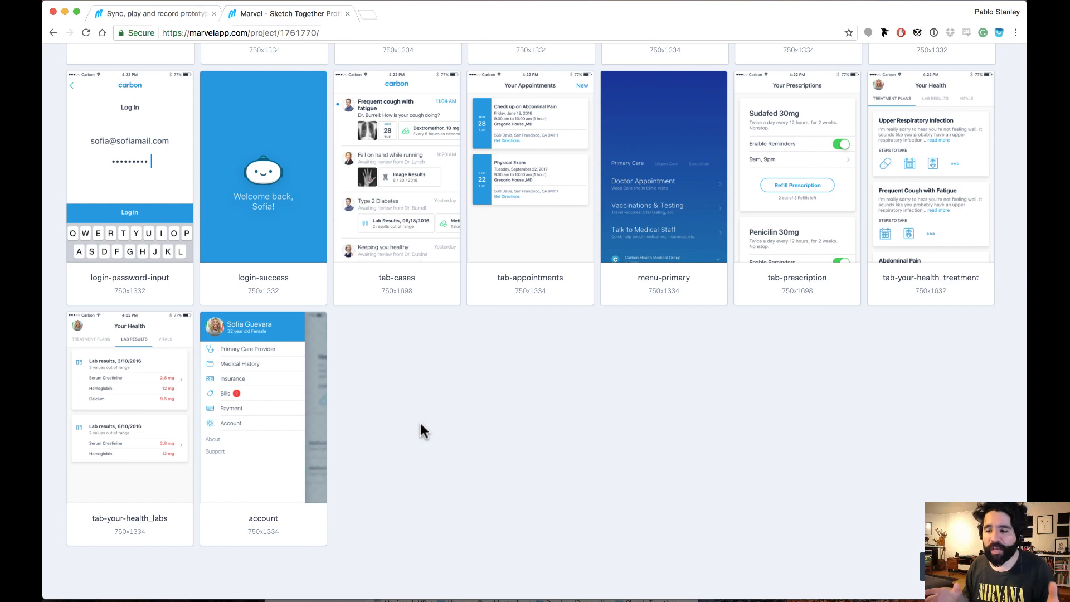
Step: Open screen-1 in the prototype editor with the whole artboard in view
{"action": "scroll", "coordinate": [421, 423], "scroll_direction": "up", "scroll_amount": 7}
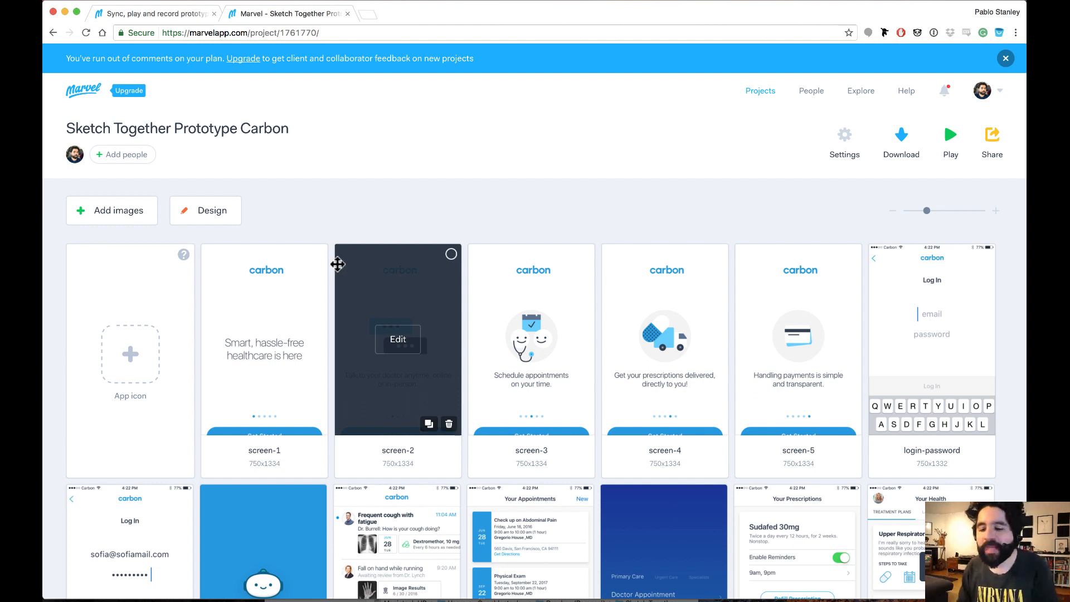
{"action": "scroll", "coordinate": [336, 262], "scroll_direction": "down", "scroll_amount": 3}
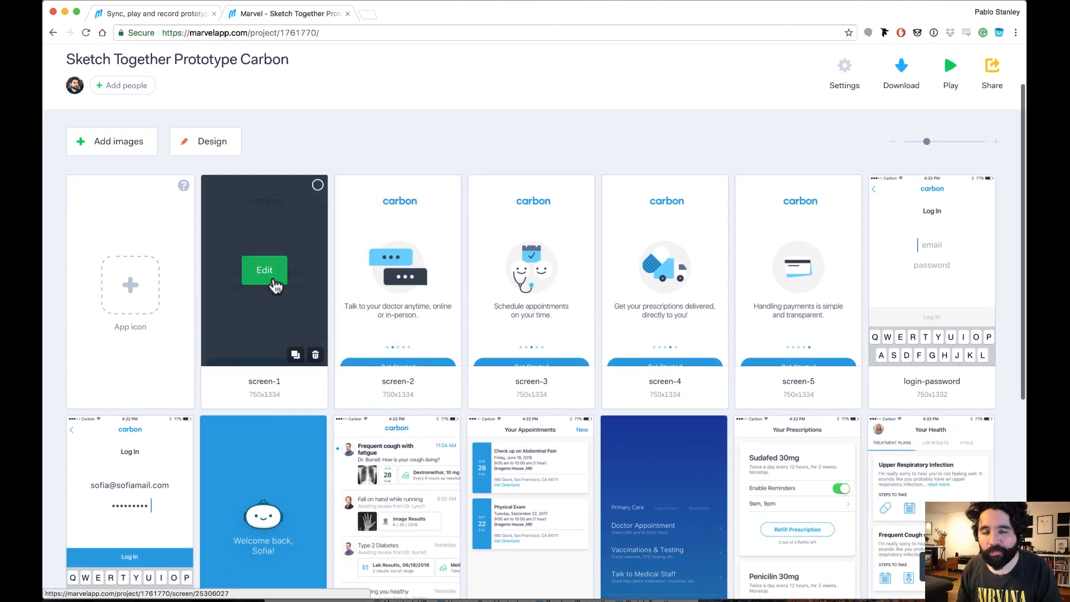
{"action": "left_click", "coordinate": [276, 279]}
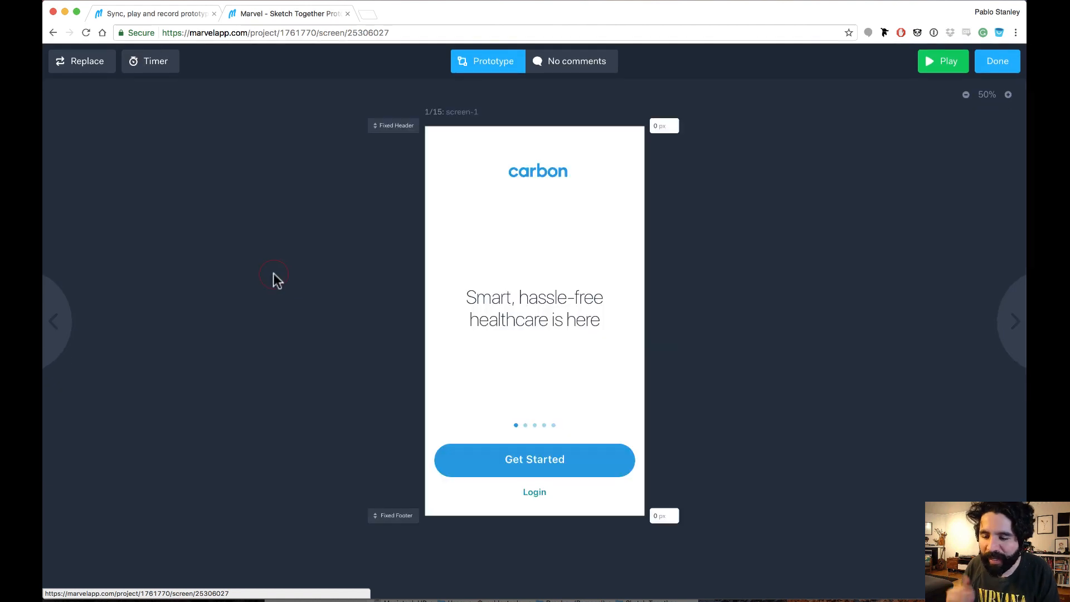
{"action": "left_click", "coordinate": [966, 95]}
{"action": "left_click", "coordinate": [1009, 95]}
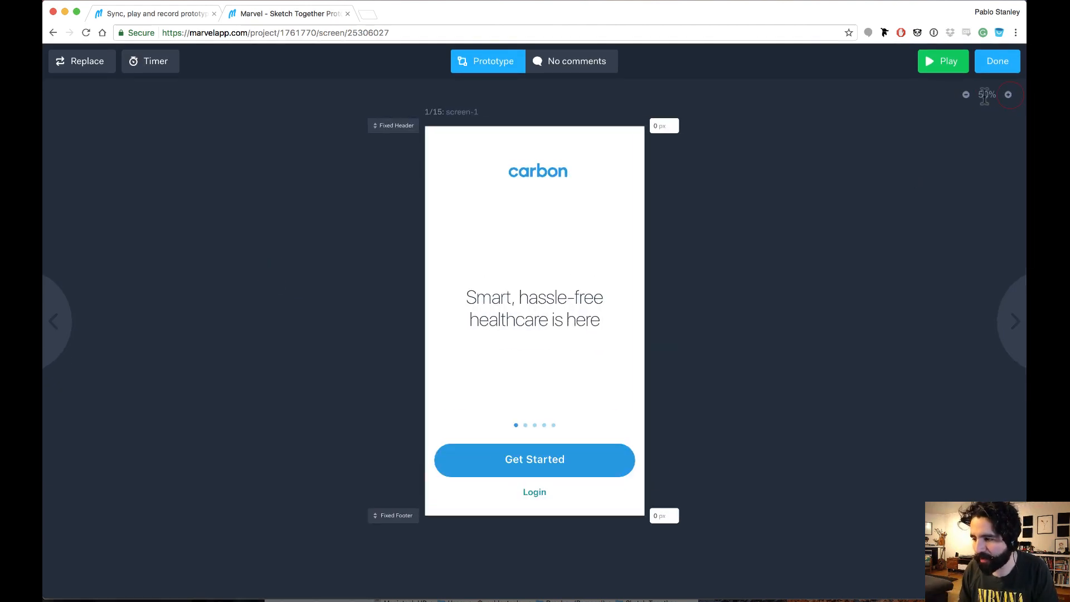
{"action": "left_click", "coordinate": [966, 95]}
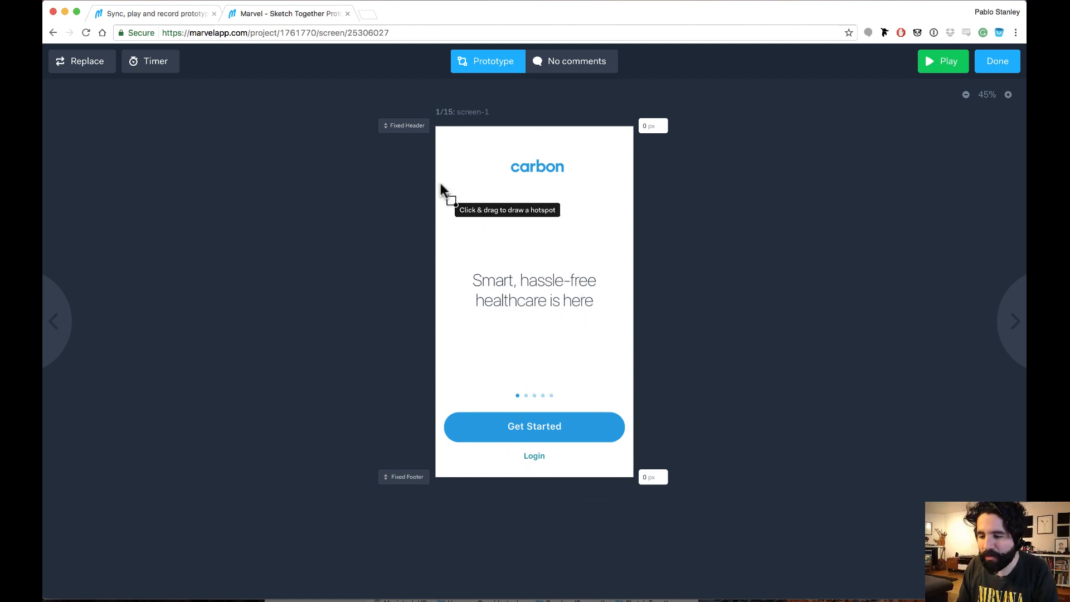
Step: Draw a hotspot over the middle area of screen-1, linking to screen-2 with a Fade transition and the Swipe left action
{"action": "left_click_drag", "start_coordinate": [438, 183], "coordinate": [631, 382]}
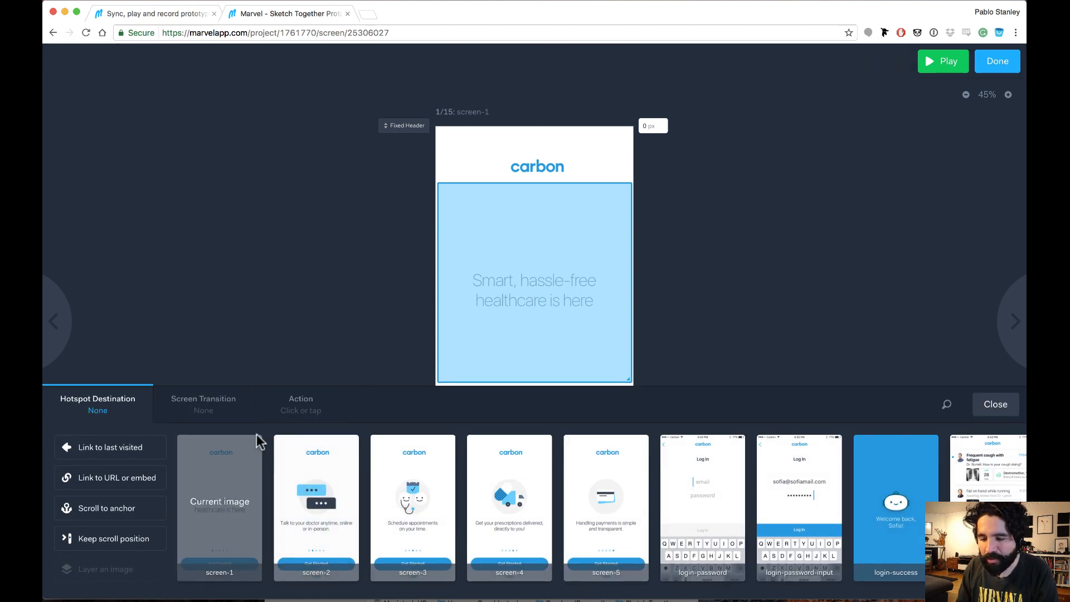
{"action": "scroll", "coordinate": [690, 231], "scroll_direction": "down", "scroll_amount": 2}
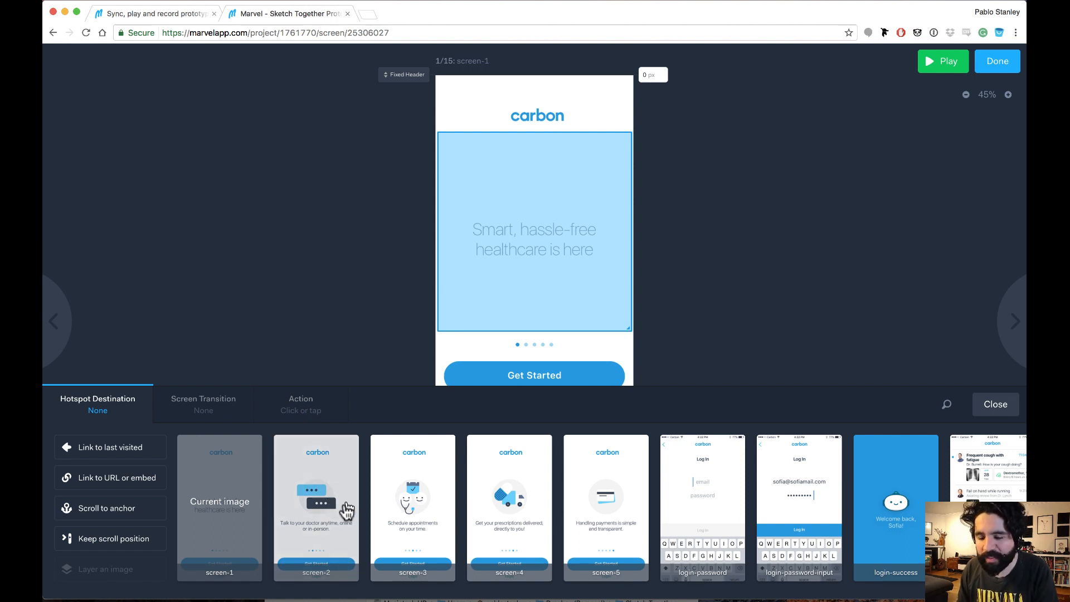
{"action": "left_click", "coordinate": [326, 487]}
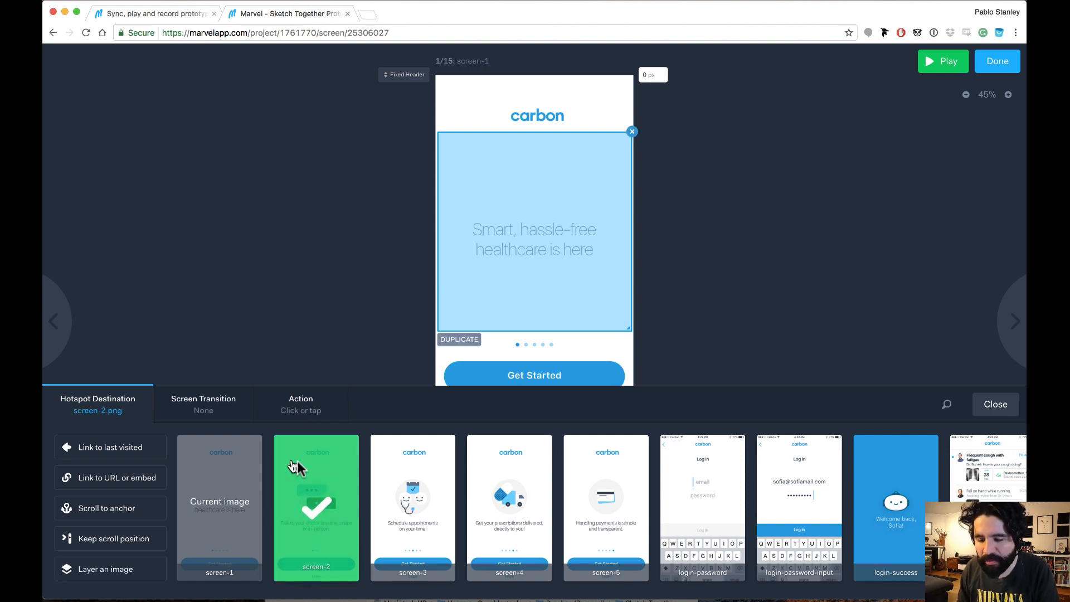
{"action": "left_click", "coordinate": [206, 410]}
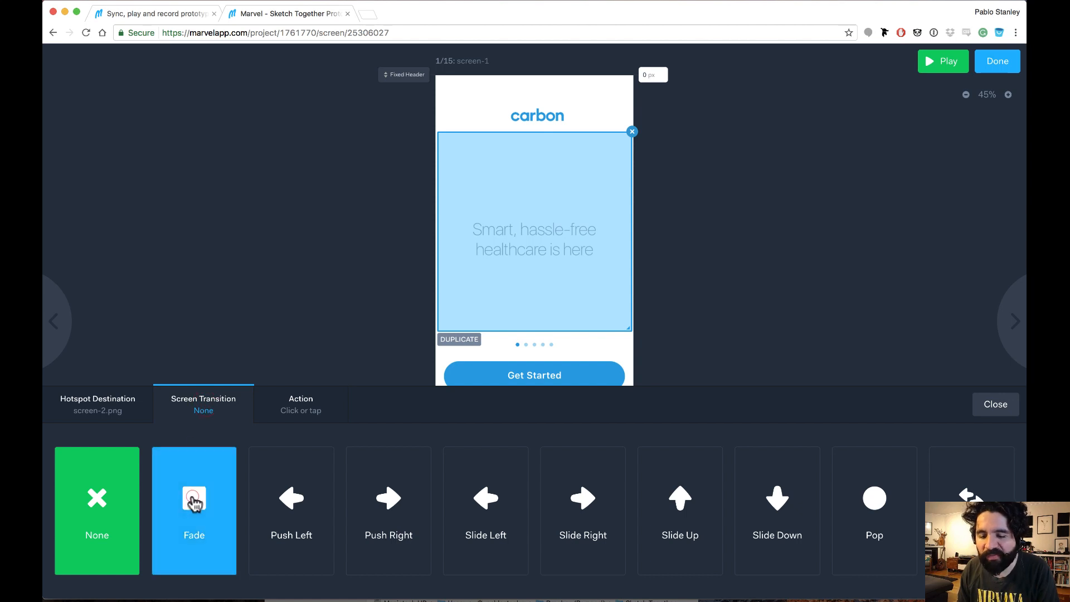
{"action": "left_click", "coordinate": [211, 459]}
{"action": "left_click", "coordinate": [308, 414]}
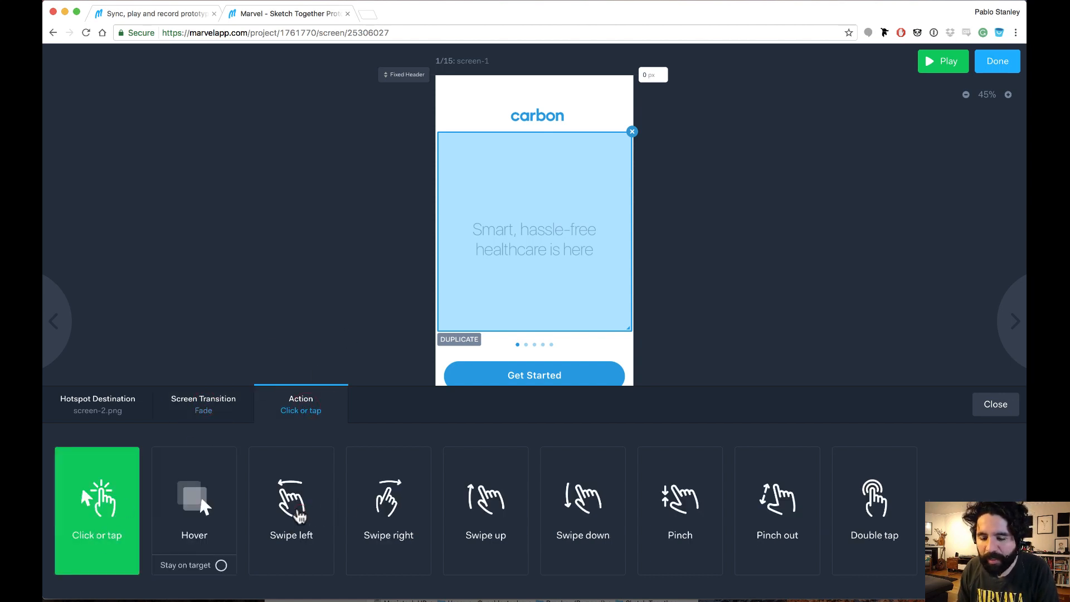
{"action": "left_click", "coordinate": [301, 517]}
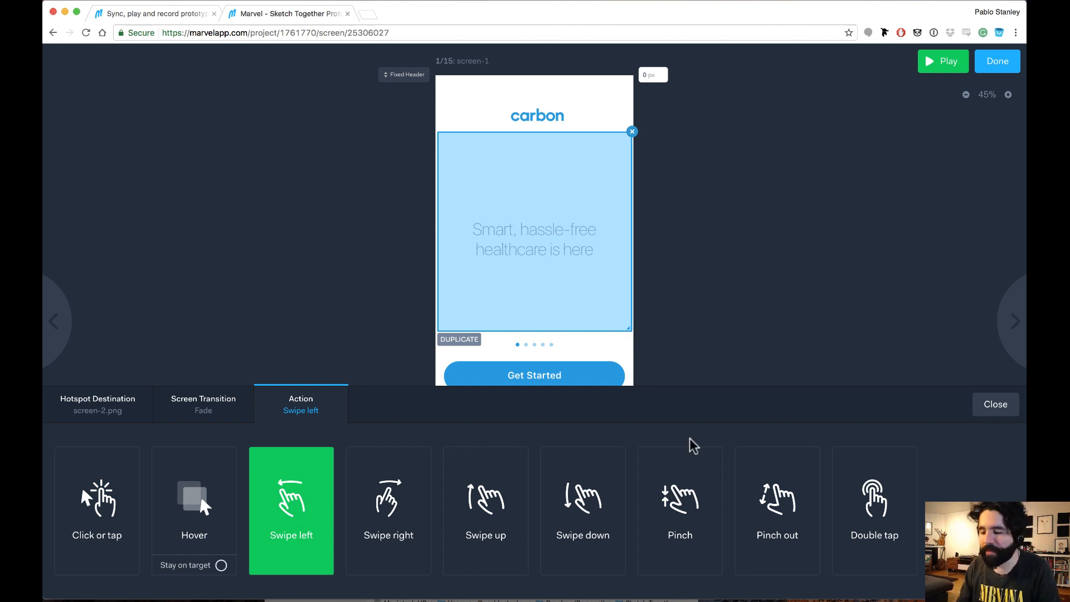
{"action": "left_click", "coordinate": [996, 406]}
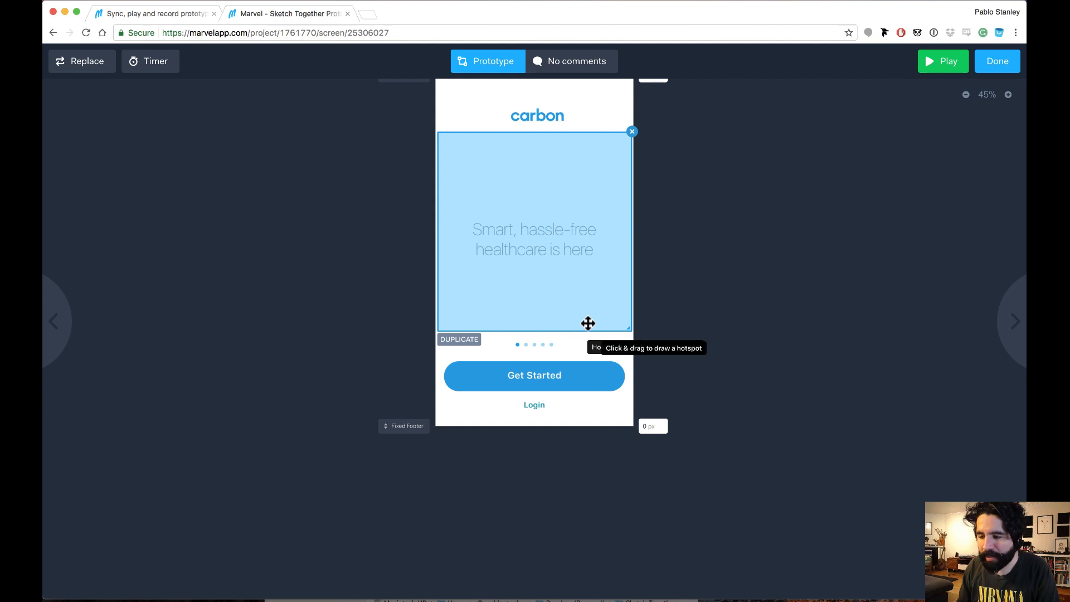
Step: Draw a hotspot over the middle area of screen-2, linking to screen-3 with the Swipe left action, and go on to screen-3
{"action": "key", "text": "Right"}
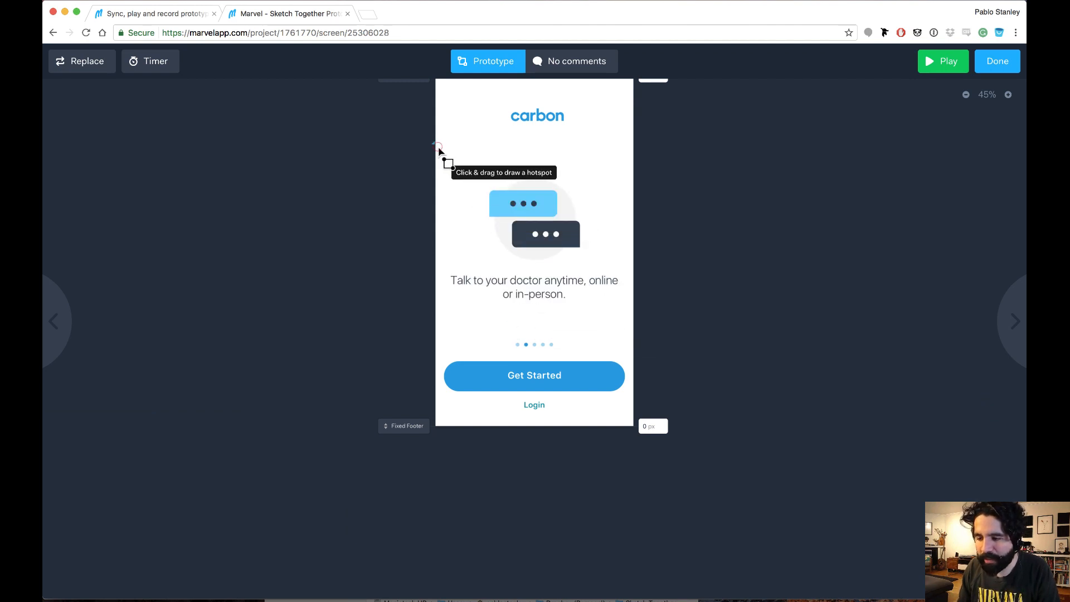
{"action": "left_click_drag", "start_coordinate": [438, 147], "coordinate": [628, 325]}
{"action": "left_click", "coordinate": [409, 483]}
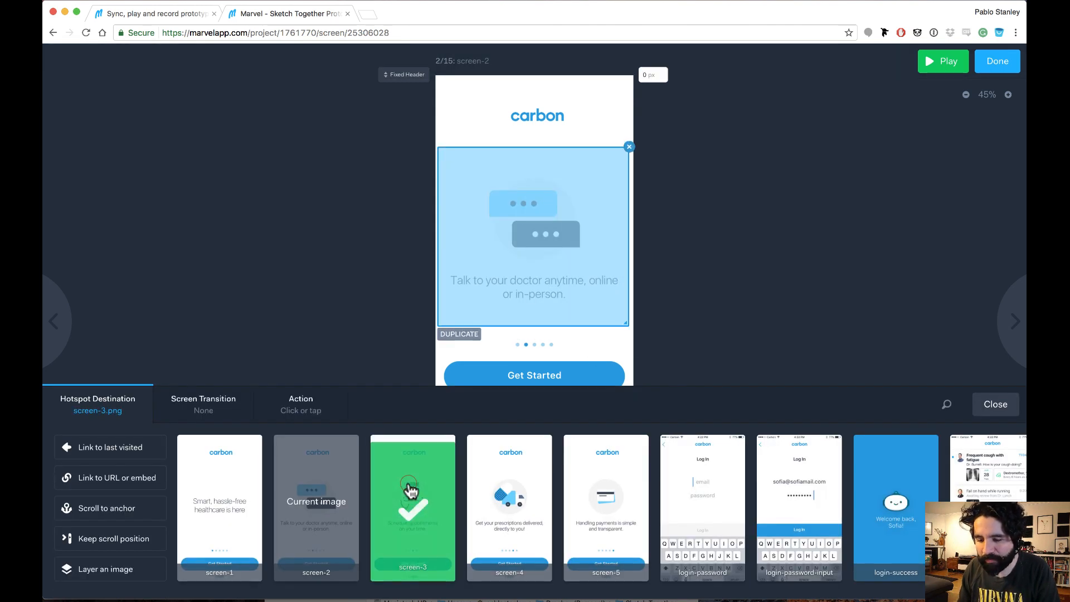
{"action": "left_click", "coordinate": [305, 404]}
{"action": "left_click", "coordinate": [289, 493]}
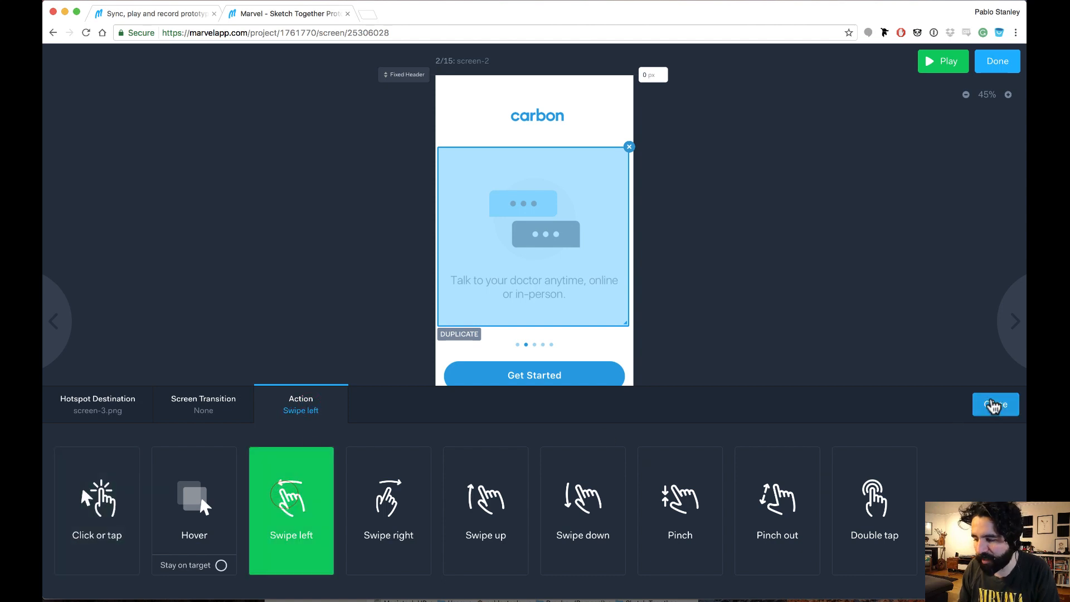
{"action": "left_click", "coordinate": [994, 404]}
{"action": "key", "text": "Right"}
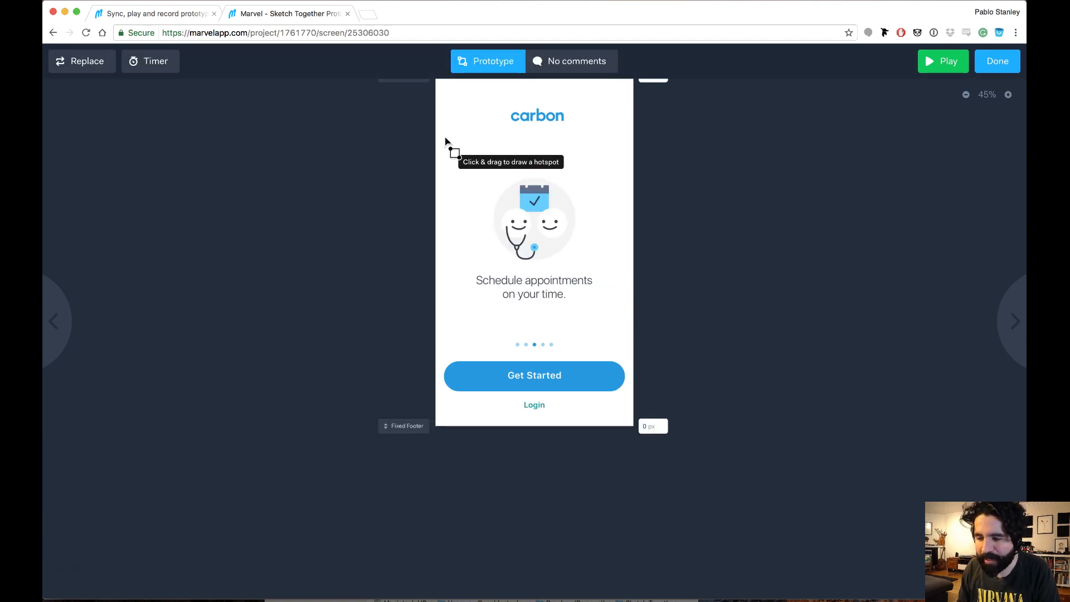
Step: Draw a hotspot over the middle area of screen-3, linking to screen-4 with a Fade transition and the Swipe left action
{"action": "left_click_drag", "start_coordinate": [441, 134], "coordinate": [632, 322]}
{"action": "left_click", "coordinate": [471, 474]}
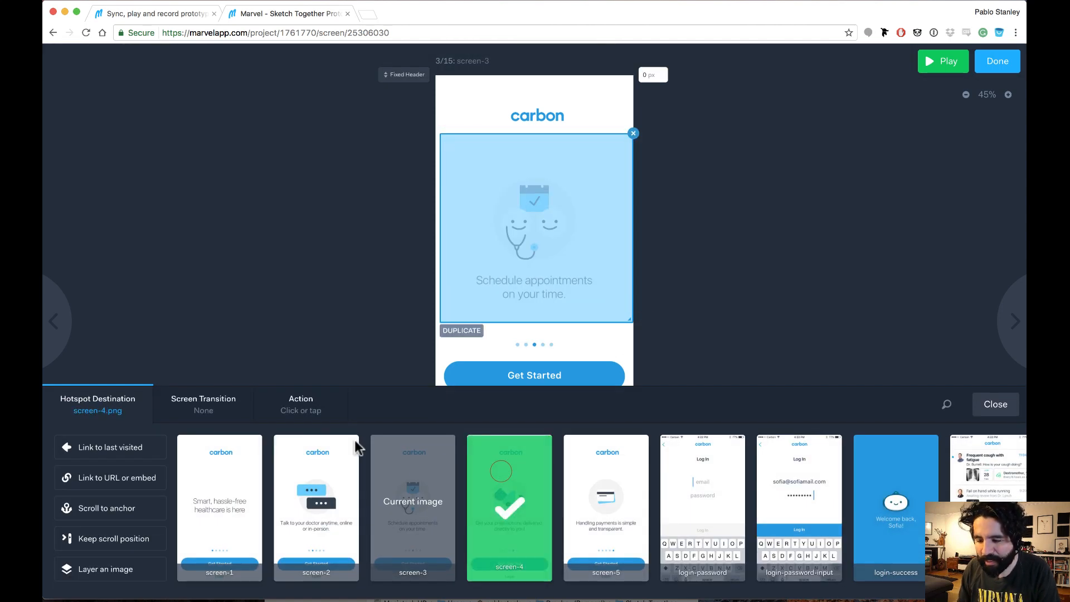
{"action": "left_click", "coordinate": [300, 412]}
{"action": "left_click", "coordinate": [291, 499]}
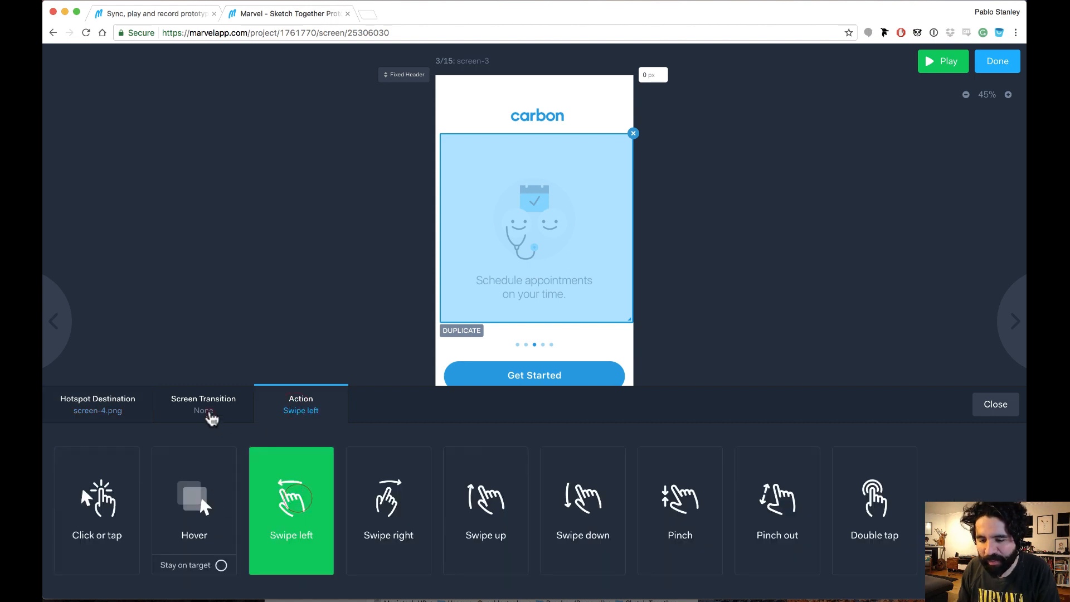
{"action": "left_click", "coordinate": [211, 415]}
{"action": "left_click", "coordinate": [207, 512]}
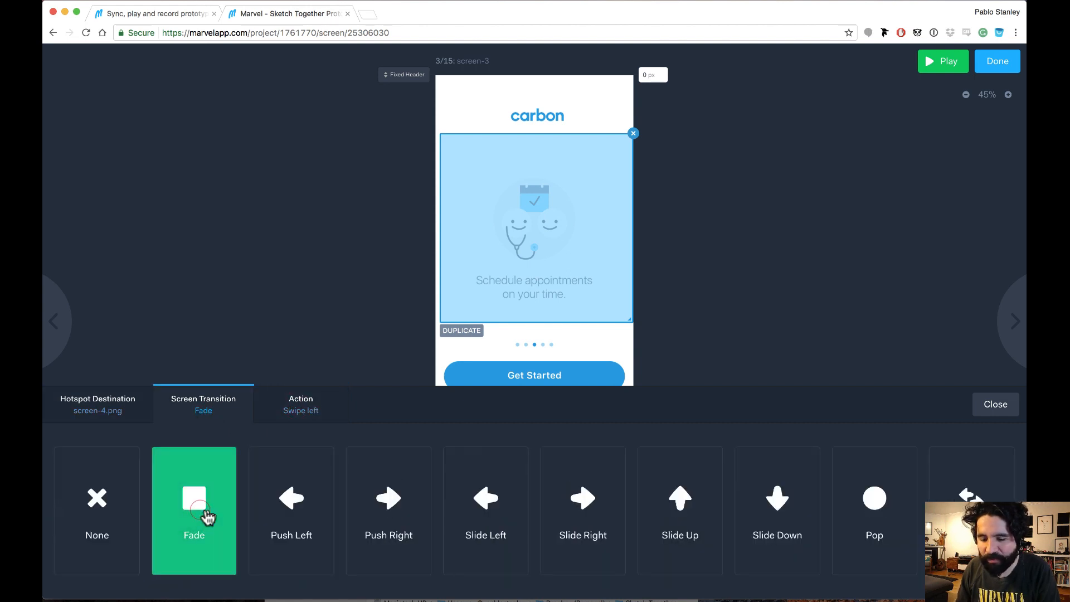
{"action": "left_click", "coordinate": [994, 405]}
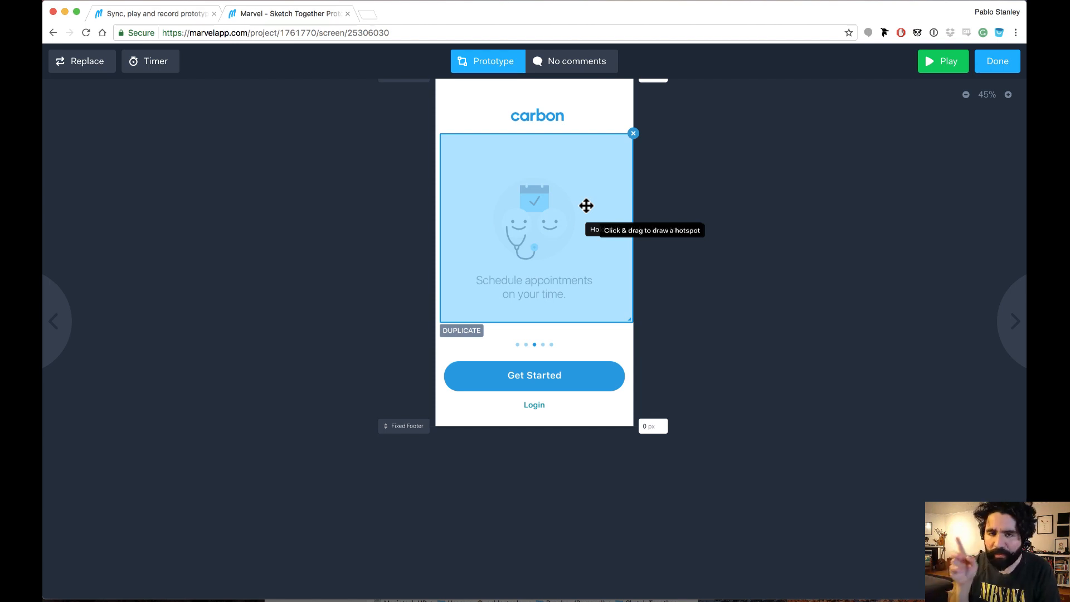
Step: Go back to screen-2 and set its hotspot's screen transition to Fade
{"action": "scroll", "coordinate": [587, 205], "scroll_direction": "up", "scroll_amount": 2}
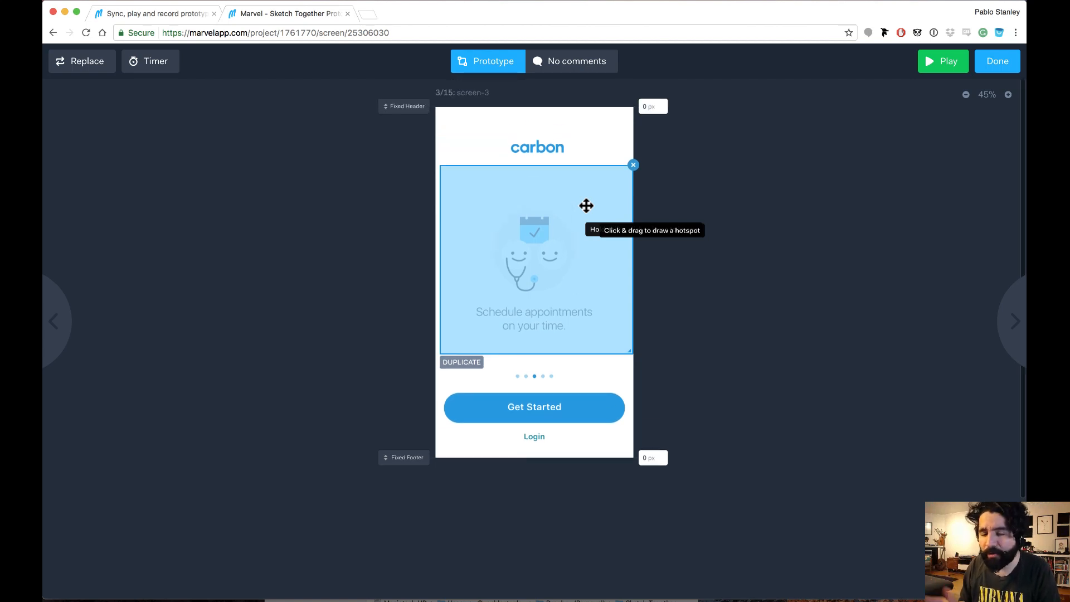
{"action": "key", "text": "Left"}
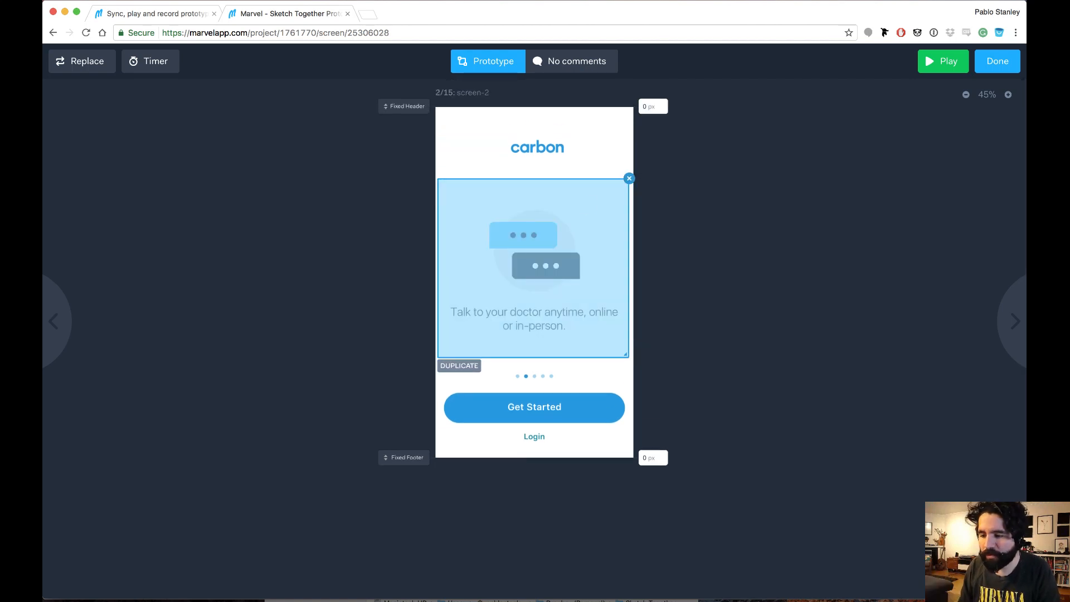
{"action": "left_click", "coordinate": [557, 263]}
{"action": "left_click", "coordinate": [210, 418]}
{"action": "left_click", "coordinate": [197, 510]}
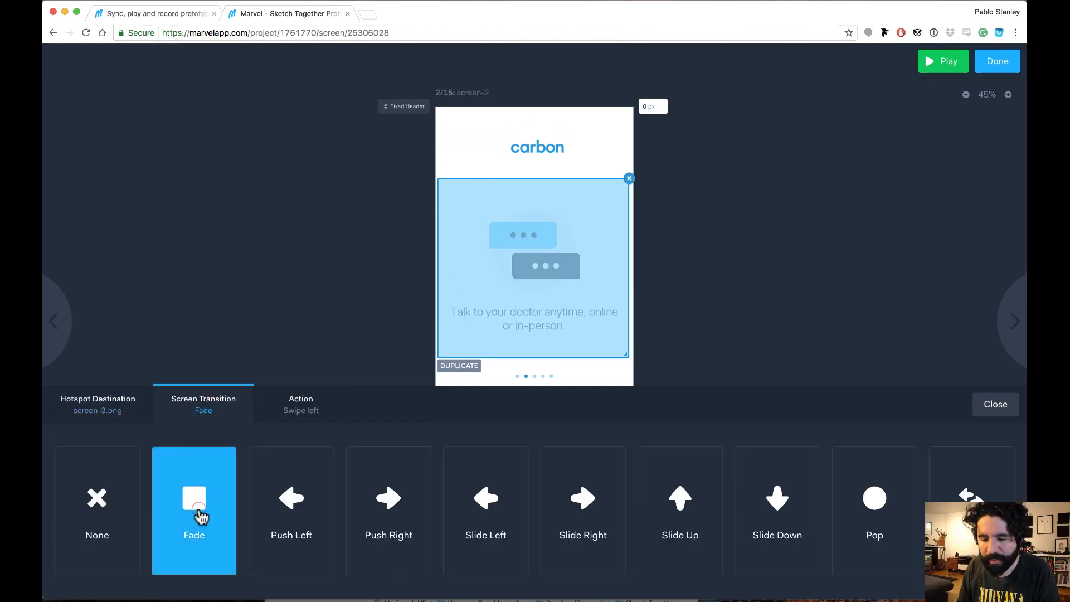
{"action": "left_click", "coordinate": [995, 405]}
Step: Draw a hotspot over the middle area of screen-4, linking to screen-5 with a Fade transition and the Swipe left action
{"action": "key", "text": "Right"}
{"action": "key", "text": "Right"}
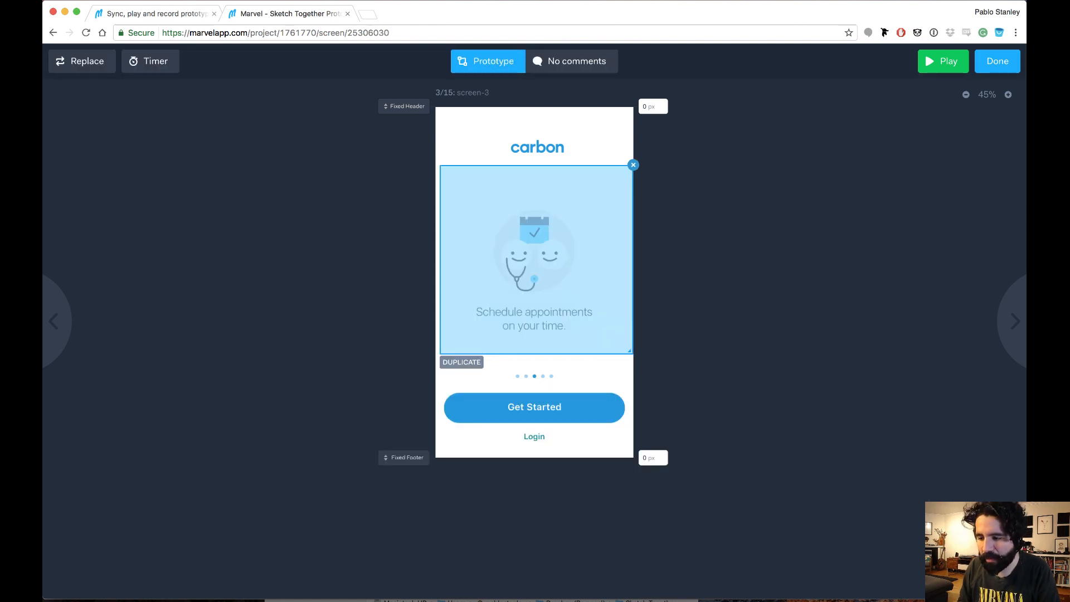
{"action": "left_click_drag", "start_coordinate": [438, 177], "coordinate": [630, 346]}
{"action": "left_click", "coordinate": [608, 507]}
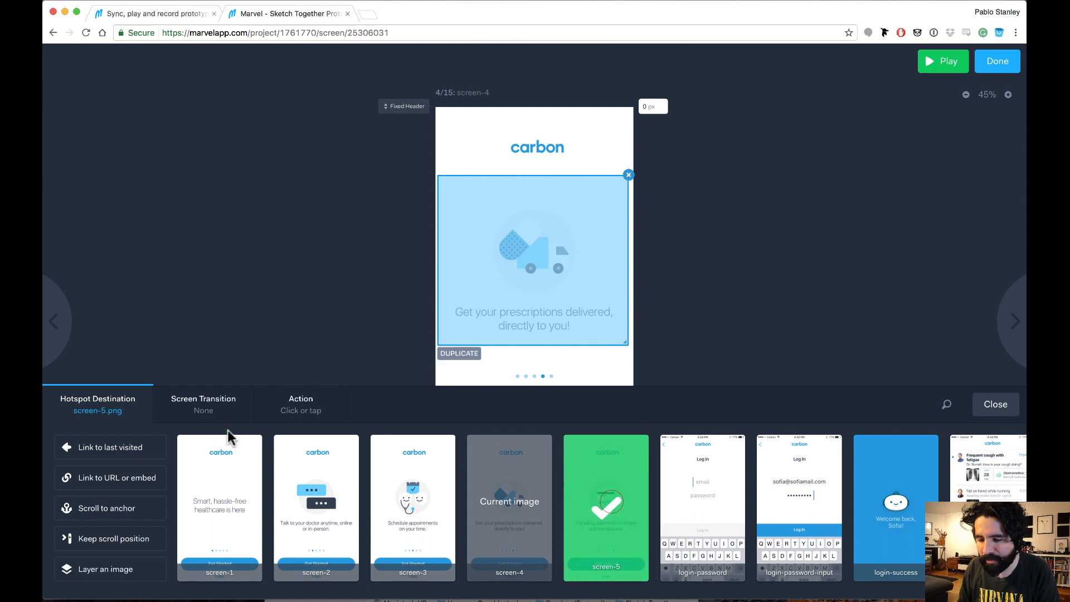
{"action": "left_click", "coordinate": [214, 410]}
{"action": "left_click", "coordinate": [202, 522]}
{"action": "left_click", "coordinate": [304, 412]}
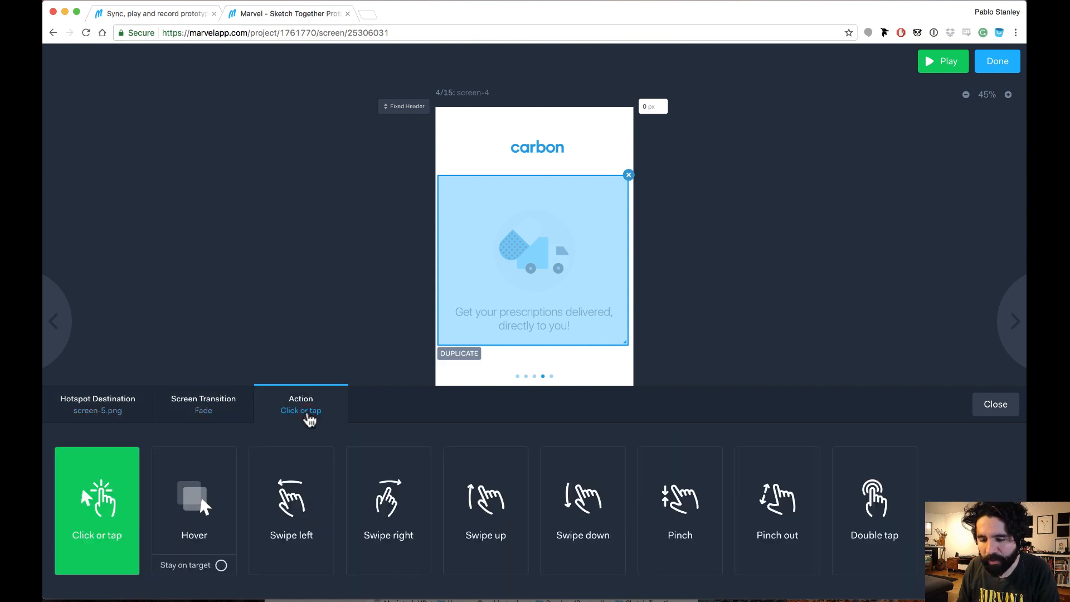
{"action": "left_click", "coordinate": [300, 481]}
{"action": "left_click", "coordinate": [999, 406]}
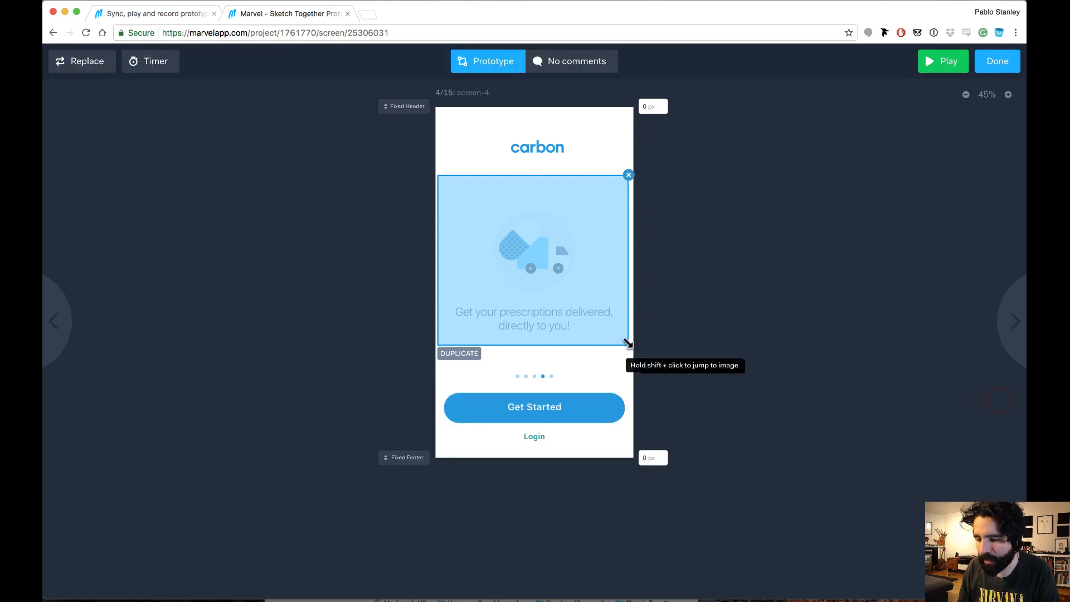
Step: Draw a full-width hotspot over the middle area of screen-5, linking to screen-1 with a Fade transition and the Swipe left action
{"action": "scroll", "coordinate": [628, 343], "scroll_direction": "down", "scroll_amount": 1}
{"action": "key", "text": "Right"}
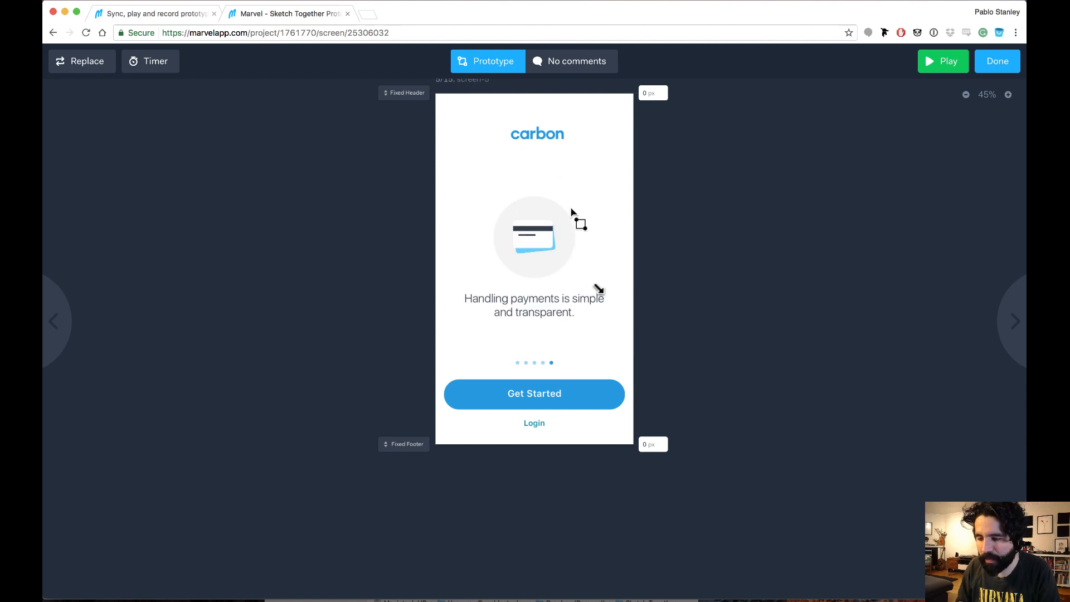
{"action": "left_click_drag", "start_coordinate": [437, 167], "coordinate": [643, 339]}
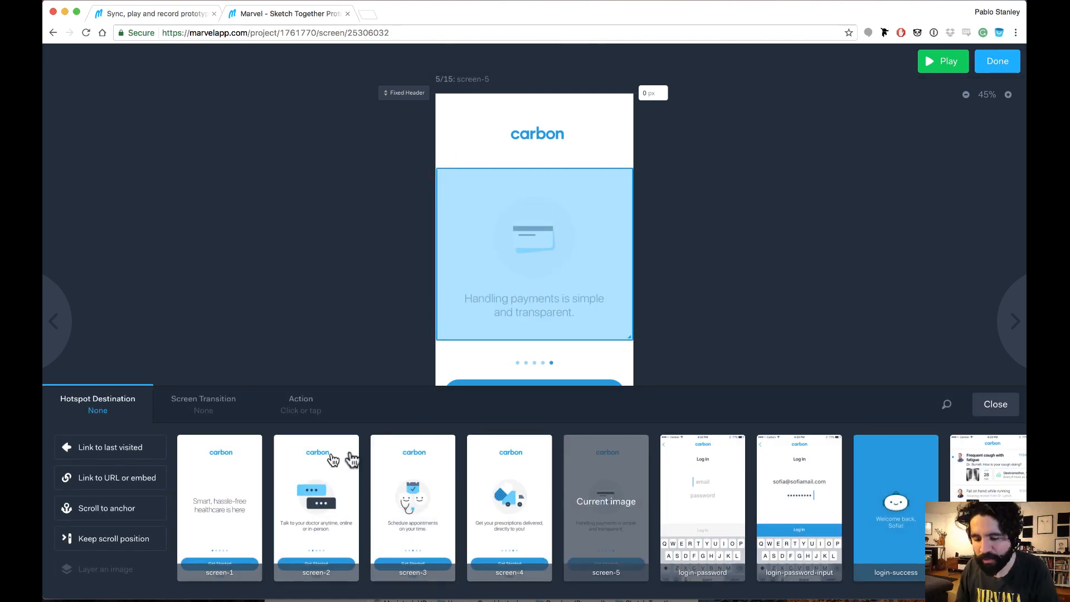
{"action": "left_click", "coordinate": [222, 490]}
{"action": "left_click", "coordinate": [226, 414]}
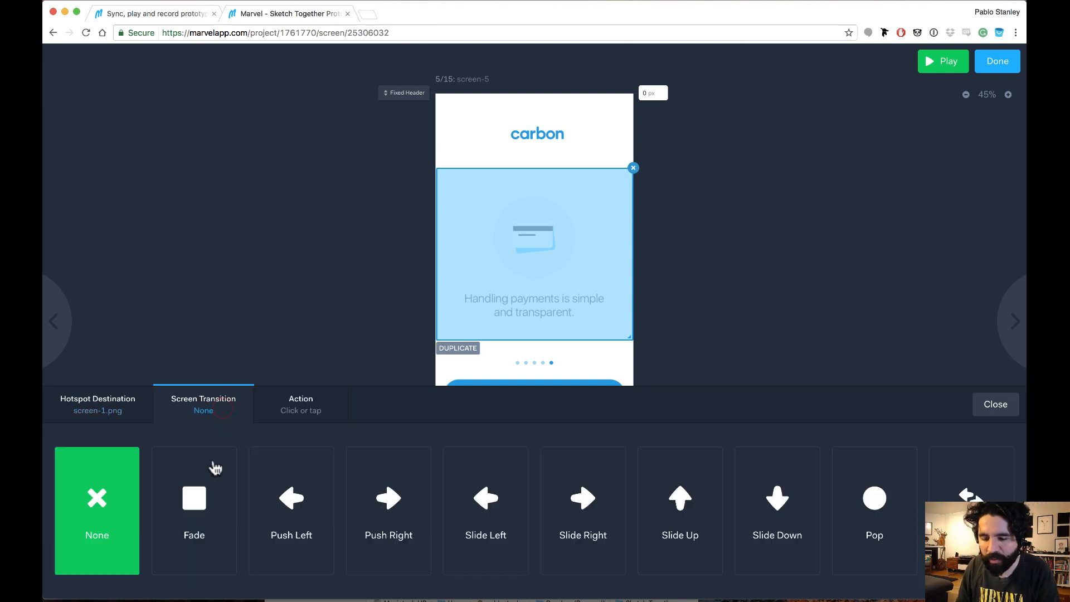
{"action": "left_click", "coordinate": [219, 470]}
{"action": "left_click", "coordinate": [314, 415]}
{"action": "left_click", "coordinate": [287, 528]}
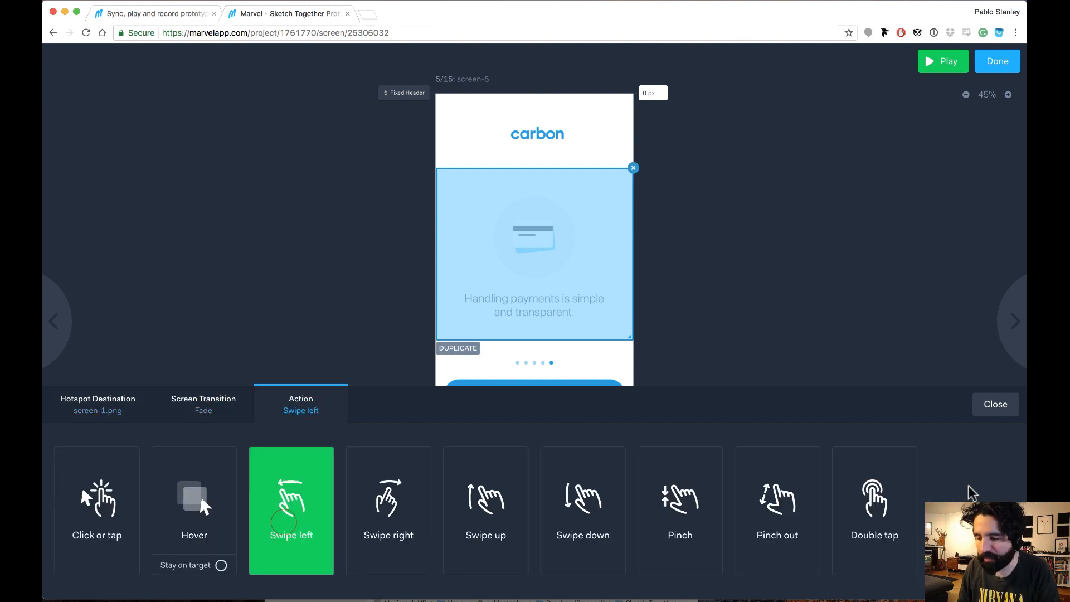
{"action": "left_click", "coordinate": [995, 405]}
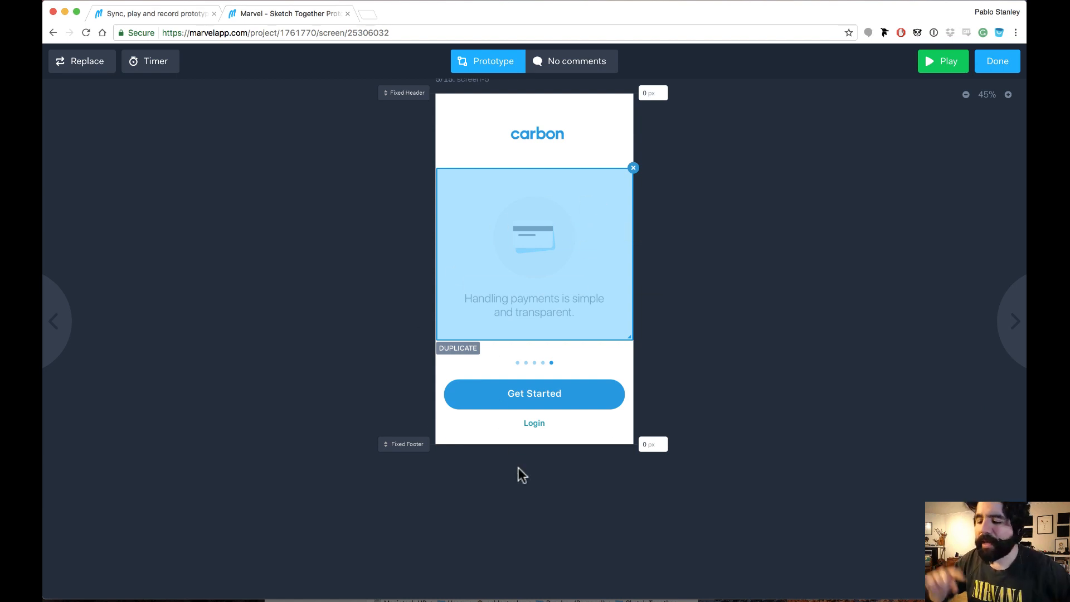
Step: Draw a hotspot over the Login link on screen-5, linking to login-password with a Push Left transition and the Click or tap action
{"action": "key", "text": "Right"}
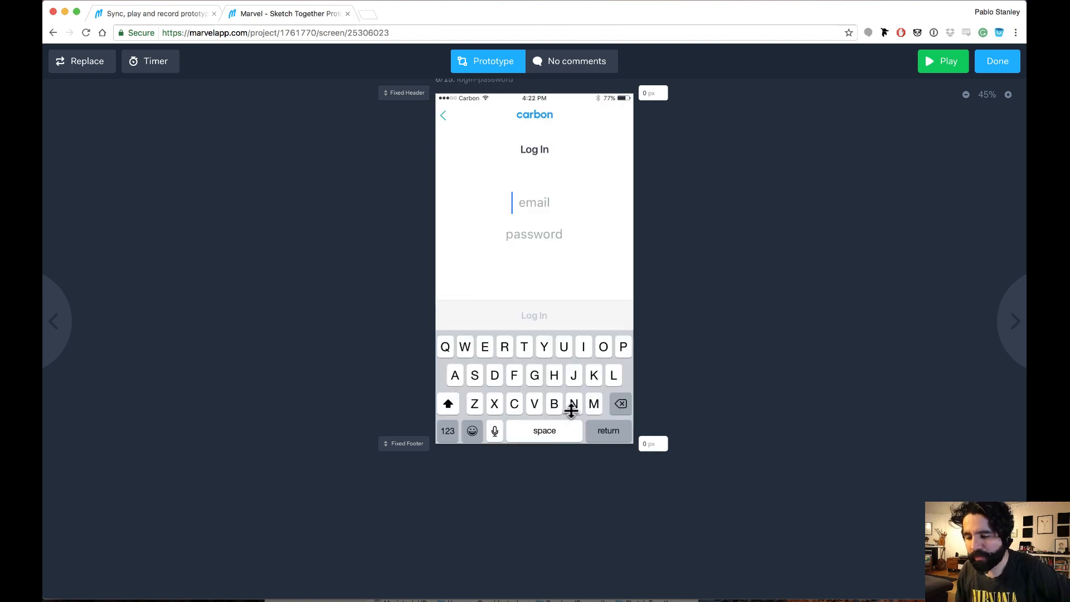
{"action": "key", "text": "Left"}
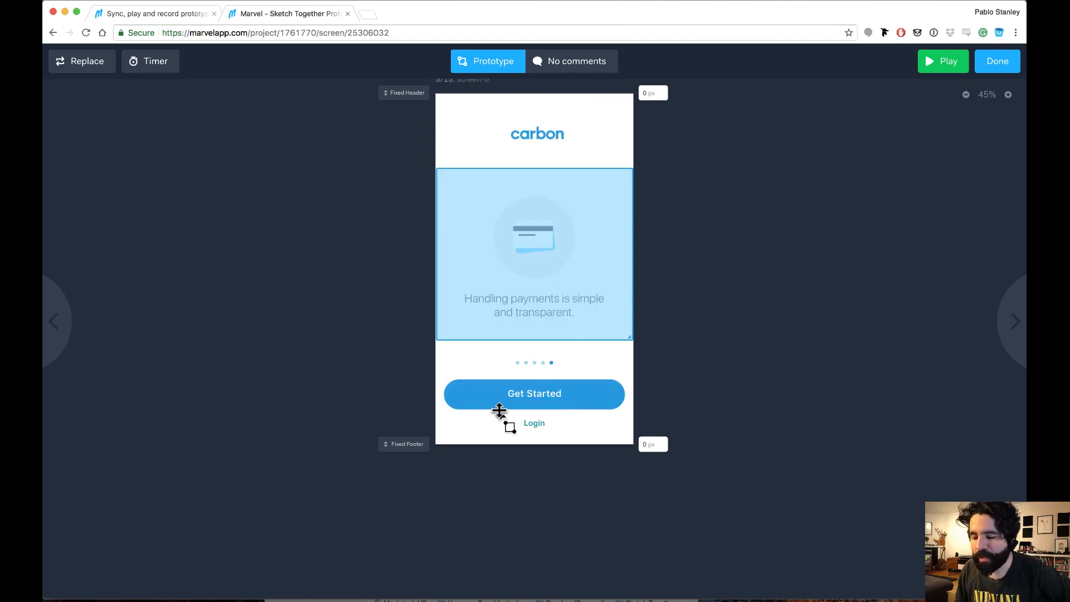
{"action": "left_click_drag", "start_coordinate": [498, 410], "coordinate": [569, 441]}
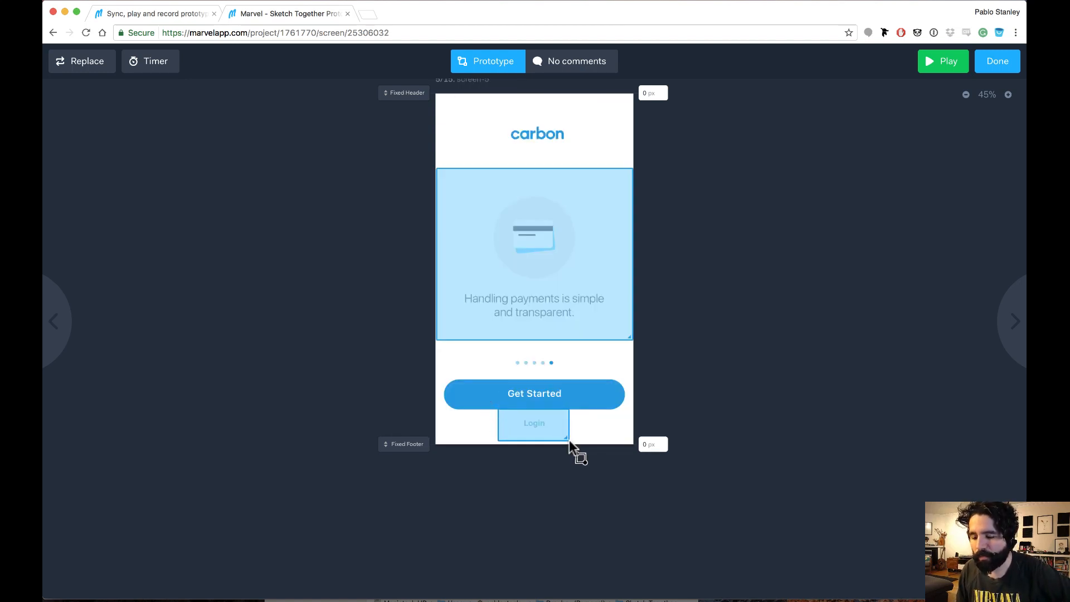
{"action": "scroll", "coordinate": [626, 274], "scroll_direction": "down", "scroll_amount": 2}
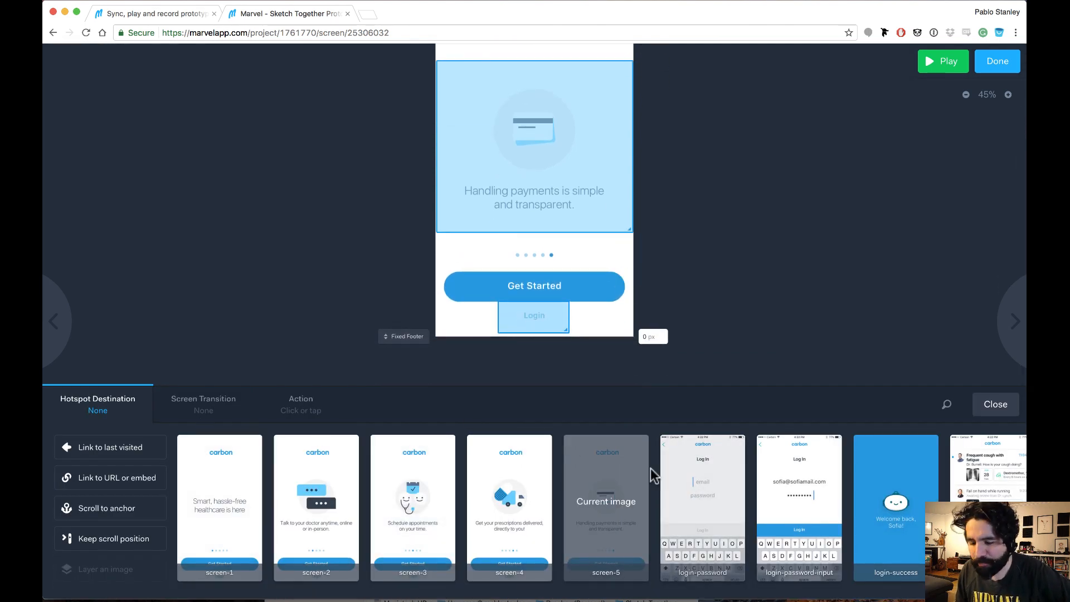
{"action": "left_click", "coordinate": [711, 501]}
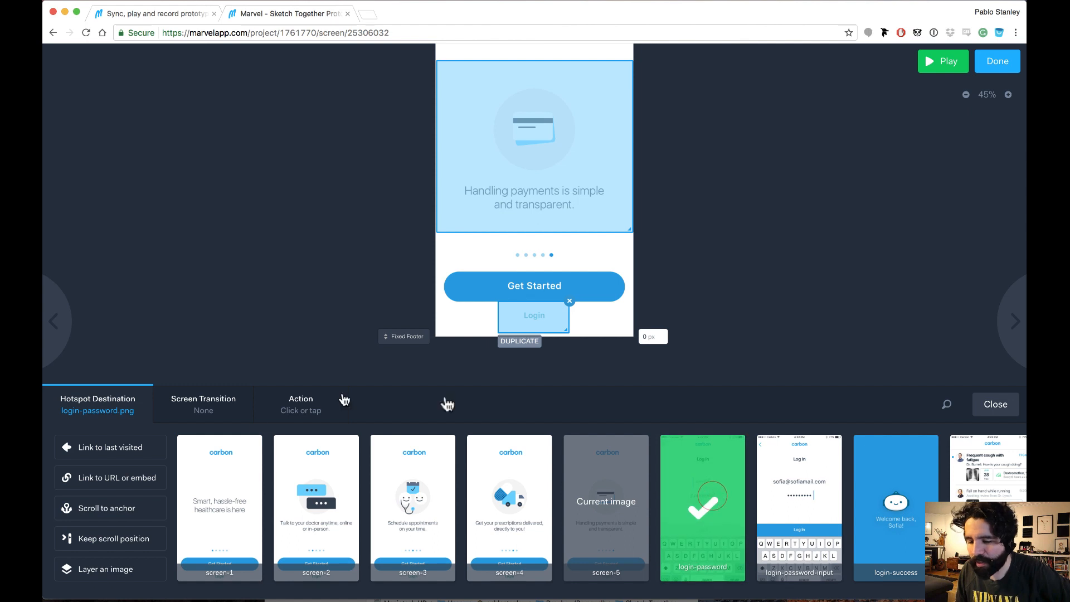
{"action": "left_click", "coordinate": [222, 412]}
{"action": "left_click", "coordinate": [310, 508]}
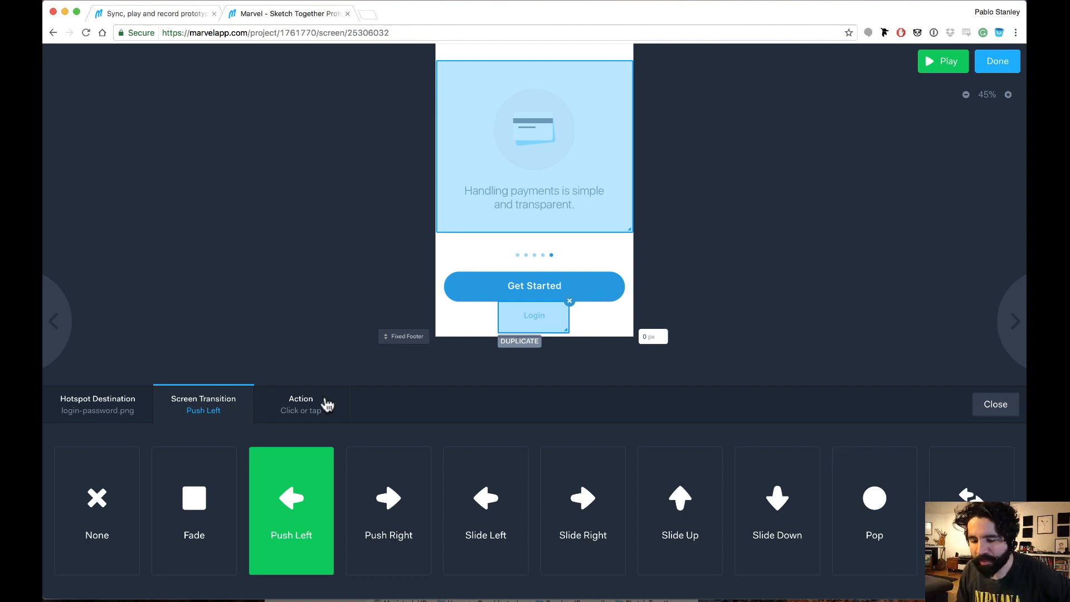
{"action": "left_click", "coordinate": [304, 410]}
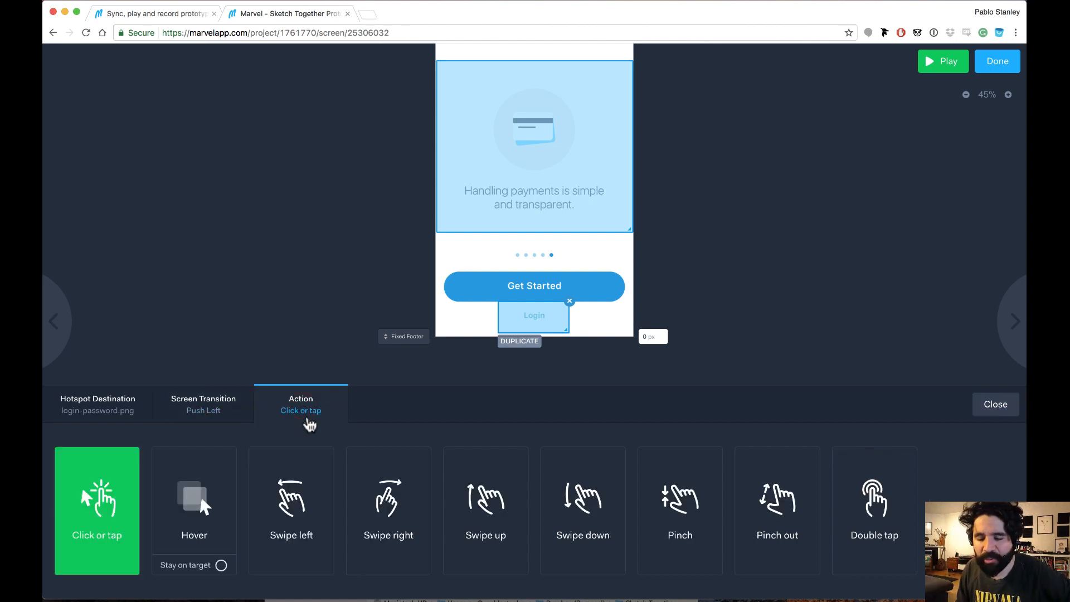
{"action": "left_click", "coordinate": [1005, 413]}
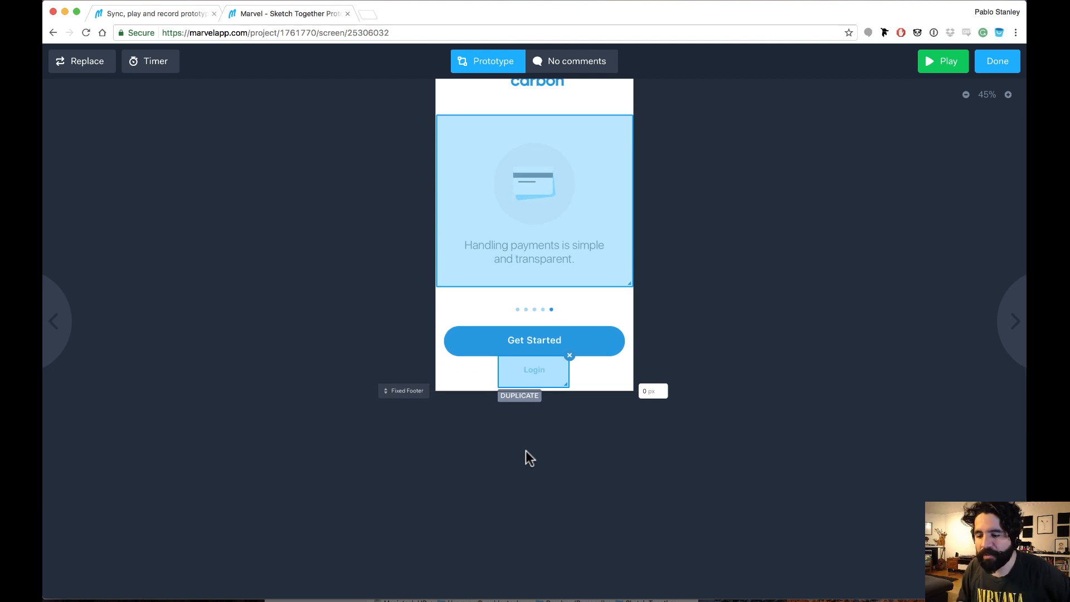
Step: Look through the onboarding screens to compare their Login links, ending on screen-5
{"action": "key", "text": "Left"}
{"action": "key", "text": "Left"}
{"action": "key", "text": "Left"}
{"action": "key", "text": "Right"}
{"action": "key", "text": "Right"}
{"action": "key", "text": "Right"}
{"action": "key", "text": "Right"}
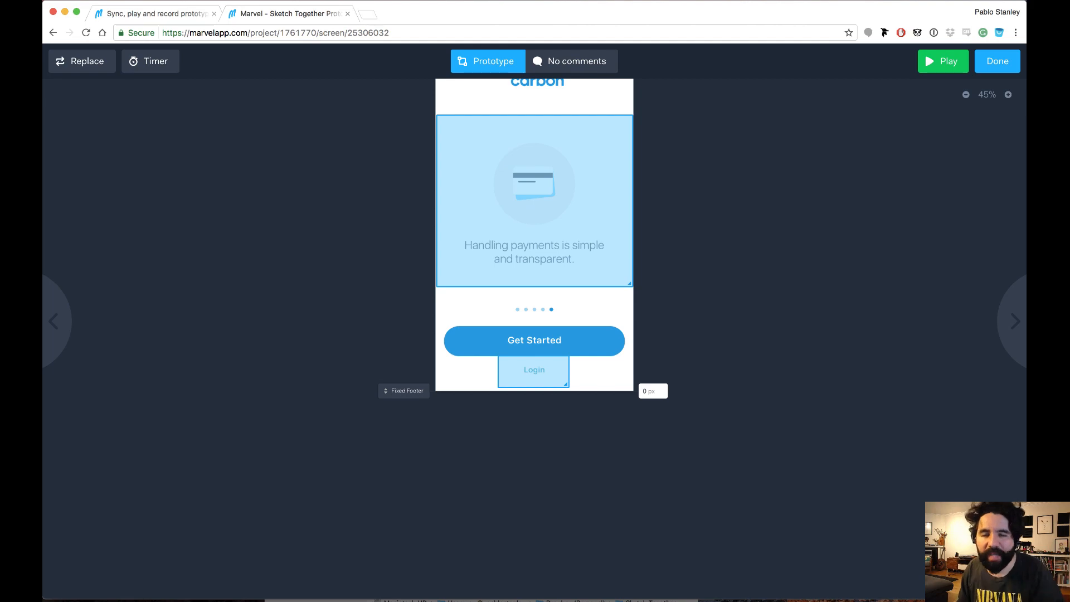
Step: Duplicate the Login hotspot from screen-5 onto screen-4, screen-3, screen-2 and screen-1
{"action": "mouse_move", "coordinate": [535, 368]}
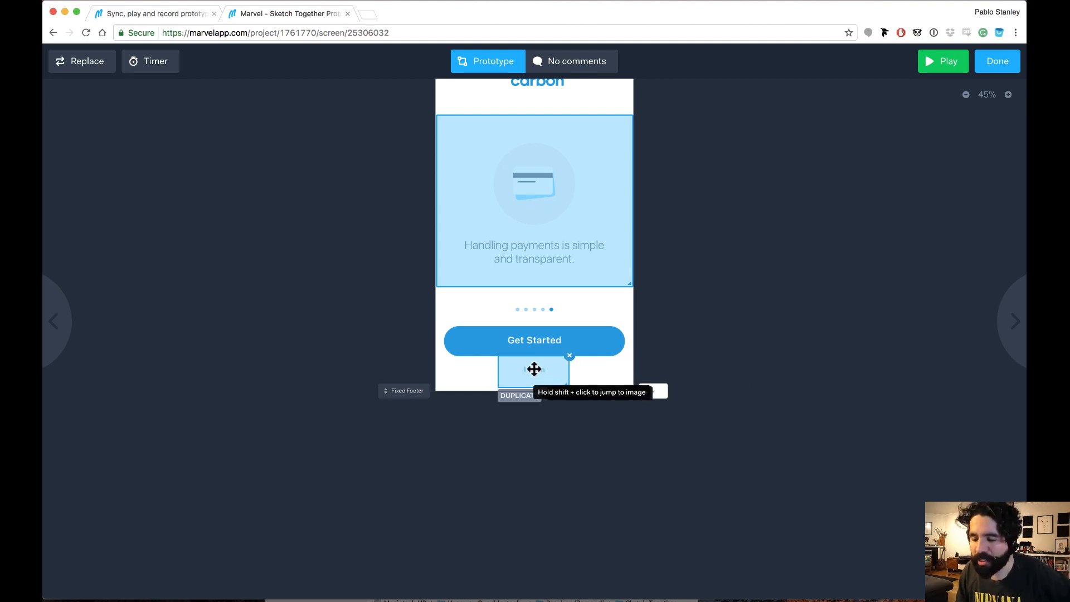
{"action": "left_click", "coordinate": [528, 397]}
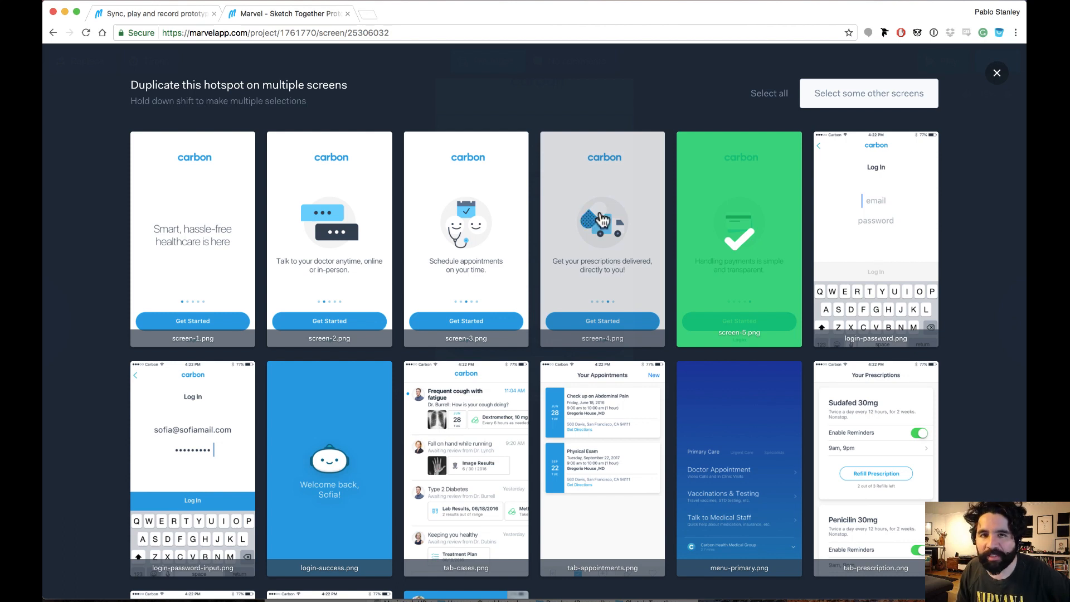
{"action": "left_click", "coordinate": [596, 218], "text": "shift"}
{"action": "left_click", "coordinate": [451, 231], "text": "shift"}
{"action": "left_click", "coordinate": [336, 229], "text": "shift"}
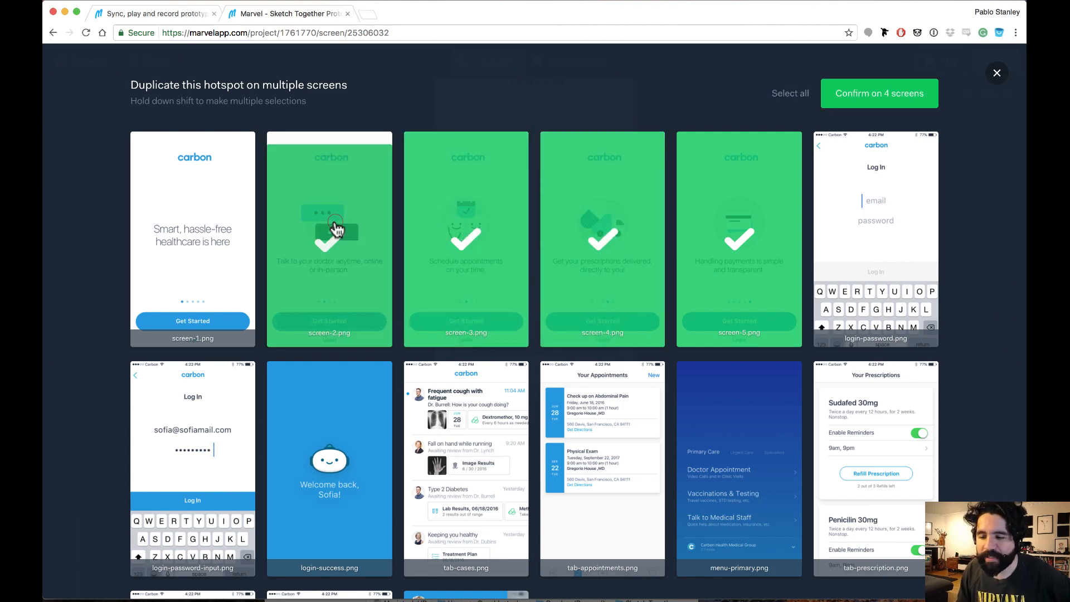
{"action": "left_click", "coordinate": [206, 237], "text": "shift"}
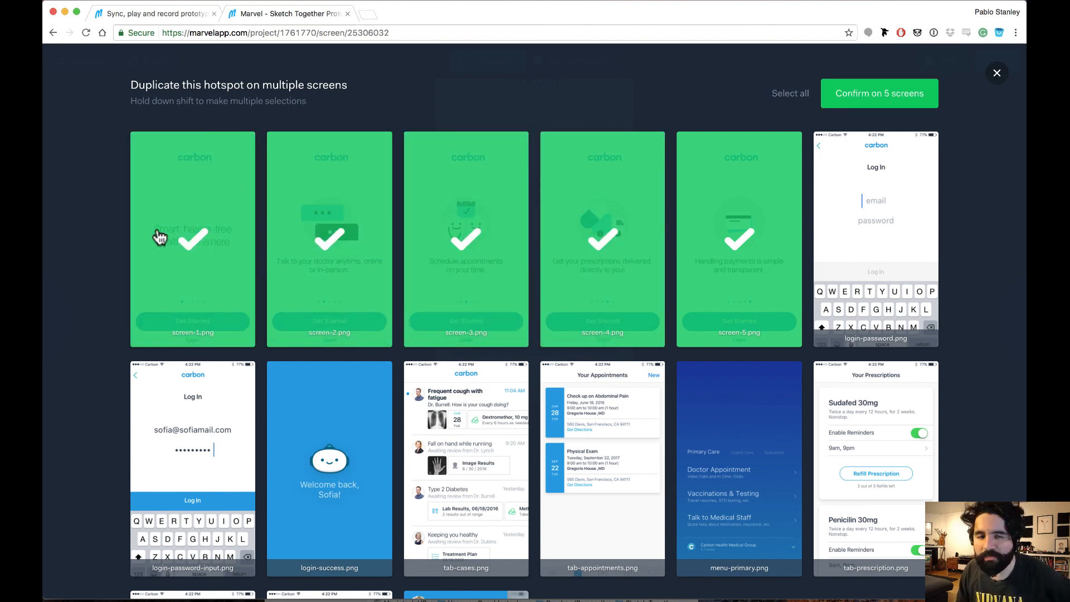
{"action": "left_click", "coordinate": [884, 98]}
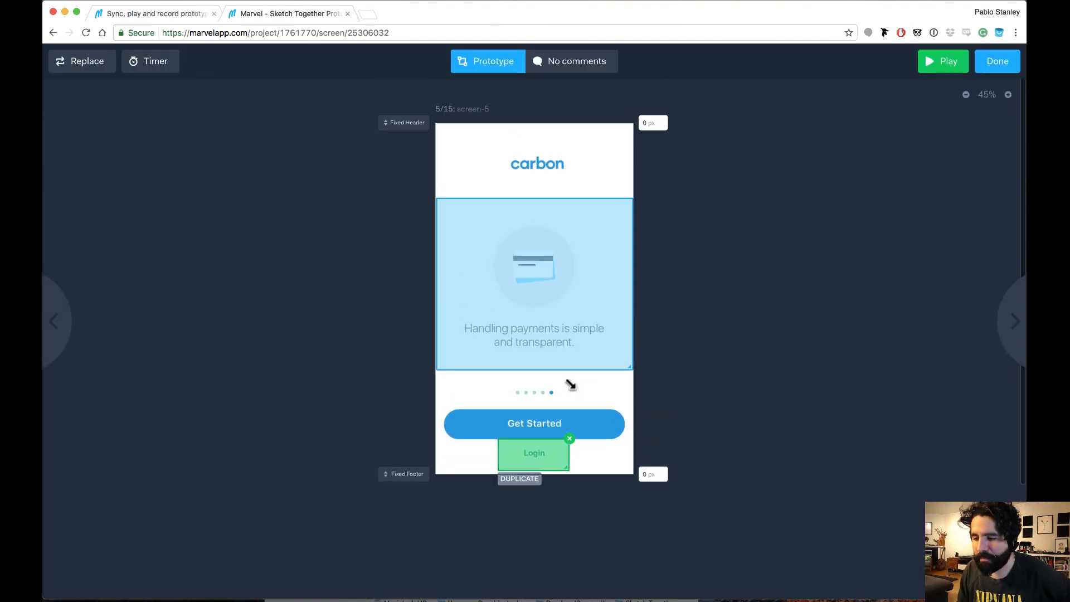
Step: Check the onboarding screens for the duplicated Login hotspot
{"action": "key", "text": "Left"}
{"action": "key", "text": "Left"}
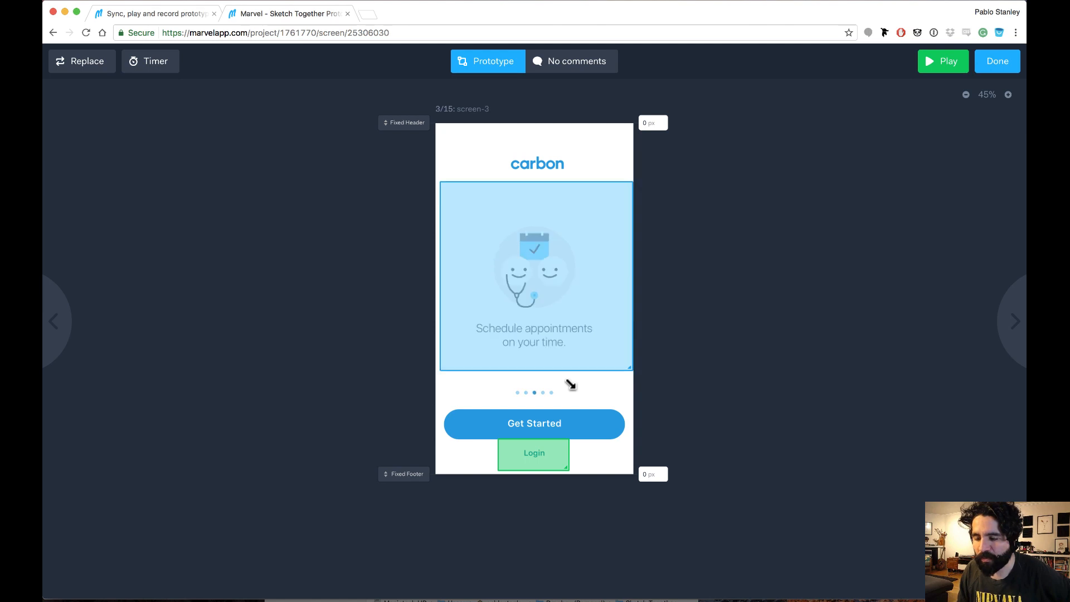
{"action": "key", "text": "Left"}
{"action": "key", "text": "Left"}
{"action": "key", "text": "Right"}
{"action": "key", "text": "Right"}
{"action": "key", "text": "Right"}
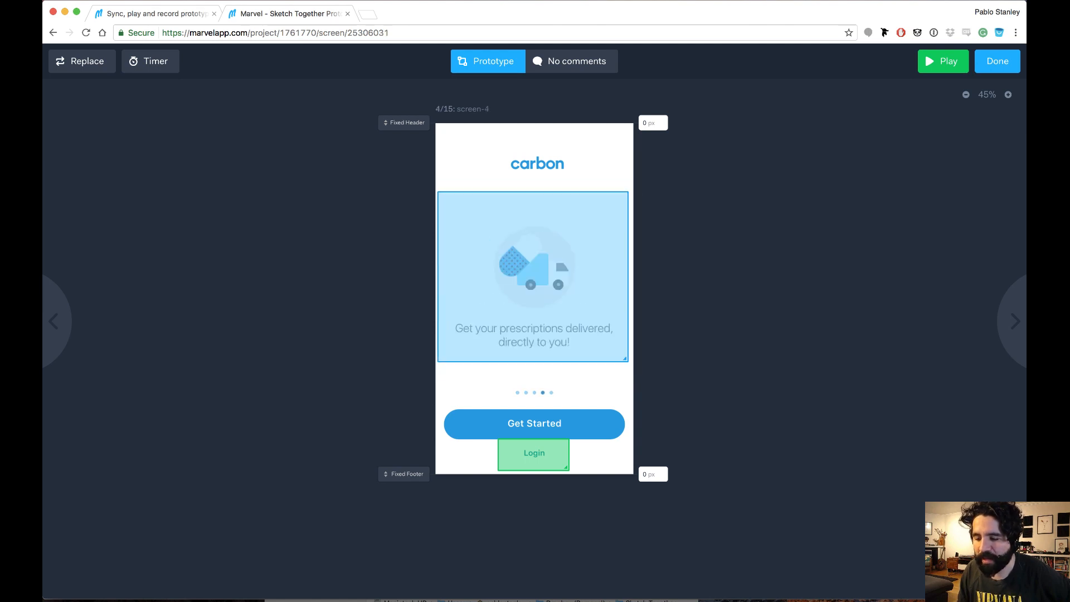
Step: Draw a hotspot over the keyboard on the login-password screen, linking to login-password-input with a Fade transition
{"action": "key", "text": "Right"}
{"action": "key", "text": "Right"}
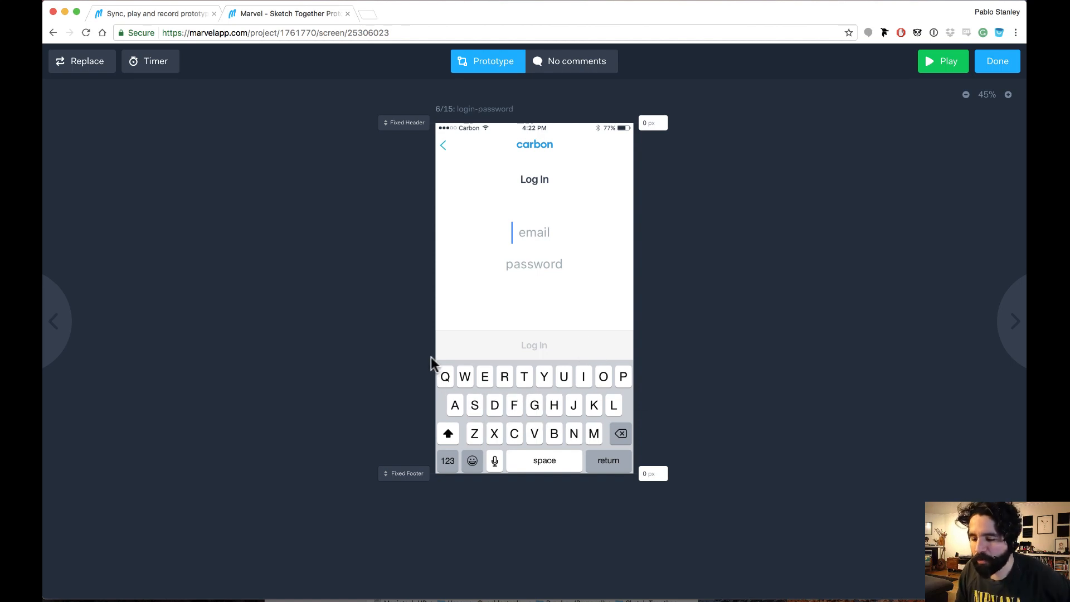
{"action": "left_click_drag", "start_coordinate": [437, 363], "coordinate": [639, 475]}
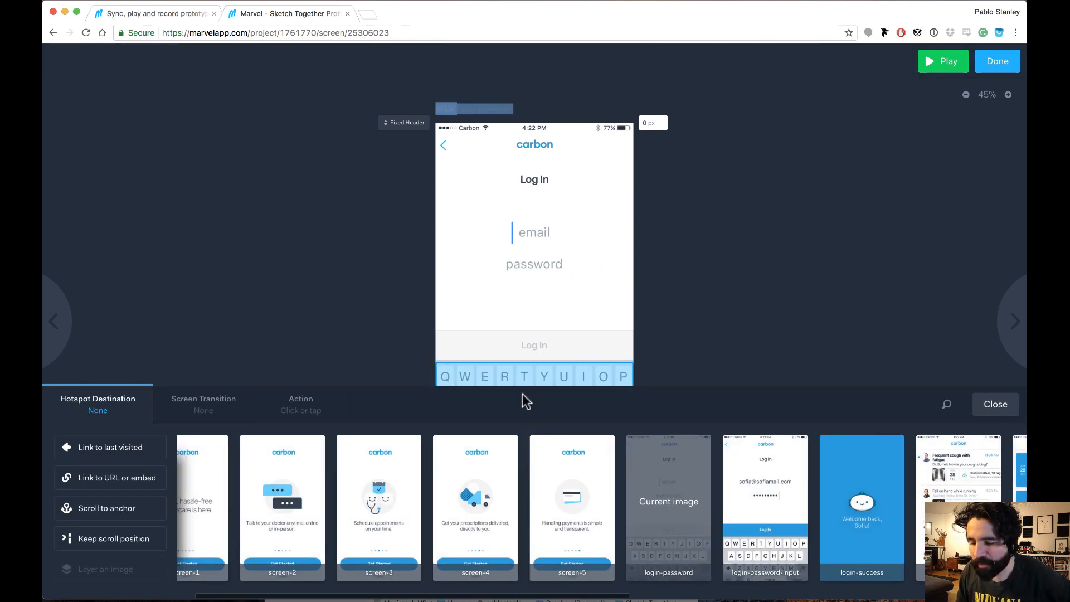
{"action": "scroll", "coordinate": [712, 312], "scroll_direction": "down", "scroll_amount": 3}
{"action": "left_click", "coordinate": [782, 564]}
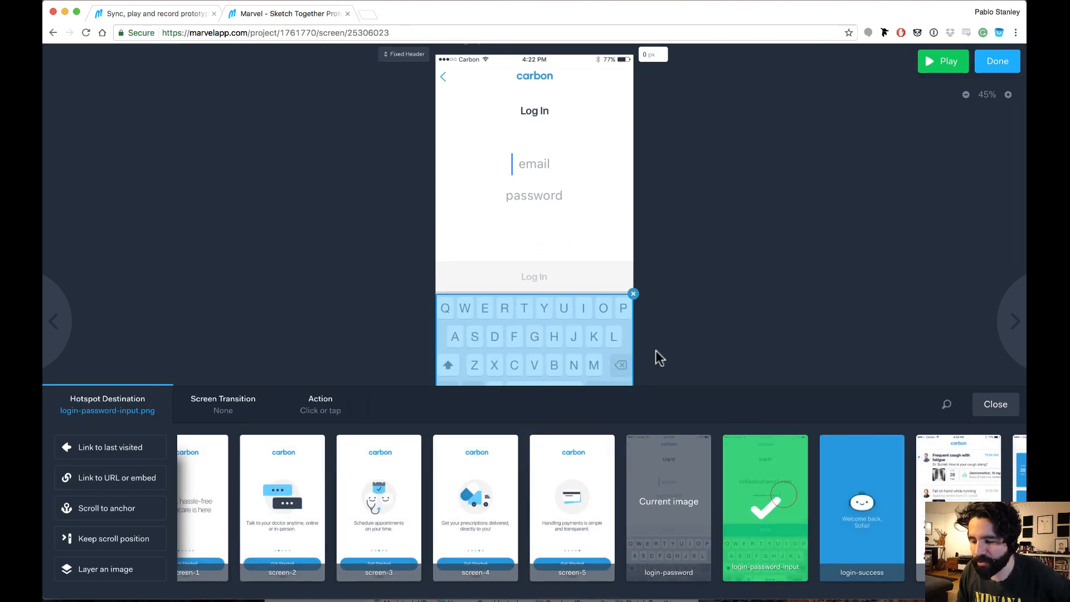
{"action": "left_click", "coordinate": [225, 413]}
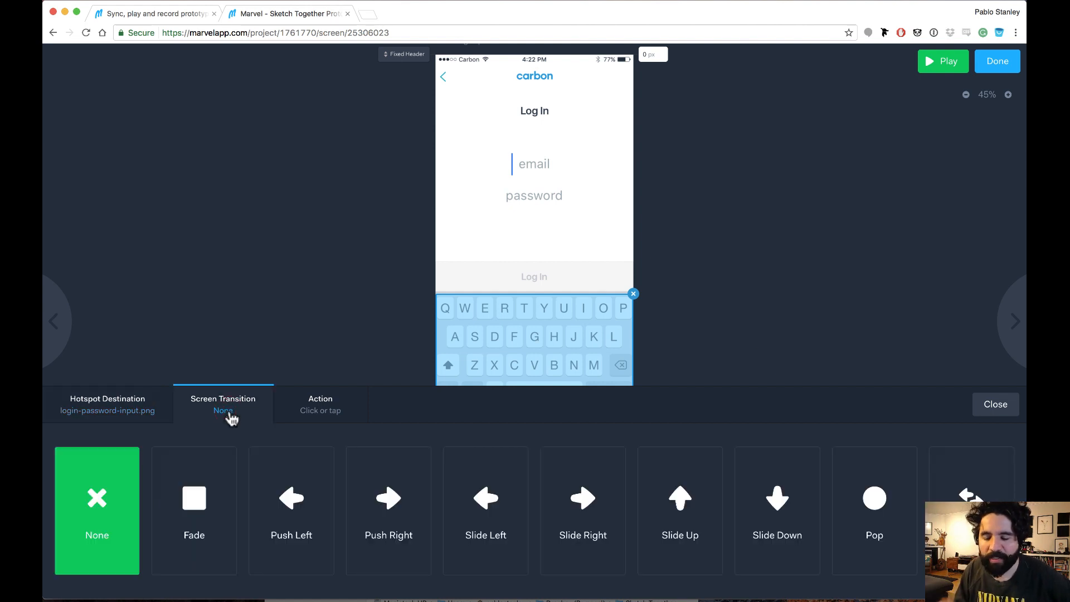
{"action": "left_click", "coordinate": [206, 491]}
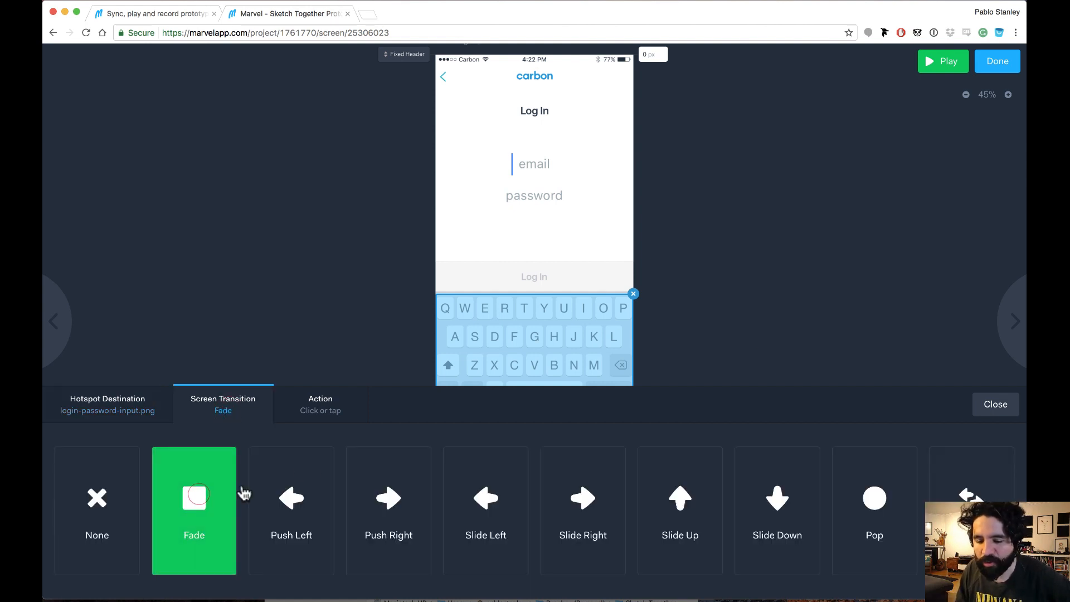
{"action": "left_click", "coordinate": [996, 415]}
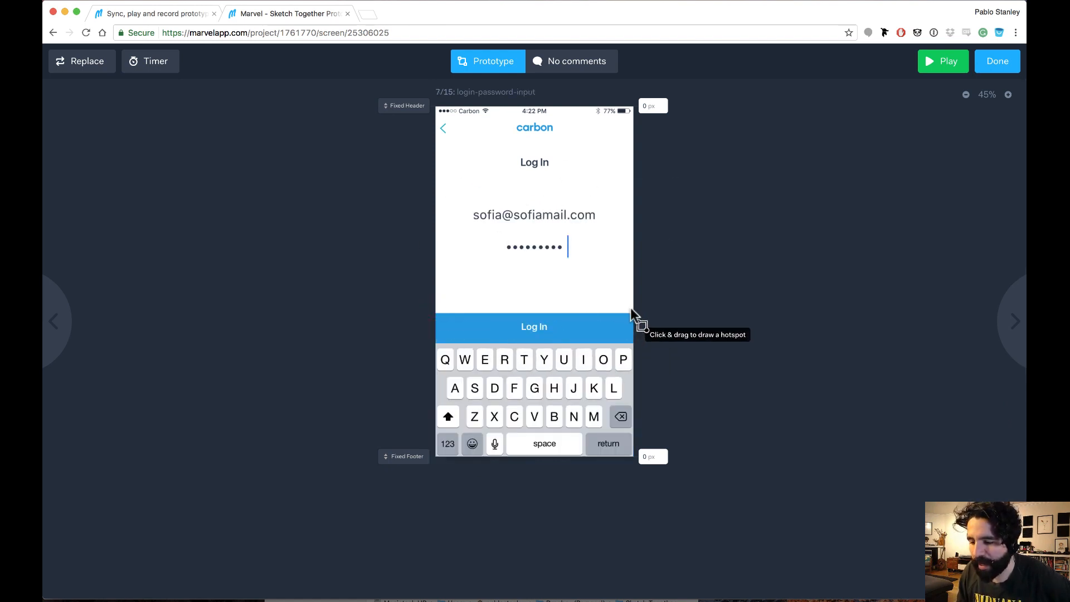
Step: Draw a hotspot over the Log In button on login-password-input, linking to login-success with a Flip transition
{"action": "left_click_drag", "start_coordinate": [632, 312], "coordinate": [427, 351]}
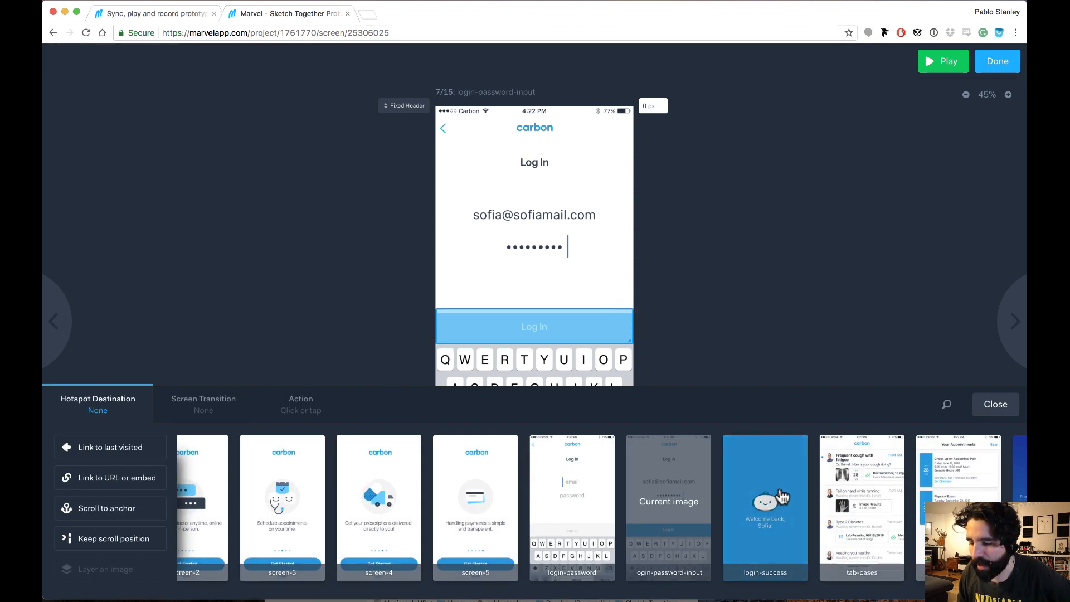
{"action": "left_click", "coordinate": [765, 504]}
{"action": "left_click", "coordinate": [222, 406]}
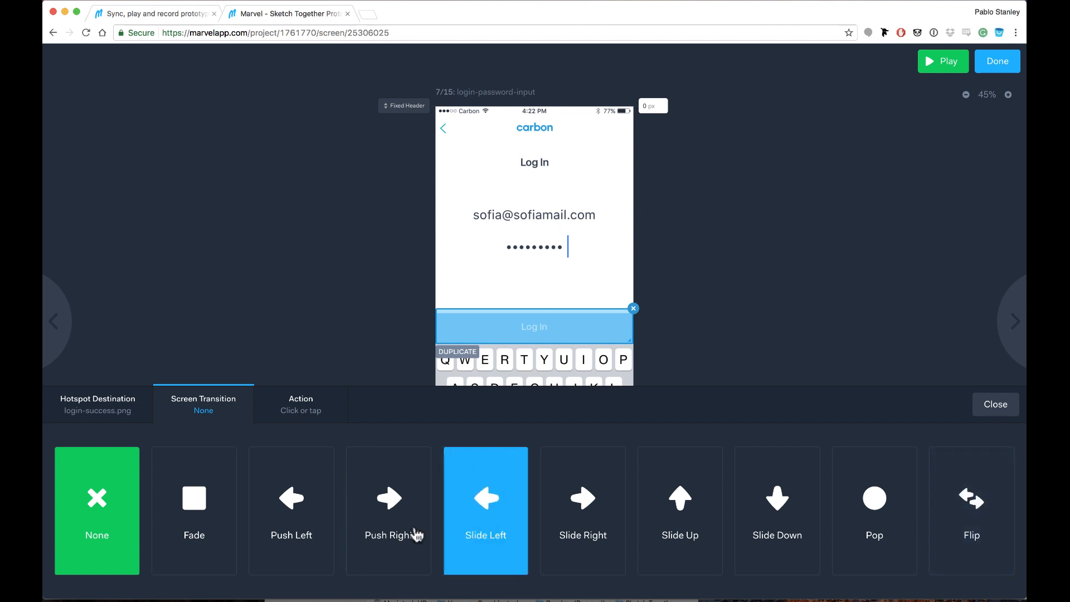
{"action": "left_click", "coordinate": [977, 507]}
{"action": "left_click", "coordinate": [992, 405]}
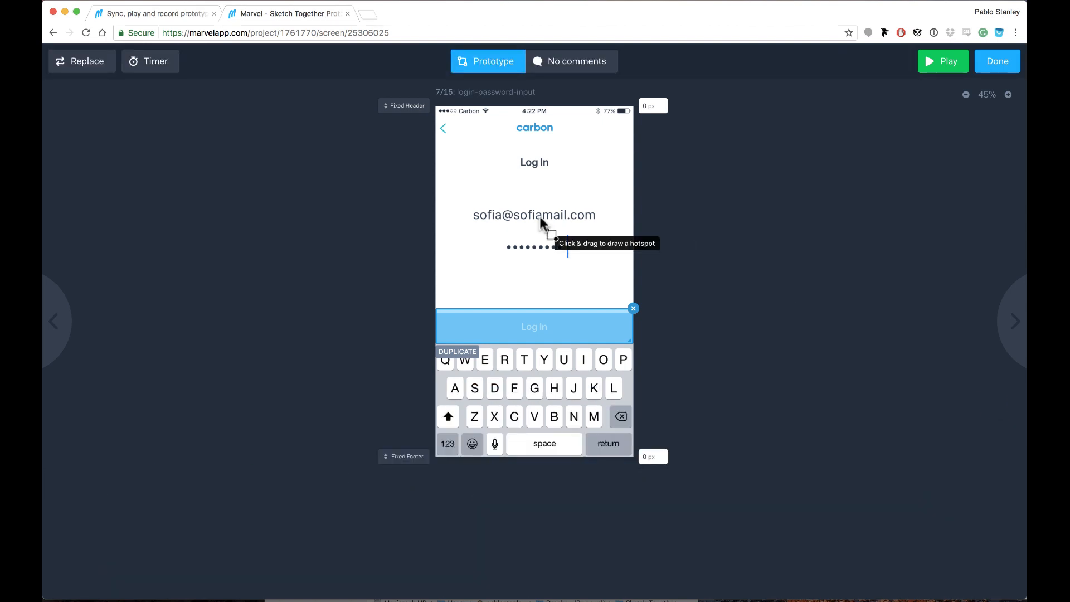
Step: Draw a hotspot over the back arrow on login-password-input and link it to screen-1
{"action": "left_click", "coordinate": [459, 146]}
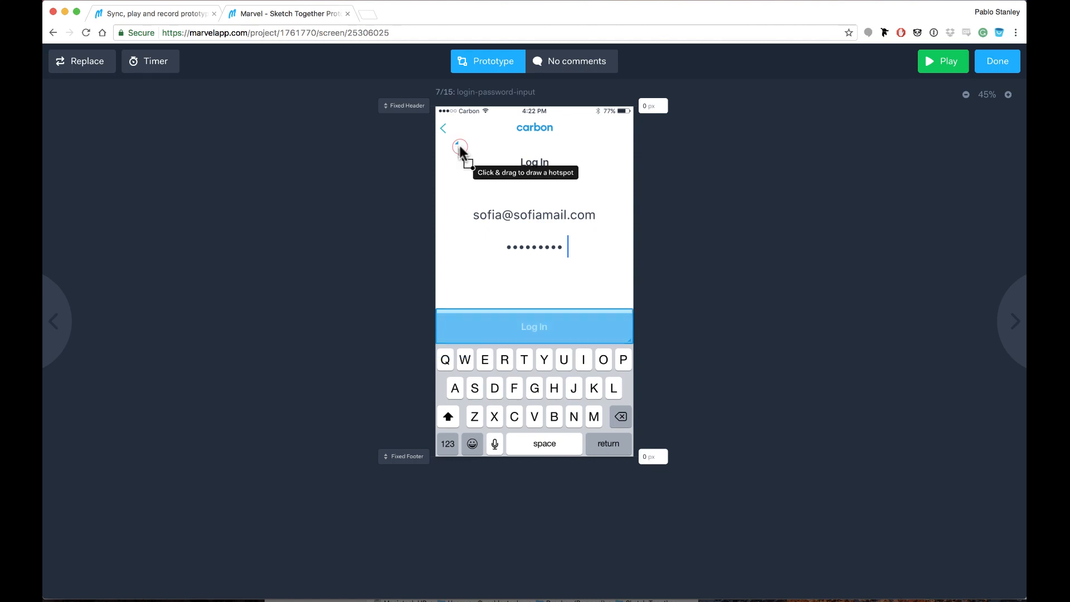
{"action": "left_click_drag", "start_coordinate": [459, 147], "coordinate": [423, 107]}
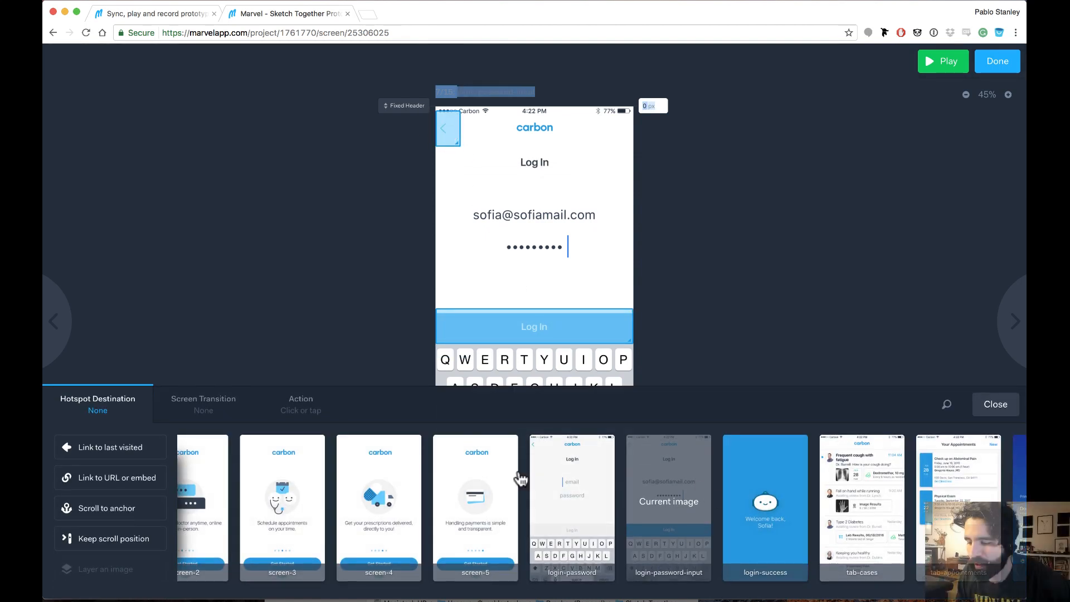
{"action": "left_click", "coordinate": [588, 512]}
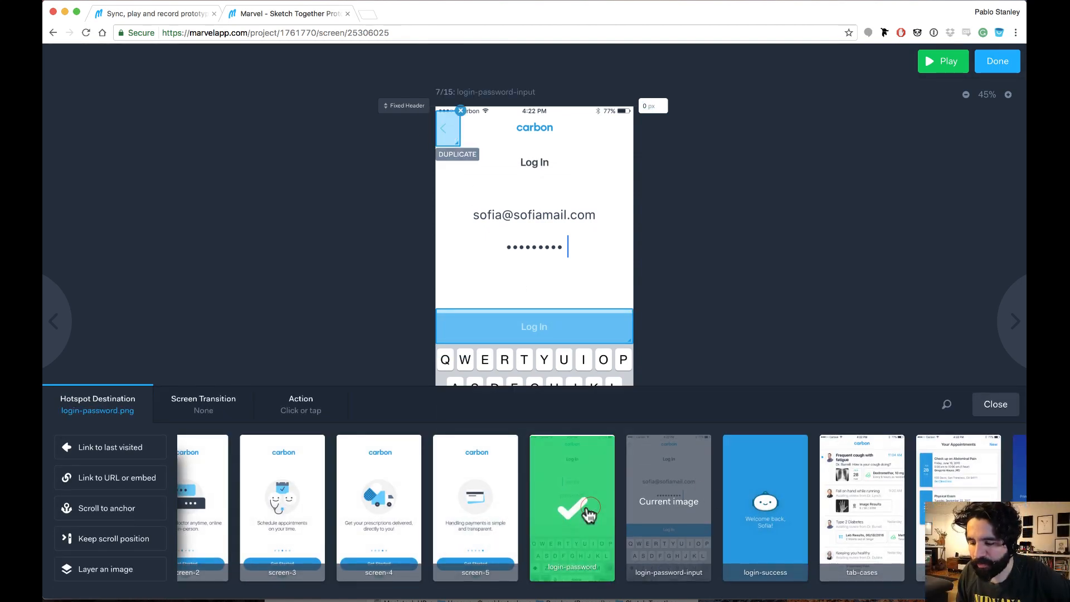
{"action": "scroll", "coordinate": [604, 513], "scroll_direction": "left", "scroll_amount": 3}
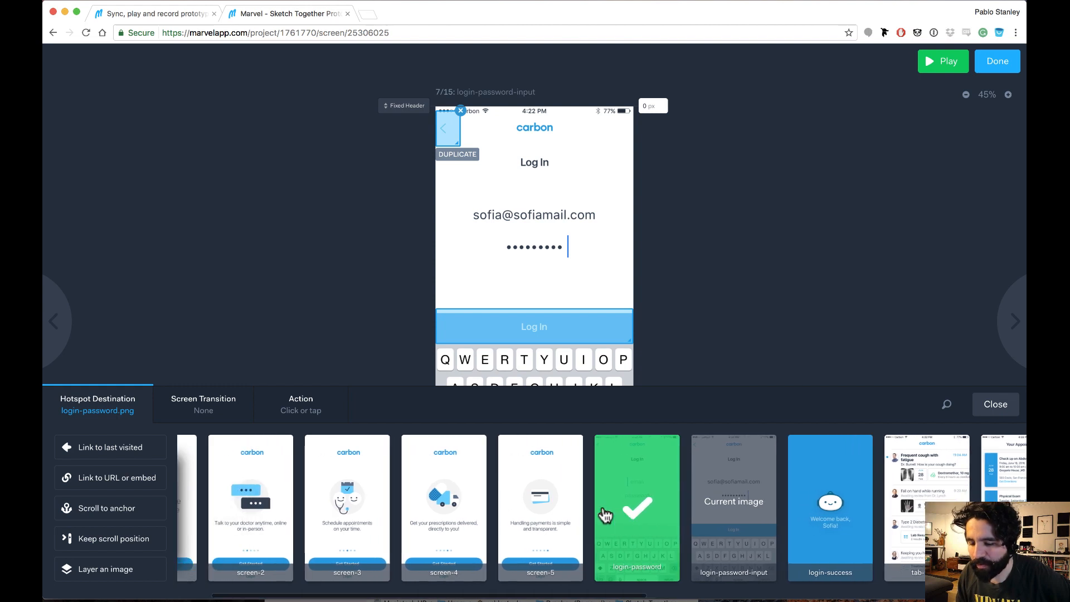
{"action": "scroll", "coordinate": [280, 502], "scroll_direction": "left", "scroll_amount": 3}
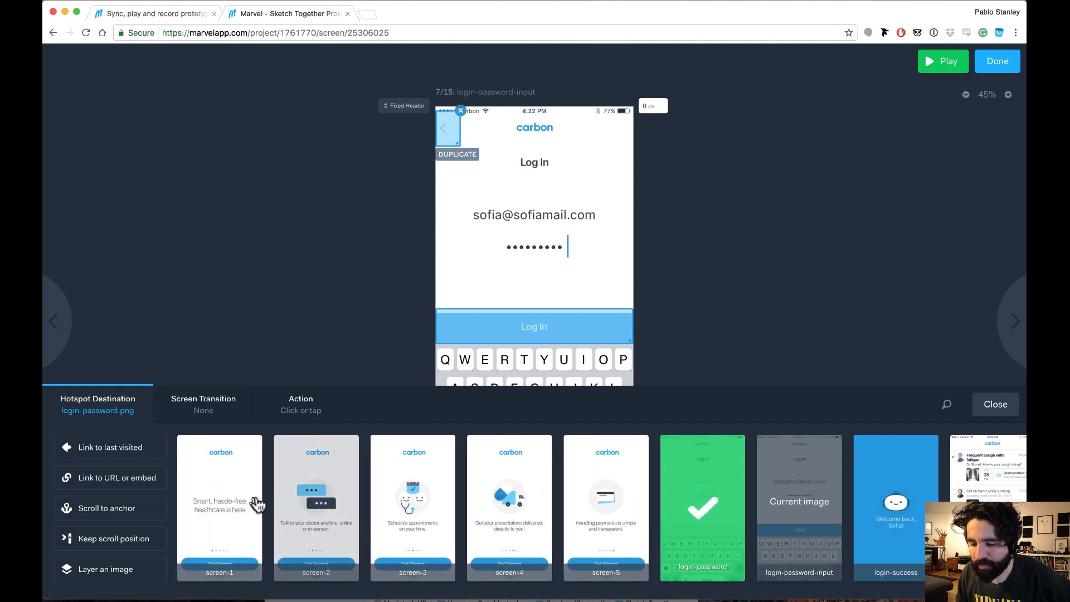
{"action": "left_click", "coordinate": [257, 505]}
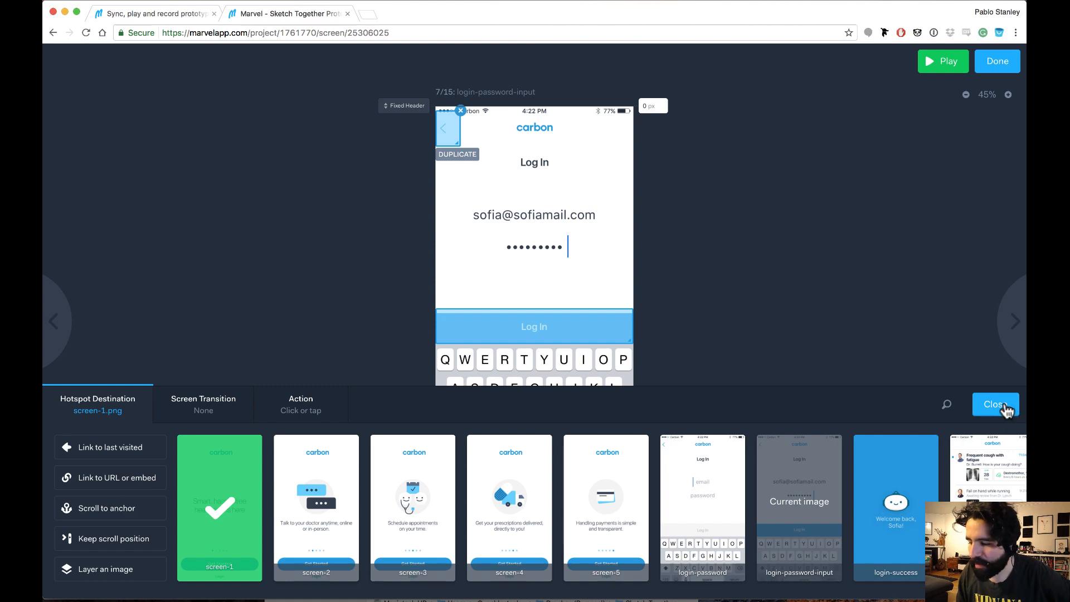
{"action": "left_click", "coordinate": [454, 155]}
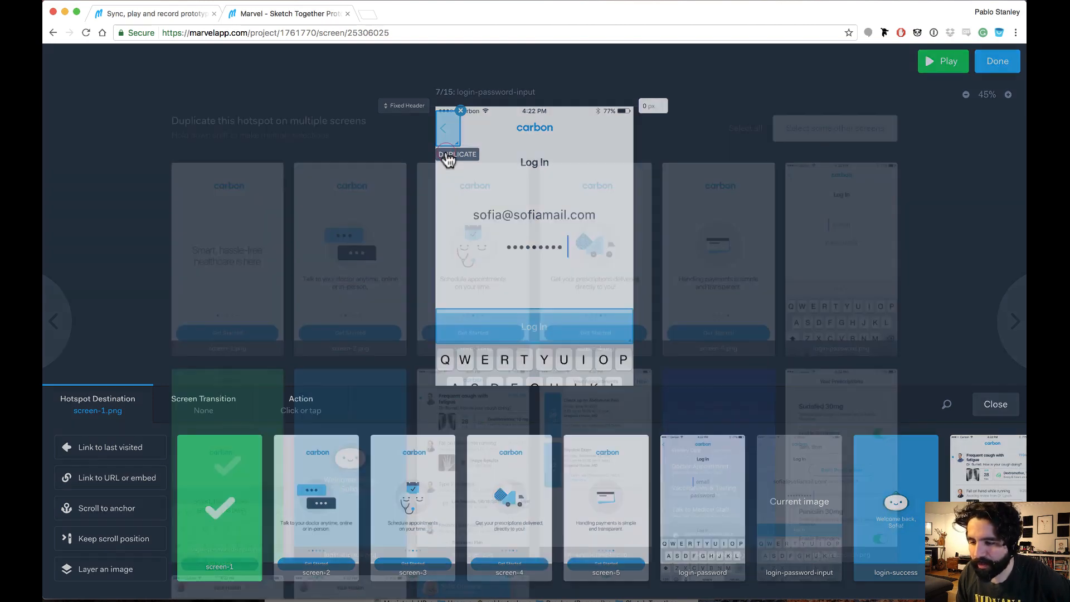
{"action": "left_click", "coordinate": [887, 186]}
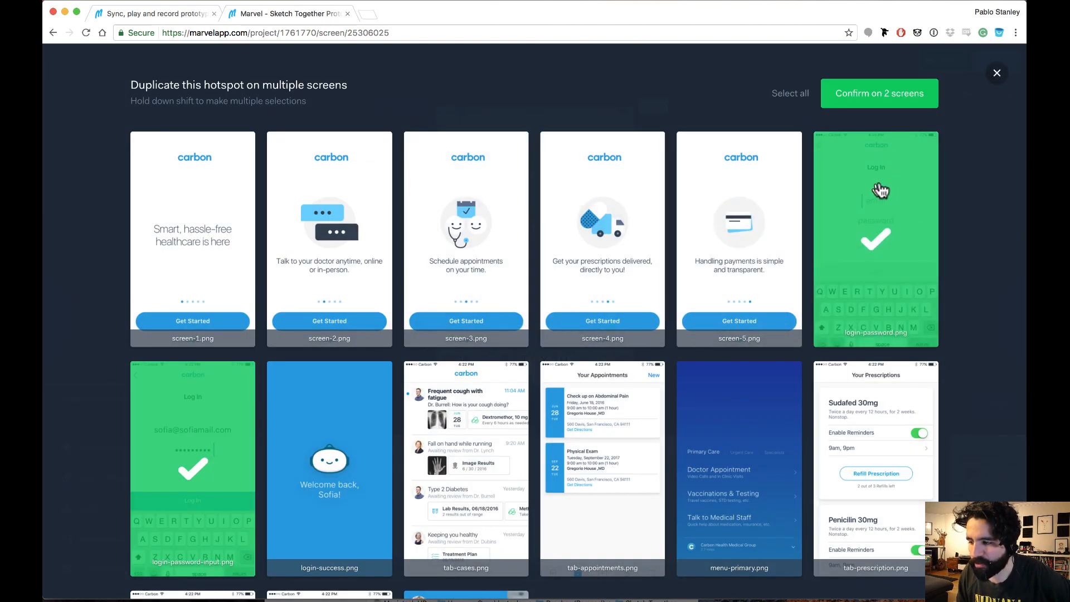
{"action": "left_click", "coordinate": [997, 73]}
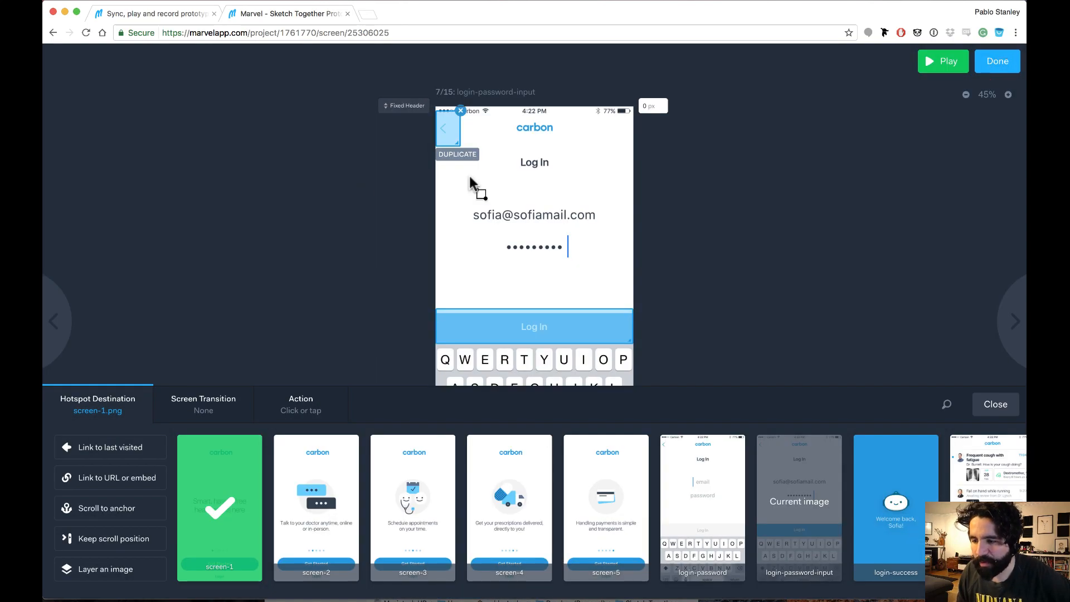
{"action": "key", "text": "Left"}
{"action": "key", "text": "Right"}
Step: Duplicate the back arrow hotspot from login-password-input onto login-password and check it there
{"action": "left_click", "coordinate": [457, 153]}
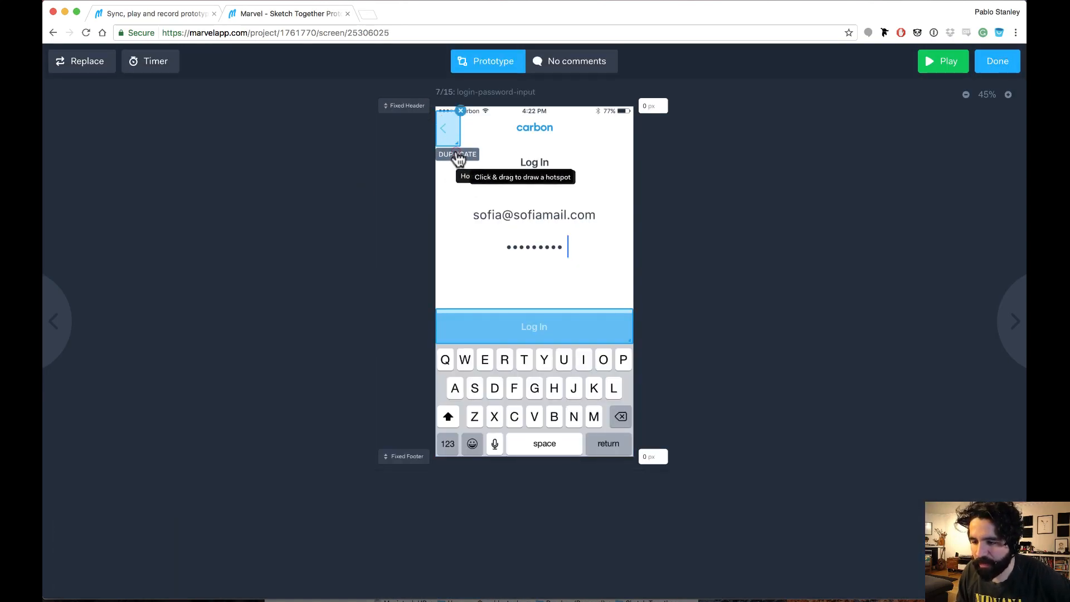
{"action": "left_click", "coordinate": [878, 212]}
{"action": "left_click", "coordinate": [877, 93]}
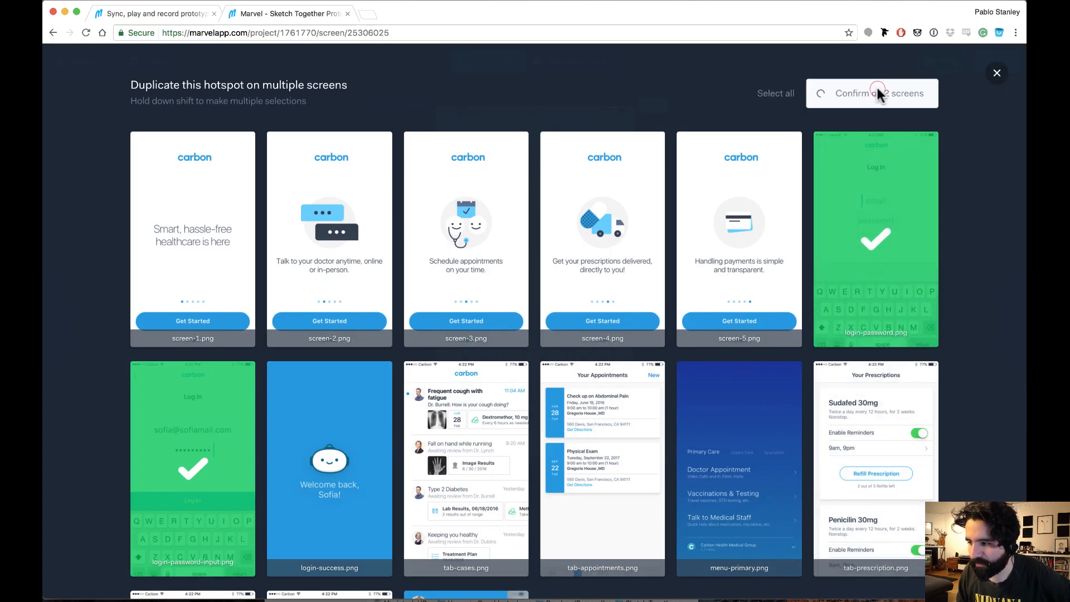
{"action": "key", "text": "Left"}
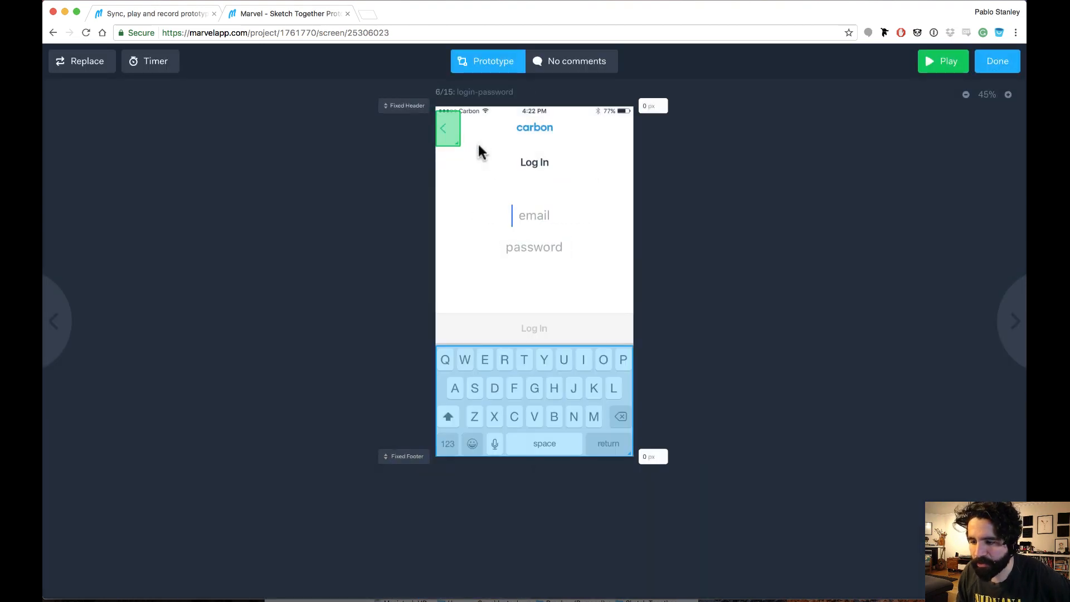
Step: Add a 2.0-second timer to the login-success screen that goes to tab-cases with a Push Left transition
{"action": "key", "text": "Right"}
{"action": "key", "text": "Right"}
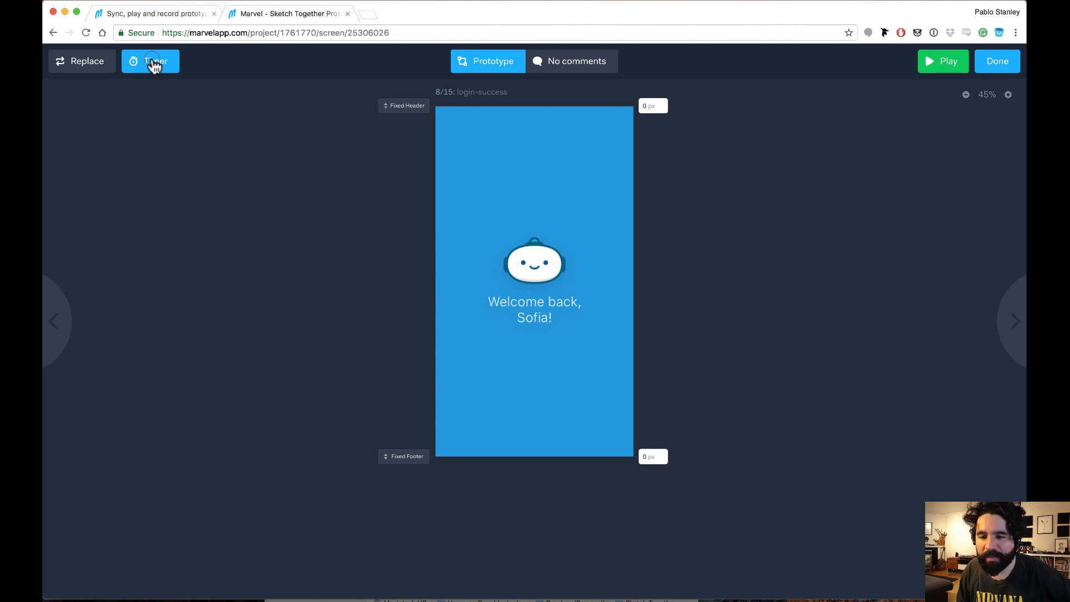
{"action": "left_click", "coordinate": [153, 63]}
{"action": "left_click_drag", "start_coordinate": [147, 183], "coordinate": [127, 183]}
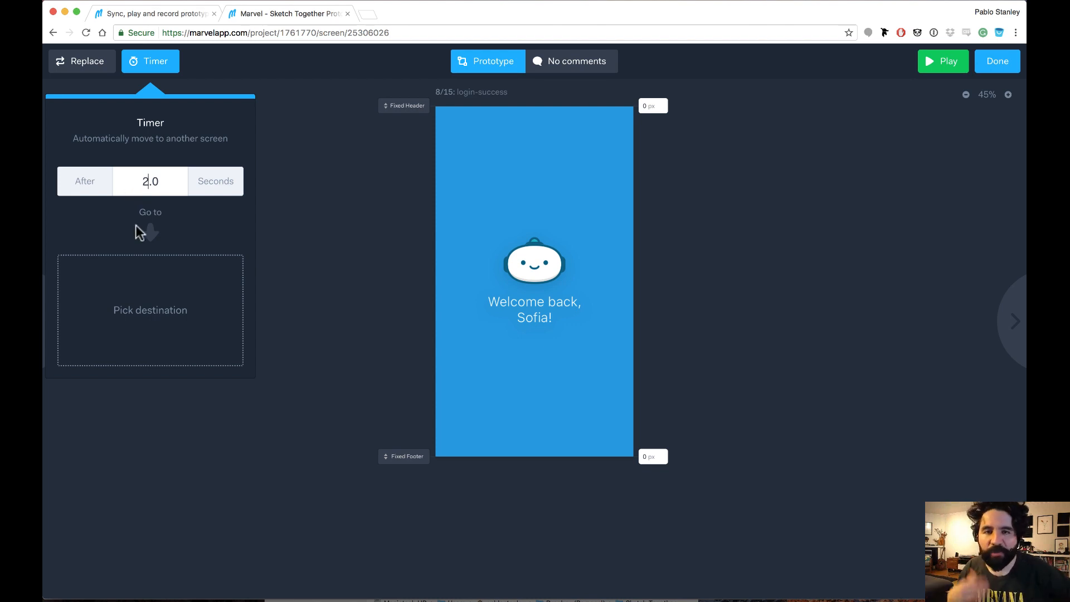
{"action": "left_click", "coordinate": [150, 301]}
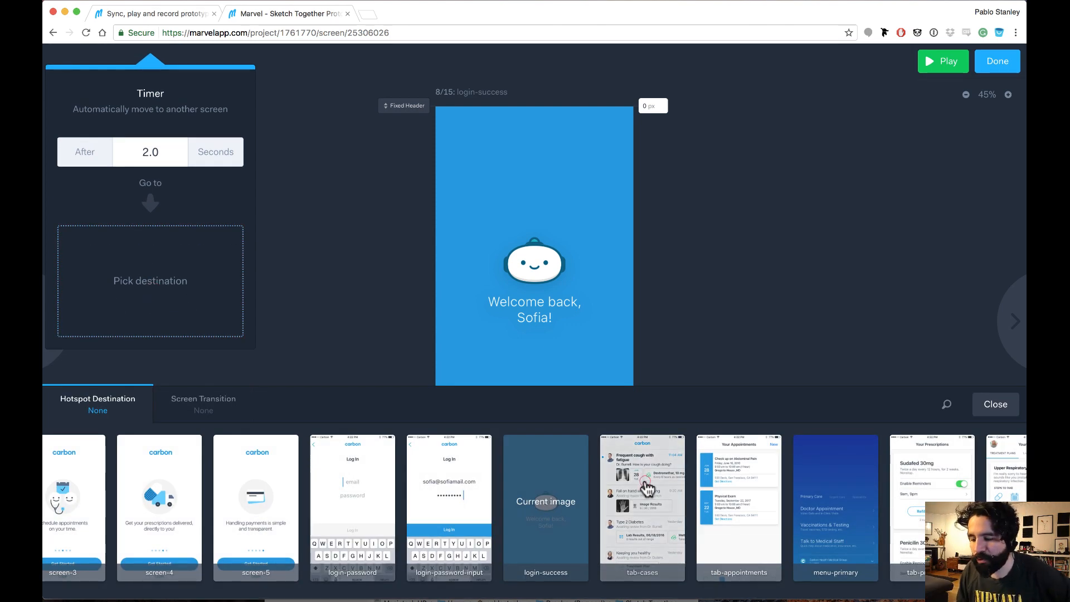
{"action": "left_click", "coordinate": [643, 492]}
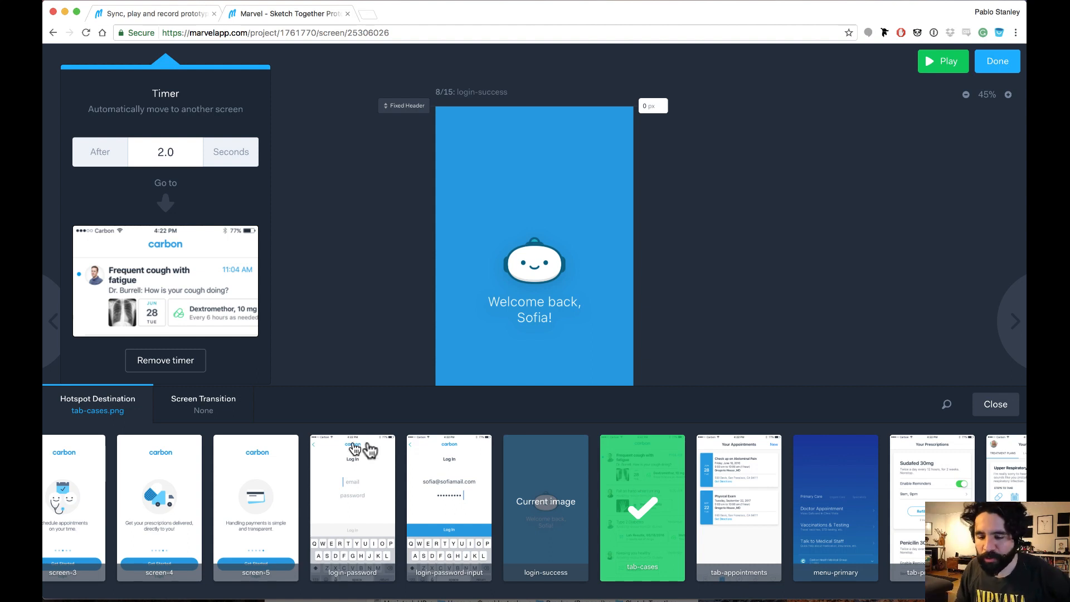
{"action": "left_click", "coordinate": [208, 418]}
{"action": "left_click", "coordinate": [302, 496]}
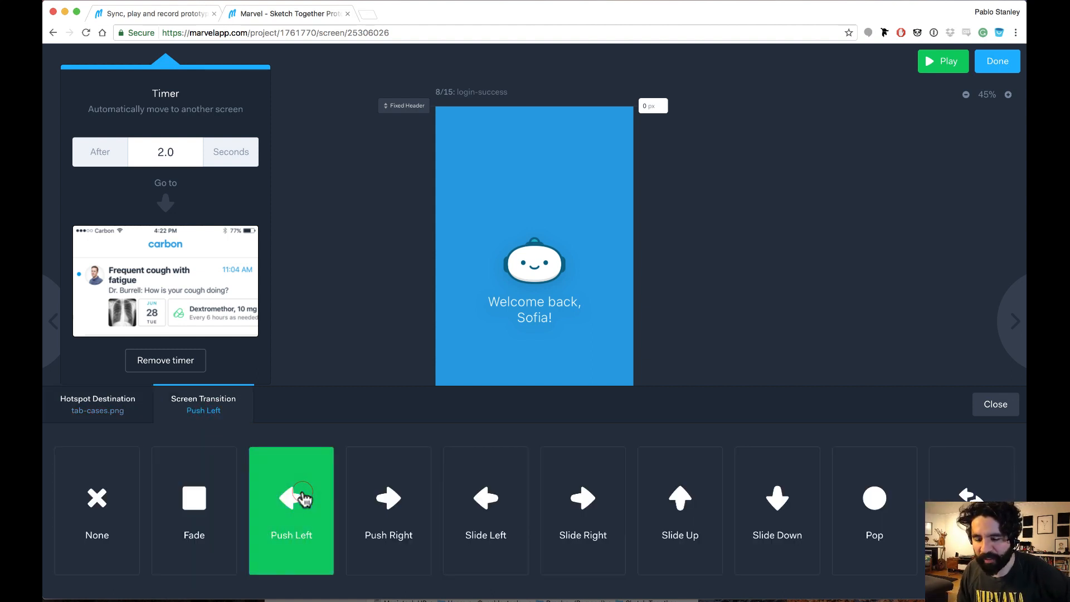
{"action": "left_click", "coordinate": [995, 405]}
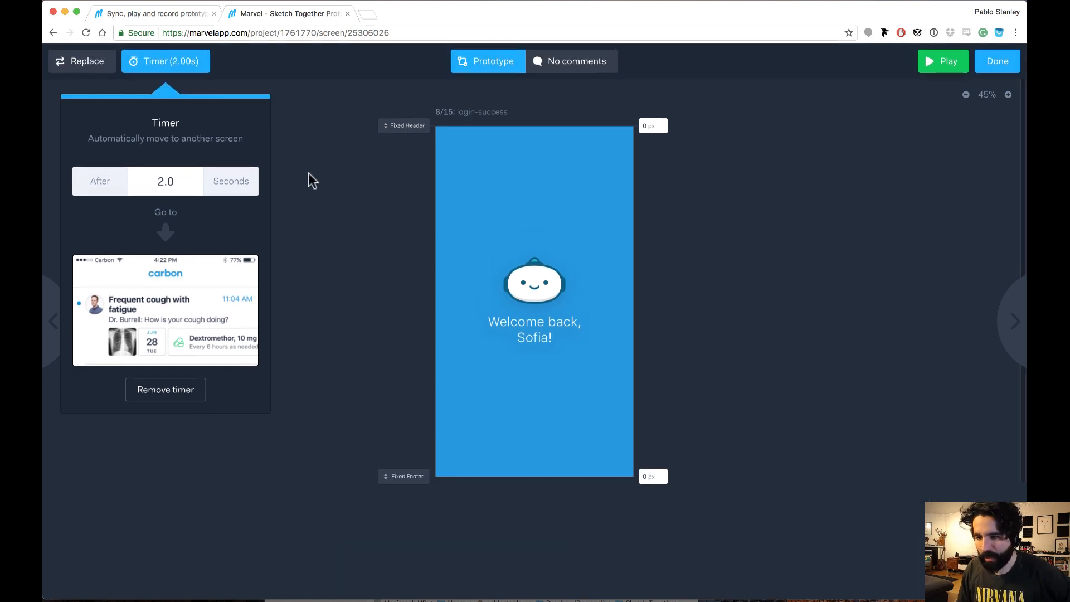
{"action": "left_click", "coordinate": [294, 71]}
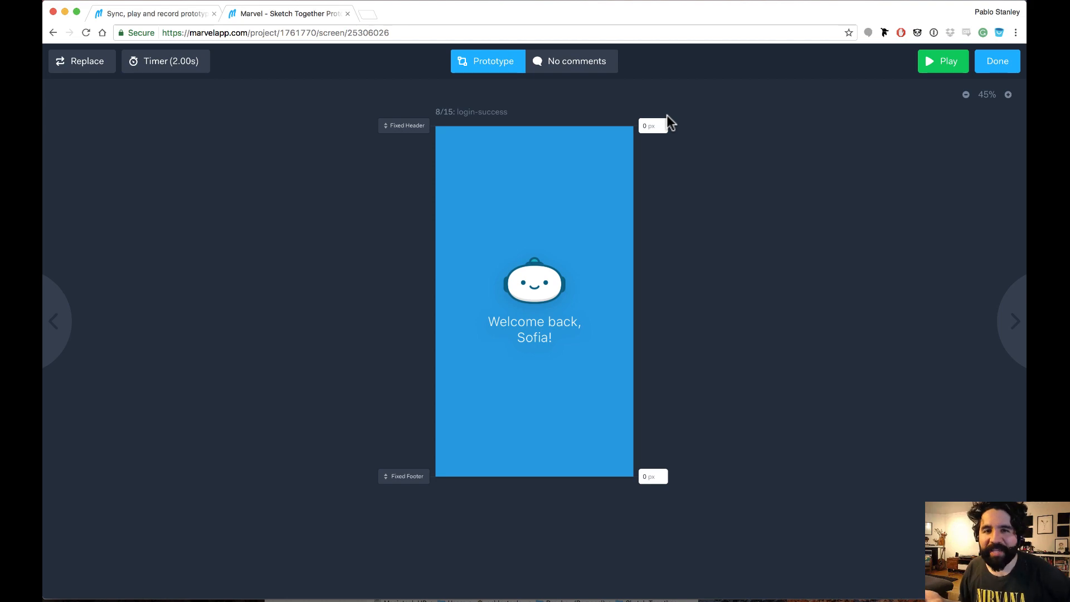
Step: Finish editing the screen, play the prototype and test moving through its onboarding screens
{"action": "left_click", "coordinate": [1005, 70]}
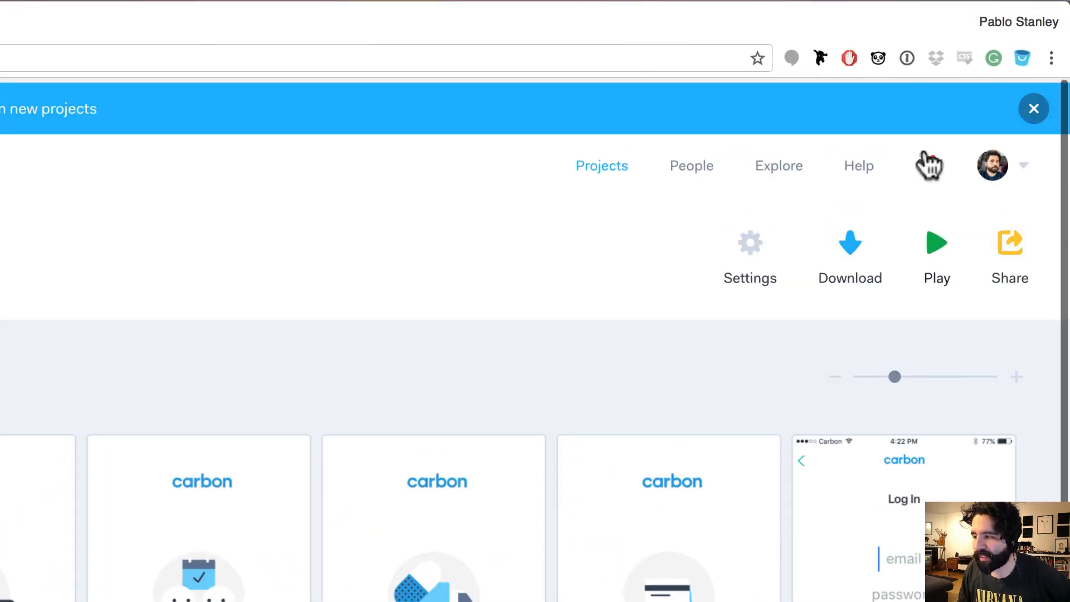
{"action": "left_click", "coordinate": [938, 246]}
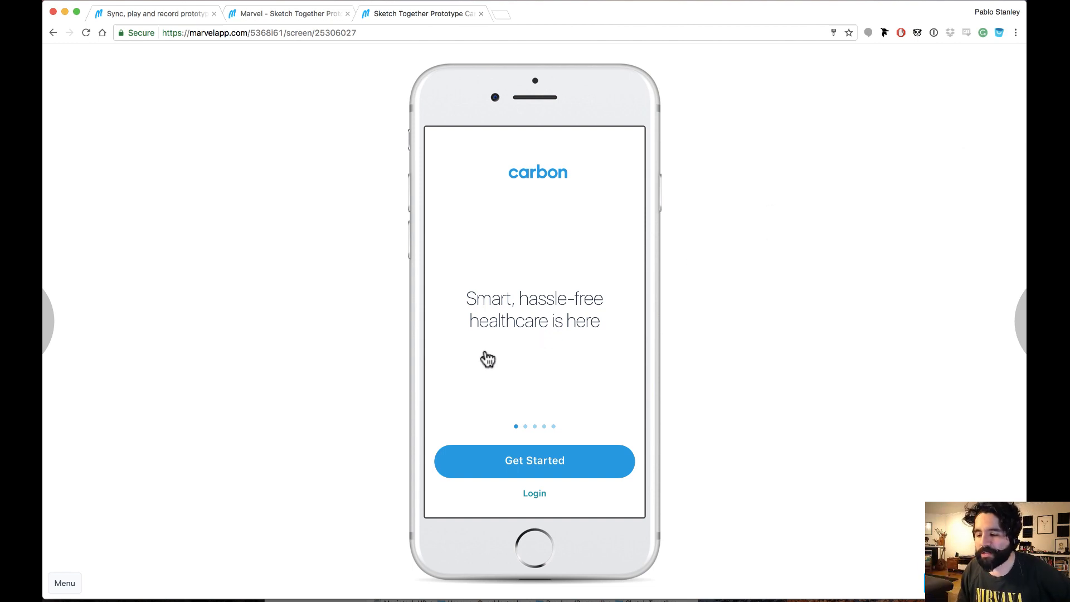
{"action": "left_click", "coordinate": [579, 306]}
{"action": "left_click", "coordinate": [578, 309]}
{"action": "left_click", "coordinate": [574, 306]}
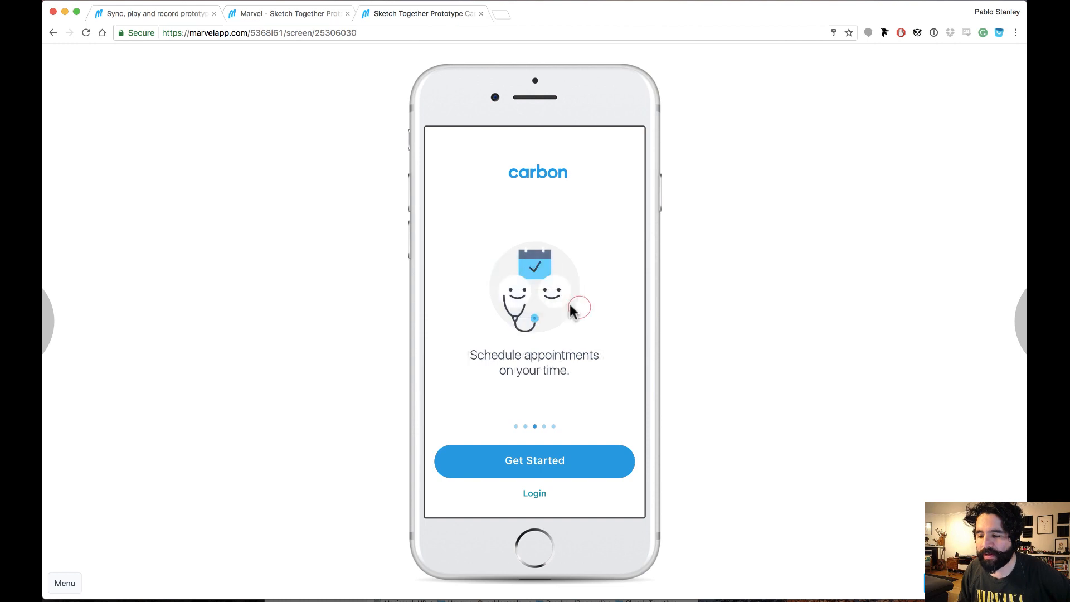
{"action": "left_click", "coordinate": [566, 306]}
{"action": "left_click", "coordinate": [560, 297]}
{"action": "left_click", "coordinate": [558, 298]}
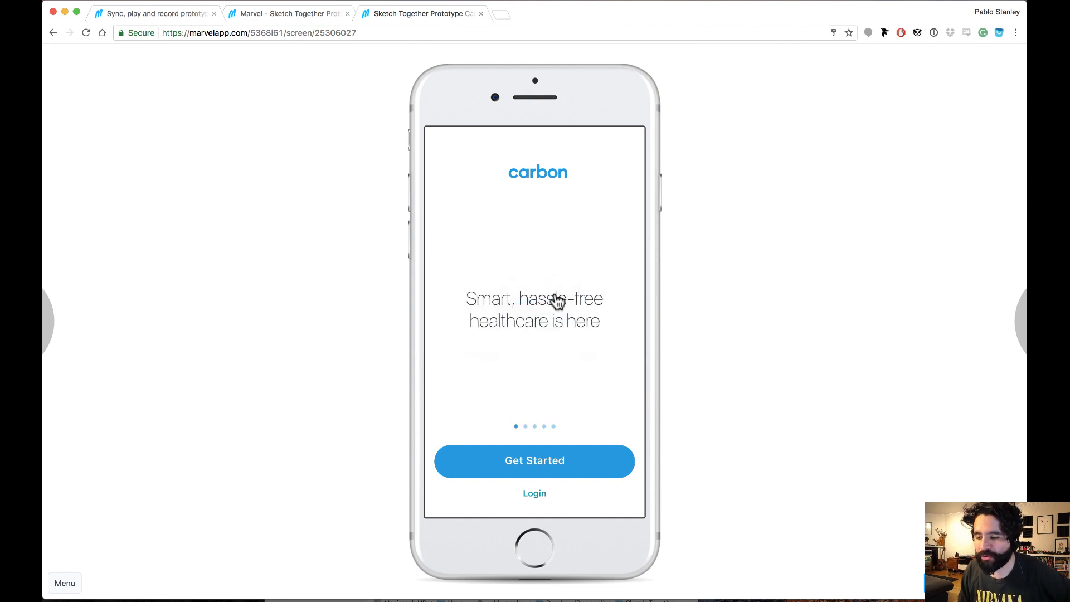
{"action": "left_click", "coordinate": [556, 299]}
{"action": "left_click", "coordinate": [556, 298]}
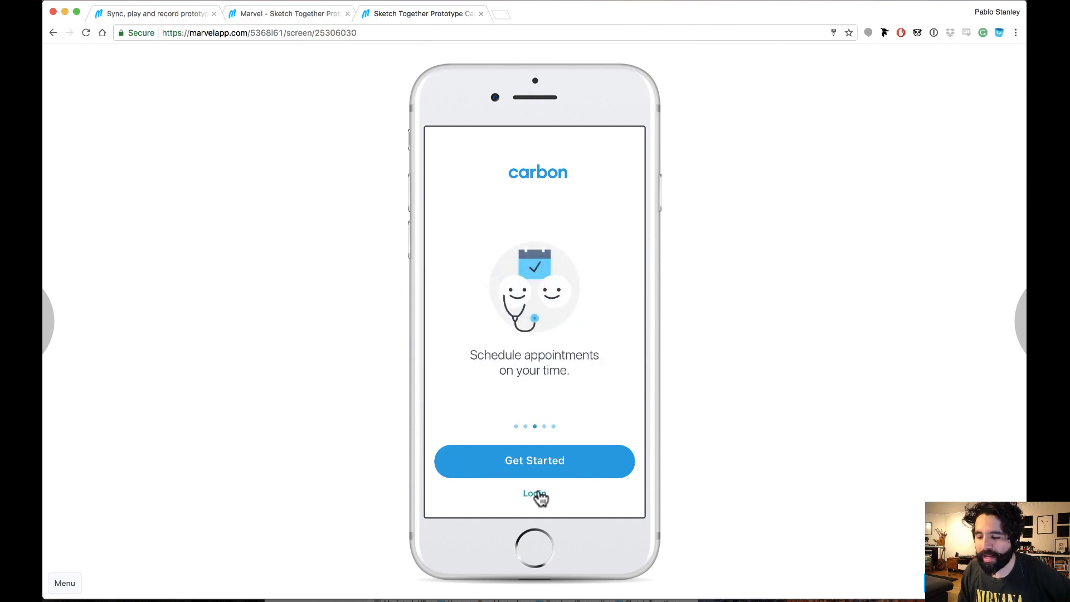
Step: Reveal the hotspots on the Schedule appointments screen in the prototype preview
{"action": "left_click", "coordinate": [451, 149]}
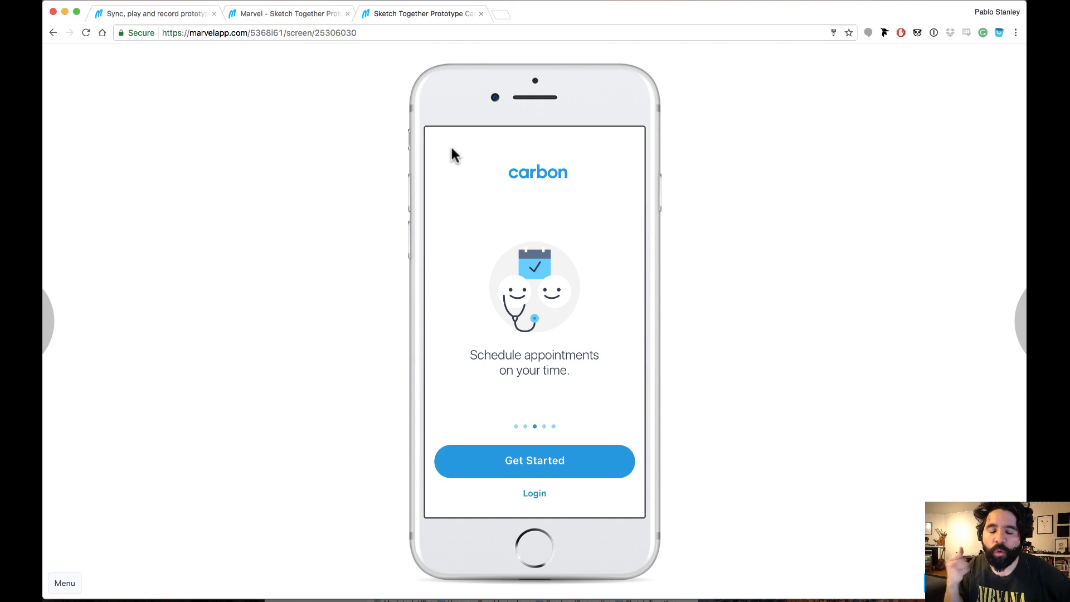
{"action": "left_click", "coordinate": [467, 155]}
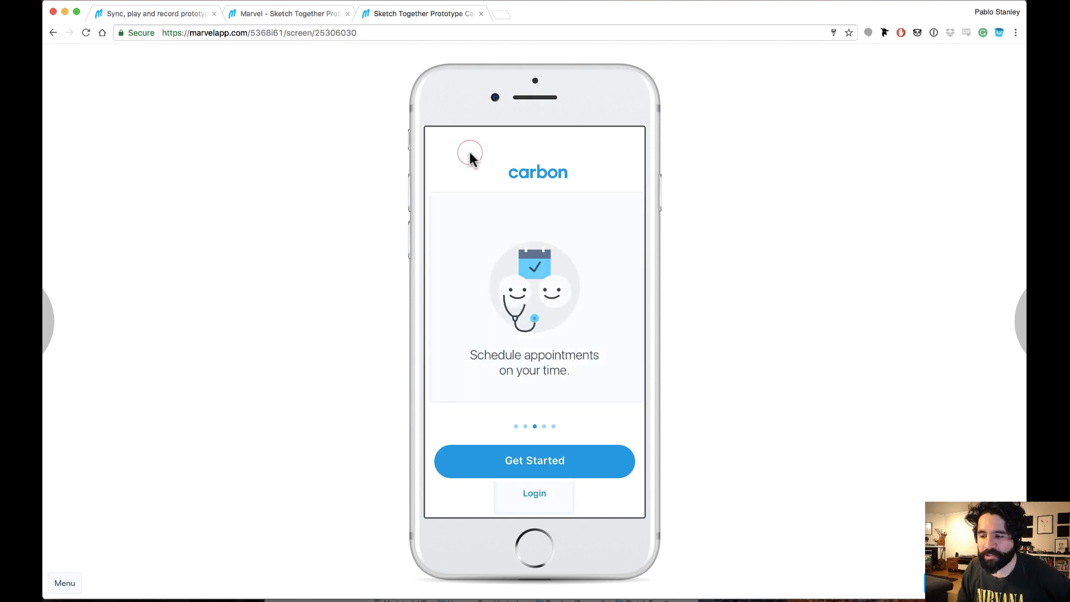
Step: Test the login flow in the preview from Login through the filled-in form to the cases screen, and close the preview
{"action": "left_click", "coordinate": [538, 500]}
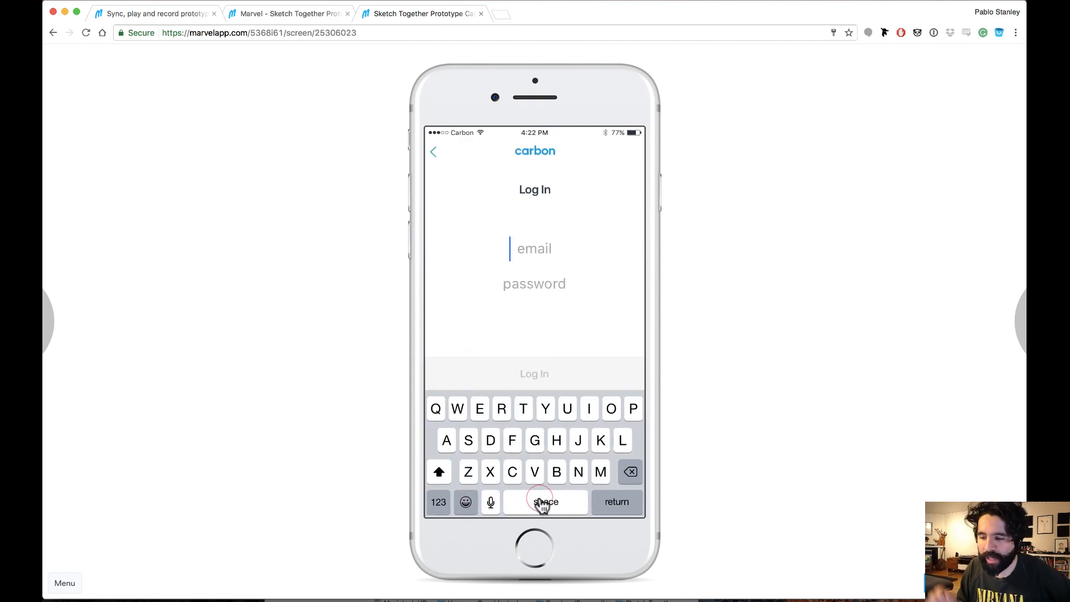
{"action": "left_click", "coordinate": [578, 435]}
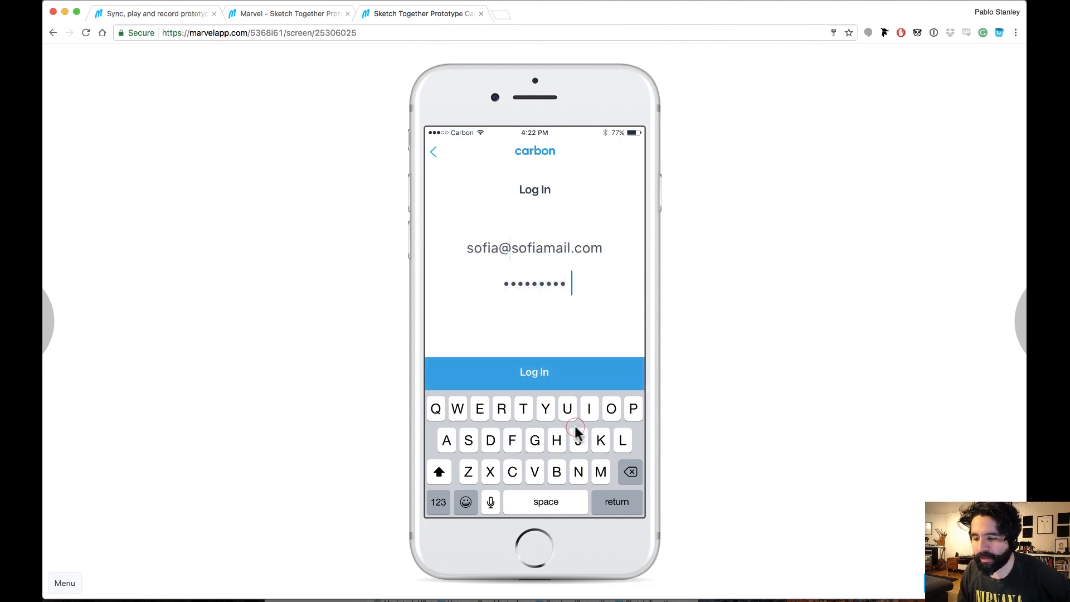
{"action": "left_click", "coordinate": [548, 372]}
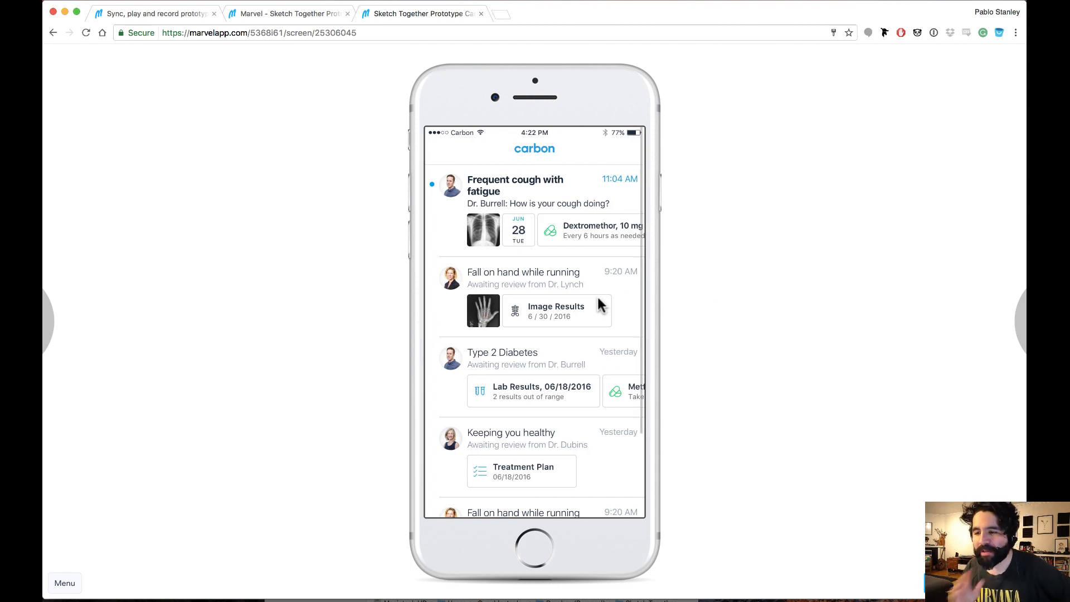
{"action": "left_click", "coordinate": [480, 14]}
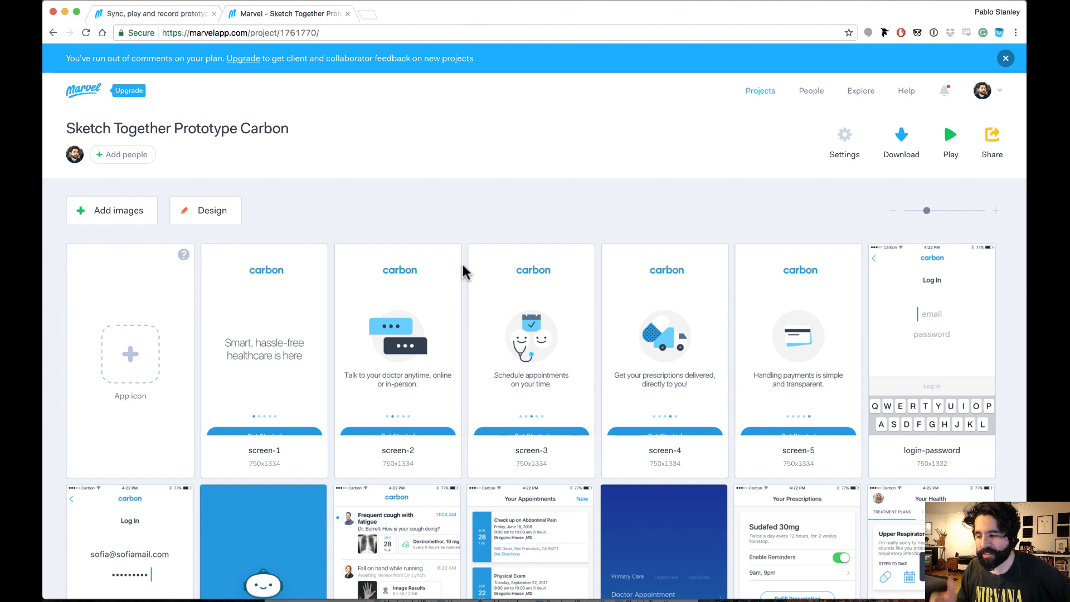
Step: Open the tab-cases screen for editing and set its fixed header to 129 px, just below the header's divider line
{"action": "scroll", "coordinate": [462, 266], "scroll_direction": "down", "scroll_amount": 3}
{"action": "scroll", "coordinate": [440, 287], "scroll_direction": "down", "scroll_amount": 2}
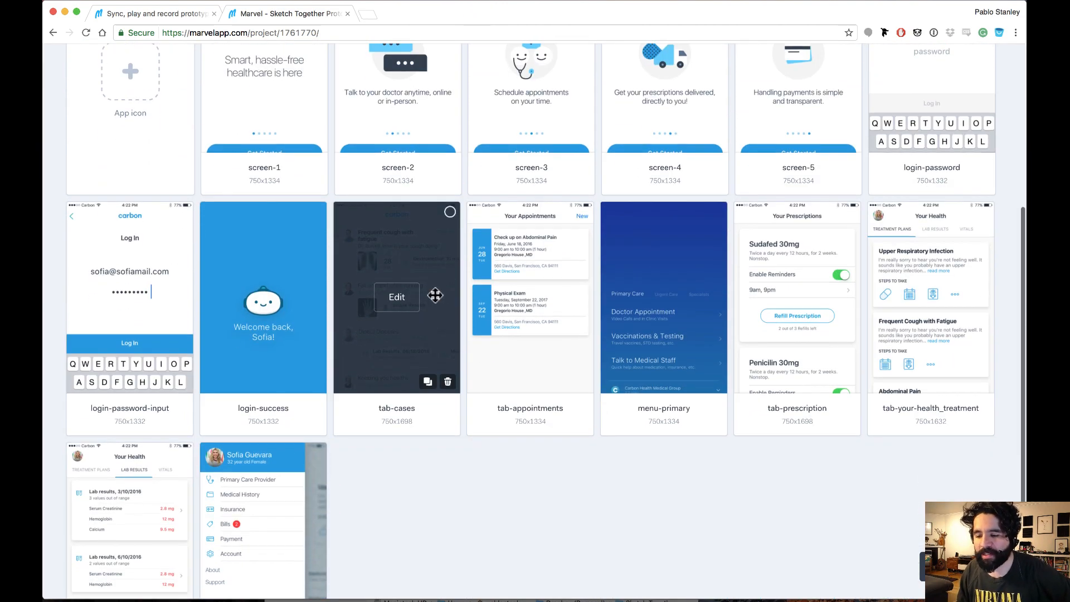
{"action": "left_click", "coordinate": [397, 297]}
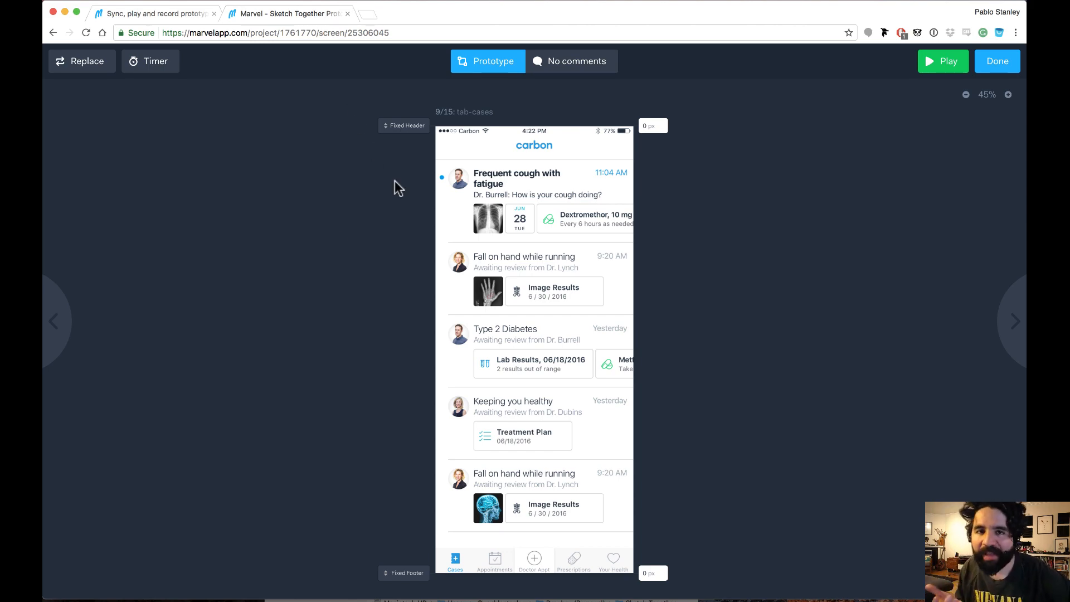
{"action": "left_click_drag", "start_coordinate": [395, 126], "coordinate": [396, 136]}
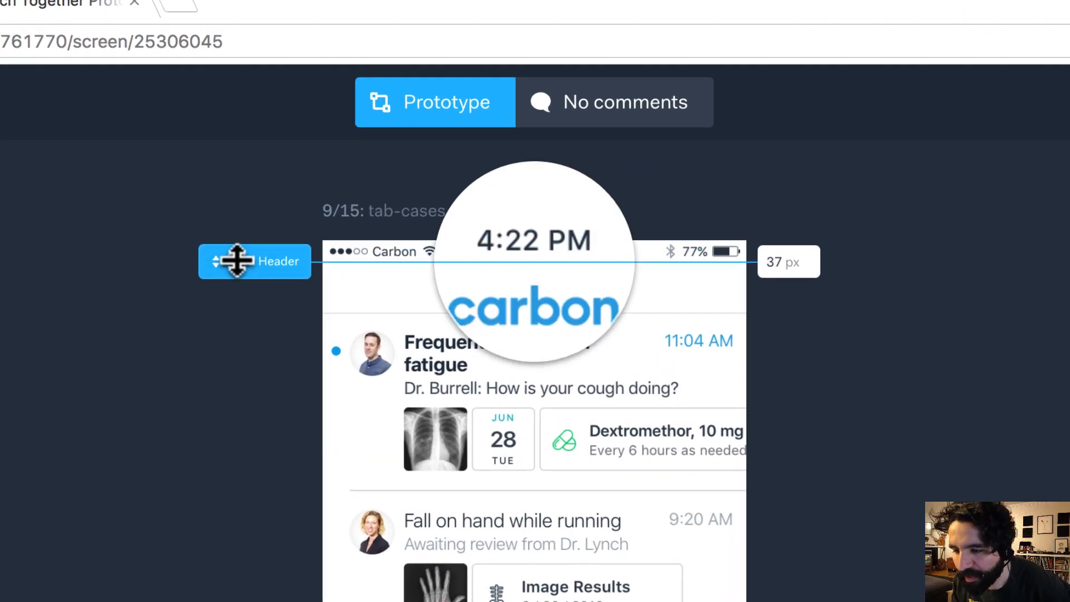
{"action": "left_click_drag", "start_coordinate": [237, 260], "coordinate": [233, 313]}
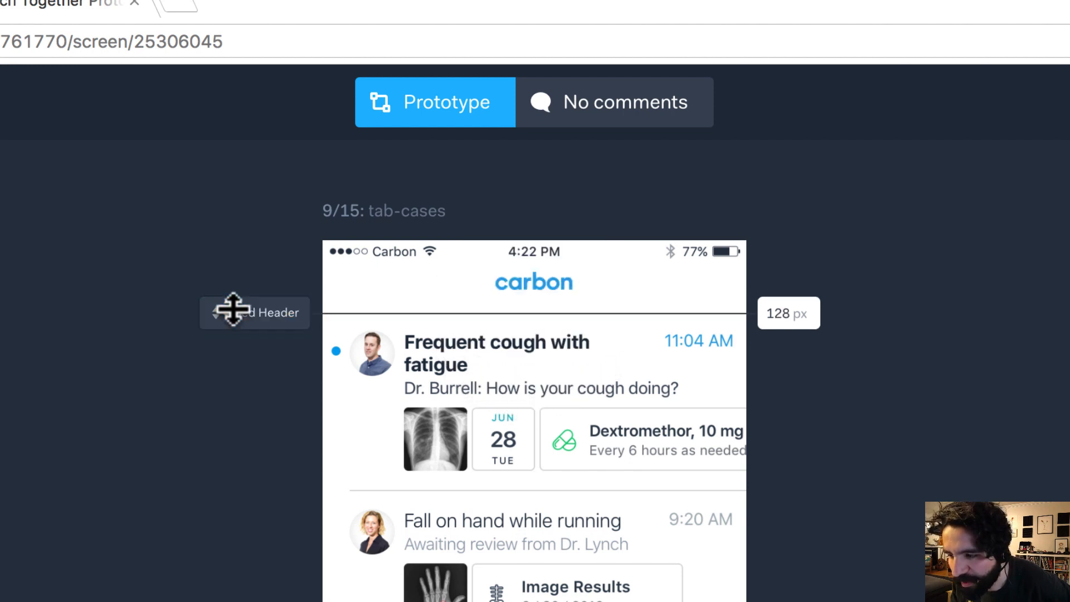
{"action": "double_click", "coordinate": [784, 313]}
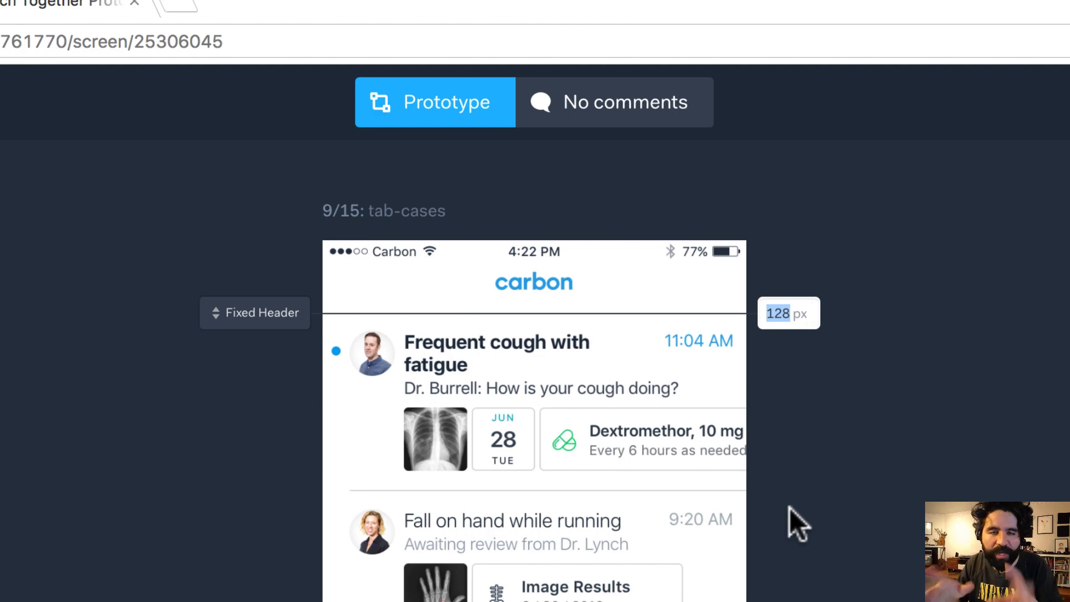
{"action": "type", "text": "129"}
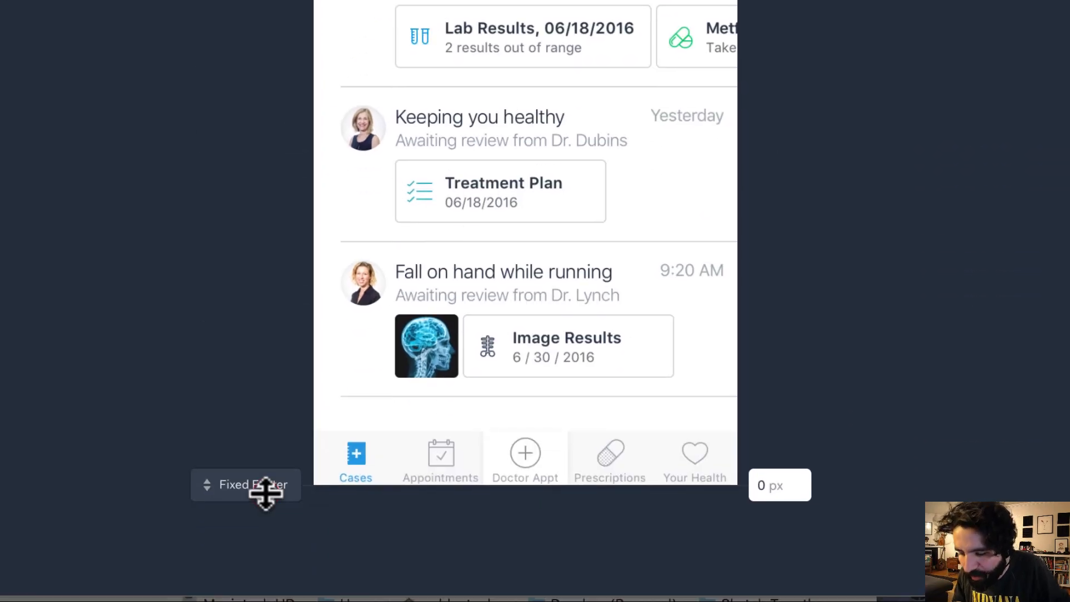
Step: Check the tab-bar symbol's height in Sketch, and set the fixed footer of tab-cases in Marvel to 98 px
{"action": "left_click_drag", "start_coordinate": [266, 492], "coordinate": [253, 437]}
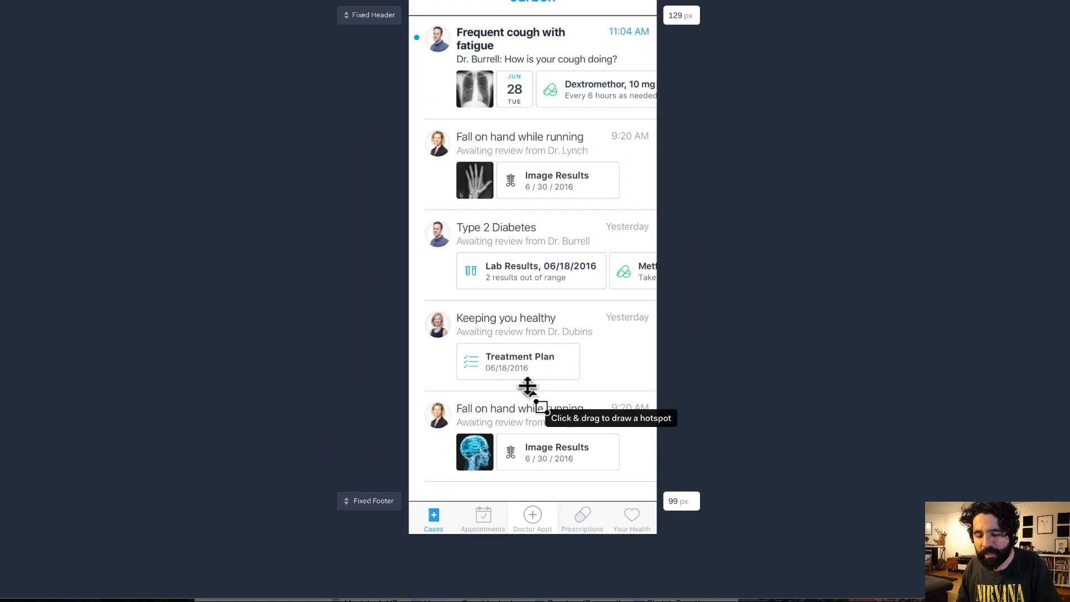
{"action": "key", "text": "super+Tab"}
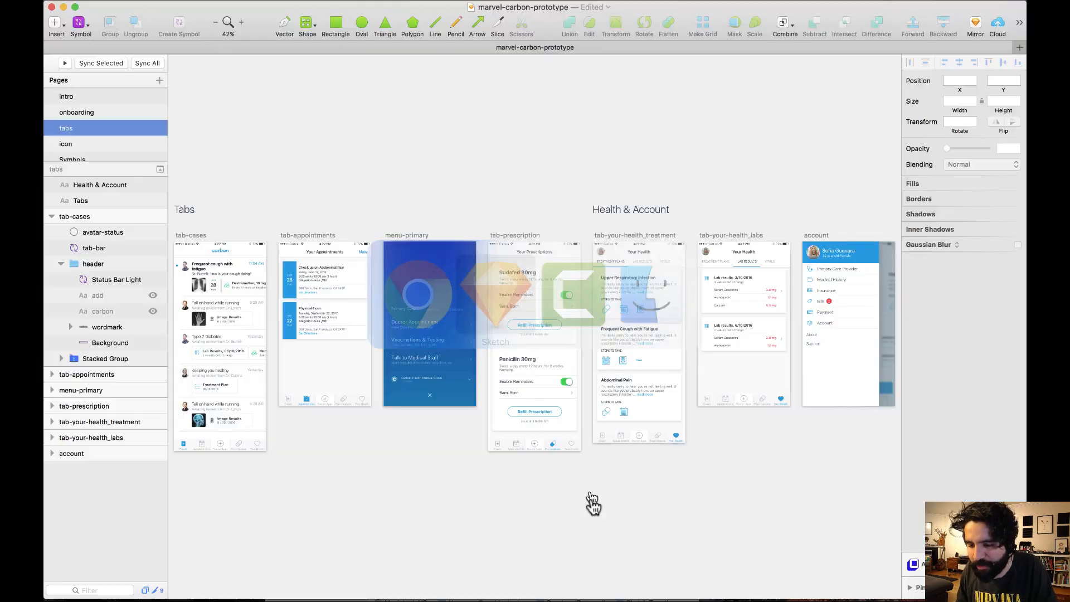
{"action": "left_click", "coordinate": [514, 446]}
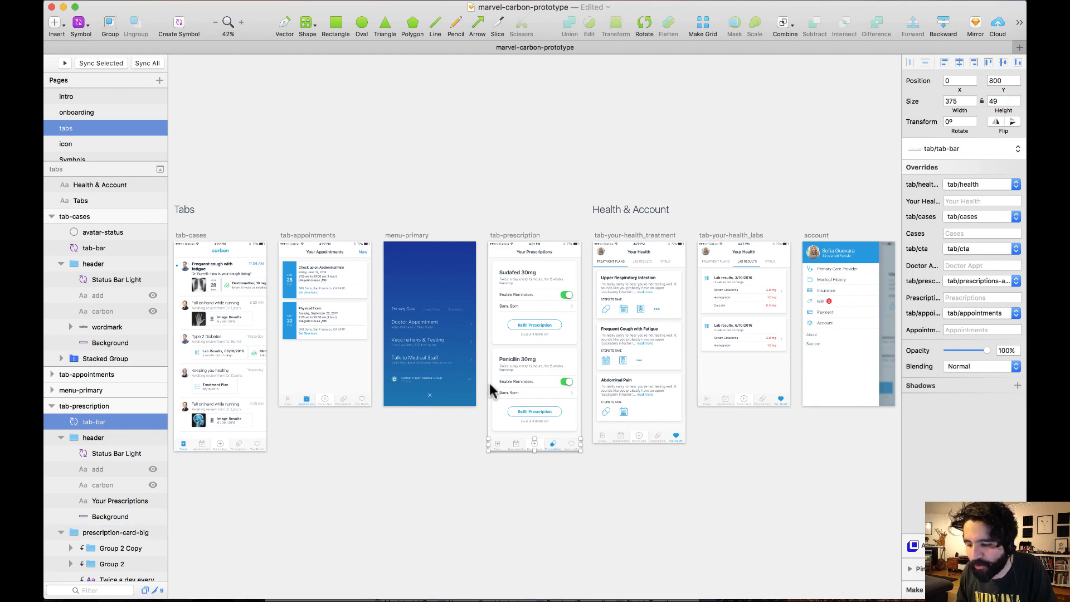
{"action": "key", "text": "super+Tab"}
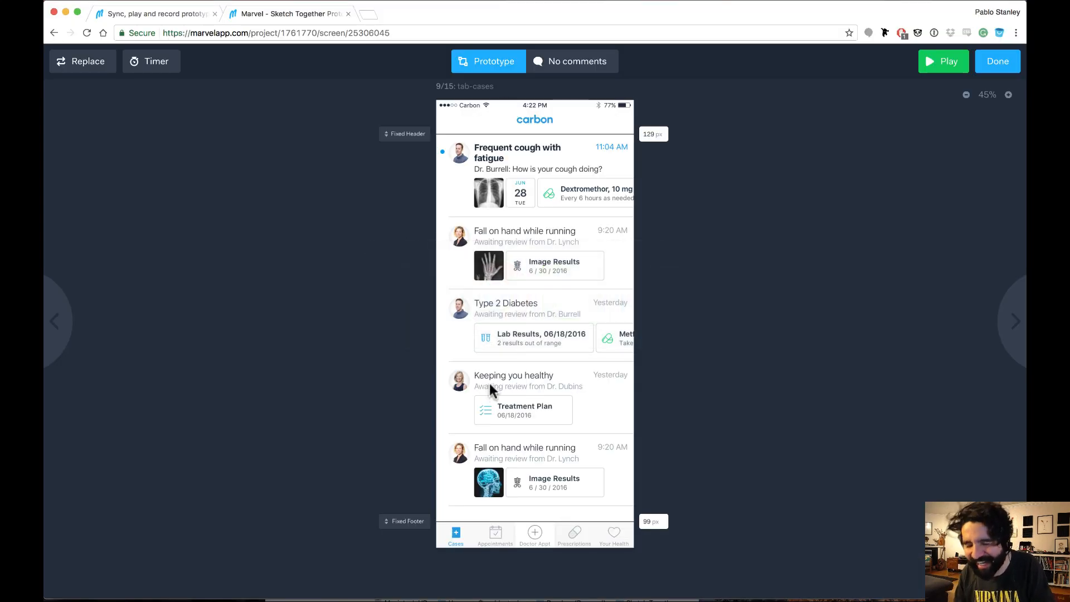
{"action": "double_click", "coordinate": [649, 524]}
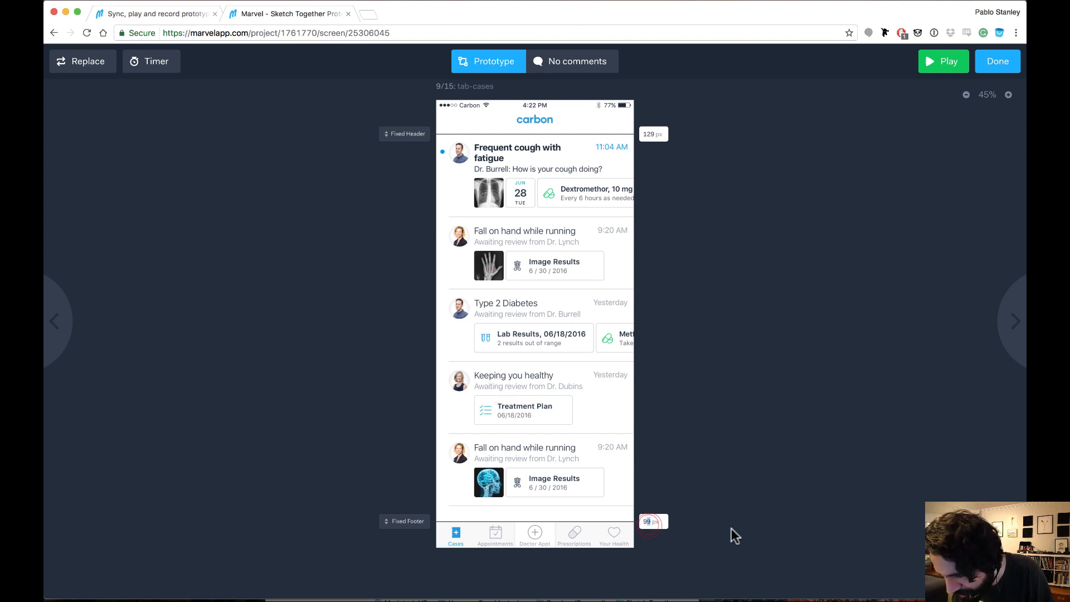
{"action": "type", "text": "98"}
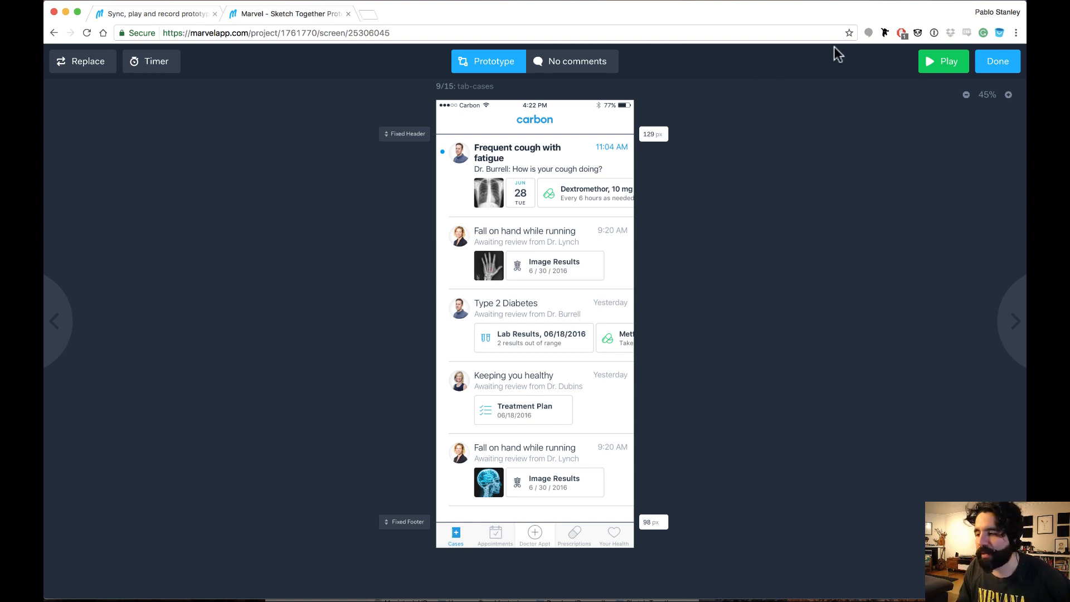
Step: Play the tab-cases screen and scroll its case list to check how the fixed header and footer behave
{"action": "left_click", "coordinate": [936, 67]}
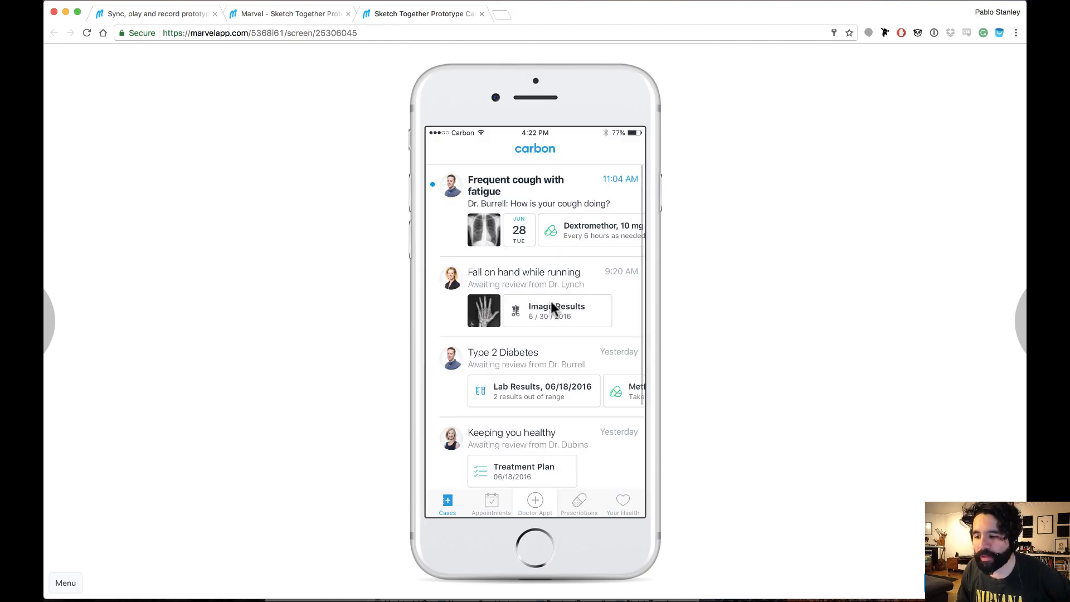
{"action": "scroll", "coordinate": [549, 298], "scroll_direction": "down", "scroll_amount": 2}
{"action": "scroll", "coordinate": [547, 293], "scroll_direction": "up", "scroll_amount": 2}
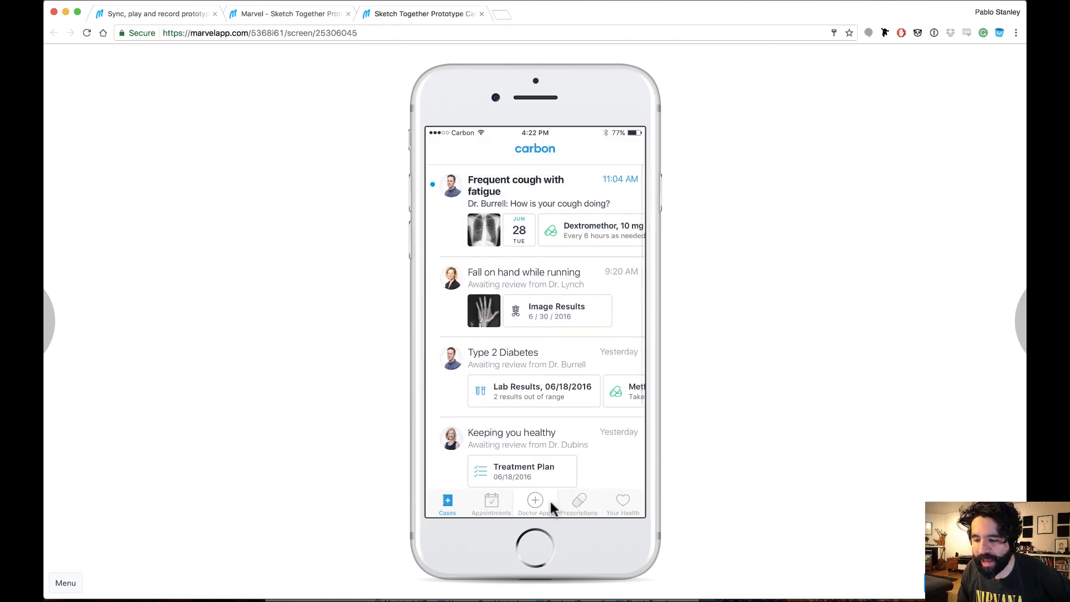
{"action": "scroll", "coordinate": [573, 383], "scroll_direction": "down", "scroll_amount": 1}
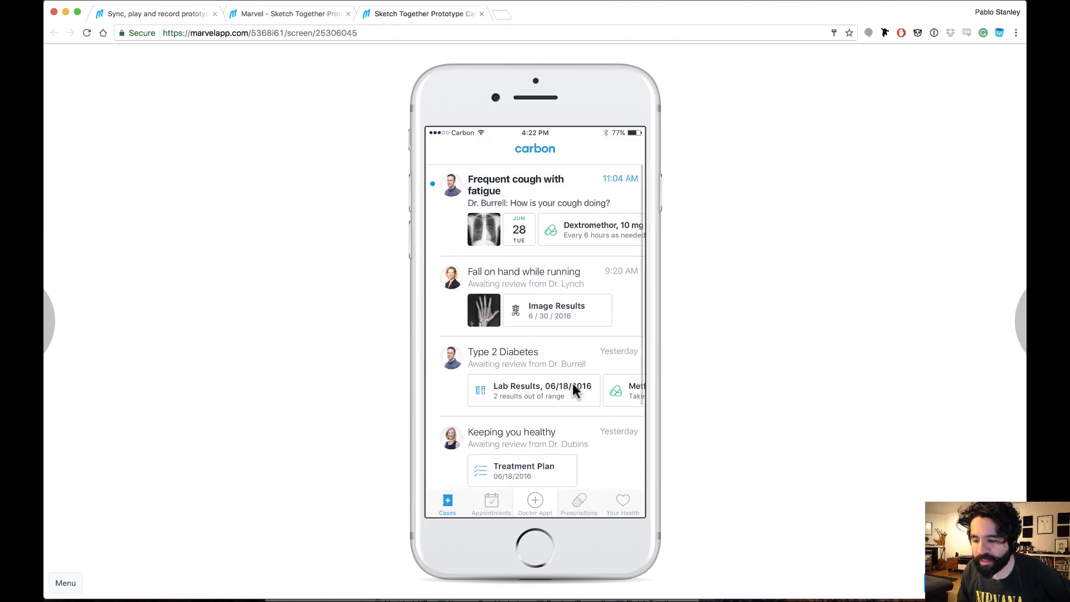
{"action": "scroll", "coordinate": [573, 383], "scroll_direction": "down", "scroll_amount": 3}
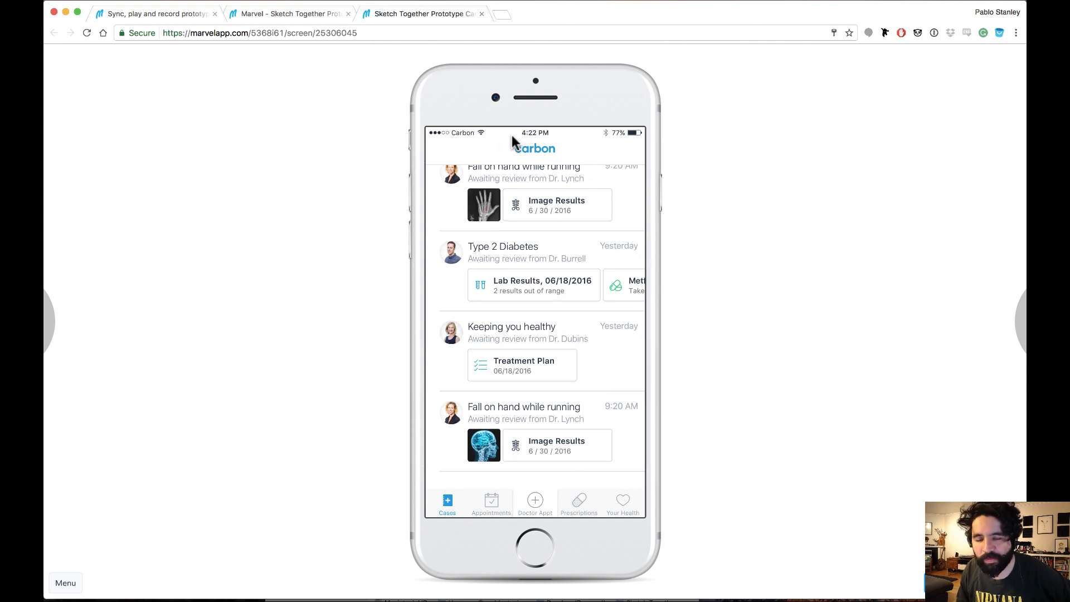
{"action": "scroll", "coordinate": [528, 266], "scroll_direction": "up", "scroll_amount": 2}
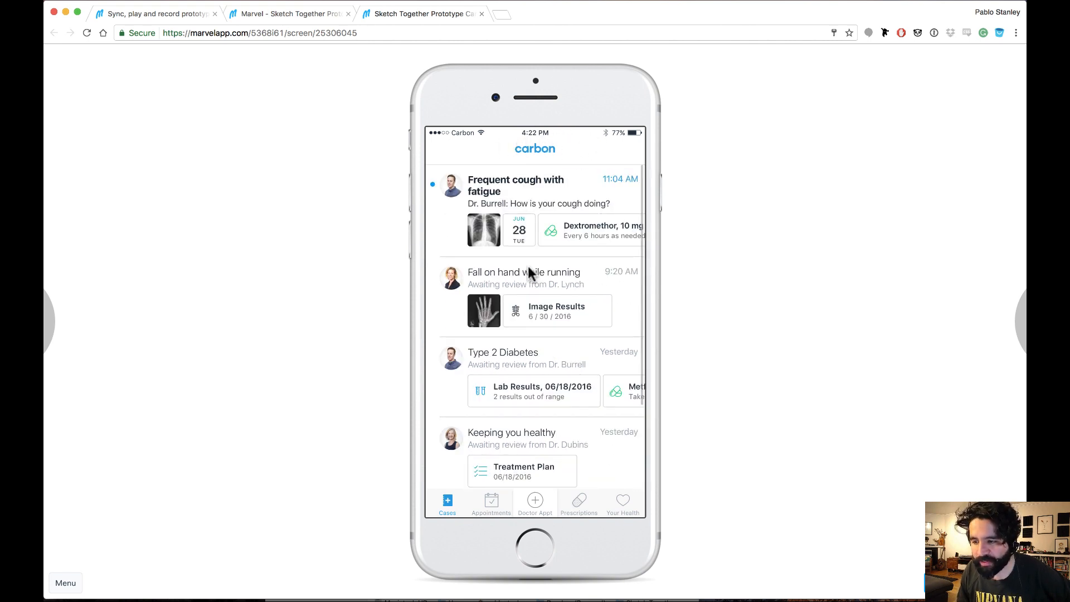
{"action": "scroll", "coordinate": [527, 266], "scroll_direction": "down", "scroll_amount": 2}
{"action": "scroll", "coordinate": [528, 267], "scroll_direction": "up", "scroll_amount": 3}
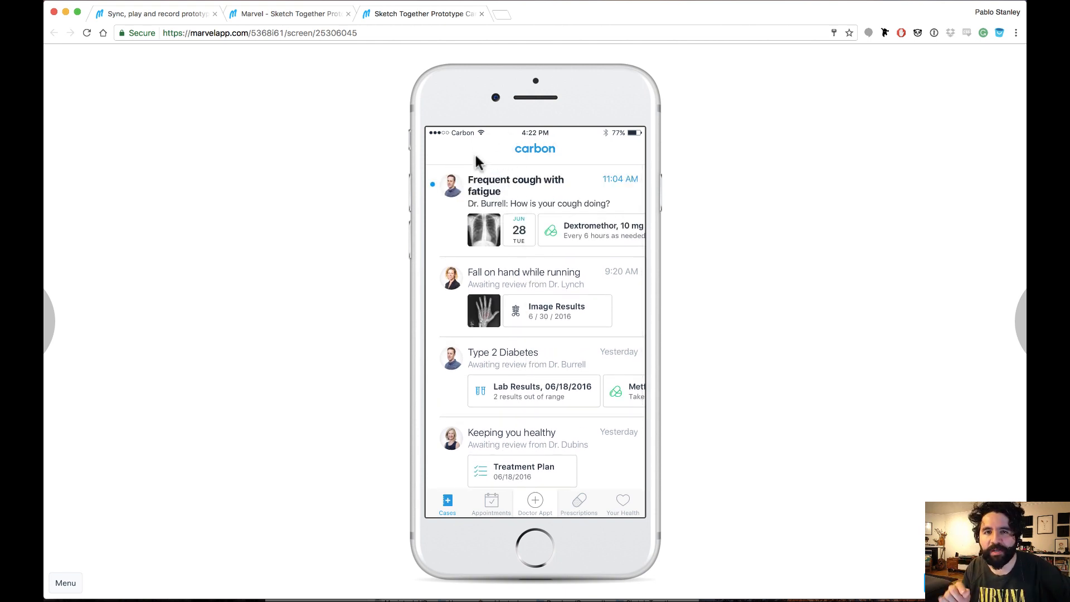
{"action": "scroll", "coordinate": [503, 274], "scroll_direction": "down", "scroll_amount": 2}
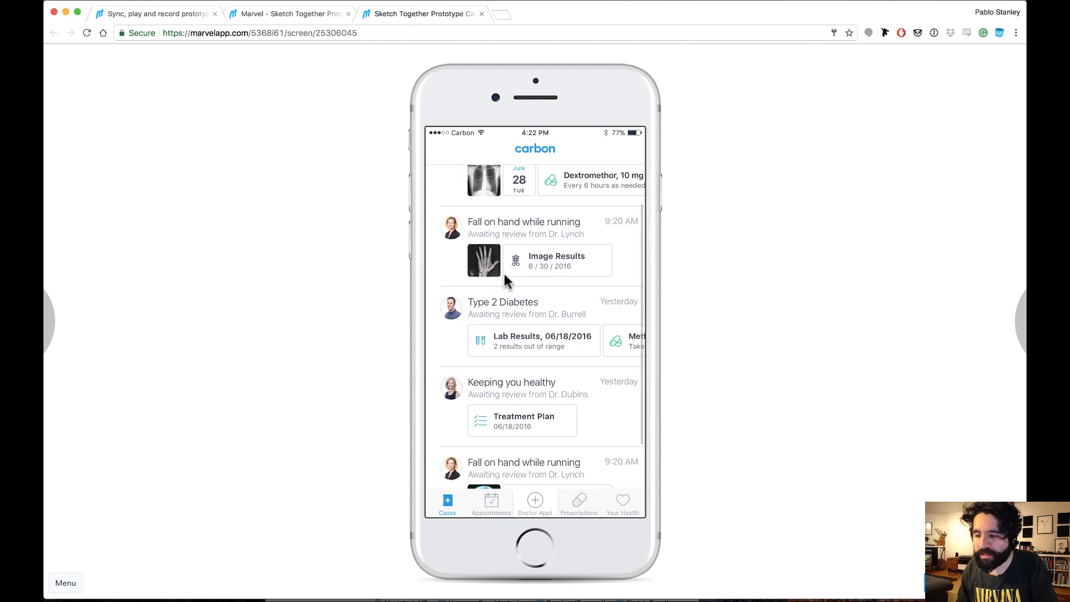
Step: Switch to Sketch and set the opacity of the header's Background layer on the tab-cases artboard to 95%
{"action": "key", "text": "super+Tab"}
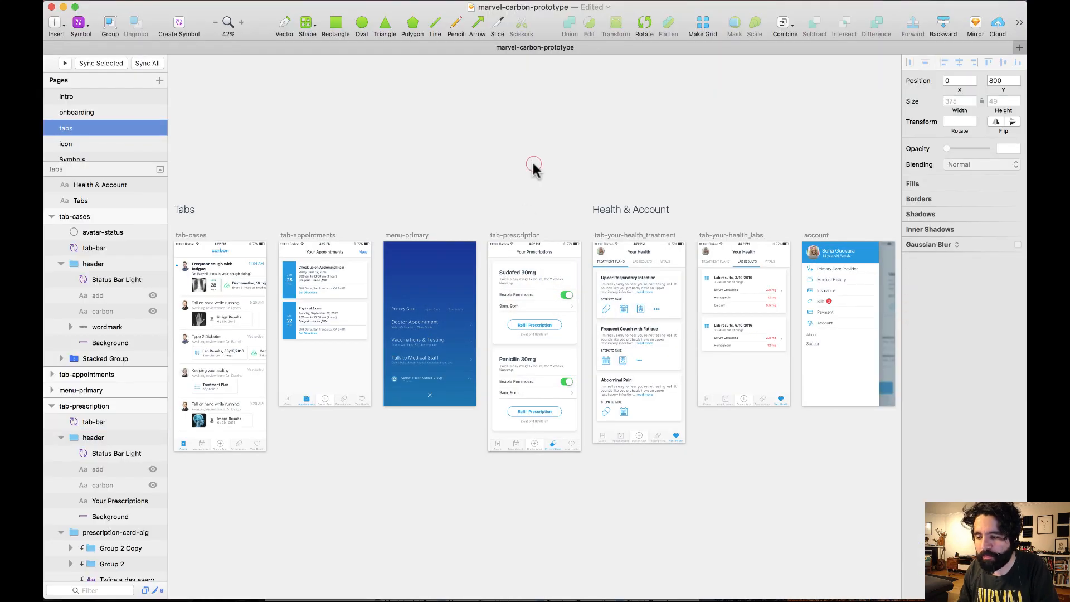
{"action": "scroll", "coordinate": [513, 201], "scroll_direction": "left", "scroll_amount": 5}
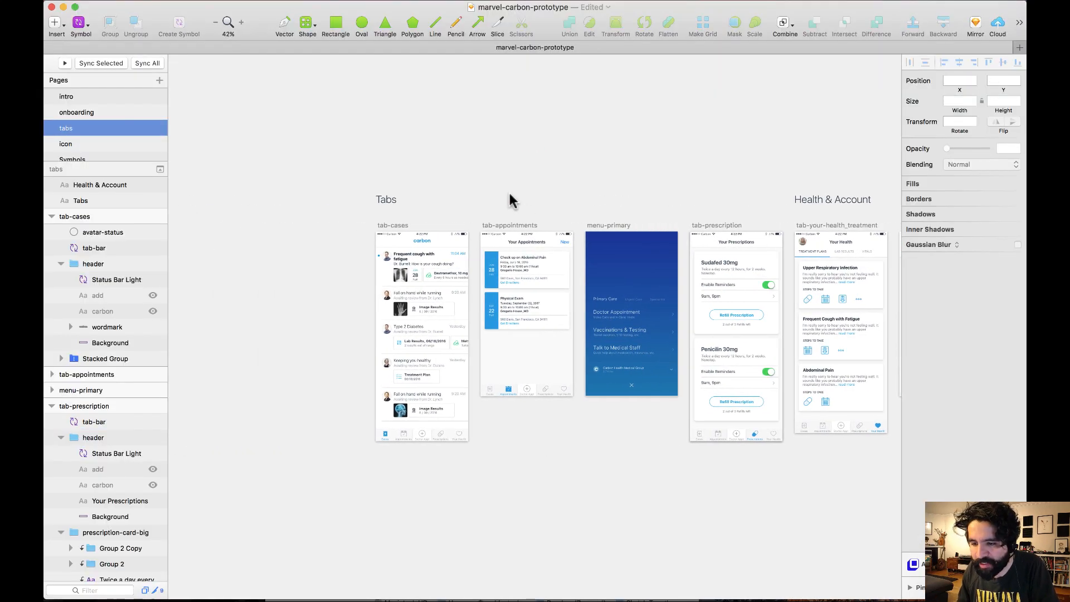
{"action": "left_click_drag", "start_coordinate": [352, 212], "coordinate": [483, 329]}
{"action": "left_click", "coordinate": [437, 192]}
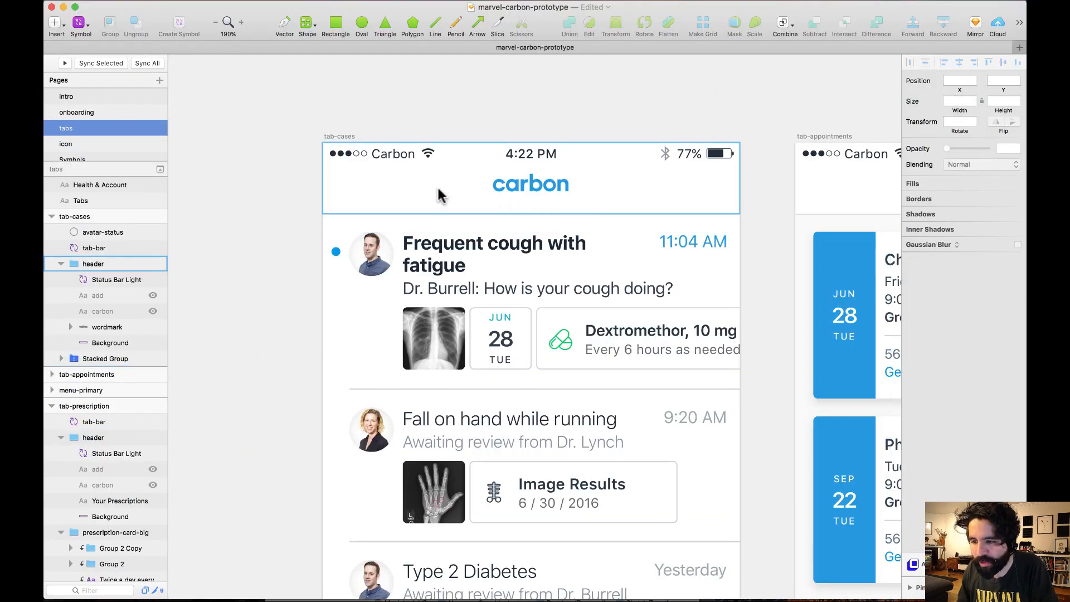
{"action": "left_click", "coordinate": [408, 191]}
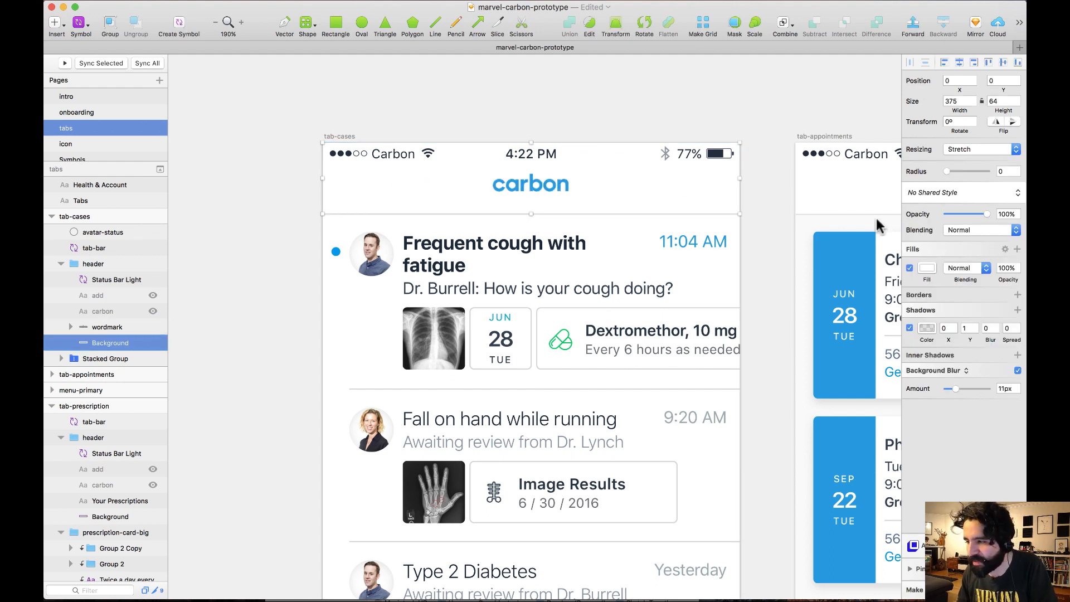
{"action": "left_click", "coordinate": [1003, 213]}
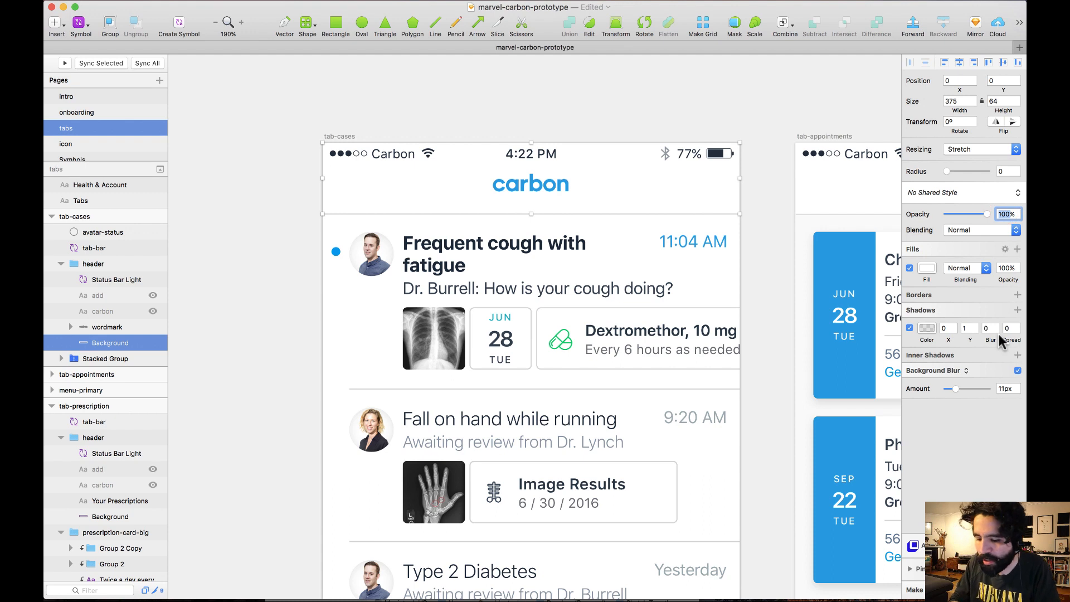
{"action": "type", "text": "5"}
{"action": "key", "text": "Return"}
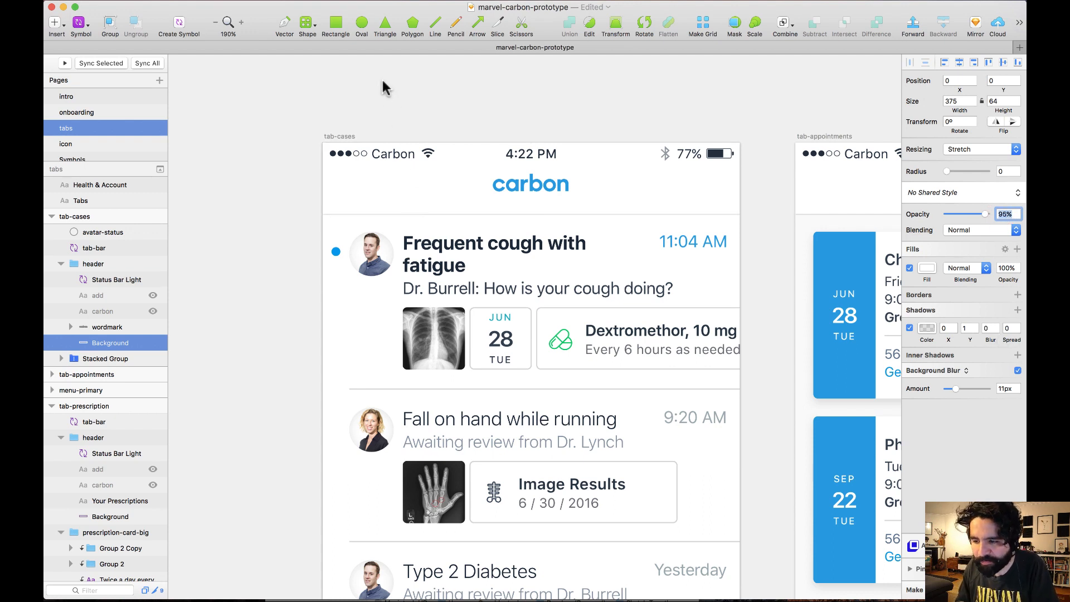
Step: Sync only the tab-cases artboard to the Marvel project Sketch Together Prototype Carbon at 2x size
{"action": "left_click", "coordinate": [338, 138]}
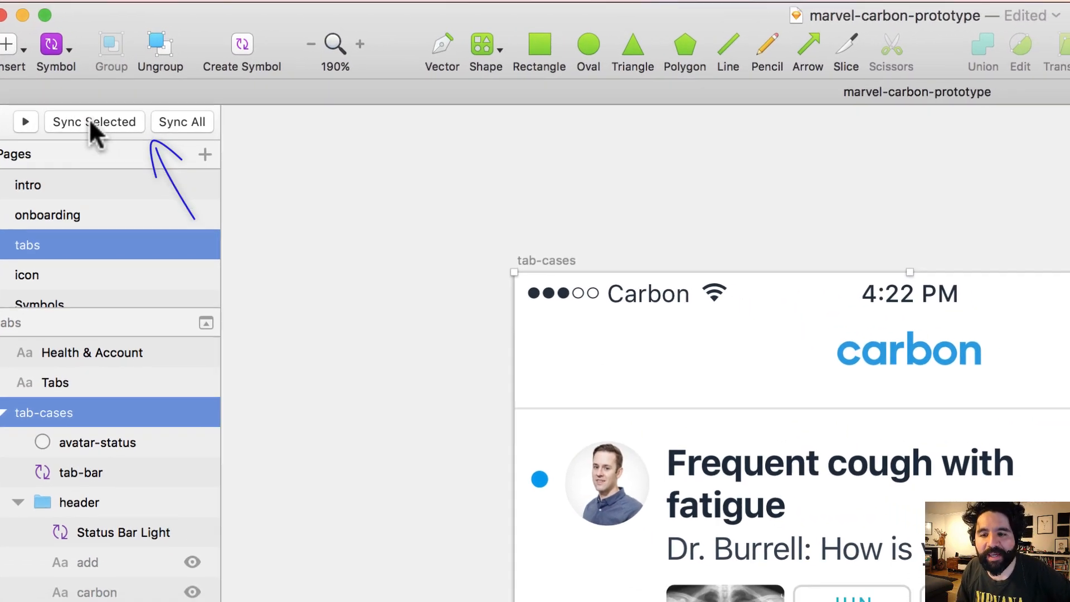
{"action": "left_click", "coordinate": [90, 121]}
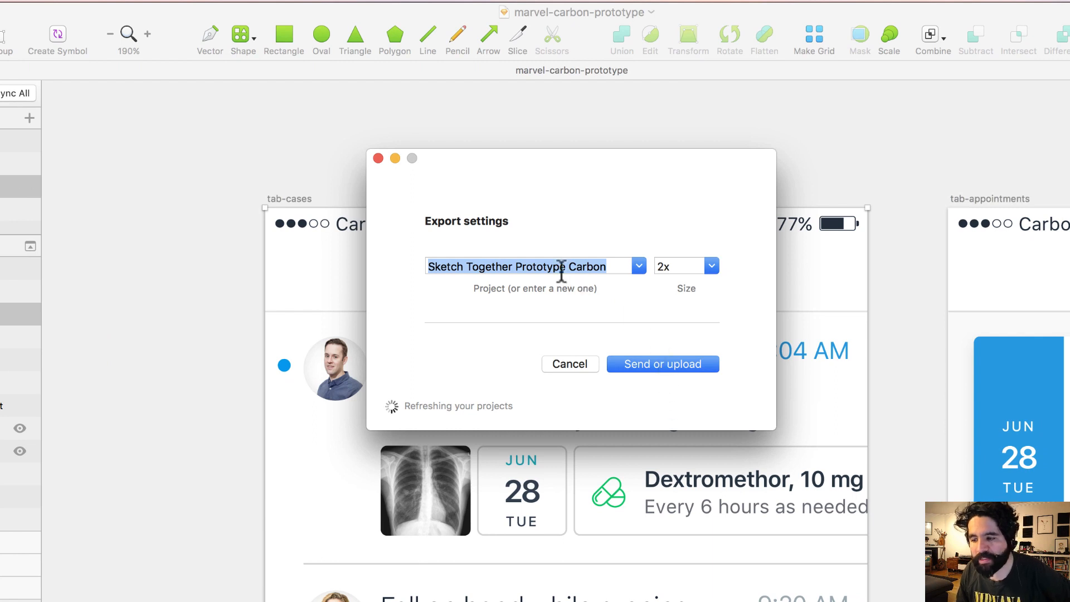
{"action": "left_click", "coordinate": [693, 363]}
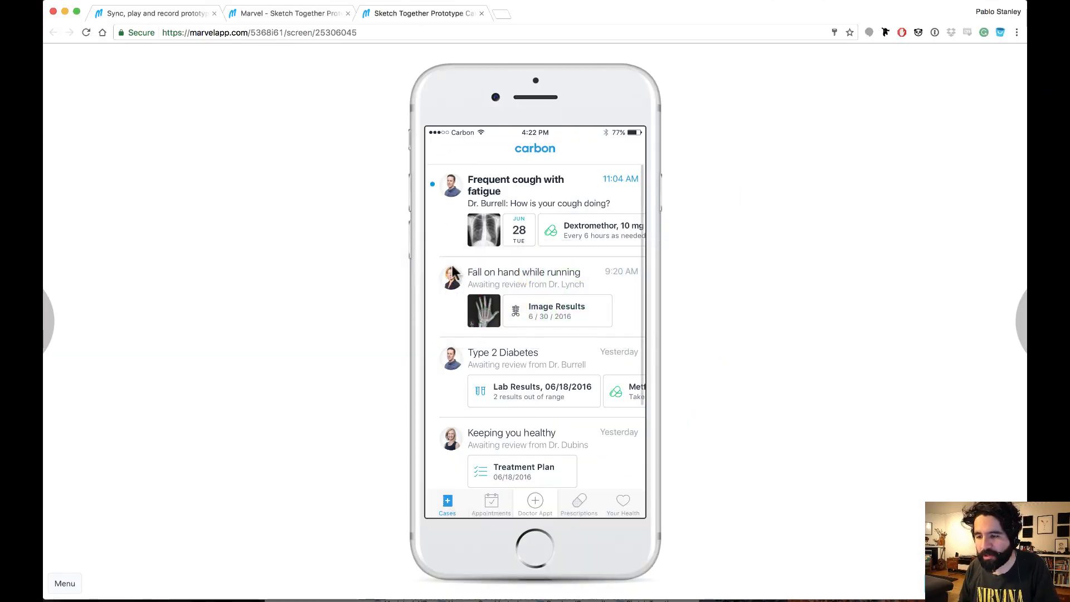
Step: Scroll the case list in the browser preview to examine the header's transparency over the passing content
{"action": "scroll", "coordinate": [477, 280], "scroll_direction": "down", "scroll_amount": 2}
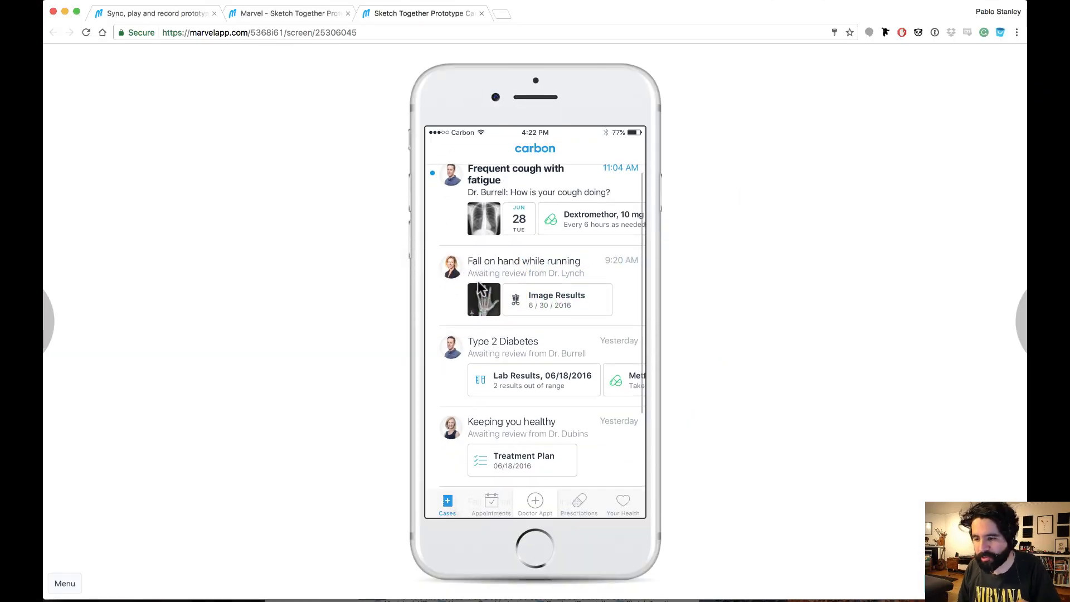
{"action": "scroll", "coordinate": [478, 280], "scroll_direction": "down", "scroll_amount": 1}
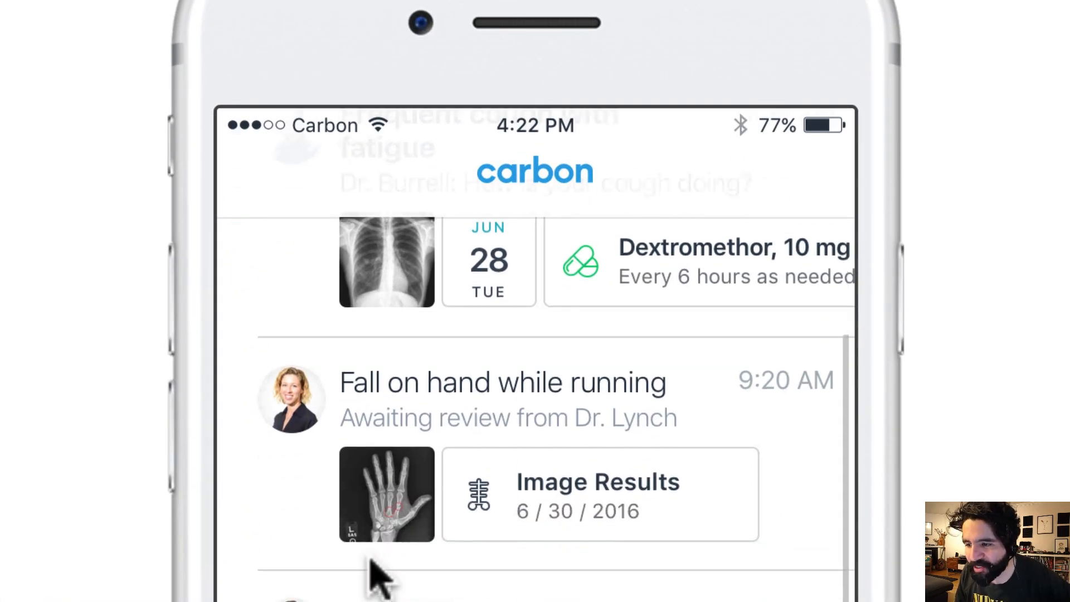
{"action": "scroll", "coordinate": [477, 280], "scroll_direction": "down", "scroll_amount": 1}
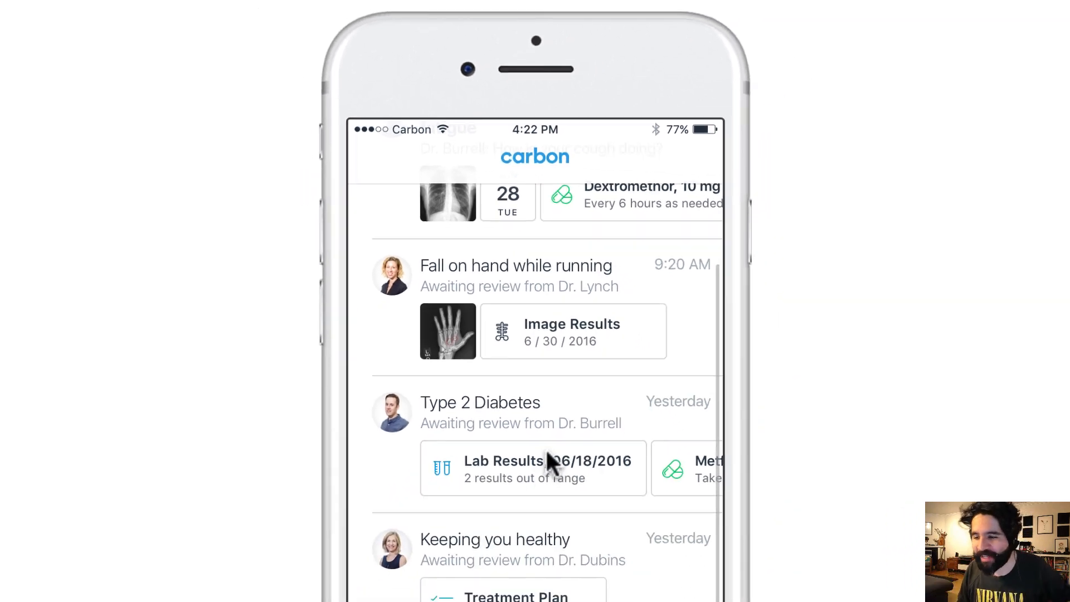
Step: Scroll the case list to its end and back up to check the content passing under the fixed header and footer
{"action": "scroll", "coordinate": [483, 201], "scroll_direction": "down", "scroll_amount": 2}
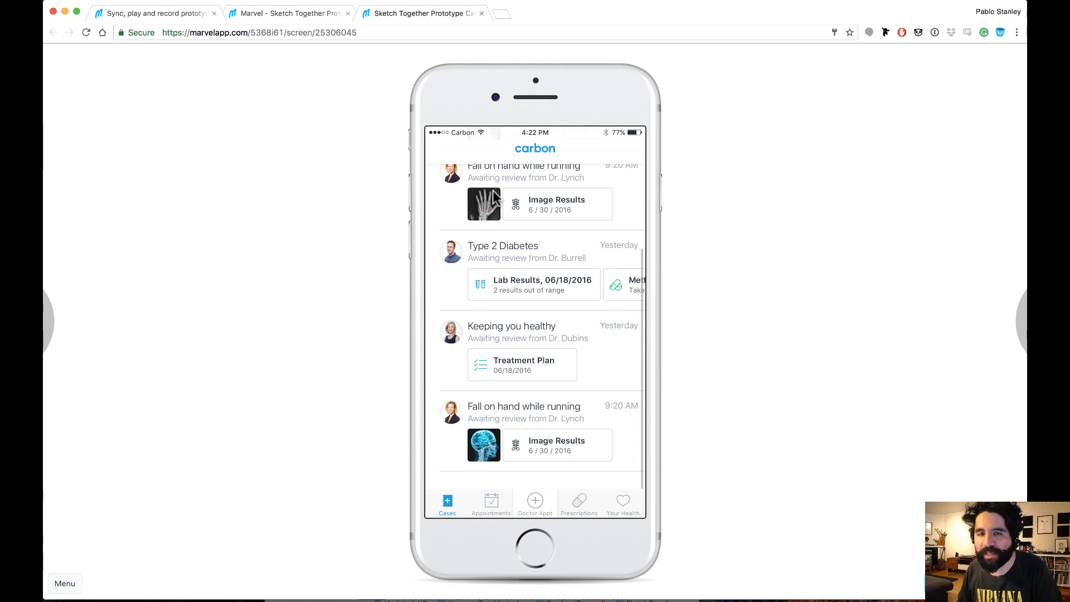
{"action": "scroll", "coordinate": [494, 195], "scroll_direction": "up", "scroll_amount": 3}
{"action": "scroll", "coordinate": [494, 196], "scroll_direction": "down", "scroll_amount": 2}
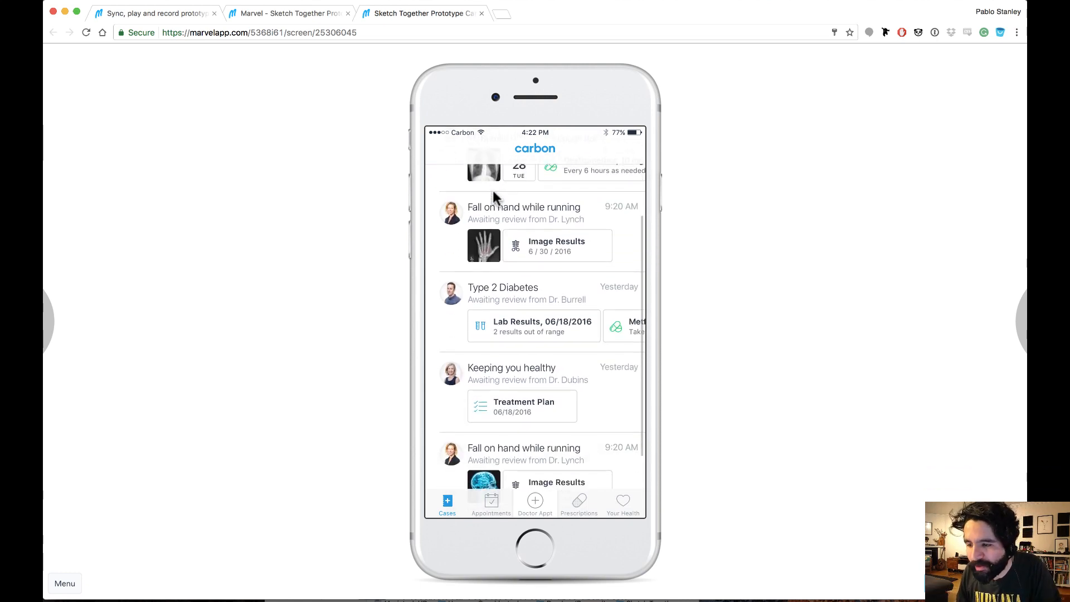
{"action": "scroll", "coordinate": [483, 177], "scroll_direction": "down", "scroll_amount": 1}
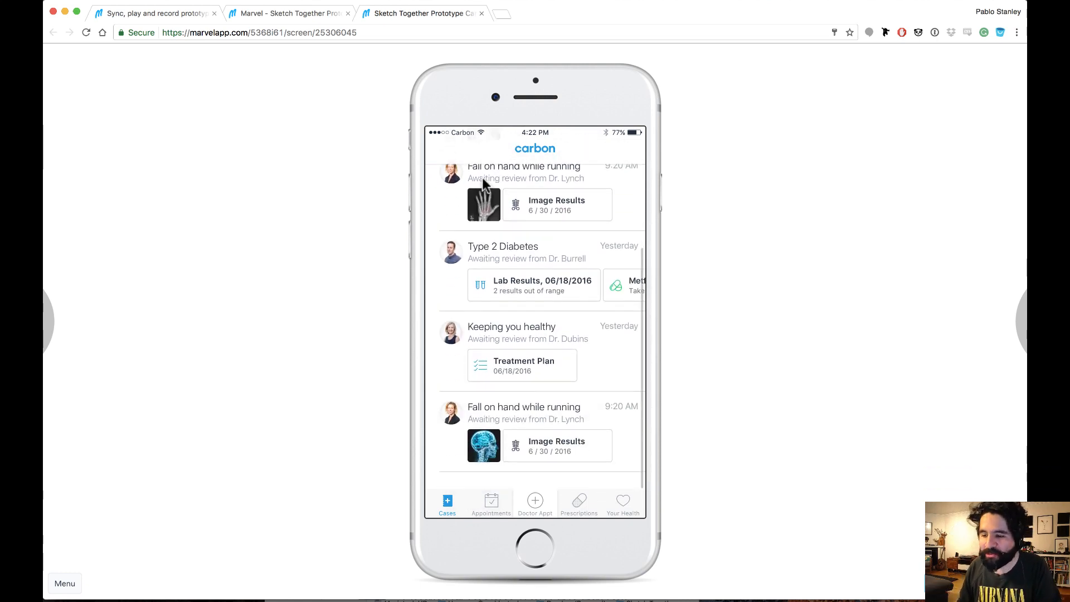
{"action": "scroll", "coordinate": [482, 177], "scroll_direction": "up", "scroll_amount": 3}
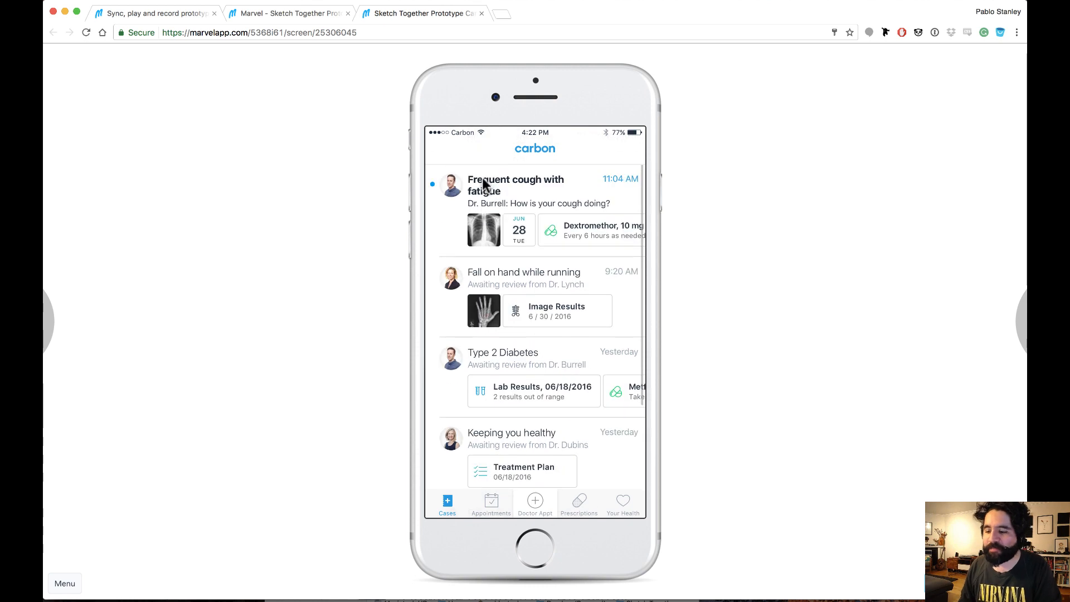
Step: In the tab-cases editor, draw a hotspot over the footer's Appointments item and link it to tab-appointments with a Fade transition
{"action": "left_click", "coordinate": [315, 15]}
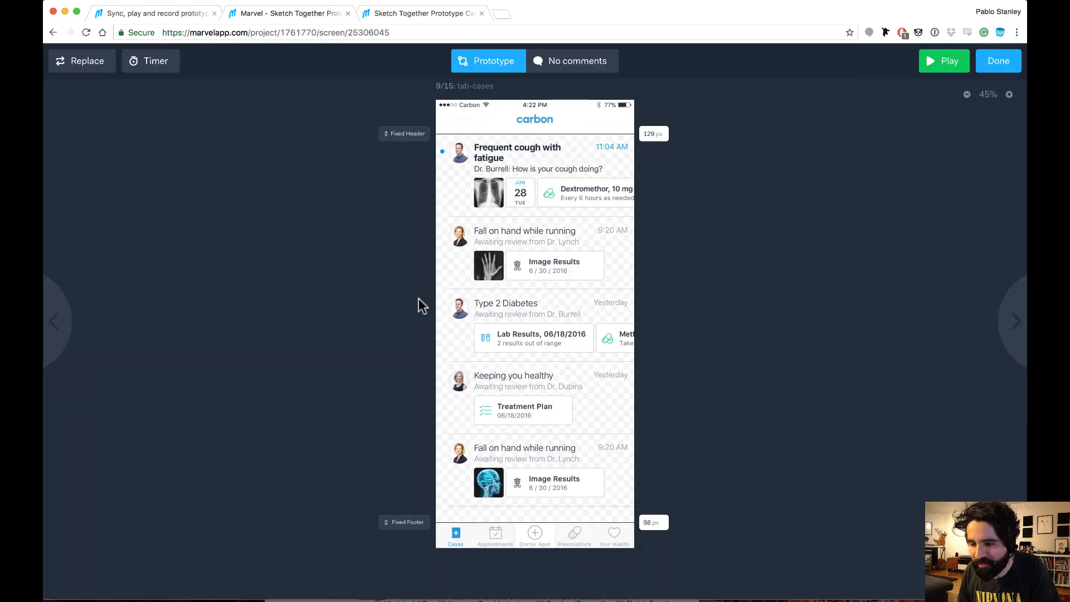
{"action": "scroll", "coordinate": [343, 357], "scroll_direction": "down", "scroll_amount": 2}
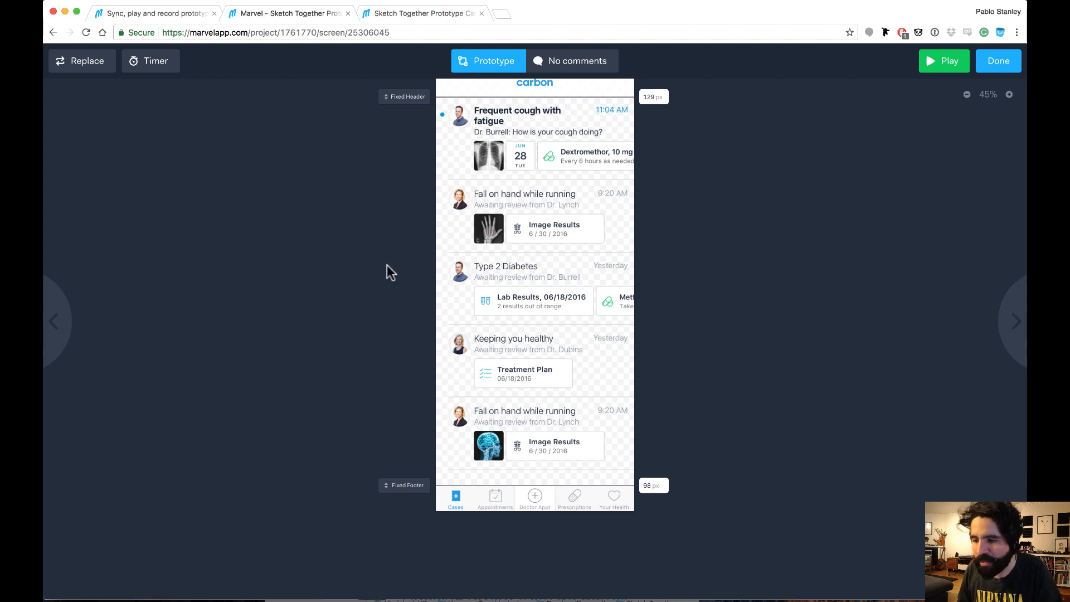
{"action": "scroll", "coordinate": [389, 265], "scroll_direction": "up", "scroll_amount": 3}
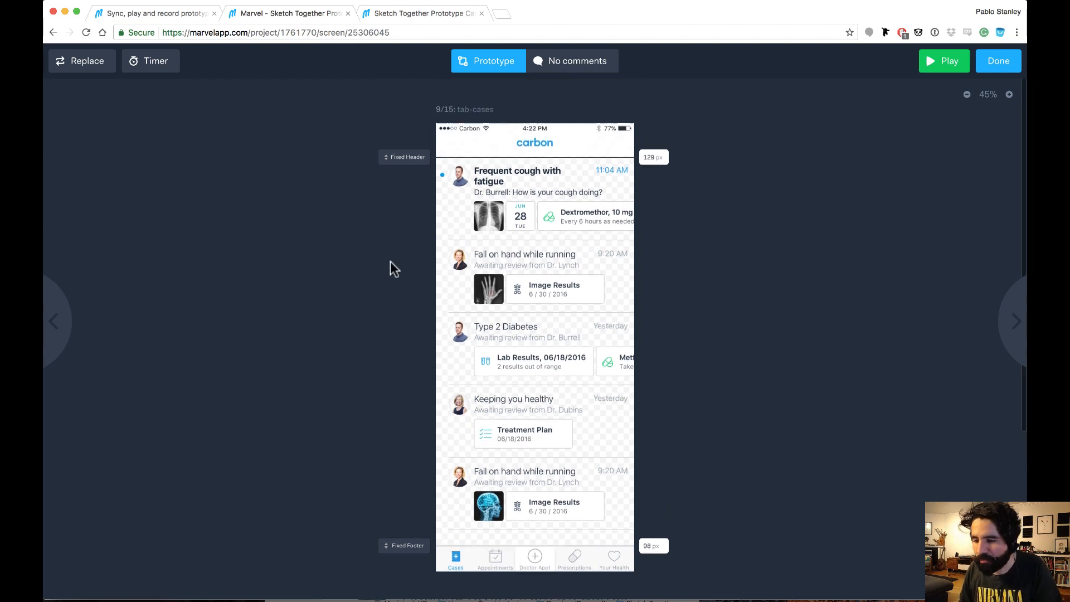
{"action": "left_click", "coordinate": [1009, 95]}
{"action": "left_click", "coordinate": [1010, 94]}
{"action": "scroll", "coordinate": [727, 249], "scroll_direction": "down", "scroll_amount": 8}
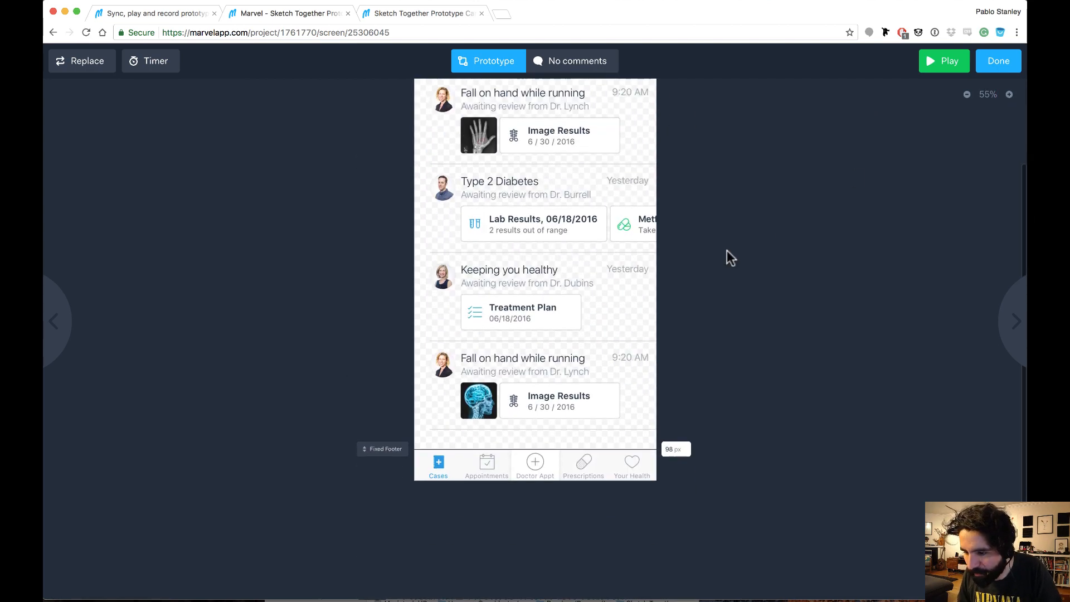
{"action": "left_click_drag", "start_coordinate": [414, 475], "coordinate": [456, 447]}
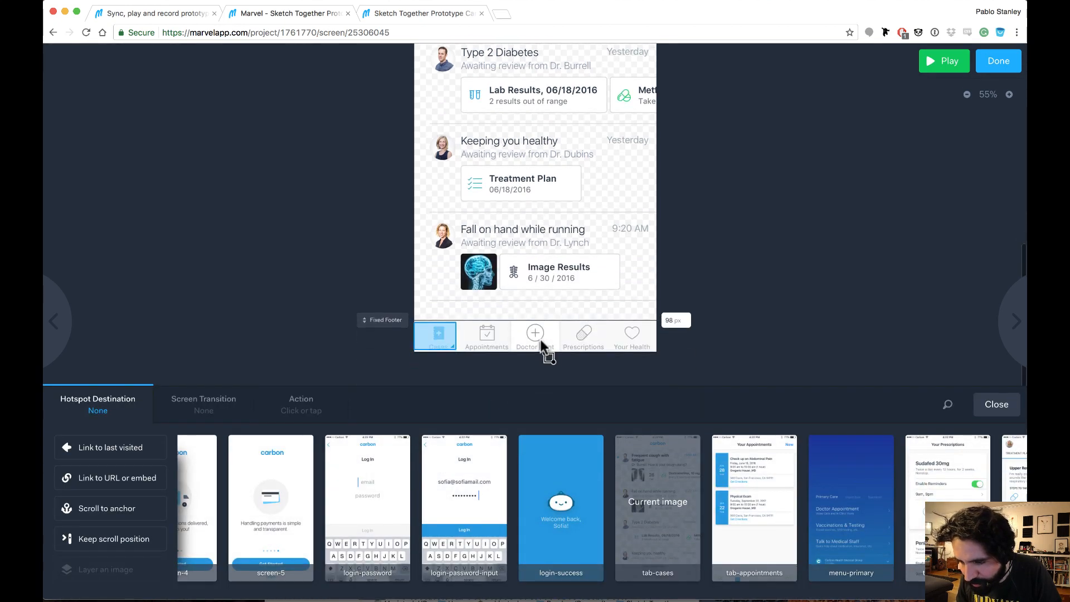
{"action": "left_click_drag", "start_coordinate": [440, 334], "coordinate": [482, 336]}
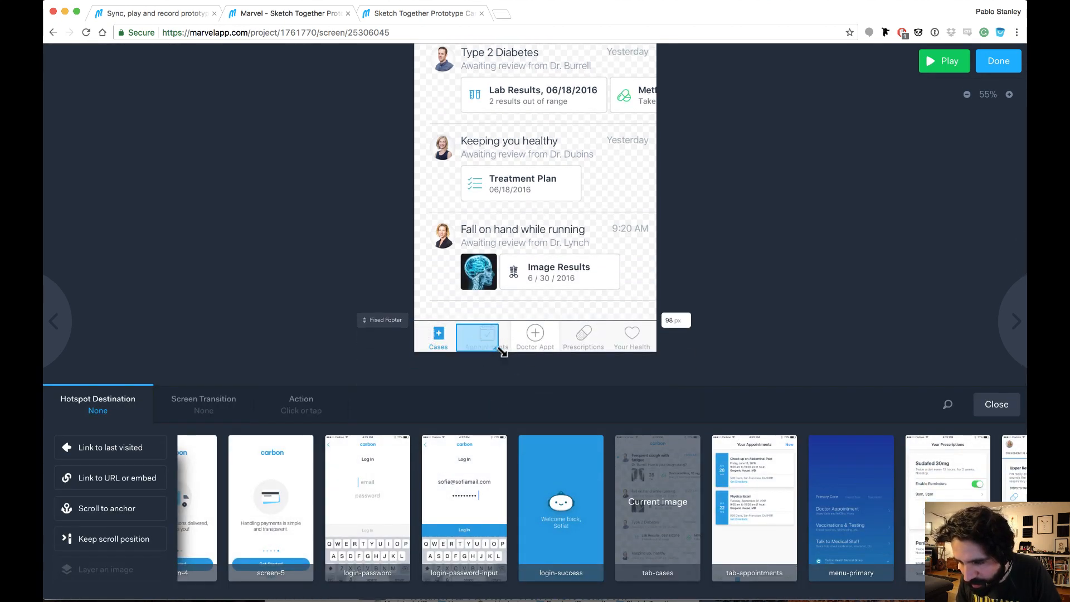
{"action": "left_click", "coordinate": [755, 471]}
{"action": "left_click", "coordinate": [225, 411]}
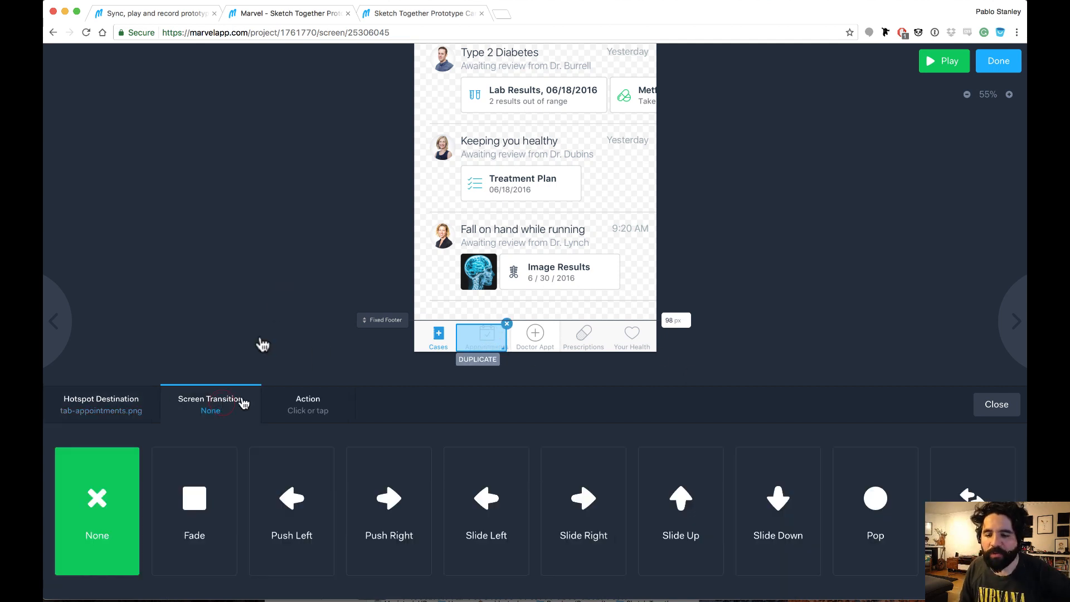
{"action": "left_click", "coordinate": [202, 516]}
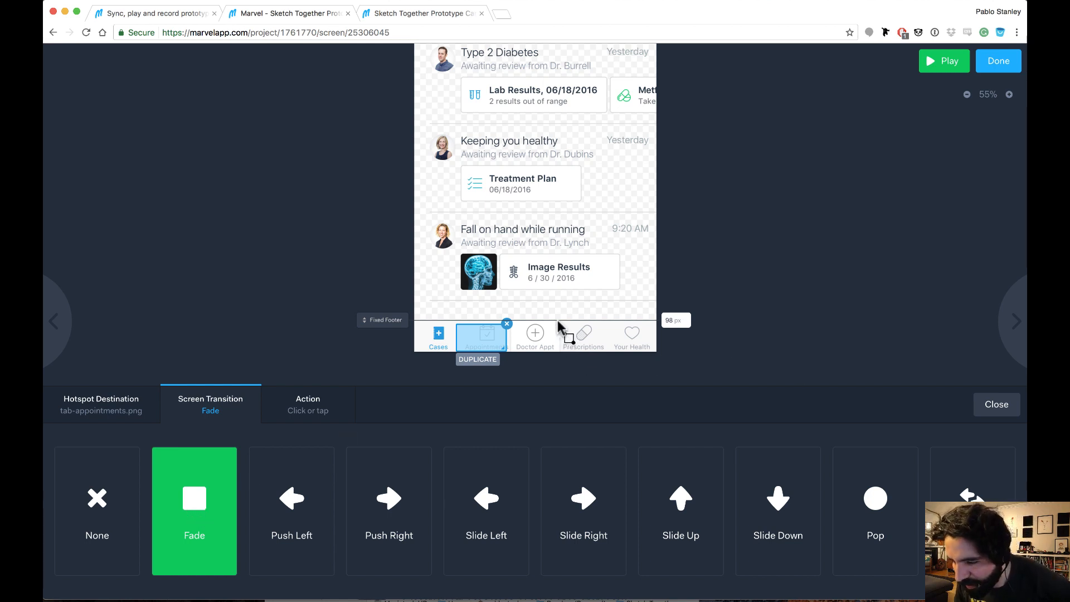
Step: Add a hotspot over the footer's Doctor Appt item linking to menu-primary with a Slide Up transition
{"action": "left_click_drag", "start_coordinate": [558, 321], "coordinate": [513, 352]}
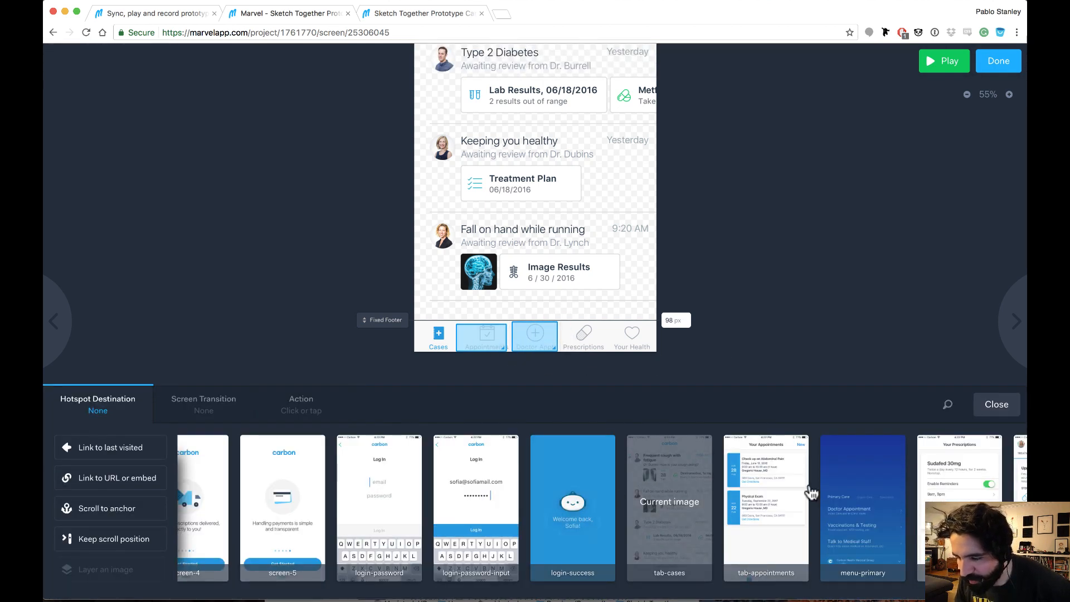
{"action": "left_click", "coordinate": [853, 496]}
{"action": "left_click", "coordinate": [201, 412]}
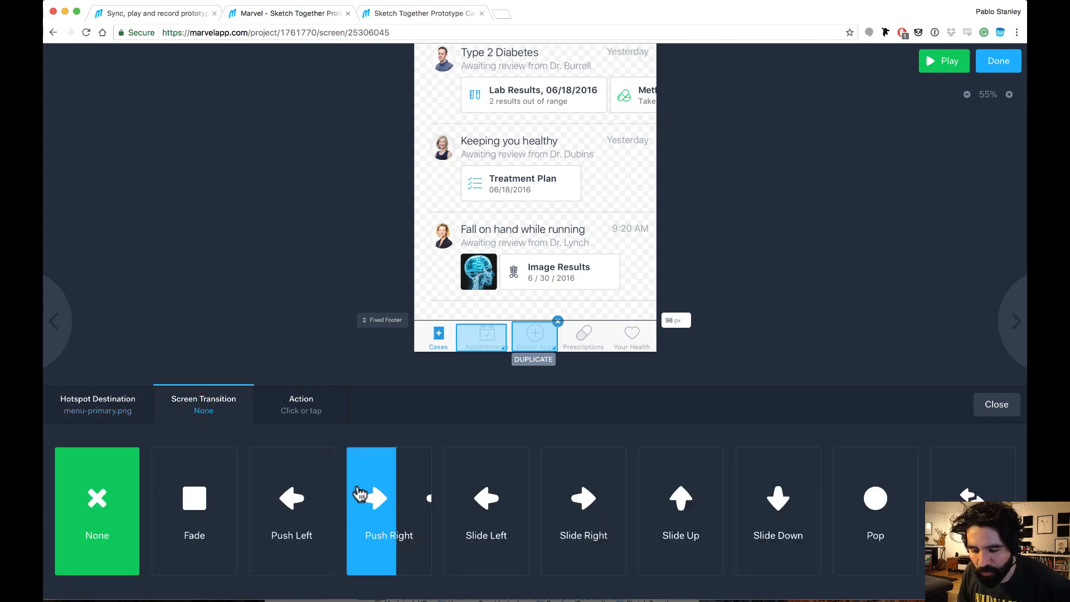
{"action": "left_click", "coordinate": [689, 514]}
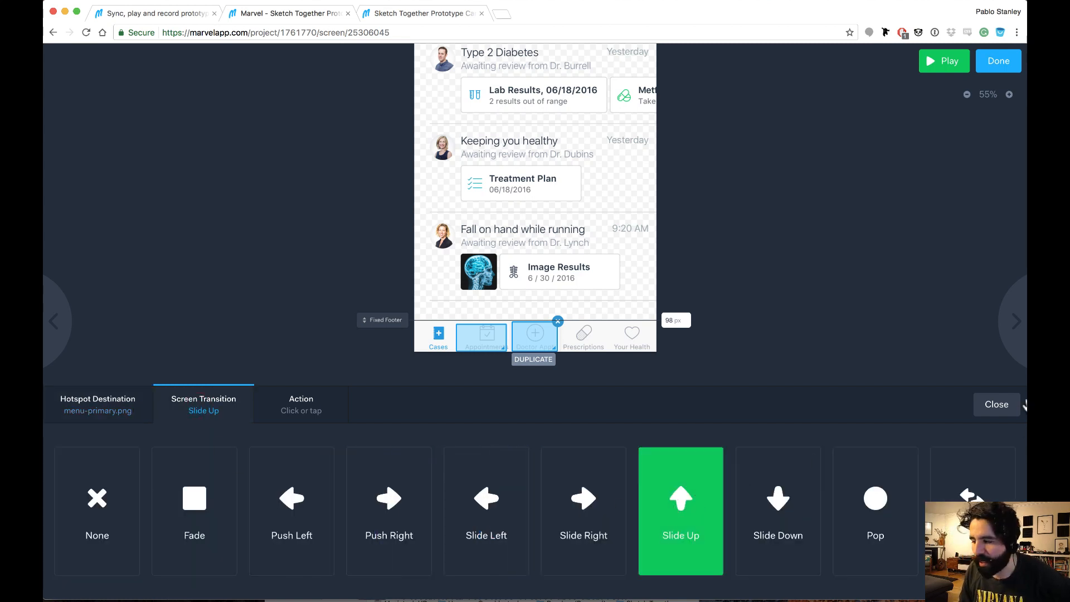
{"action": "left_click", "coordinate": [1006, 404]}
Step: Add a hotspot over the footer's Prescriptions item linking to tab-prescription with a Fade transition, and narrow it slightly
{"action": "left_click_drag", "start_coordinate": [607, 321], "coordinate": [562, 351]}
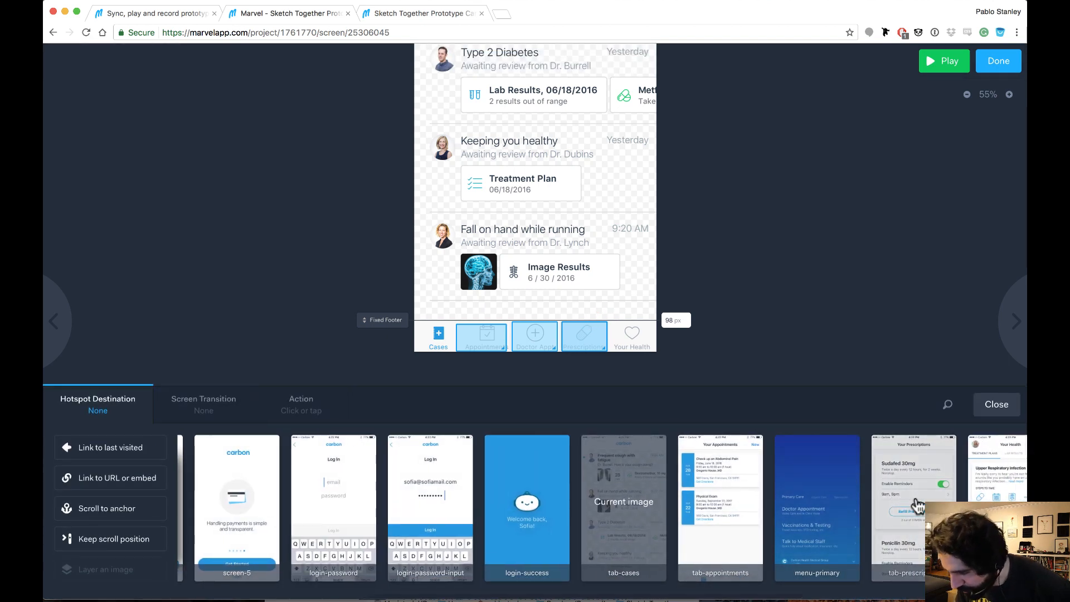
{"action": "left_click", "coordinate": [900, 495]}
{"action": "left_click", "coordinate": [217, 413]}
{"action": "left_click", "coordinate": [203, 504]}
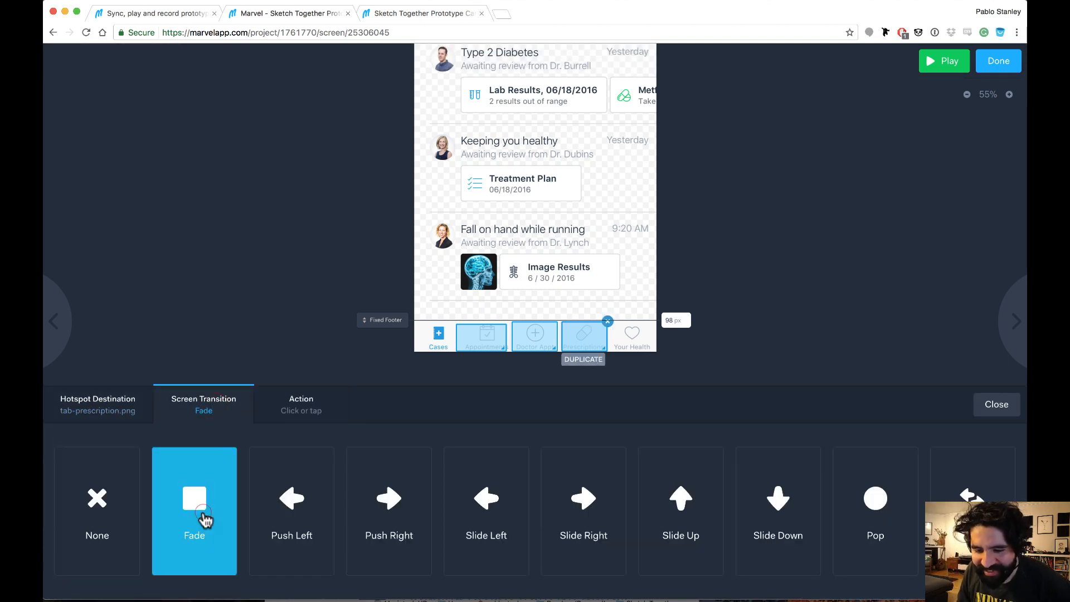
{"action": "left_click", "coordinate": [996, 405]}
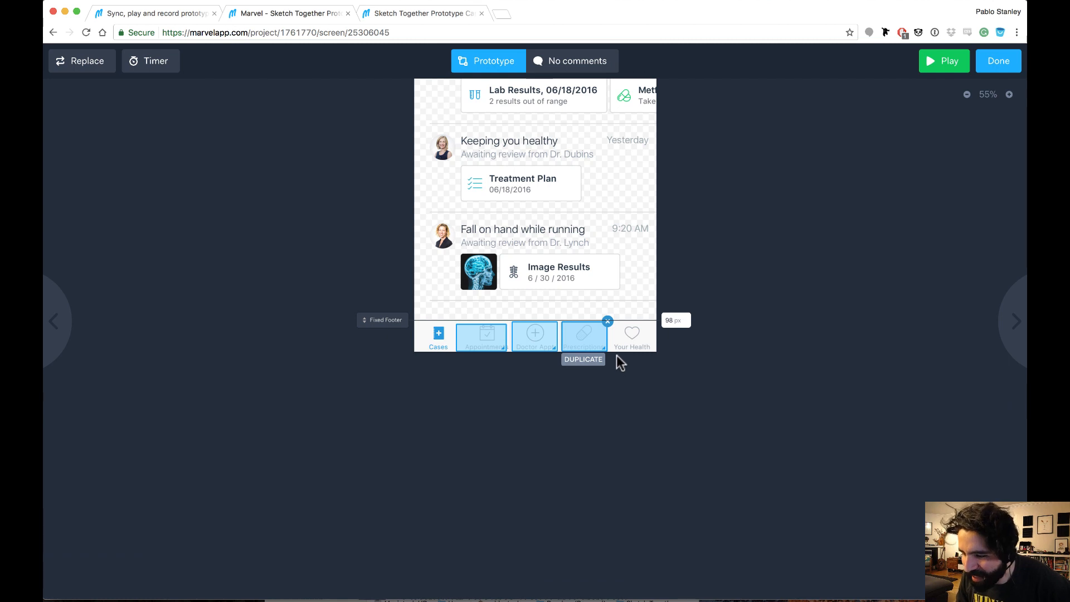
{"action": "mouse_move", "coordinate": [612, 350]}
{"action": "left_mouse_down"}
{"action": "mouse_move", "coordinate": [625, 347]}
{"action": "mouse_move", "coordinate": [610, 351]}
{"action": "left_mouse_up"}
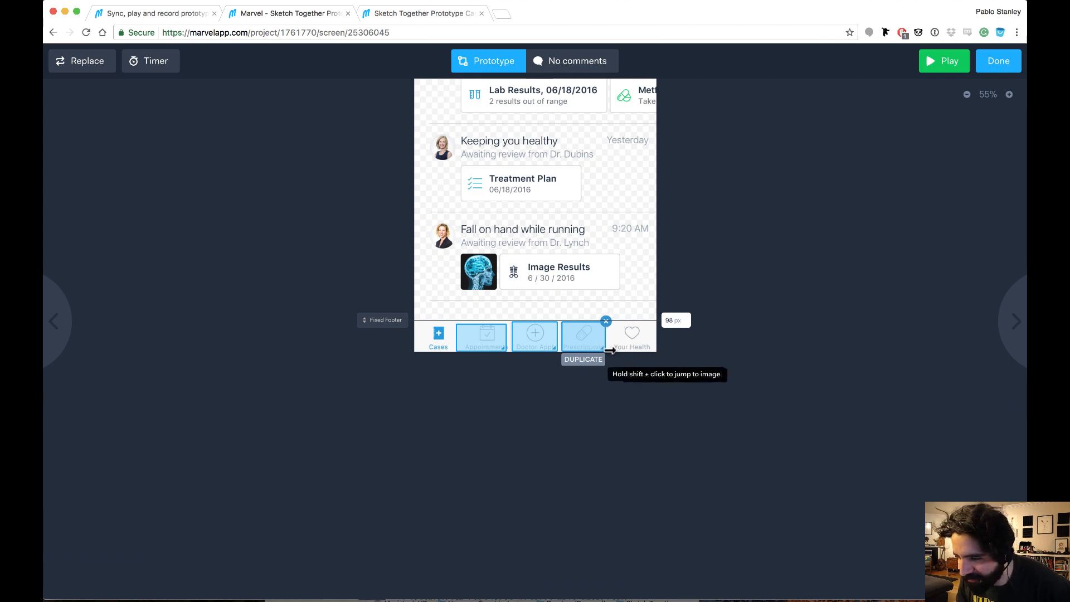
Step: Add a hotspot over the footer's Your Health item linking to the Your Health screen with a Fade transition
{"action": "left_click_drag", "start_coordinate": [653, 321], "coordinate": [607, 371]}
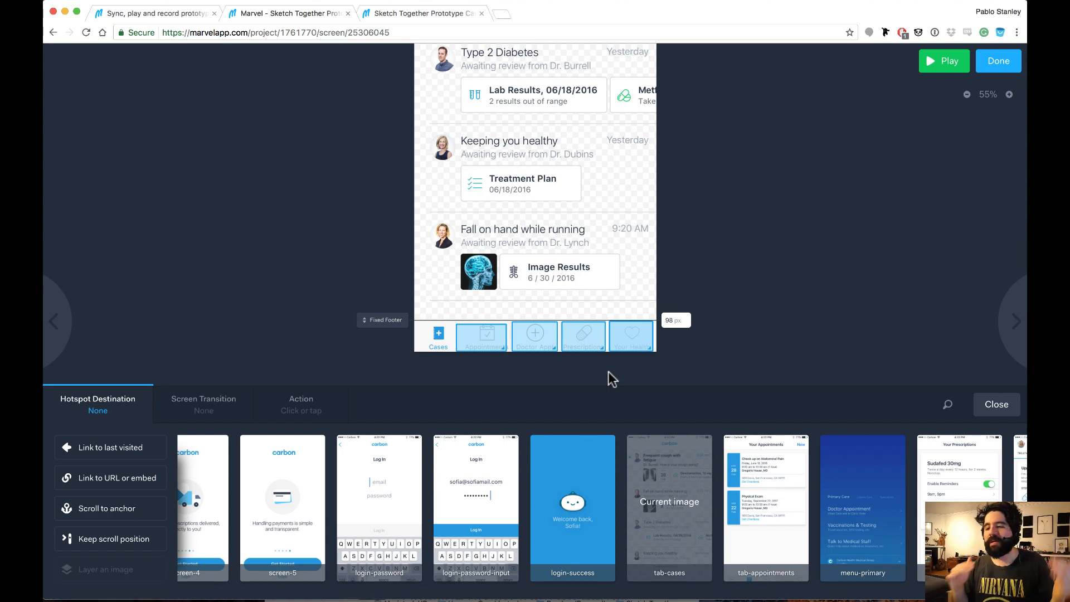
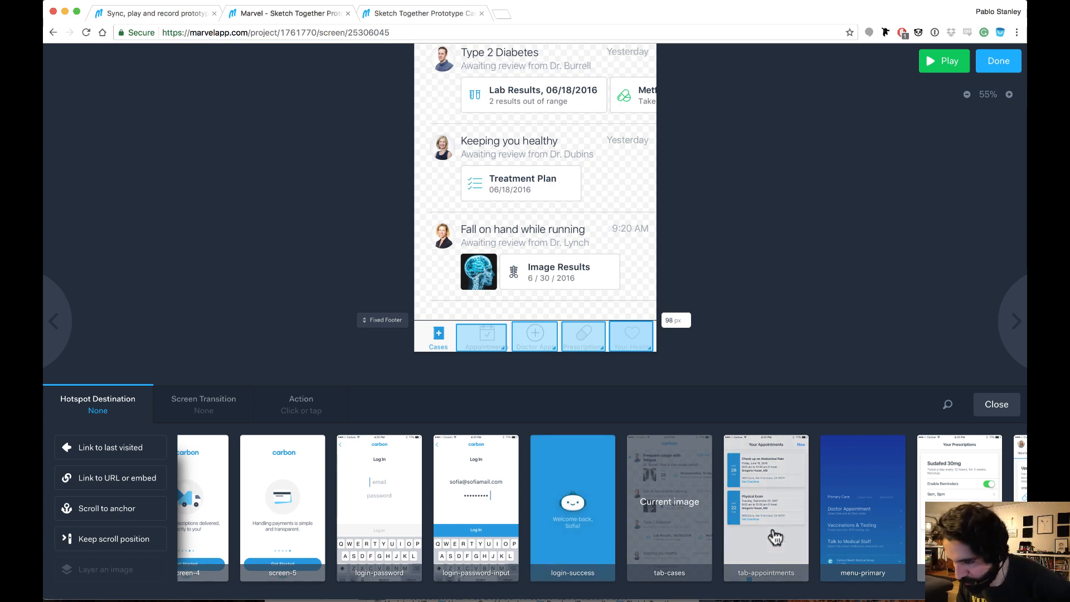
{"action": "scroll", "coordinate": [774, 536], "scroll_direction": "right", "scroll_amount": 1}
{"action": "scroll", "coordinate": [836, 526], "scroll_direction": "right", "scroll_amount": 2}
{"action": "left_click", "coordinate": [847, 514]}
{"action": "left_click", "coordinate": [250, 403]}
{"action": "left_click", "coordinate": [209, 475]}
Step: On tab-appointments, add footer hotspots linking Doctor Appt to menu-primary and Cases to tab-cases
{"action": "left_click", "coordinate": [619, 423]}
{"action": "left_click_drag", "start_coordinate": [511, 533], "coordinate": [563, 575]}
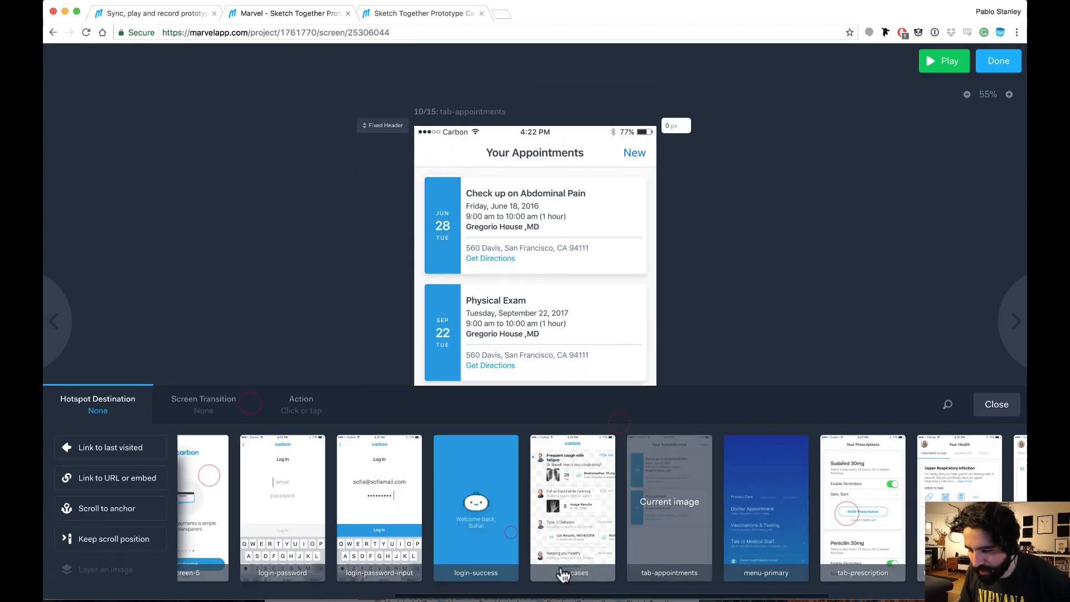
{"action": "left_click", "coordinate": [766, 508]}
{"action": "left_click_drag", "start_coordinate": [416, 526], "coordinate": [453, 554]}
{"action": "left_click", "coordinate": [572, 508]}
{"action": "left_click", "coordinate": [205, 407]}
Step: Add a hotspot over the Your Health item on tab-appointments, linking it to the Your Health screen with a Fade transition
{"action": "left_click_drag", "start_coordinate": [648, 524], "coordinate": [613, 554]}
{"action": "left_click", "coordinate": [974, 507]}
{"action": "left_click", "coordinate": [222, 500]}
{"action": "left_click", "coordinate": [1004, 409]}
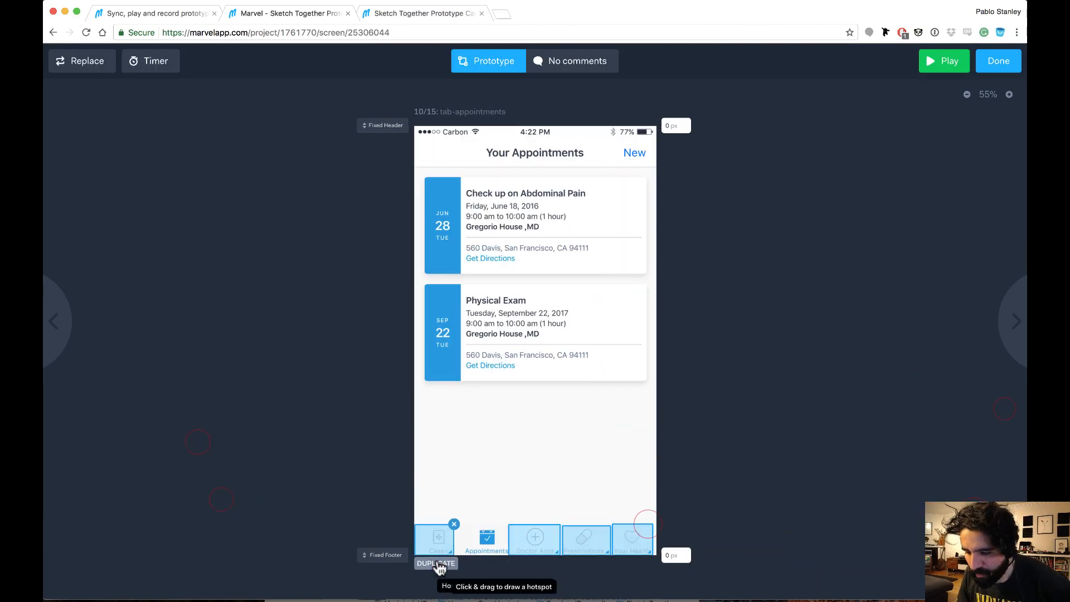
Step: Duplicate the footer hotspots of tab-appointments to the tab-your-health_labs screen
{"action": "left_click", "coordinate": [438, 564]}
{"action": "left_click", "coordinate": [635, 340]}
{"action": "left_click", "coordinate": [867, 375]}
Step: On tab-prescription, set the fixed footer to 98 px and the fixed header to 129 px
{"action": "scroll", "coordinate": [636, 357], "scroll_direction": "down", "scroll_amount": 5}
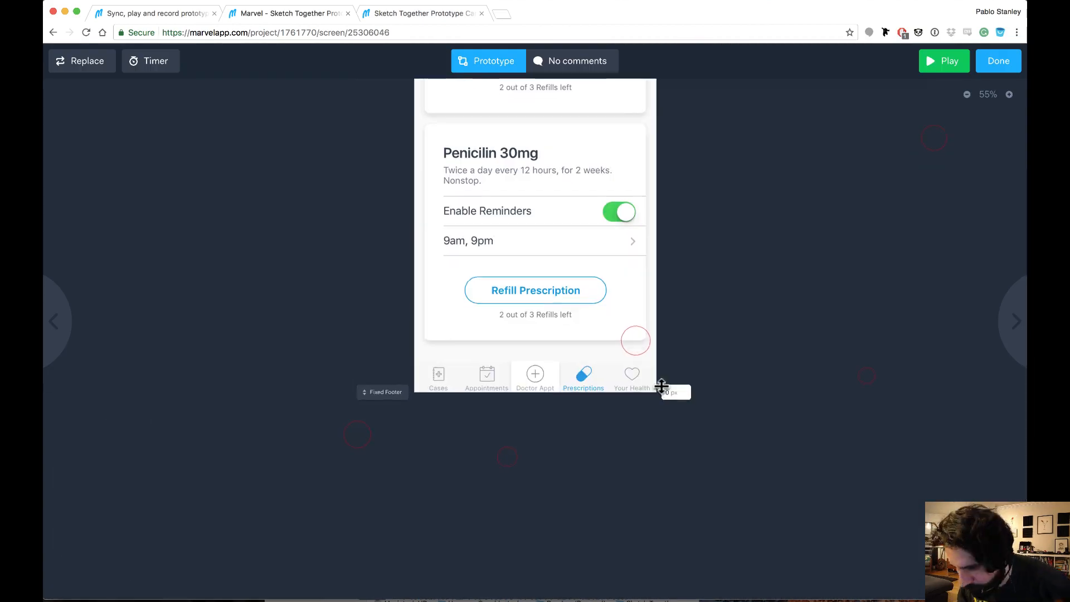
{"action": "left_click_drag", "start_coordinate": [662, 390], "coordinate": [661, 361]}
{"action": "scroll", "coordinate": [437, 167], "scroll_direction": "up", "scroll_amount": 5}
{"action": "left_click_drag", "start_coordinate": [638, 126], "coordinate": [638, 163]}
{"action": "scroll", "coordinate": [446, 334], "scroll_direction": "down", "scroll_amount": 5}
Step: Add hotspots over the Cases, Appointments and Doctor Appt footer items of tab-prescription, linking Doctor Appt to menu-primary
{"action": "left_click_drag", "start_coordinate": [457, 374], "coordinate": [416, 404]}
{"action": "left_click", "coordinate": [528, 527]}
{"action": "left_click_drag", "start_coordinate": [508, 374], "coordinate": [461, 404]}
{"action": "left_click", "coordinate": [609, 477]}
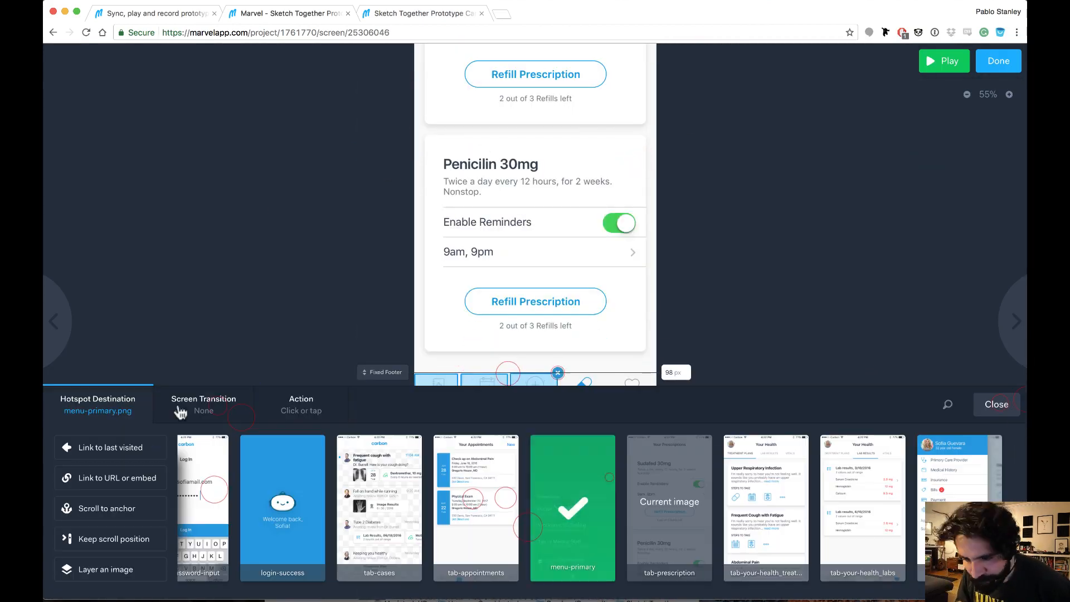
{"action": "left_click", "coordinate": [203, 409]}
Step: On the Your Health treatment plans screen, set the fixed header to 210 px and the fixed footer to 98 px
{"action": "left_click_drag", "start_coordinate": [373, 120], "coordinate": [373, 184]}
{"action": "scroll", "coordinate": [446, 334], "scroll_direction": "down", "scroll_amount": 5}
{"action": "left_click_drag", "start_coordinate": [372, 331], "coordinate": [372, 301]}
Step: Add footer hotspots on the treatment plans screen linking Cases to tab-cases and Appointments to tab-appointments
{"action": "left_click_drag", "start_coordinate": [459, 304], "coordinate": [415, 332]}
{"action": "left_click", "coordinate": [286, 476]}
{"action": "left_click_drag", "start_coordinate": [509, 303], "coordinate": [460, 332]}
{"action": "left_click", "coordinate": [391, 478]}
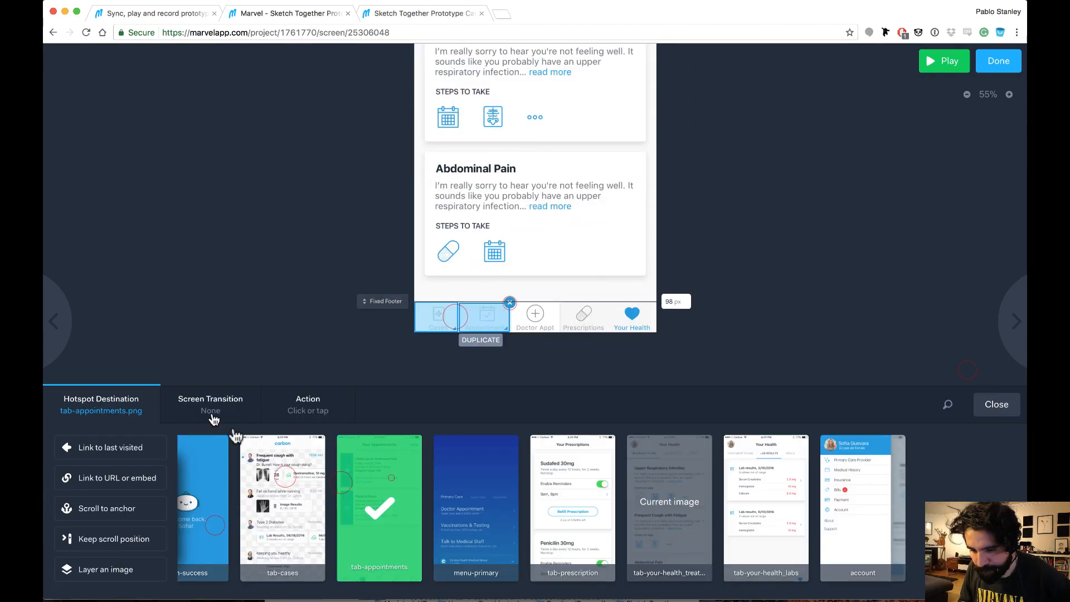
Step: Add hotspots over the Doctor Appt and Prescriptions footer items of the treatment plans screen, linking Doctor Appt to menu-primary
{"action": "left_click_drag", "start_coordinate": [559, 303], "coordinate": [511, 331]}
{"action": "left_click", "coordinate": [476, 502]}
{"action": "left_click_drag", "start_coordinate": [609, 303], "coordinate": [562, 332]}
{"action": "left_click", "coordinate": [502, 476]}
{"action": "left_click", "coordinate": [787, 354]}
Step: Return to the tab-cases screen and examine its fixed header, fixed footer and footer hotspots
{"action": "scroll", "coordinate": [787, 354], "scroll_direction": "up", "scroll_amount": 5}
{"action": "key", "text": "Left"}
{"action": "key", "text": "Left"}
{"action": "key", "text": "Left"}
{"action": "key", "text": "Left"}
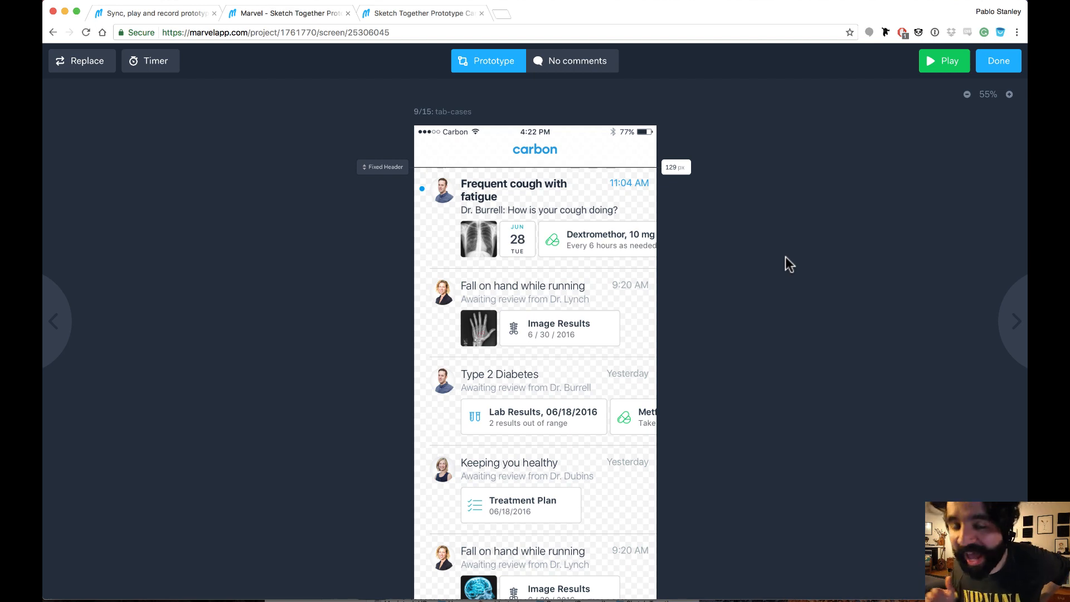
{"action": "scroll", "coordinate": [784, 257], "scroll_direction": "down", "scroll_amount": 5}
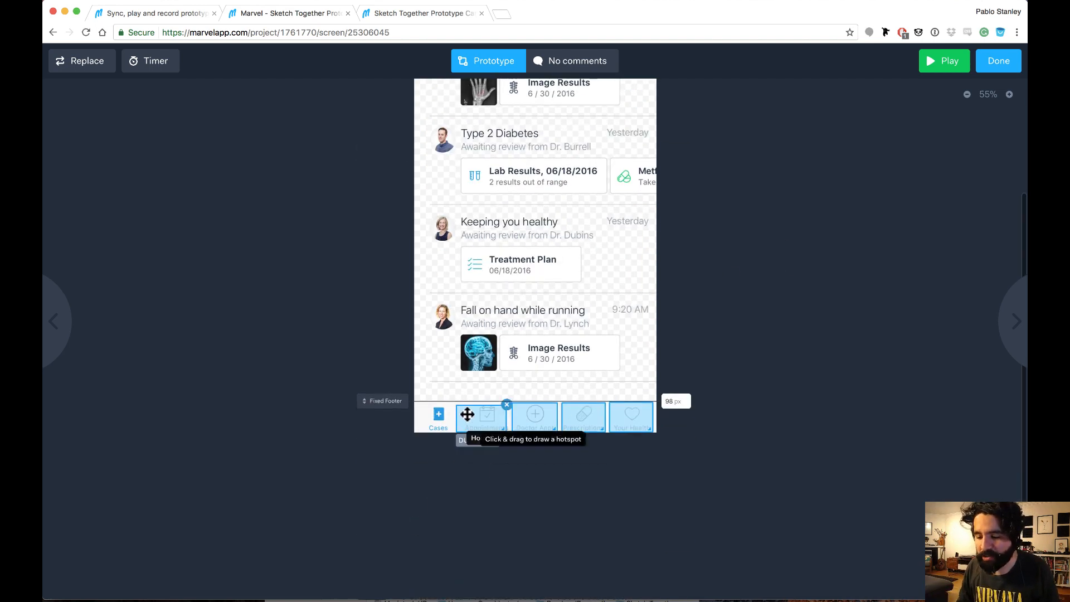
{"action": "scroll", "coordinate": [590, 453], "scroll_direction": "up", "scroll_amount": 5}
{"action": "scroll", "coordinate": [590, 454], "scroll_direction": "down", "scroll_amount": 6}
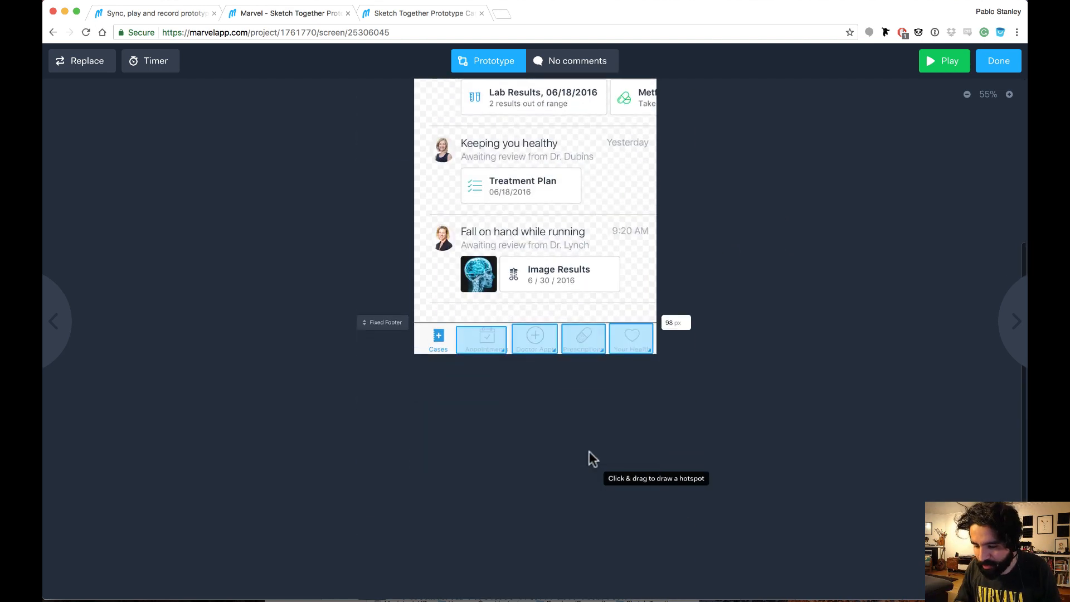
Step: Look over the footer hotspots and fixed areas on the tab-appointments and tab-prescription screens
{"action": "key", "text": "Right"}
{"action": "scroll", "coordinate": [666, 312], "scroll_direction": "up", "scroll_amount": 5}
{"action": "scroll", "coordinate": [667, 312], "scroll_direction": "down", "scroll_amount": 1}
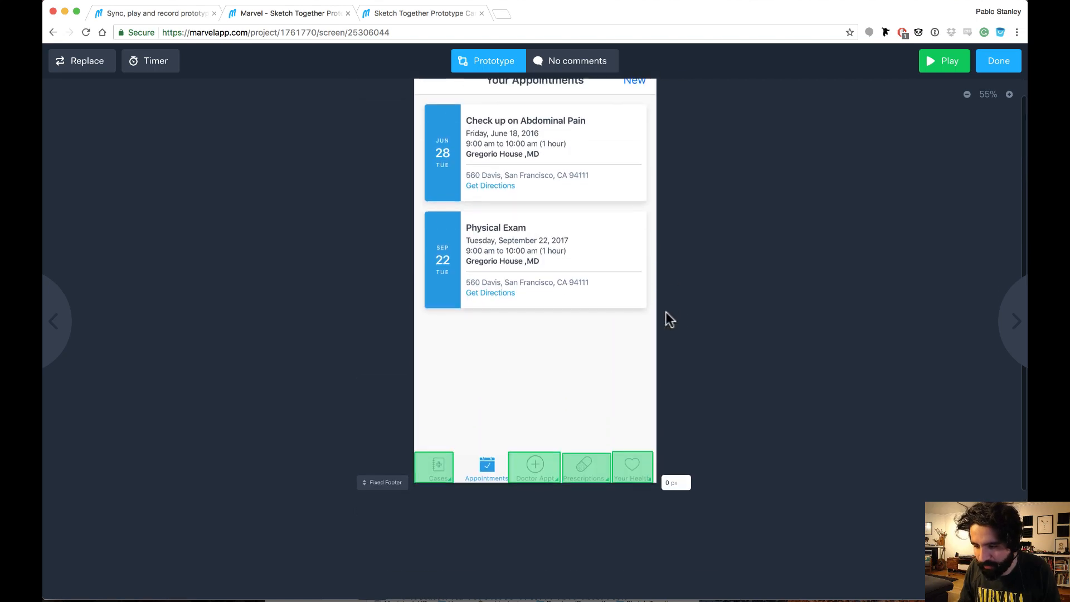
{"action": "key", "text": "Right"}
{"action": "scroll", "coordinate": [580, 430], "scroll_direction": "down", "scroll_amount": 5}
{"action": "scroll", "coordinate": [583, 402], "scroll_direction": "up", "scroll_amount": 5}
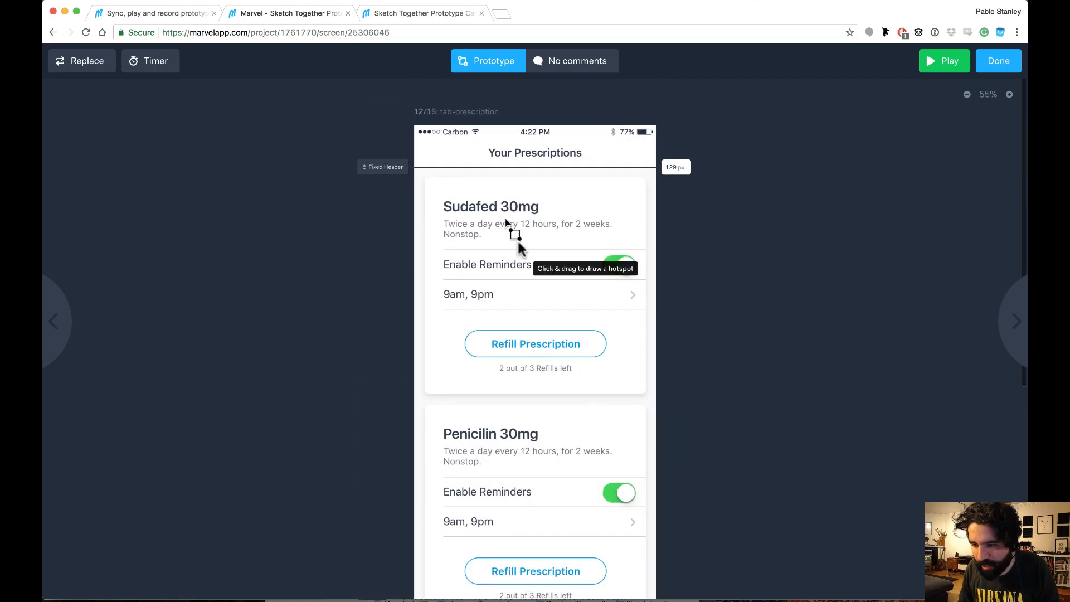
{"action": "scroll", "coordinate": [382, 205], "scroll_direction": "down", "scroll_amount": 5}
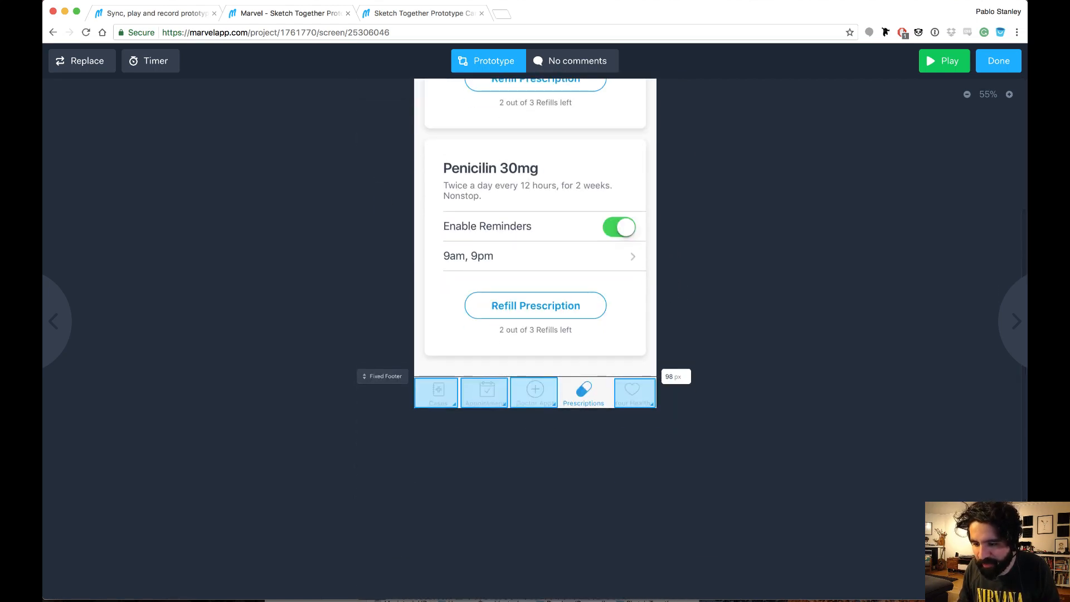
Step: Check the hotspots and fixed areas on the Your Health treatment plans and tab-your-health_labs screens
{"action": "key", "text": "Right"}
{"action": "scroll", "coordinate": [375, 404], "scroll_direction": "down", "scroll_amount": 2}
{"action": "scroll", "coordinate": [376, 390], "scroll_direction": "up", "scroll_amount": 5}
{"action": "scroll", "coordinate": [376, 380], "scroll_direction": "down", "scroll_amount": 5}
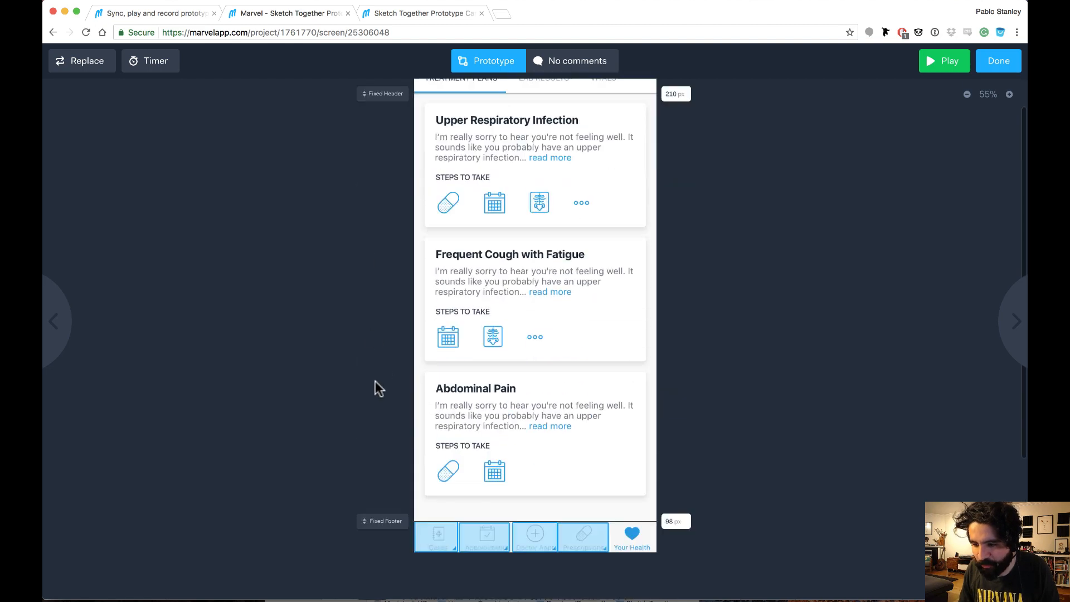
{"action": "scroll", "coordinate": [528, 385], "scroll_direction": "up", "scroll_amount": 5}
{"action": "key", "text": "Left"}
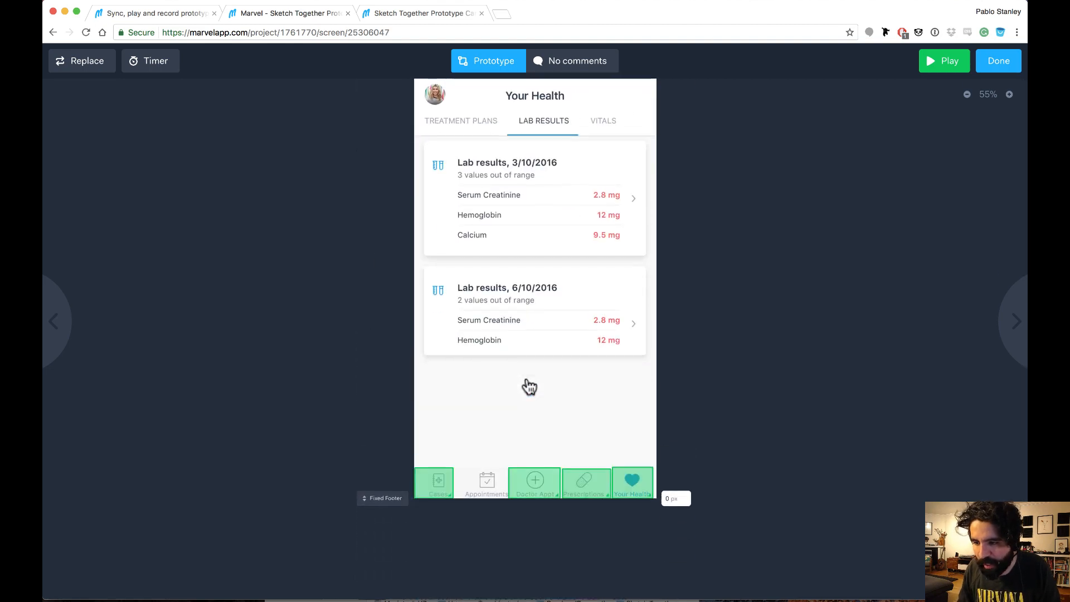
{"action": "scroll", "coordinate": [522, 390], "scroll_direction": "down", "scroll_amount": 3}
{"action": "scroll", "coordinate": [504, 391], "scroll_direction": "up", "scroll_amount": 3}
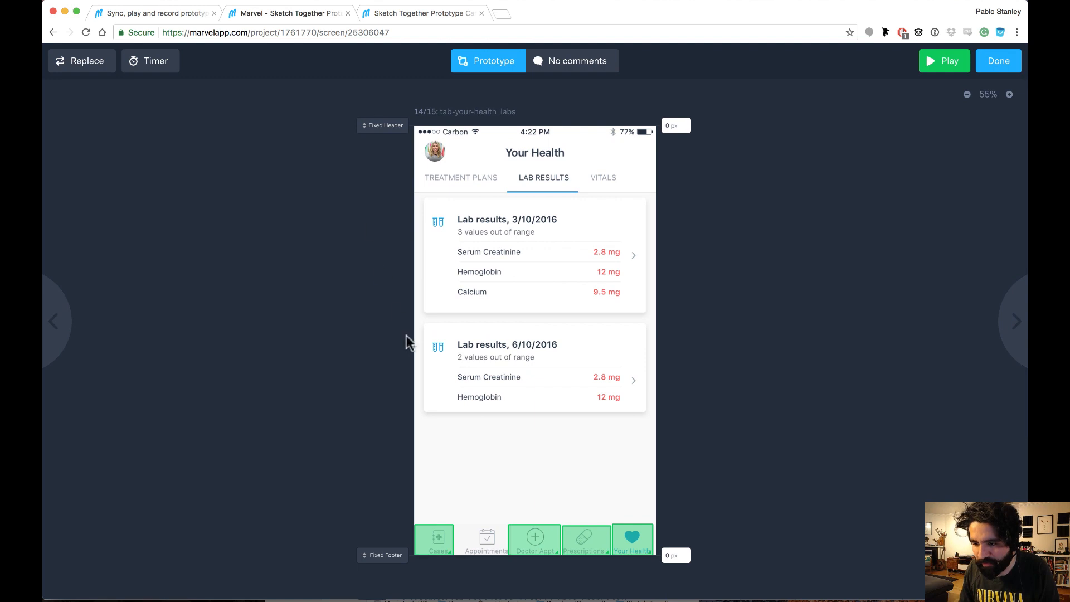
{"action": "scroll", "coordinate": [406, 336], "scroll_direction": "down", "scroll_amount": 3}
{"action": "scroll", "coordinate": [406, 335], "scroll_direction": "up", "scroll_amount": 3}
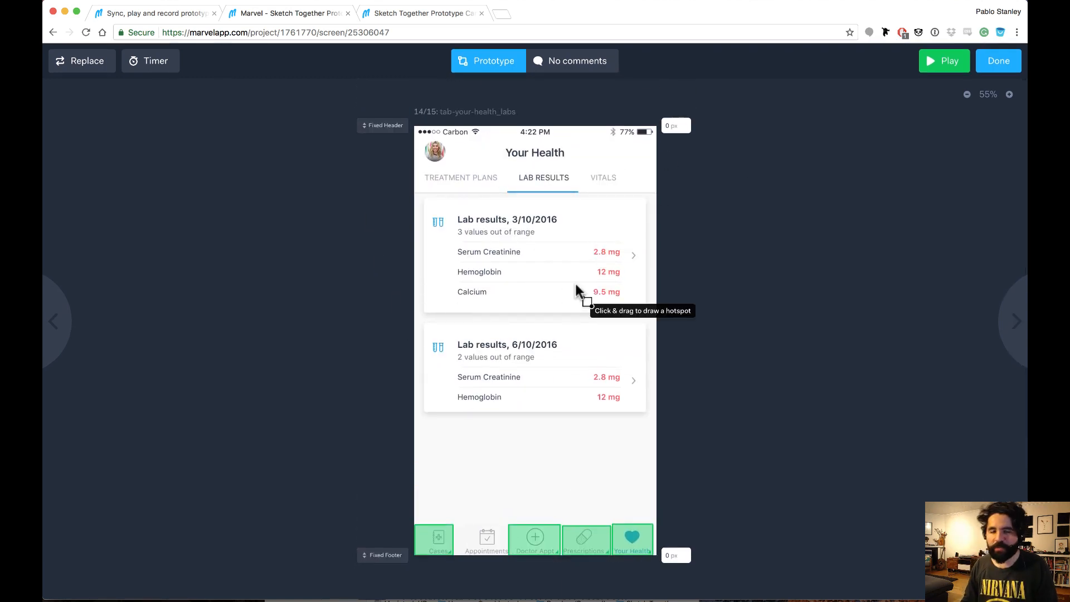
{"action": "scroll", "coordinate": [577, 291], "scroll_direction": "down", "scroll_amount": 3}
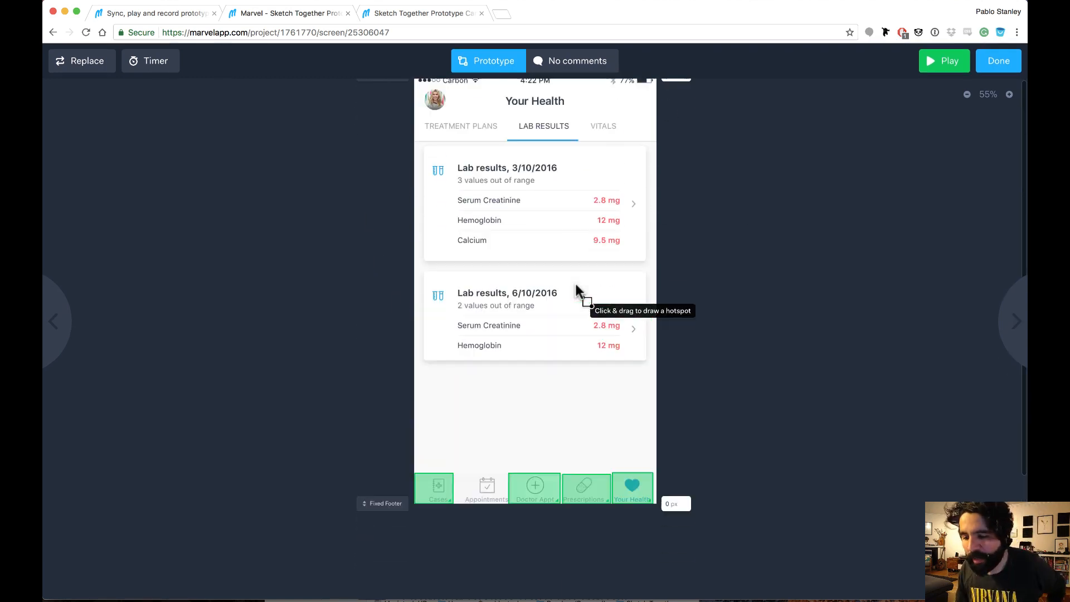
{"action": "scroll", "coordinate": [577, 290], "scroll_direction": "up", "scroll_amount": 3}
Step: Add a hotspot over the bottom centre of the menu-primary screen and link it to the last visited screen
{"action": "key", "text": "Left"}
{"action": "key", "text": "Left"}
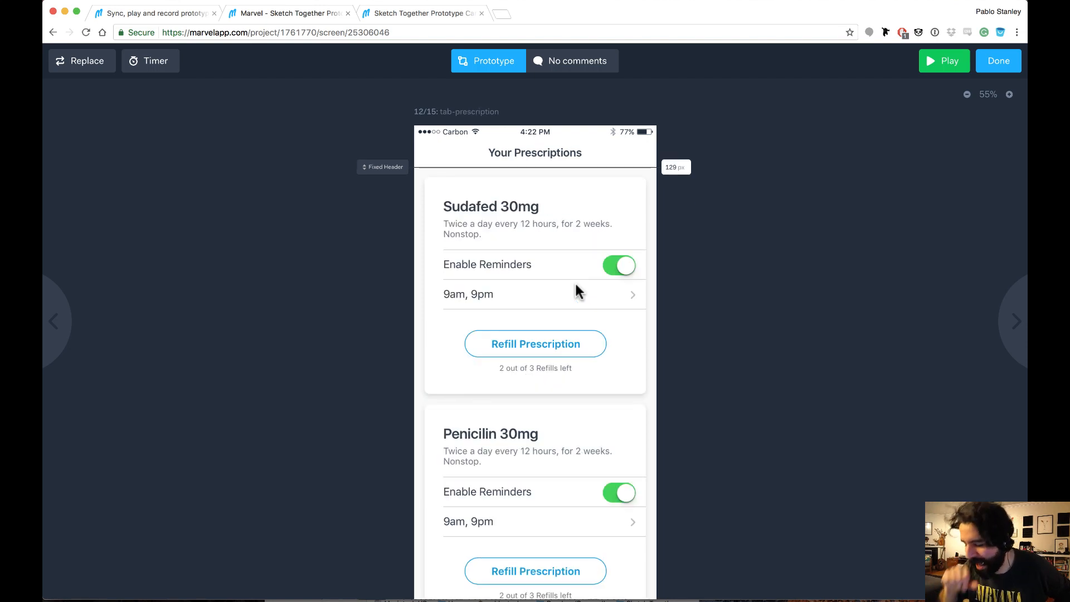
{"action": "key", "text": "Left"}
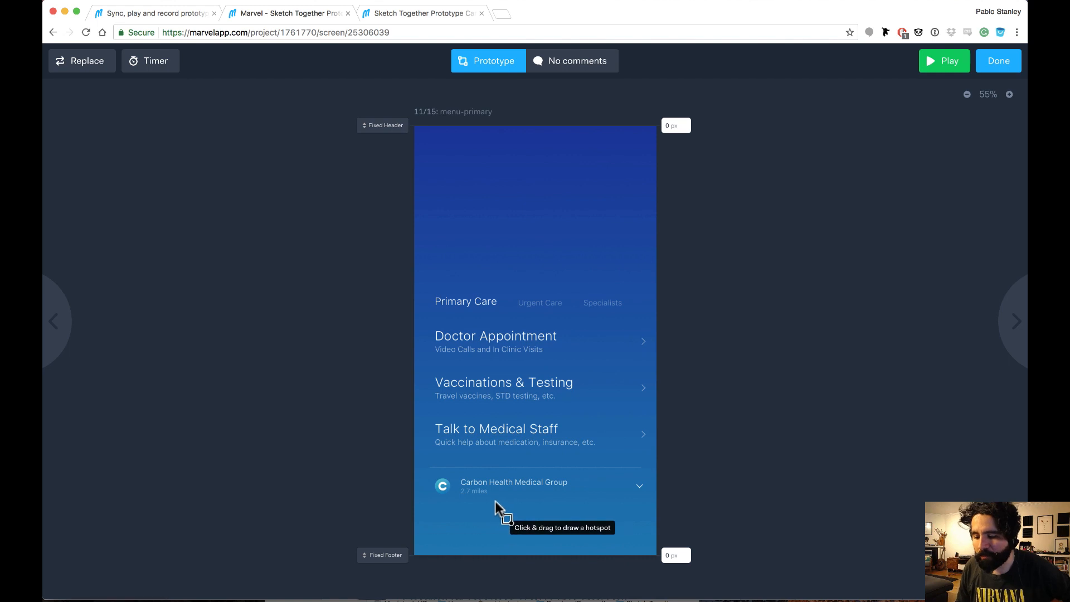
{"action": "left_click_drag", "start_coordinate": [496, 503], "coordinate": [579, 567]}
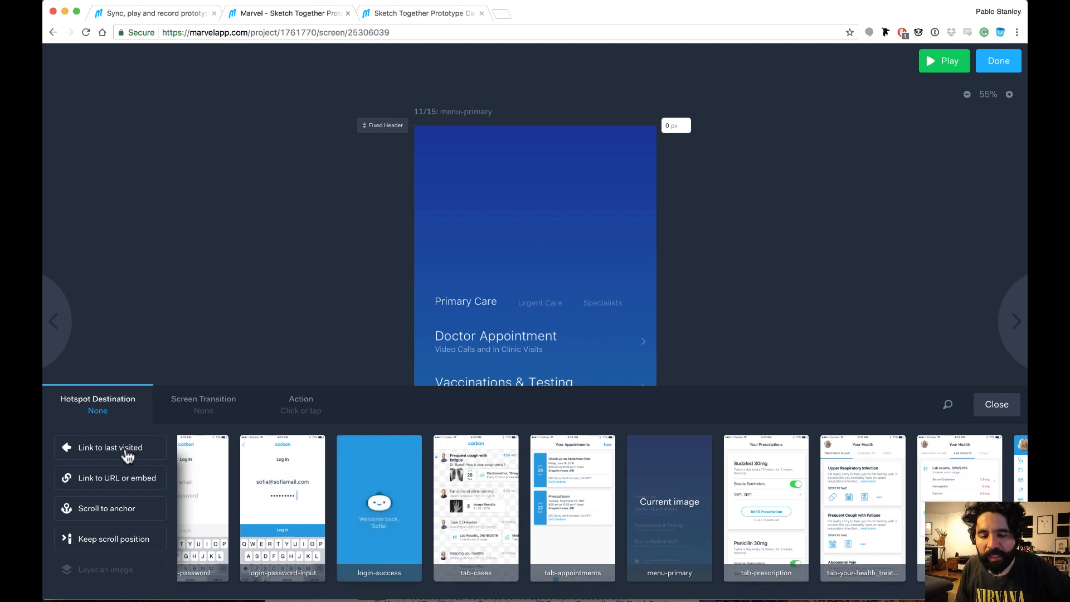
{"action": "left_click", "coordinate": [128, 456]}
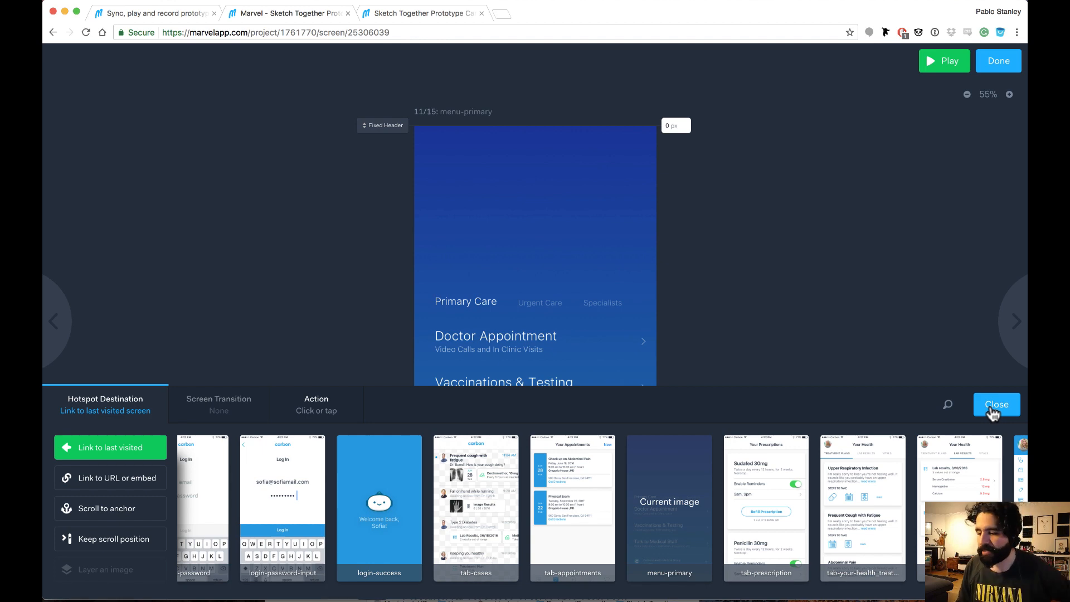
{"action": "left_click", "coordinate": [991, 413]}
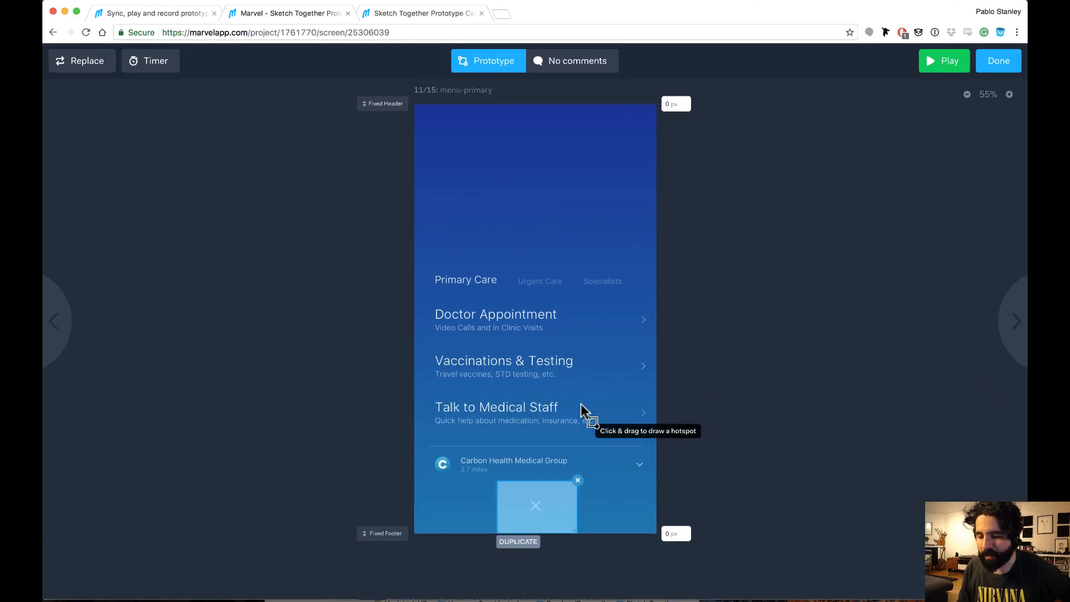
Step: On the tab-your-health_treatment screen, add a hotspot over Lab Results linking to tab-your-health_labs with a Fade transition
{"action": "key", "text": "Right"}
{"action": "key", "text": "Right"}
{"action": "key", "text": "Right"}
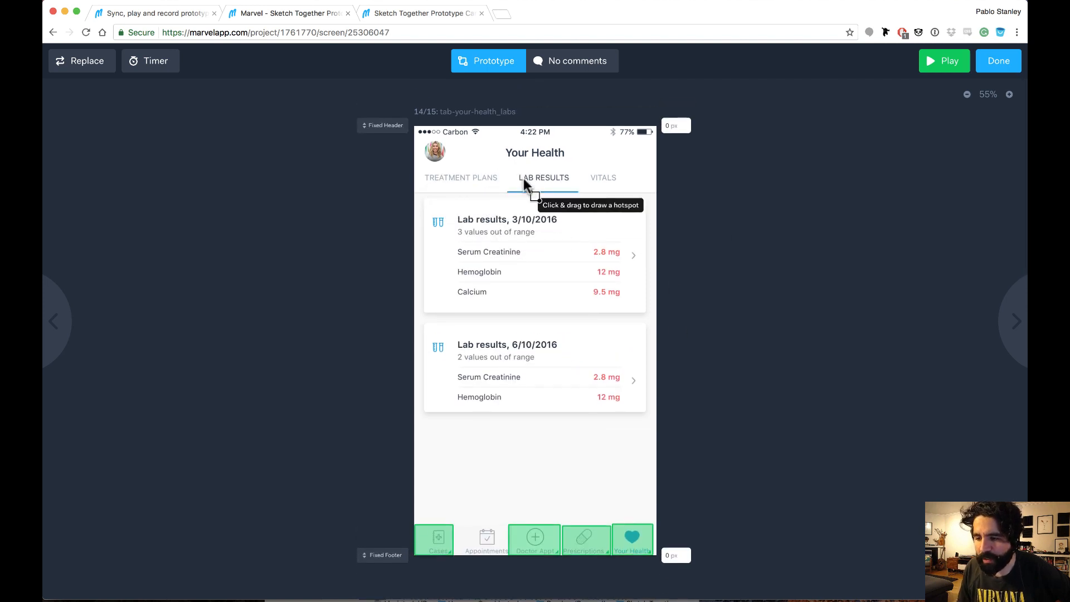
{"action": "key", "text": "Left"}
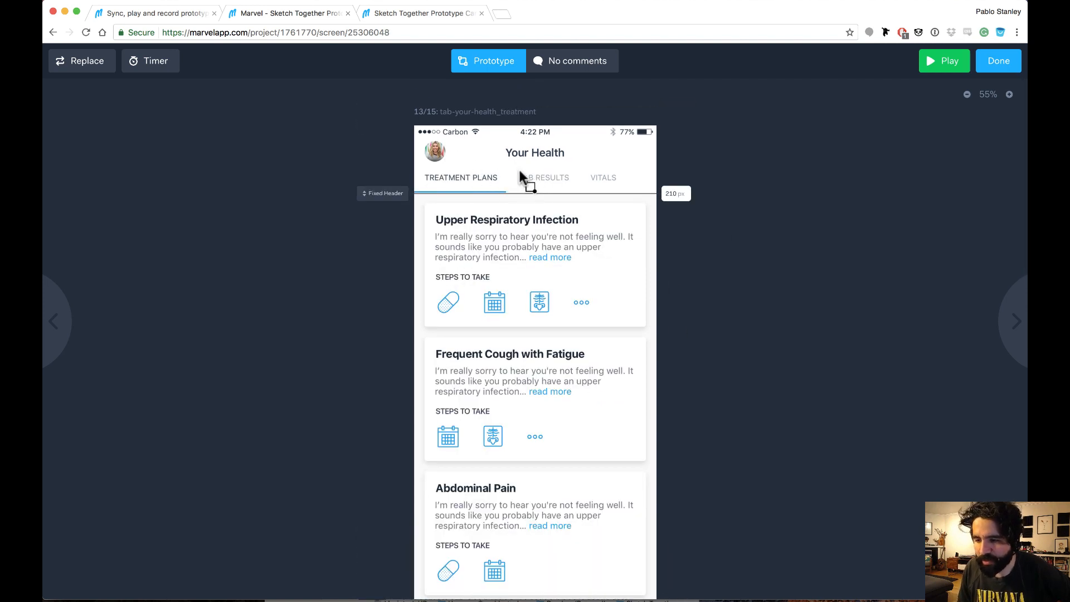
{"action": "left_click_drag", "start_coordinate": [507, 161], "coordinate": [580, 192]}
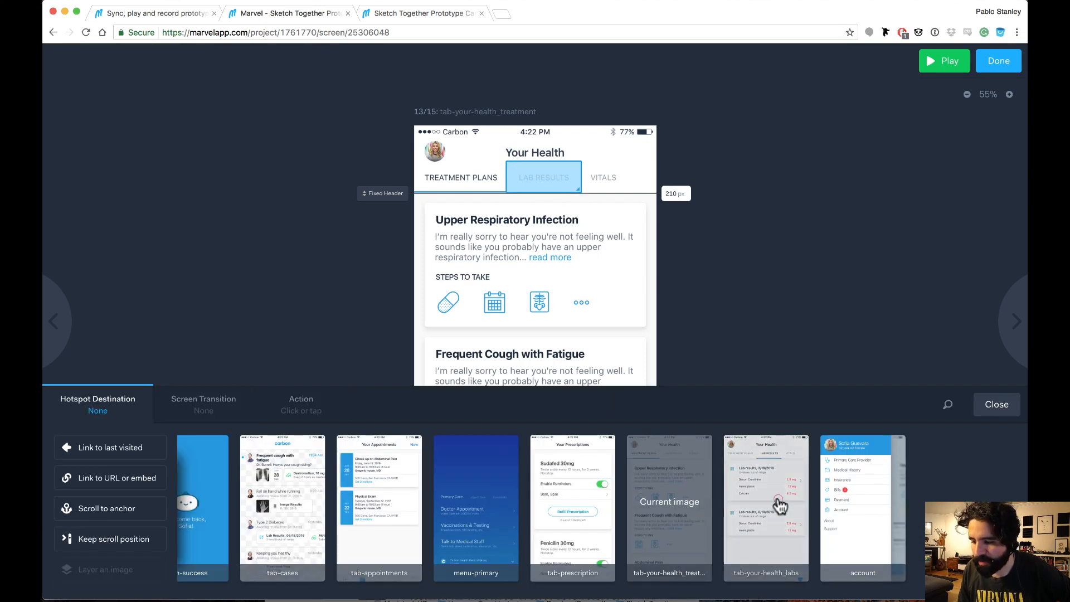
{"action": "left_click", "coordinate": [779, 505]}
{"action": "left_click", "coordinate": [227, 417]}
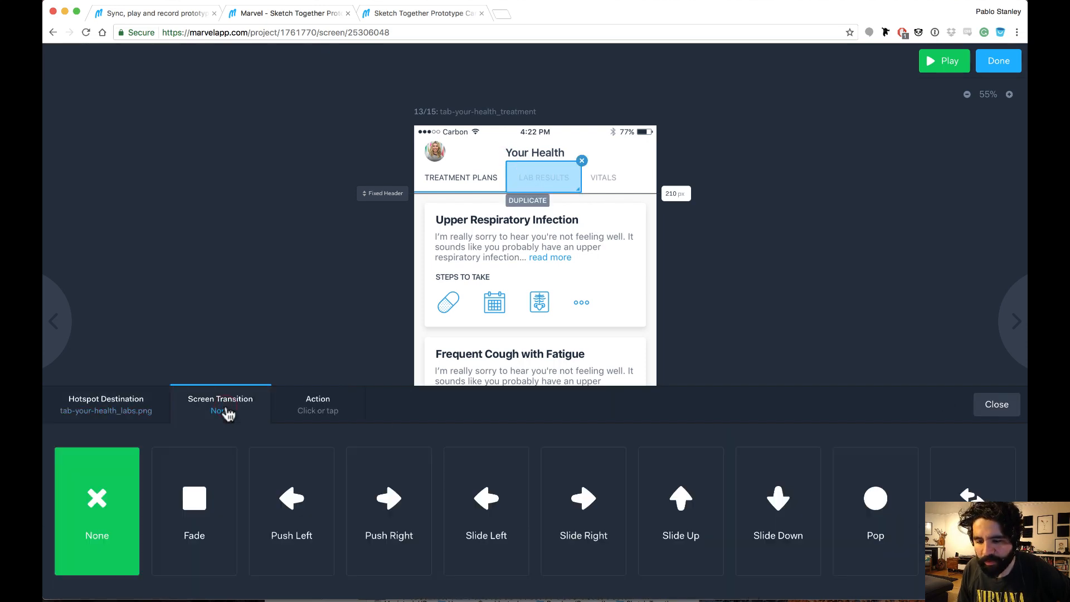
{"action": "left_click", "coordinate": [200, 505]}
{"action": "left_click", "coordinate": [997, 405]}
Step: On the tab-your-health_labs screen, add a hotspot over Treatment Plans linking to tab-your-health_treatment with a Fade transition
{"action": "key", "text": "Right"}
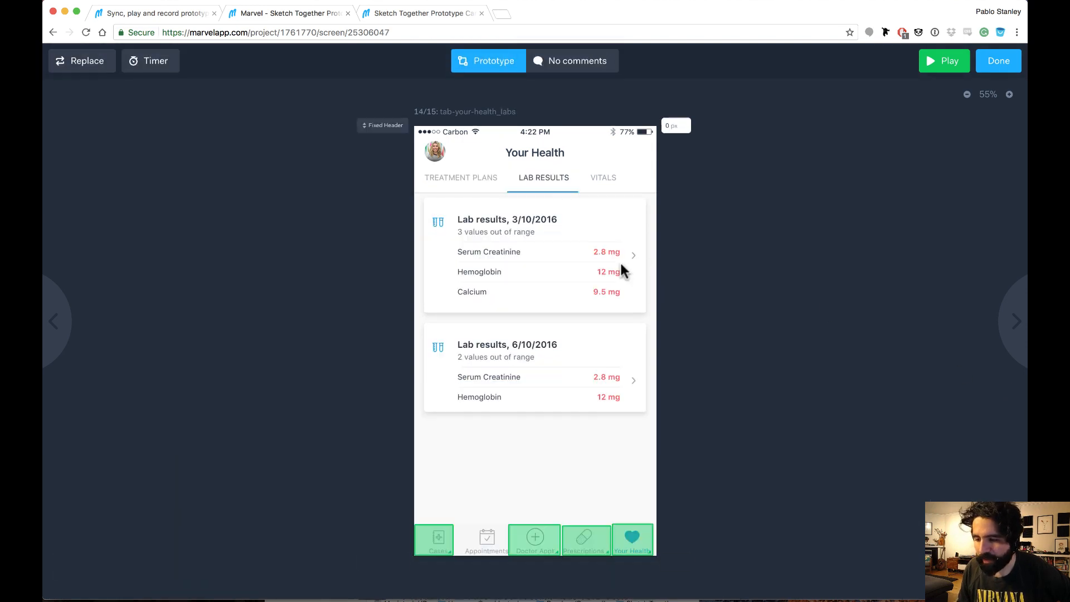
{"action": "left_click_drag", "start_coordinate": [502, 164], "coordinate": [415, 192]}
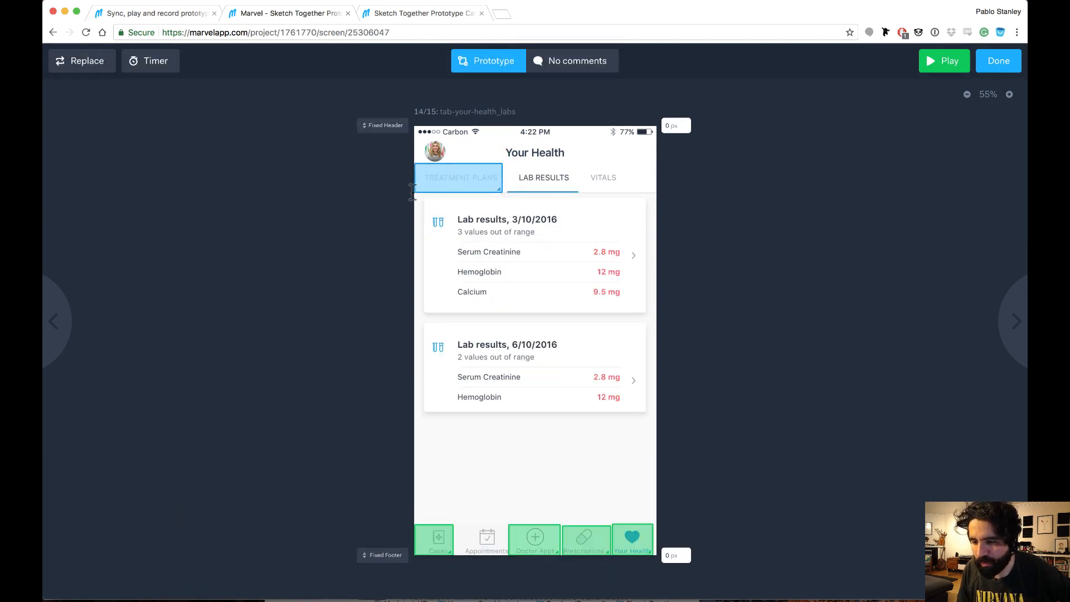
{"action": "left_click", "coordinate": [590, 497]}
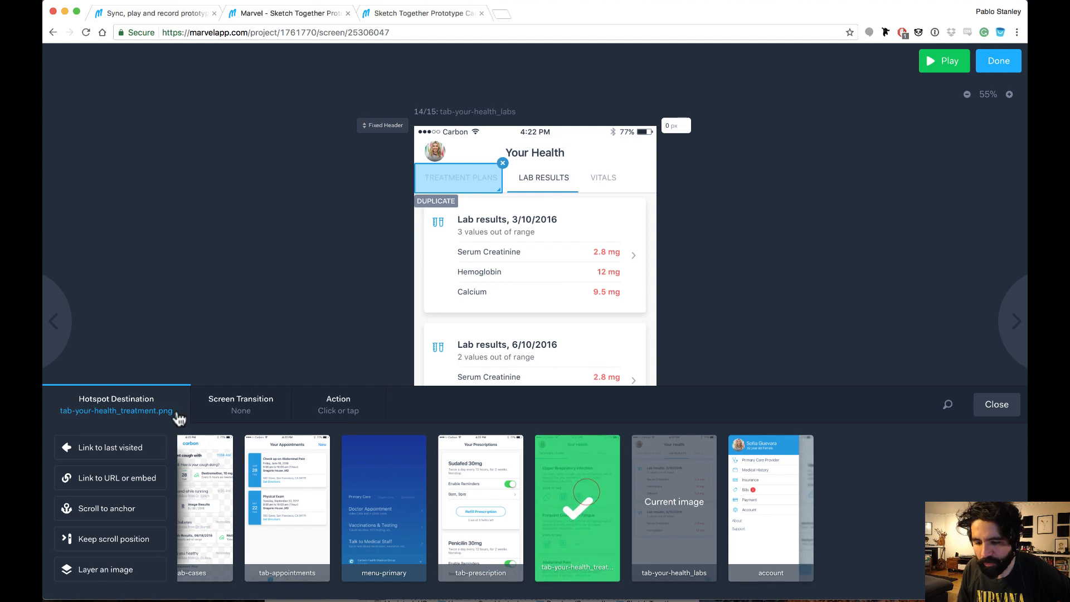
{"action": "left_click", "coordinate": [250, 415]}
{"action": "left_click", "coordinate": [198, 515]}
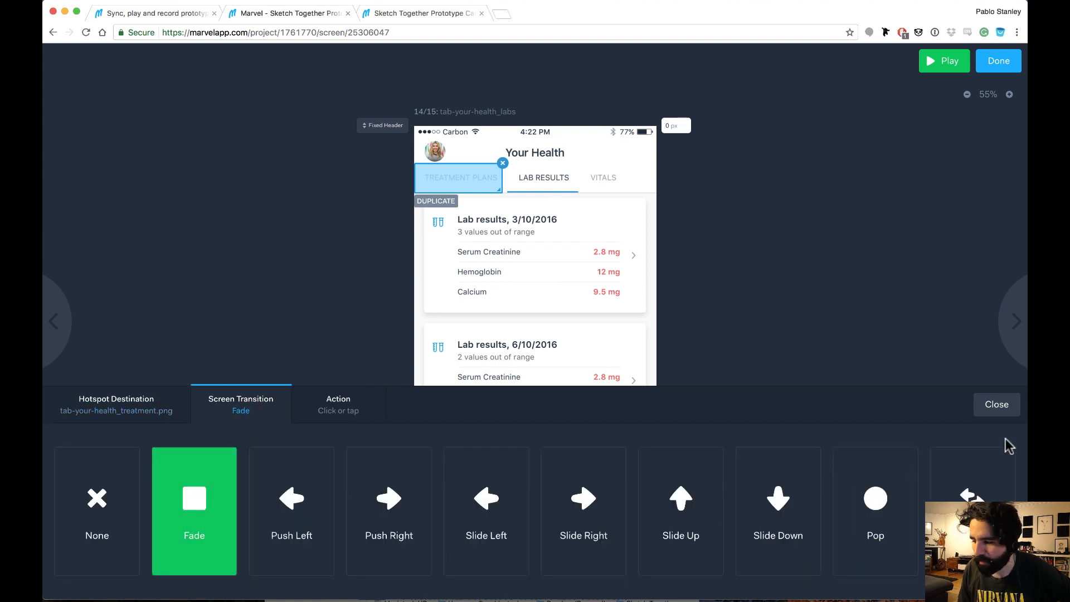
{"action": "left_click", "coordinate": [998, 411]}
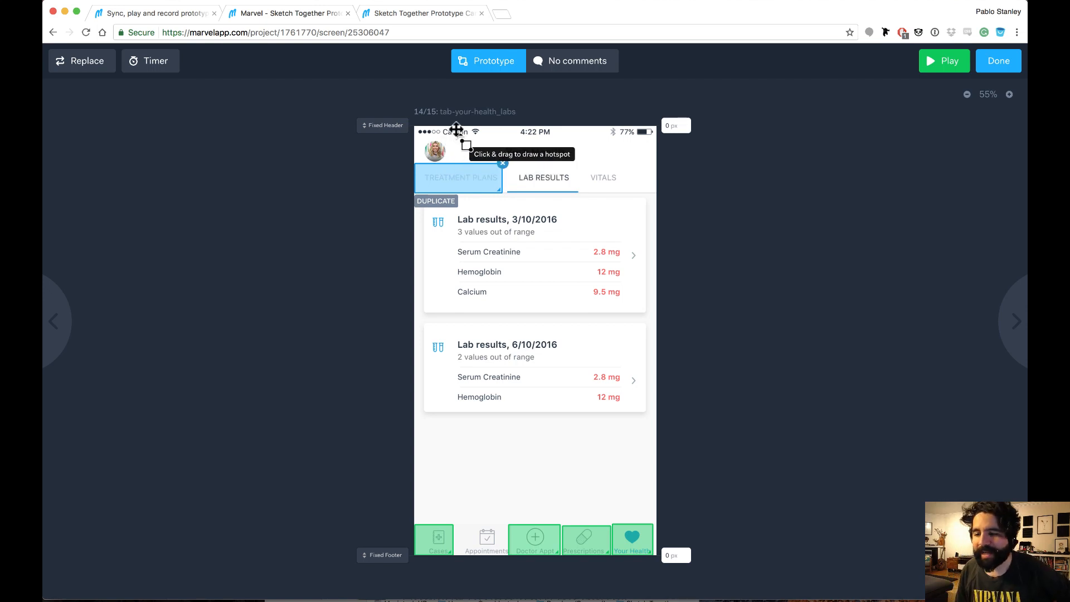
Step: Add a hotspot over the profile photo on the lab results screen, linking to account with a Push Right transition
{"action": "left_click_drag", "start_coordinate": [456, 129], "coordinate": [407, 162]}
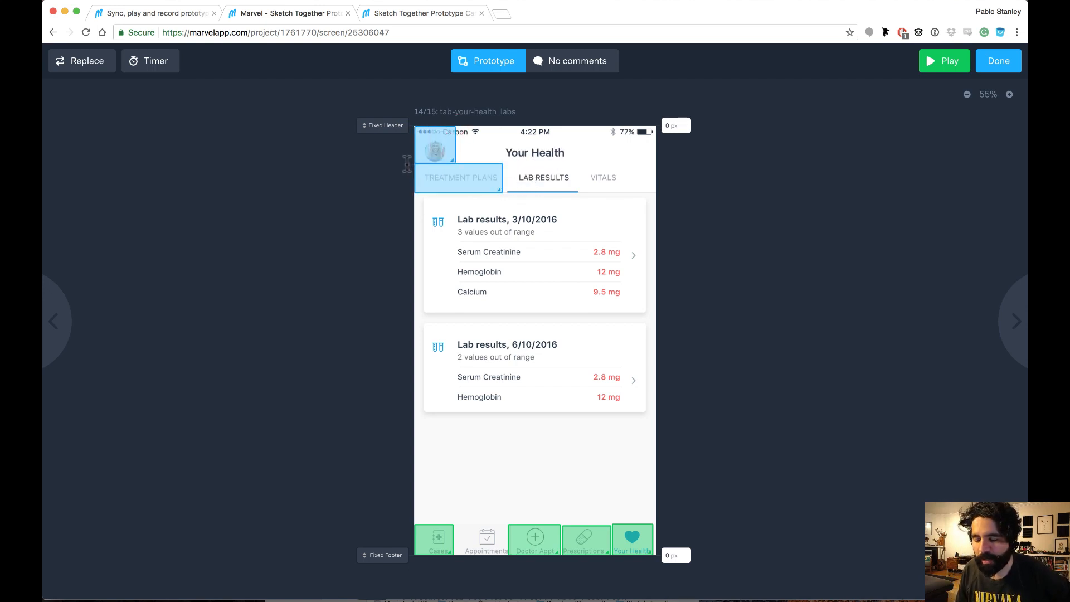
{"action": "left_click", "coordinate": [794, 510]}
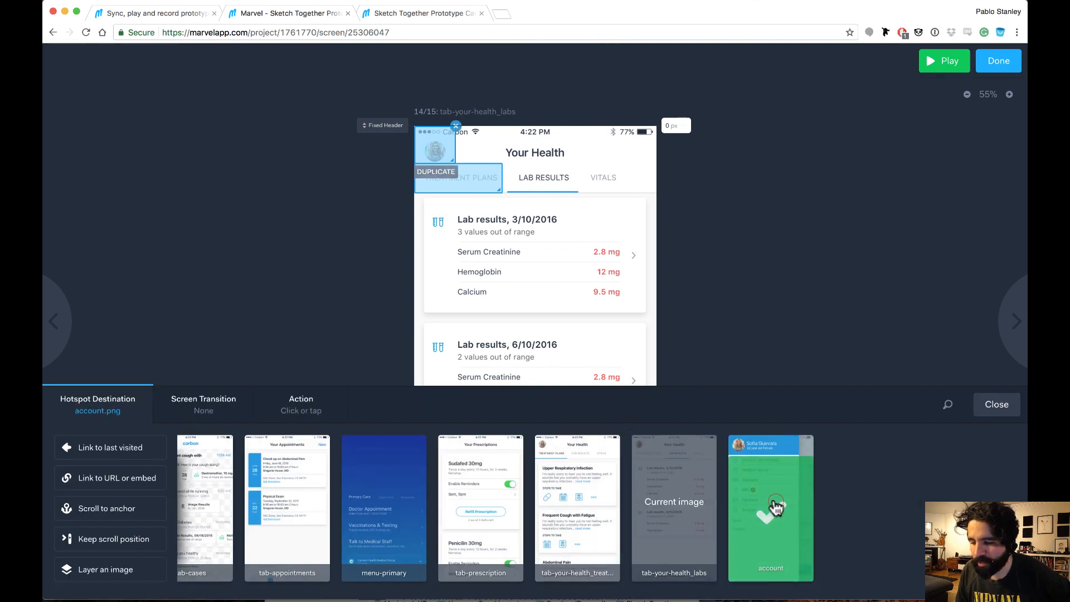
{"action": "left_click", "coordinate": [204, 406]}
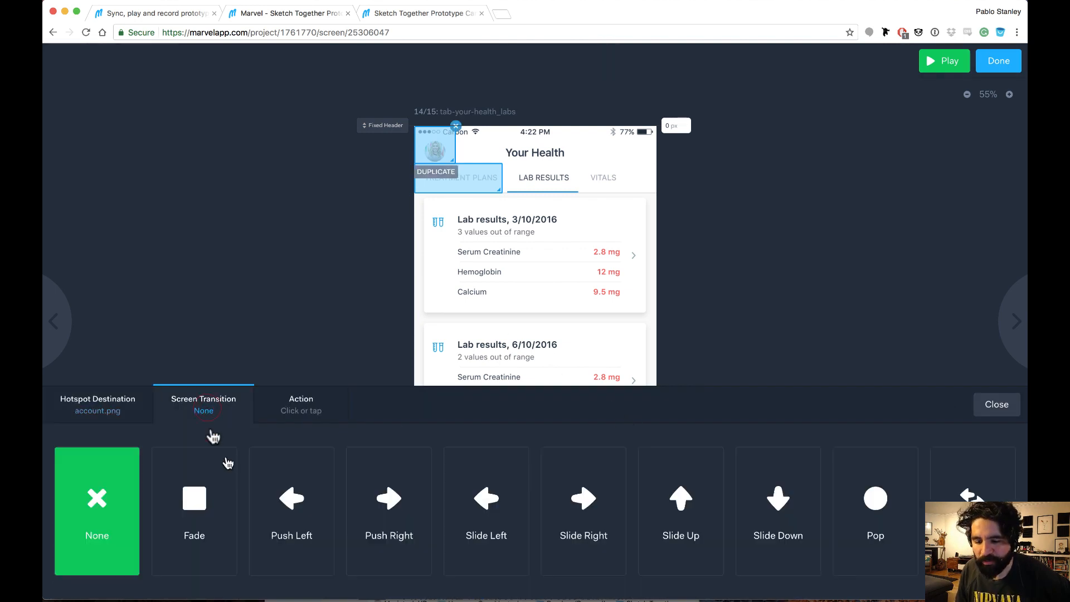
{"action": "left_click", "coordinate": [399, 521]}
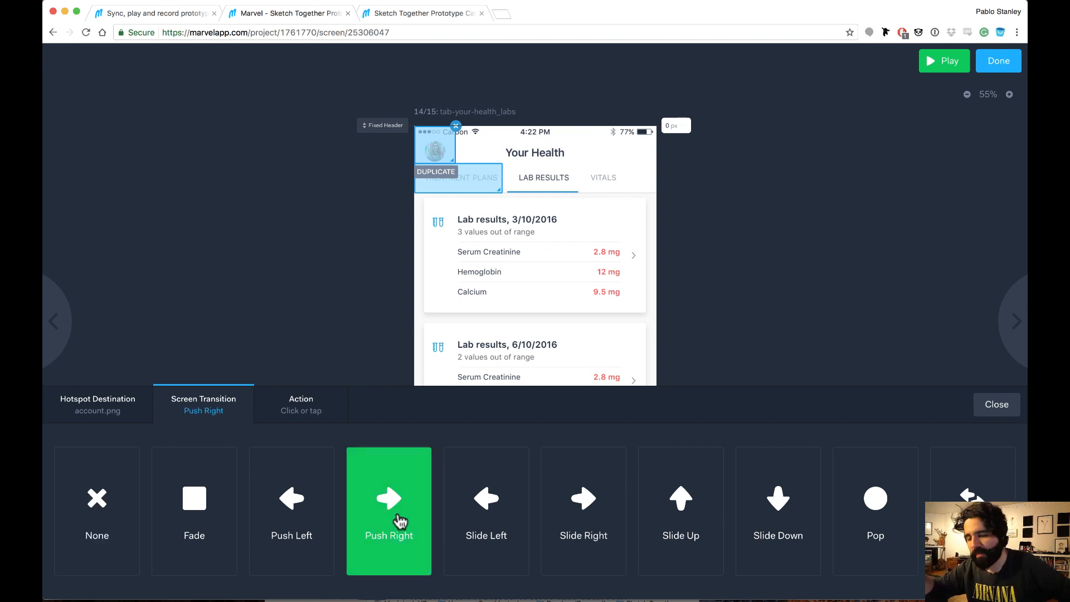
{"action": "left_click", "coordinate": [997, 404]}
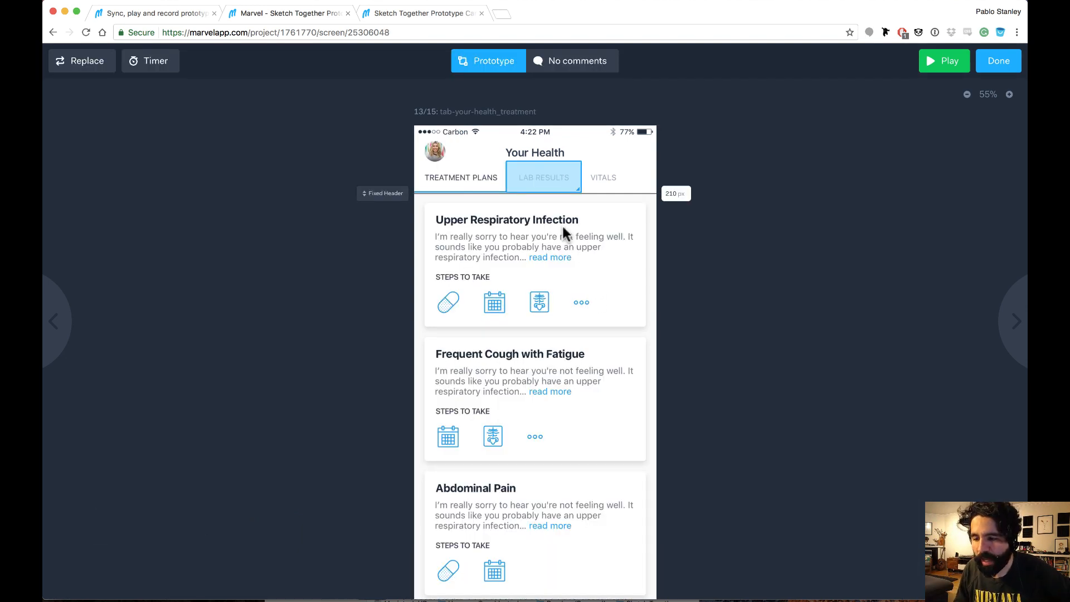
Step: Duplicate the profile photo hotspot onto the tab-your-health_treatment screen, keeping tab-your-health_labs selected too
{"action": "key", "text": "Right"}
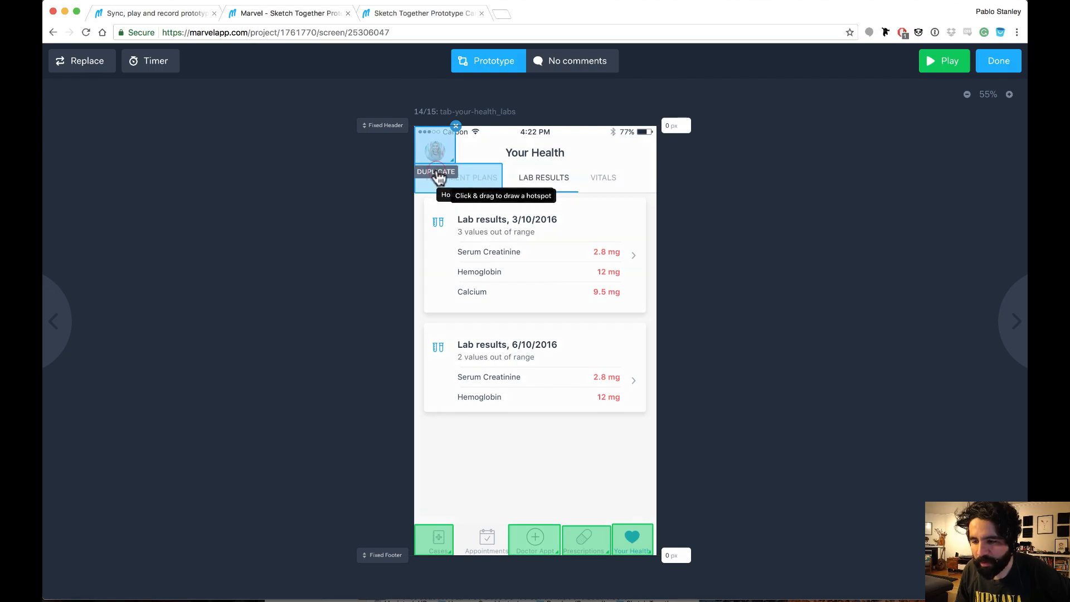
{"action": "left_click", "coordinate": [437, 173]}
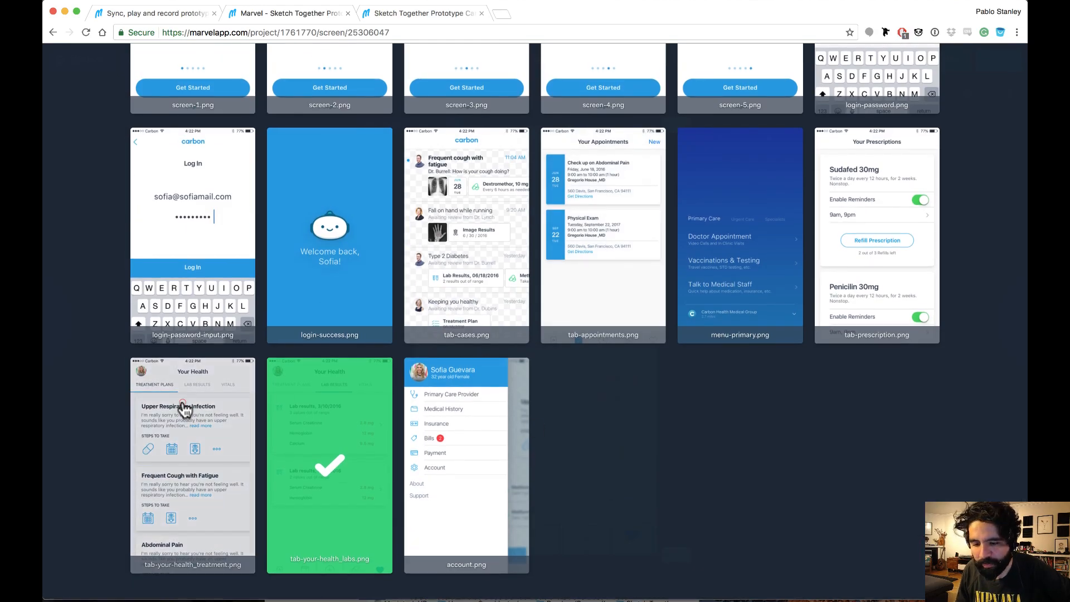
{"action": "left_click", "coordinate": [184, 407], "text": "shift"}
{"action": "scroll", "coordinate": [758, 261], "scroll_direction": "up", "scroll_amount": 5}
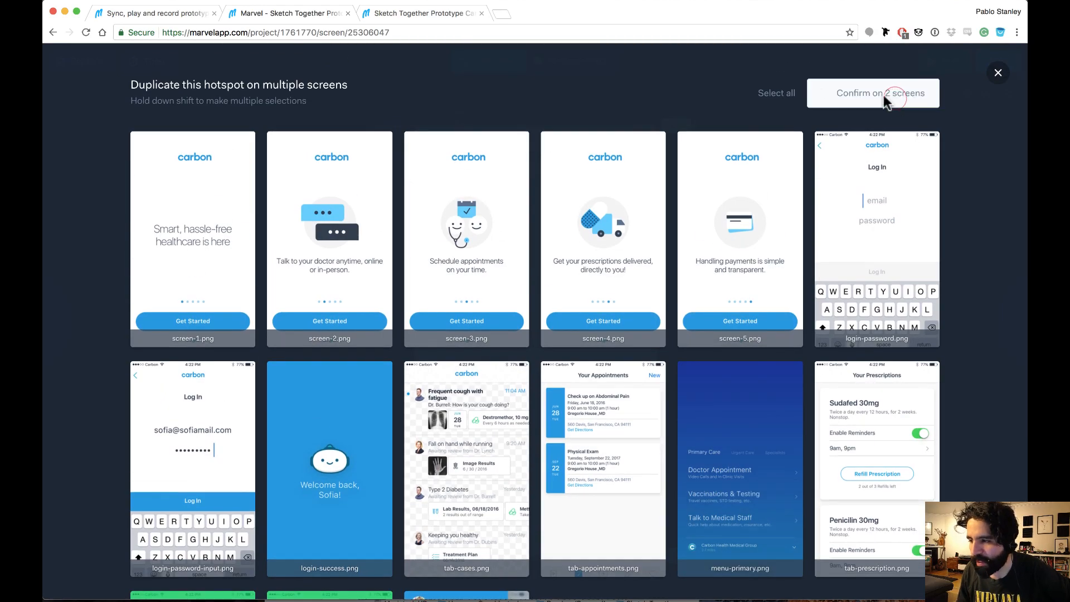
{"action": "left_click", "coordinate": [887, 93]}
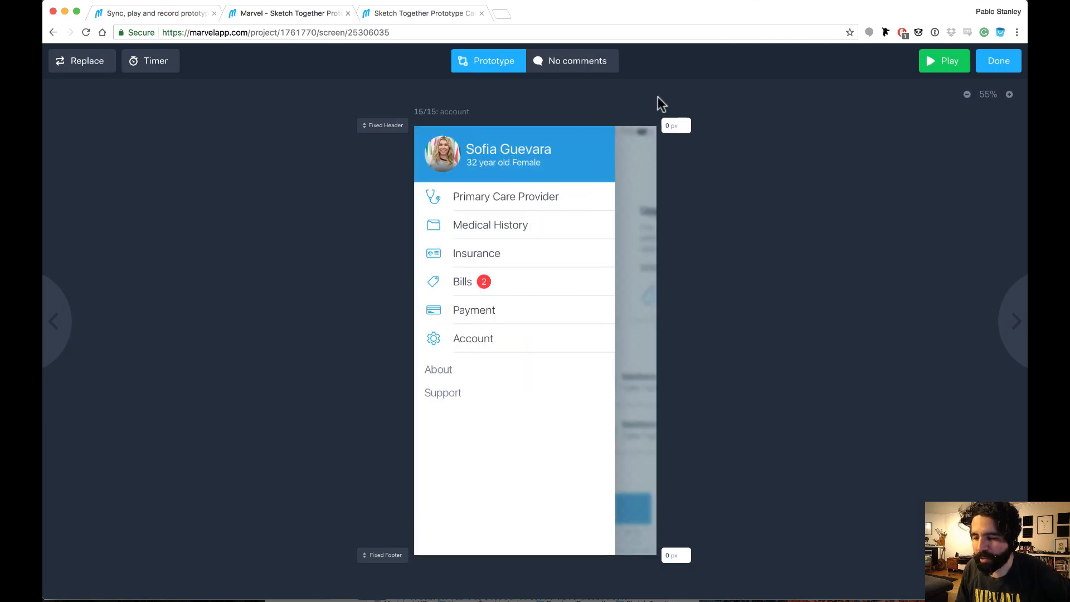
Step: On the account screen, draw a full-height hotspot over the dimmed strip beside the menu and link it to the last visited screen
{"action": "scroll", "coordinate": [614, 290], "scroll_direction": "down", "scroll_amount": 4}
{"action": "scroll", "coordinate": [646, 267], "scroll_direction": "up", "scroll_amount": 4}
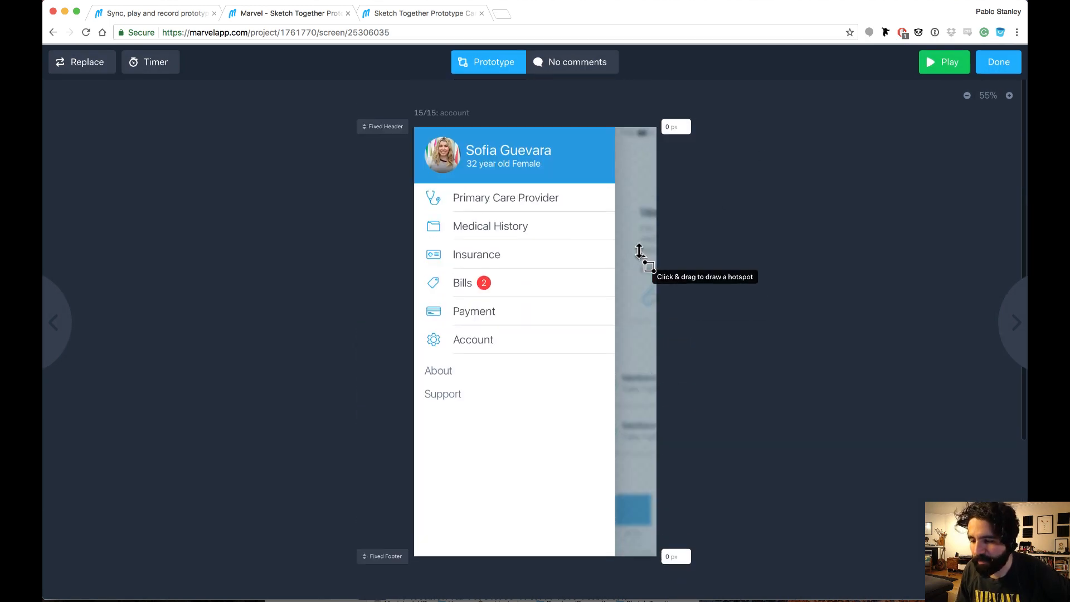
{"action": "left_click_drag", "start_coordinate": [607, 131], "coordinate": [671, 421]}
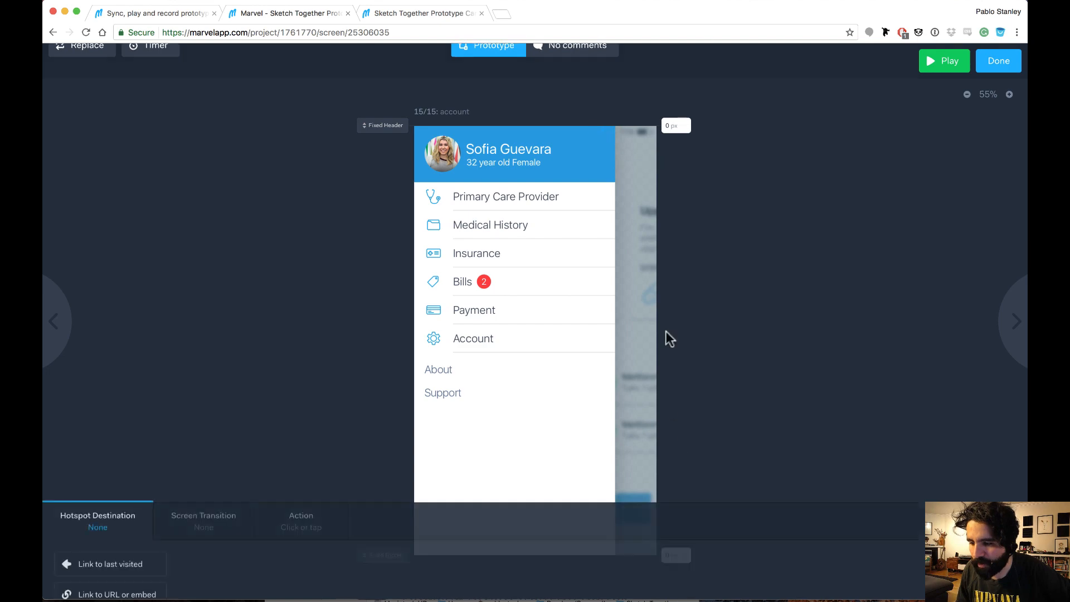
{"action": "left_click_drag", "start_coordinate": [652, 126], "coordinate": [606, 556]}
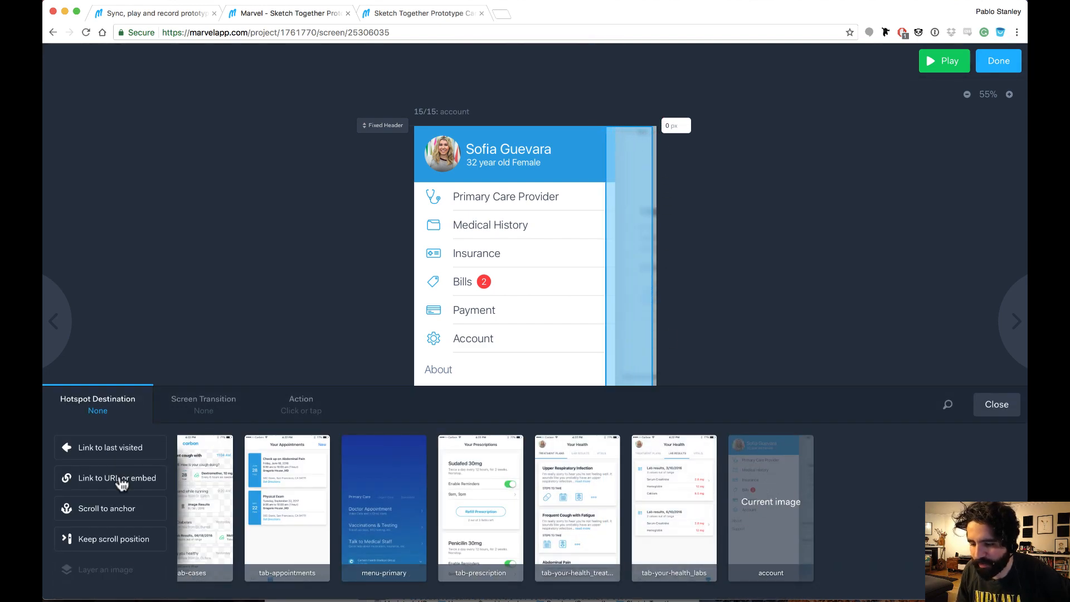
{"action": "left_click", "coordinate": [128, 453]}
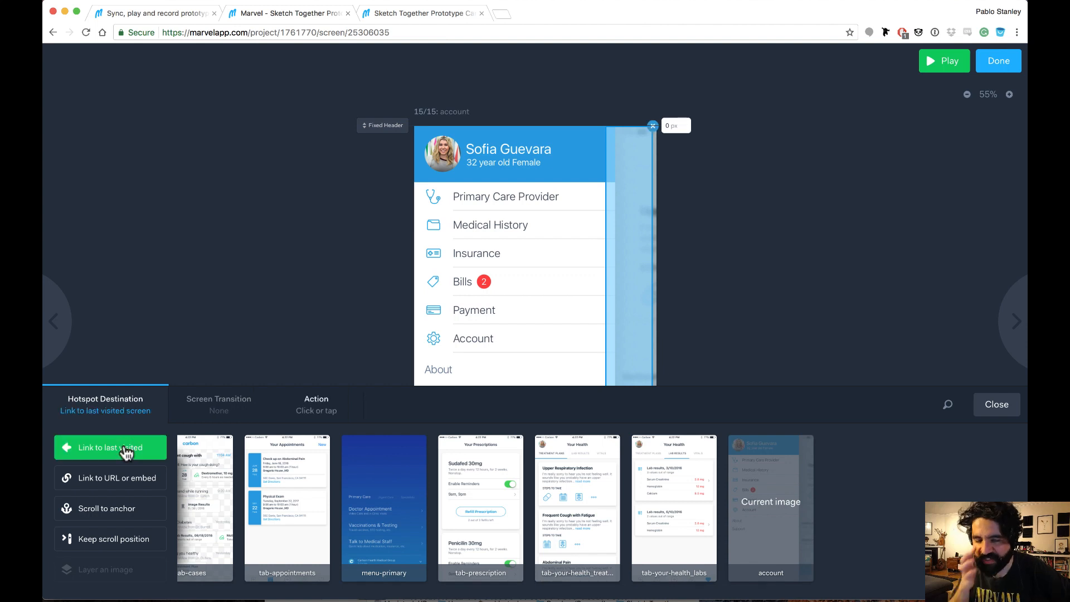
{"action": "left_click", "coordinate": [981, 406]}
Step: Widen the account screen's strip hotspot so it reaches the outer edge of the screen
{"action": "left_click", "coordinate": [651, 394]}
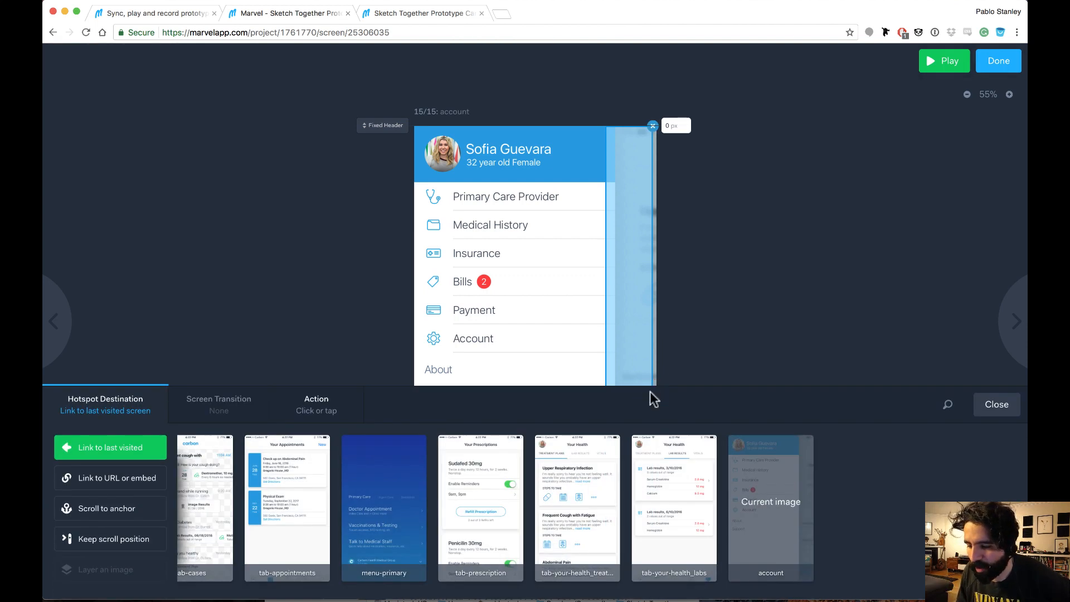
{"action": "left_click_drag", "start_coordinate": [653, 346], "coordinate": [659, 346]}
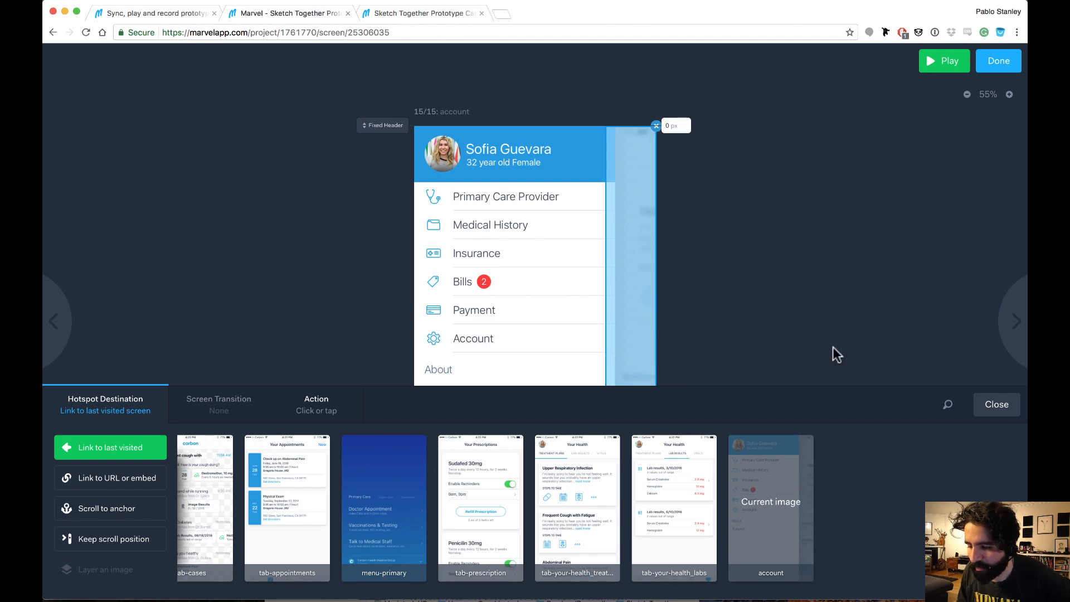
{"action": "left_click", "coordinate": [998, 406]}
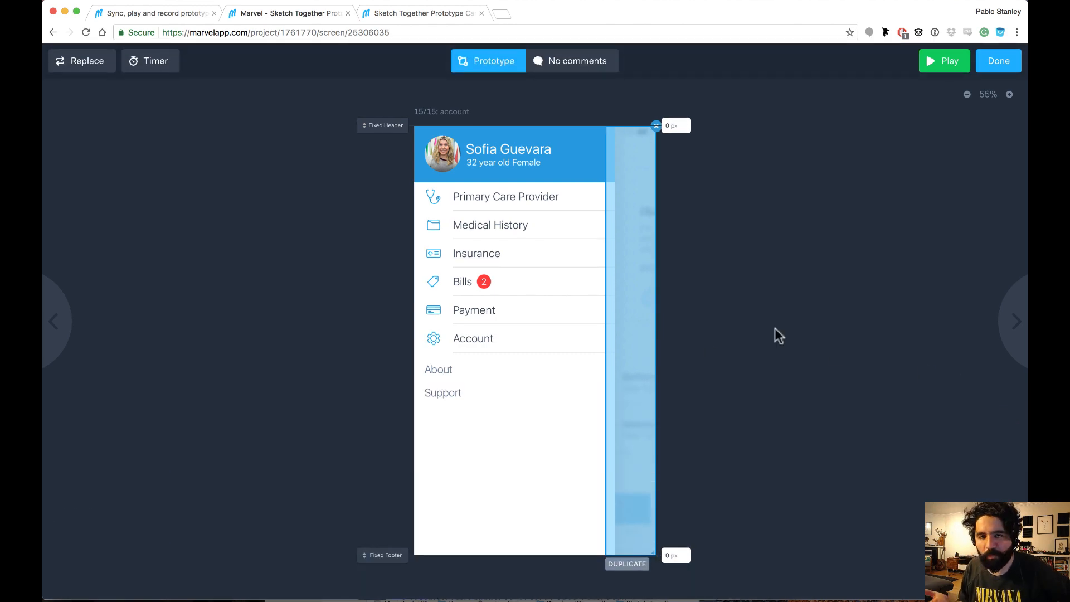
Step: Finish editing the screen, return to the project overview and dismiss the notice about the comment limit
{"action": "left_click", "coordinate": [999, 65]}
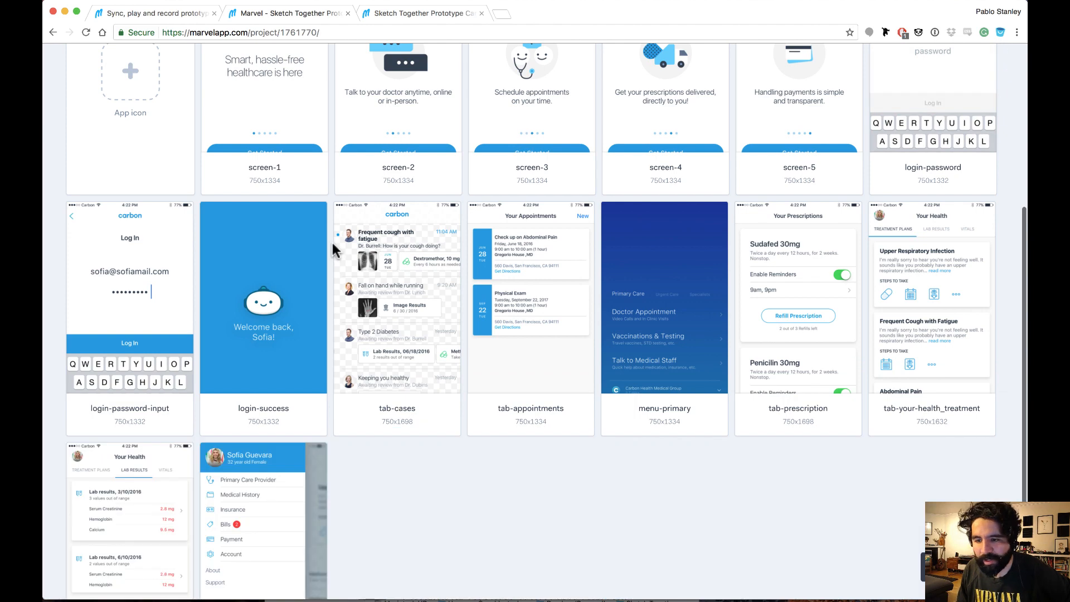
{"action": "scroll", "coordinate": [333, 251], "scroll_direction": "up", "scroll_amount": 2}
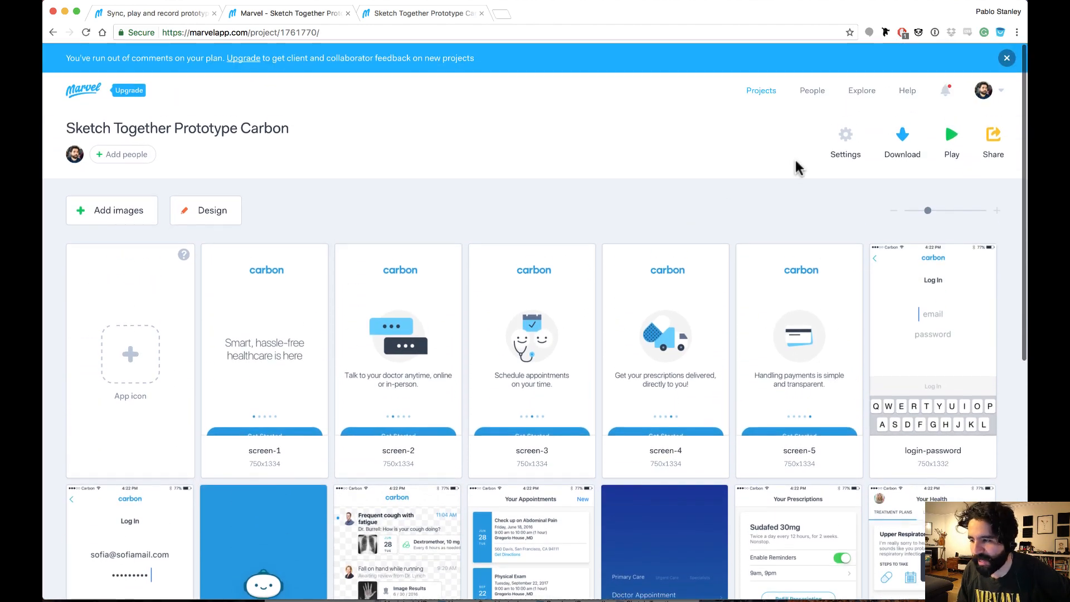
{"action": "left_click", "coordinate": [1000, 59]}
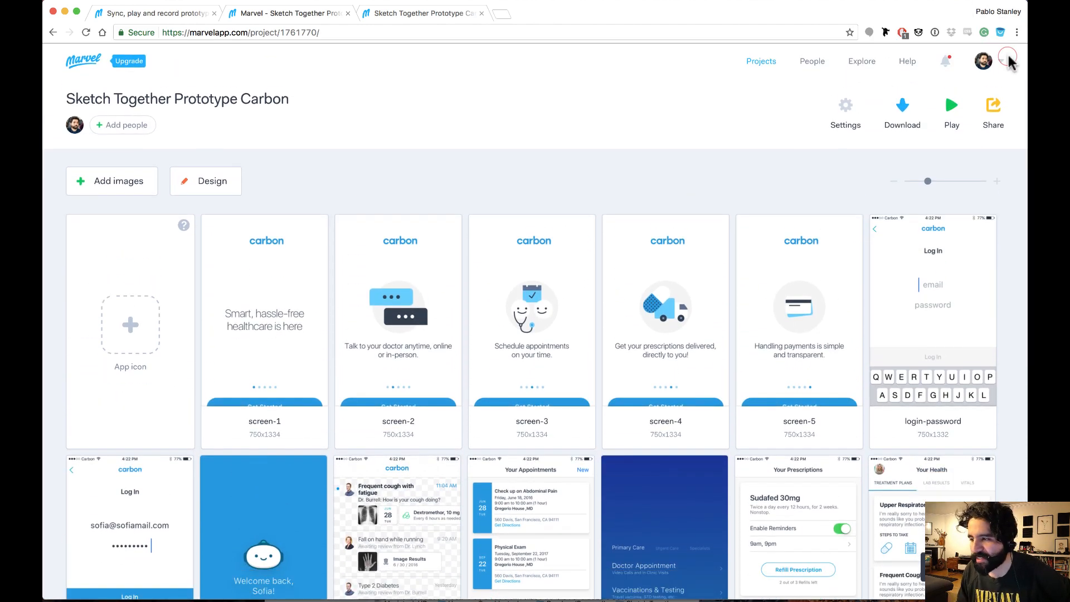
Step: Play the prototype and step through all the onboarding screens, looping past the first one again
{"action": "left_click", "coordinate": [955, 107]}
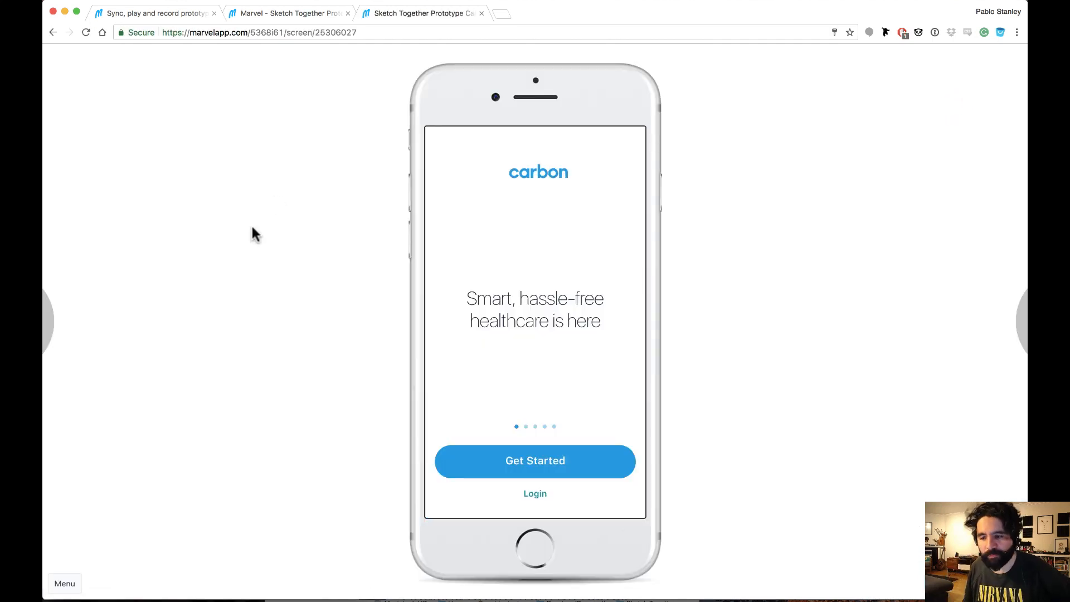
{"action": "left_click", "coordinate": [573, 304]}
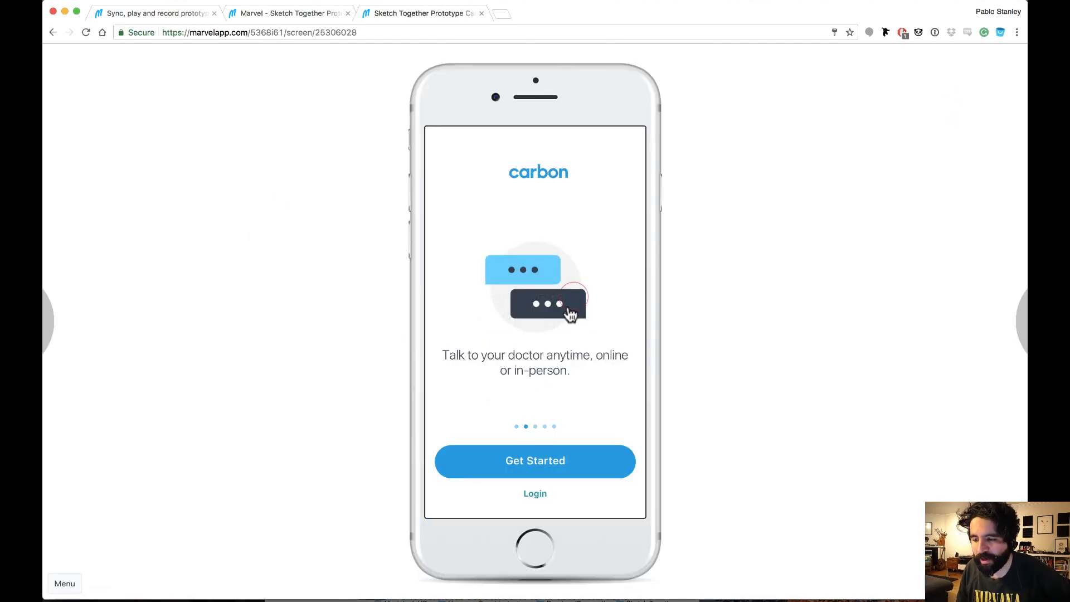
{"action": "left_click", "coordinate": [571, 309]}
{"action": "left_click", "coordinate": [563, 304]}
{"action": "left_click", "coordinate": [563, 303]}
{"action": "left_click", "coordinate": [567, 300]}
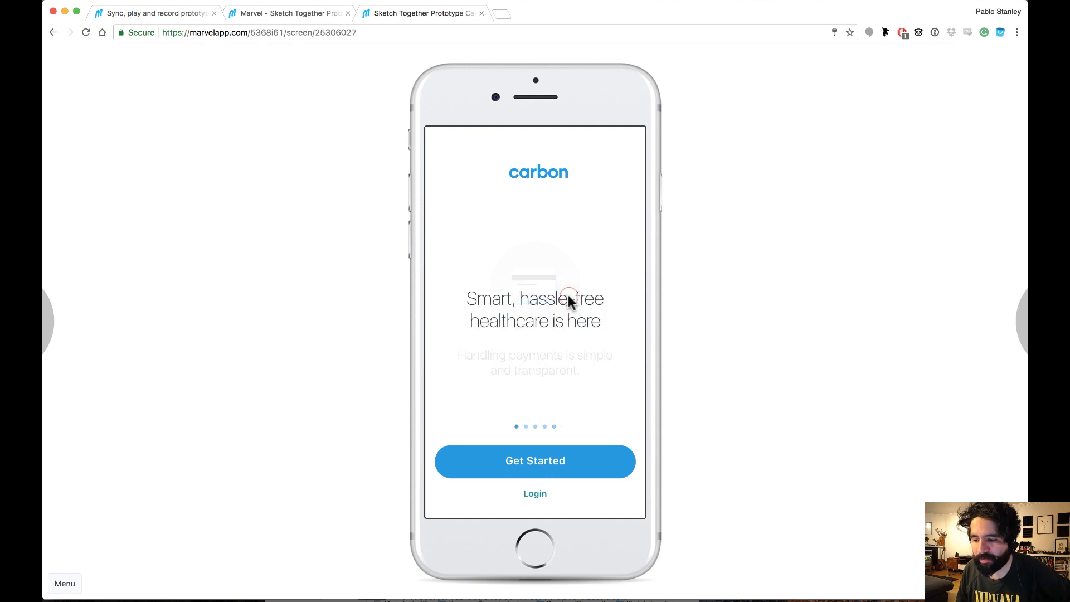
{"action": "left_click", "coordinate": [580, 289]}
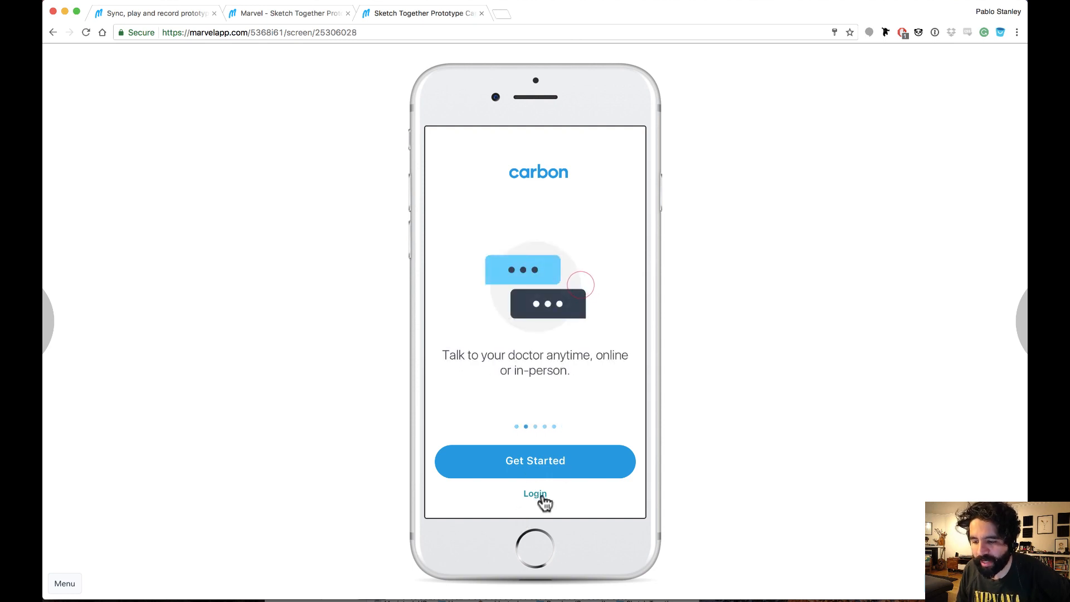
Step: Test the prototype's login flow from the onboarding screen through the filled-in login form to the cases screen
{"action": "left_click", "coordinate": [543, 500]}
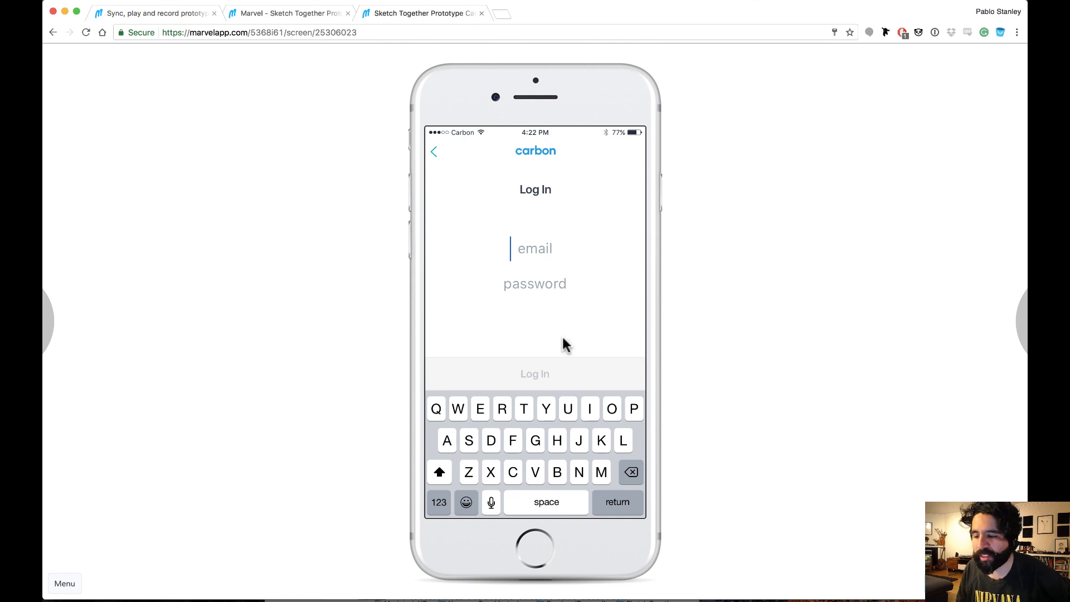
{"action": "left_click", "coordinate": [561, 451]}
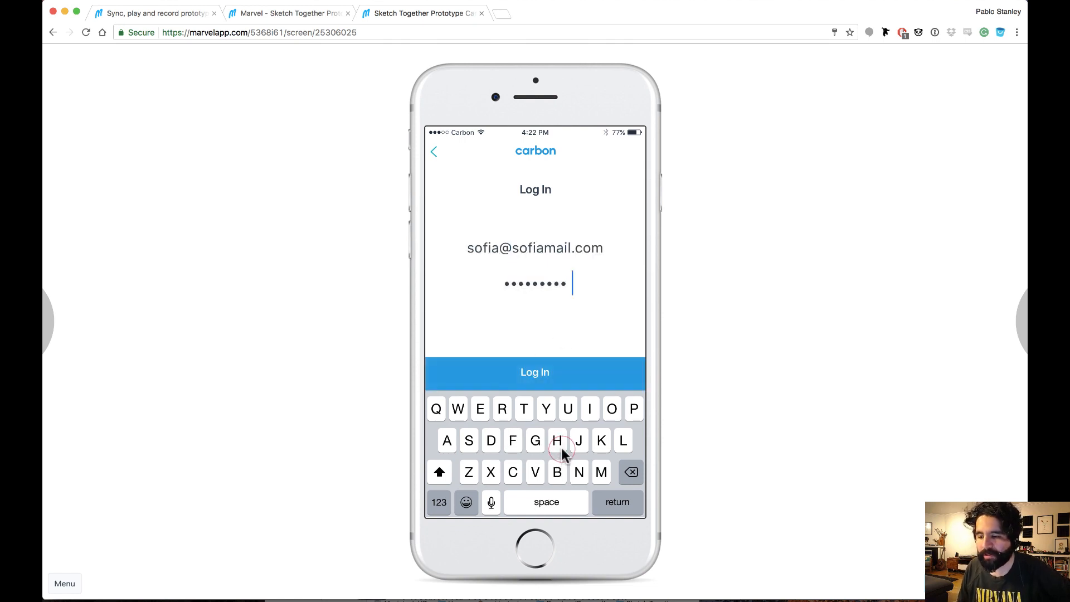
{"action": "left_click", "coordinate": [586, 376]}
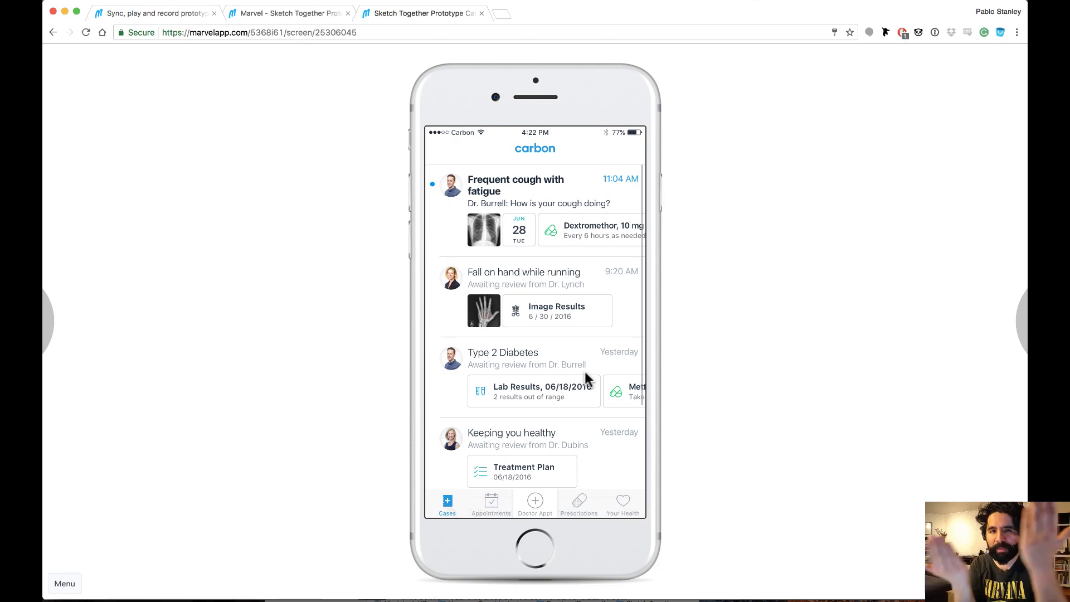
Step: In the project, change the screen transition of the login-success timer to Slide Left
{"action": "left_click", "coordinate": [308, 15]}
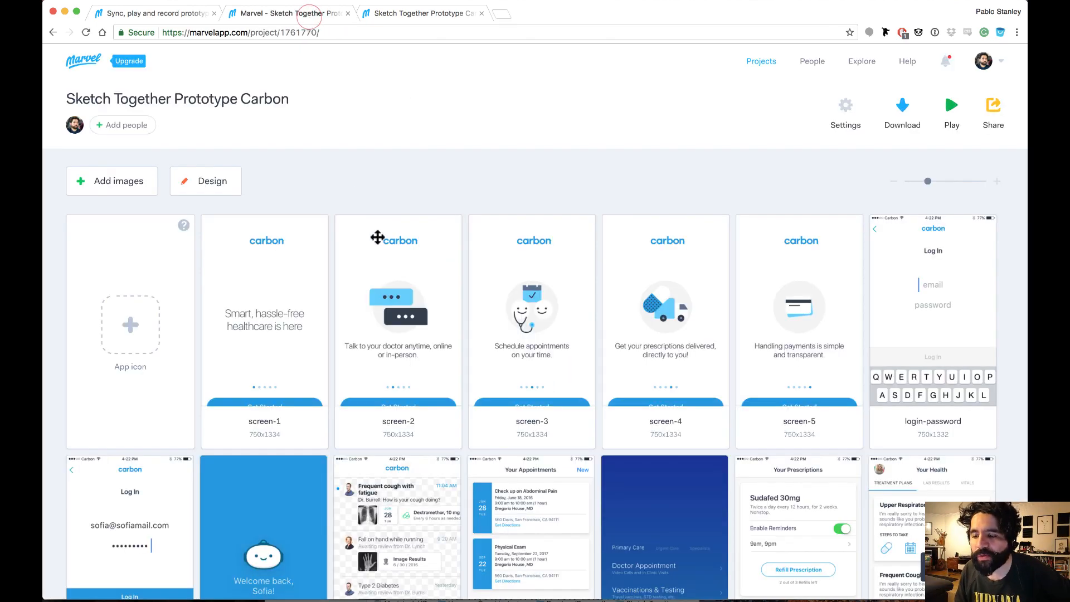
{"action": "scroll", "coordinate": [396, 167], "scroll_direction": "down", "scroll_amount": 3}
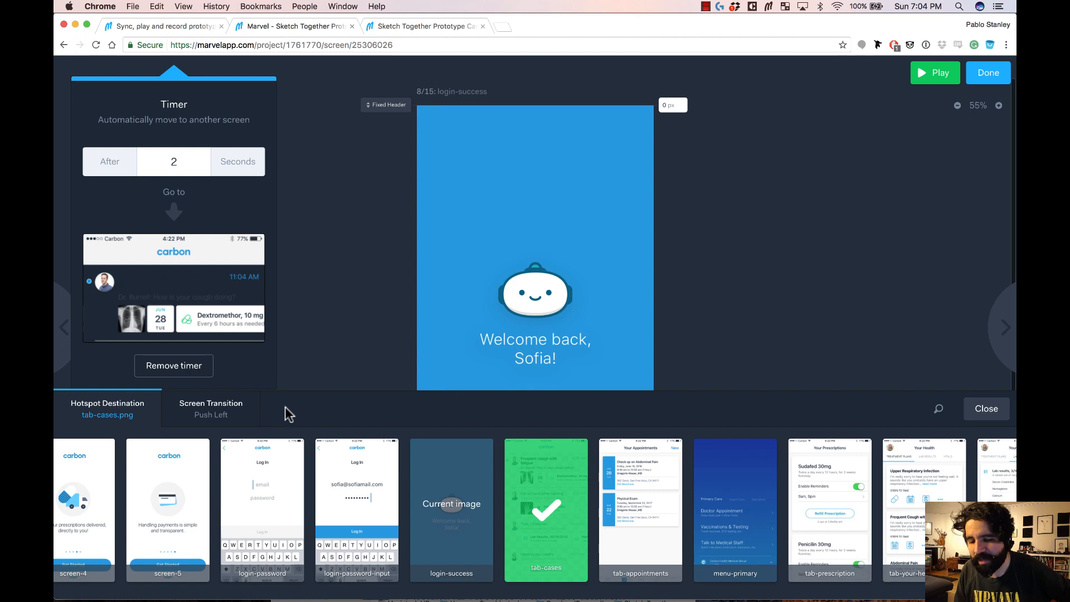
{"action": "left_click", "coordinate": [223, 411]}
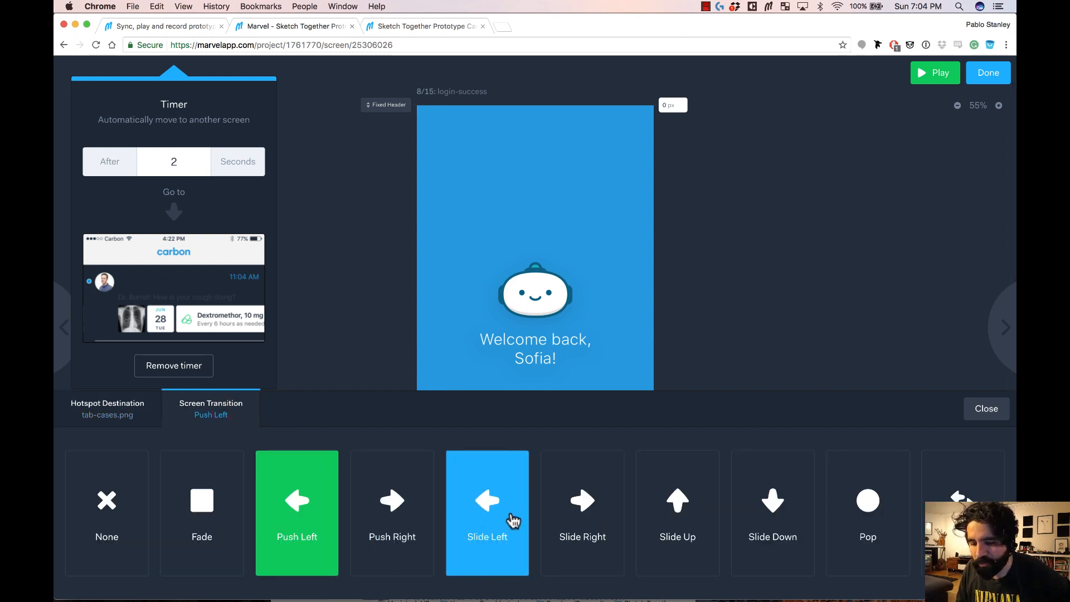
{"action": "left_click", "coordinate": [477, 510]}
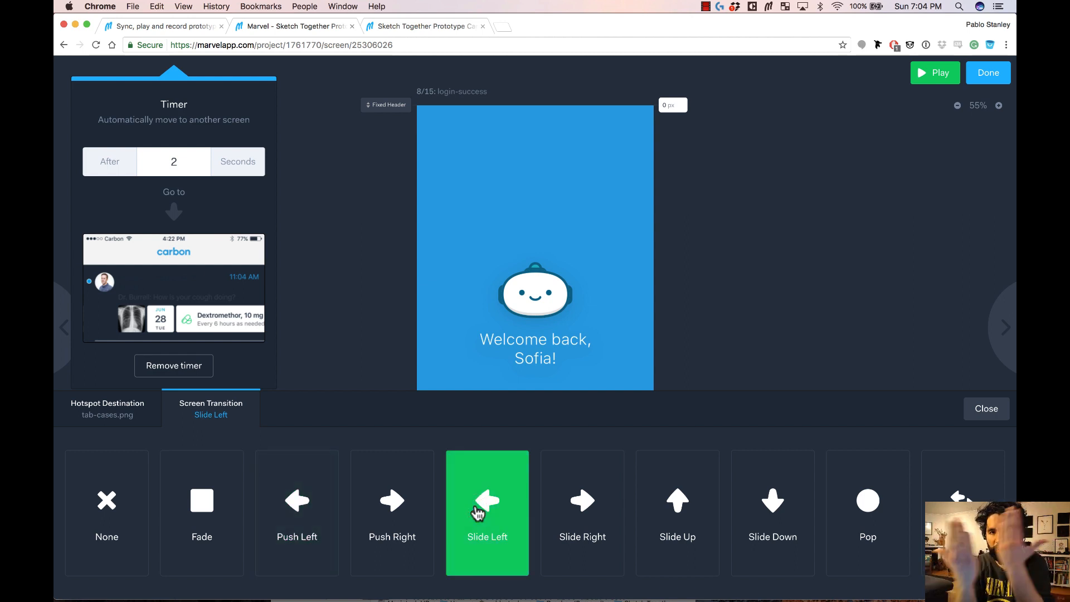
Step: Play the prototype from the login-success screen and scroll the cases list to check its fixed header and footer
{"action": "left_click", "coordinate": [932, 74]}
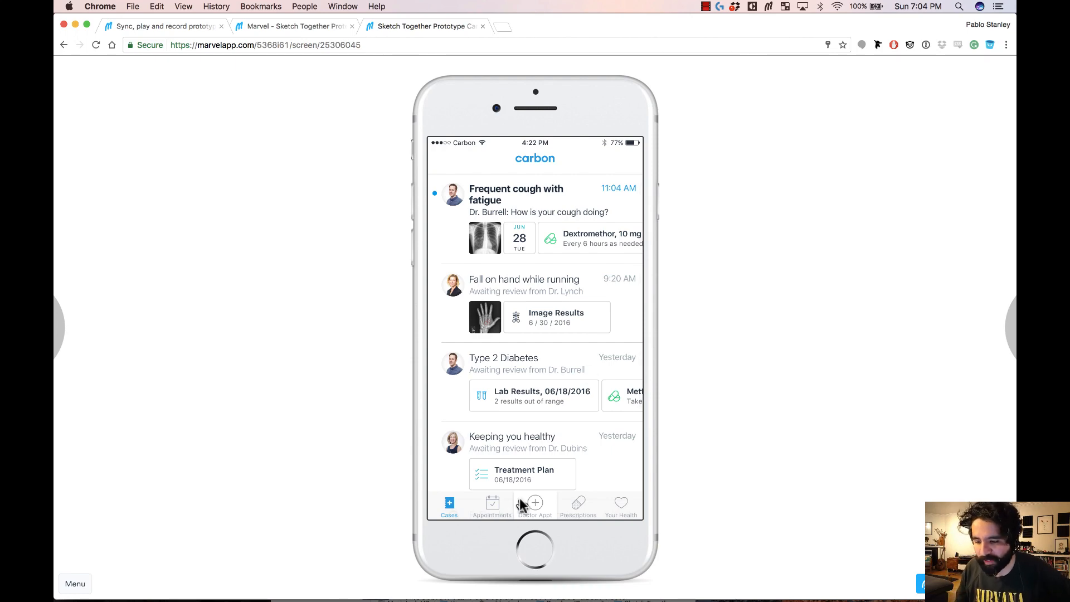
{"action": "scroll", "coordinate": [534, 379], "scroll_direction": "down", "scroll_amount": 3}
{"action": "scroll", "coordinate": [534, 379], "scroll_direction": "up", "scroll_amount": 3}
{"action": "scroll", "coordinate": [534, 379], "scroll_direction": "down", "scroll_amount": 3}
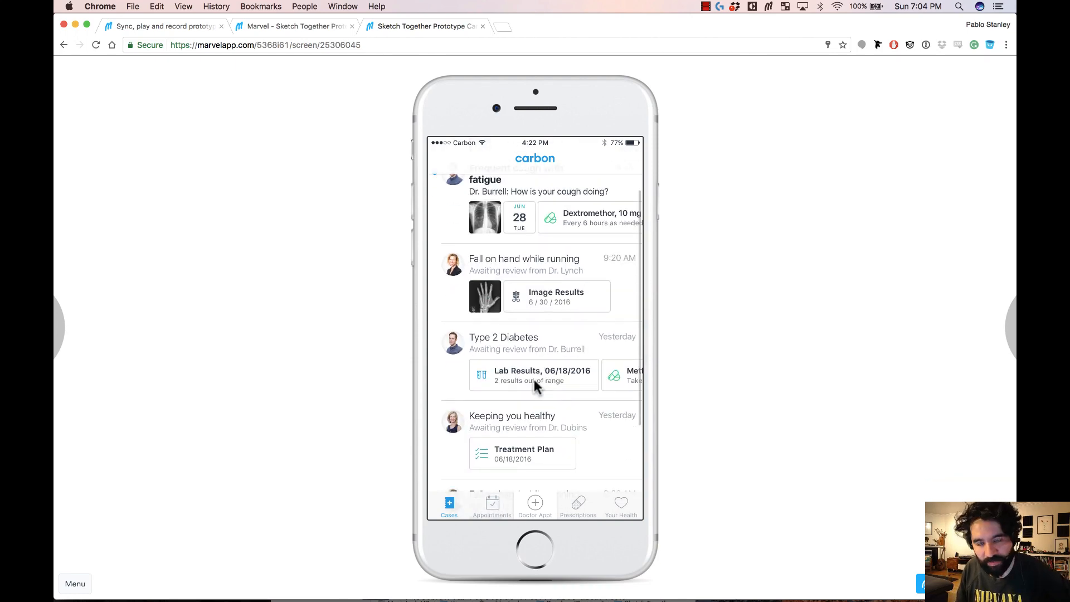
{"action": "scroll", "coordinate": [534, 379], "scroll_direction": "up", "scroll_amount": 3}
Step: Test the Appointments tab in the preview, and open and close the Doctor Appt menu from it
{"action": "left_click", "coordinate": [493, 507]}
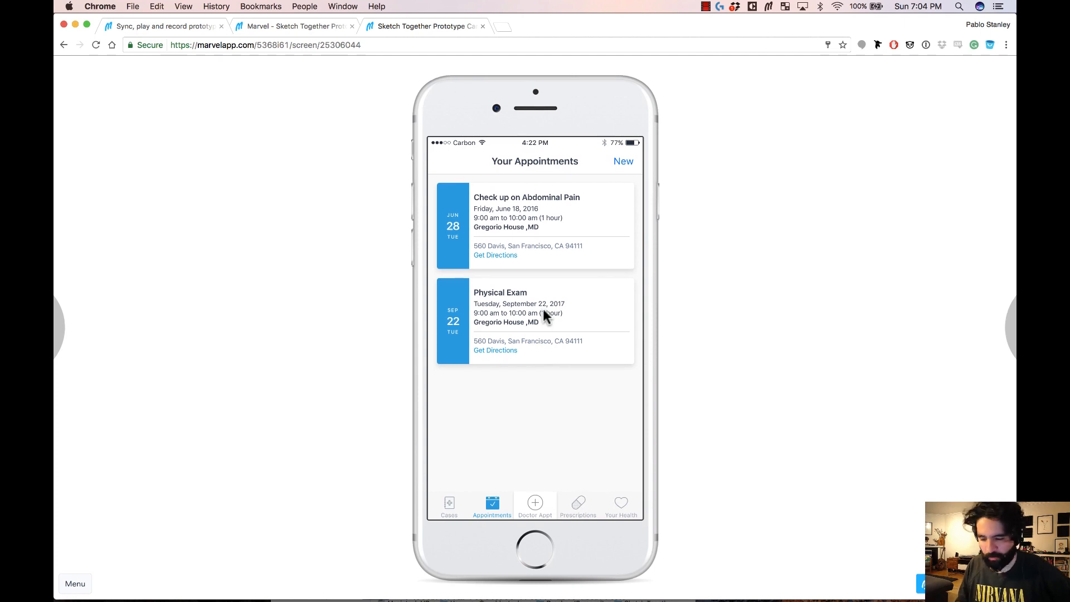
{"action": "left_click", "coordinate": [544, 523]}
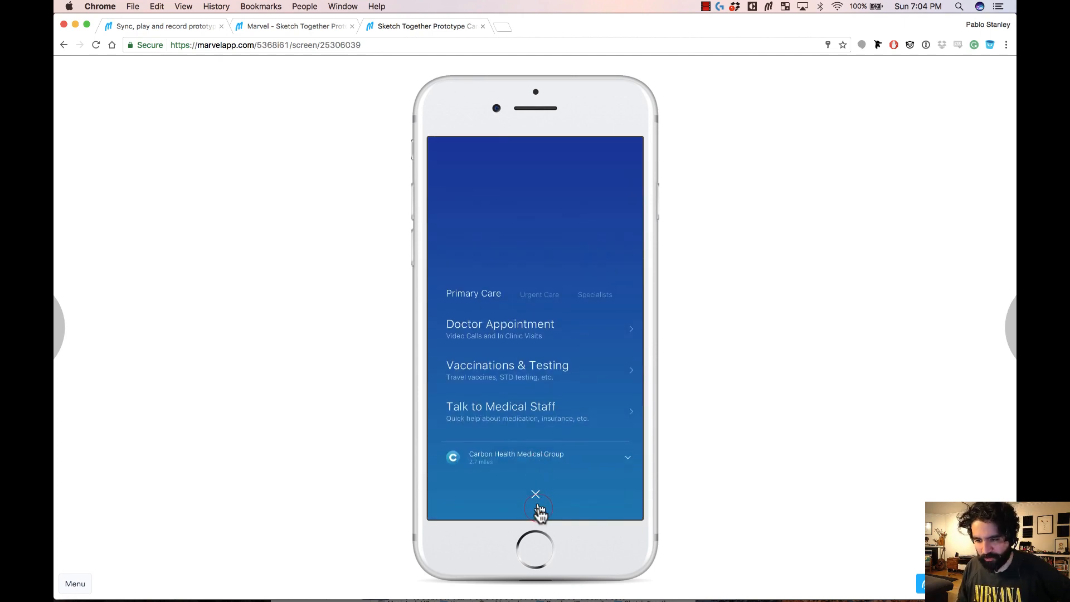
{"action": "left_click", "coordinate": [538, 494]}
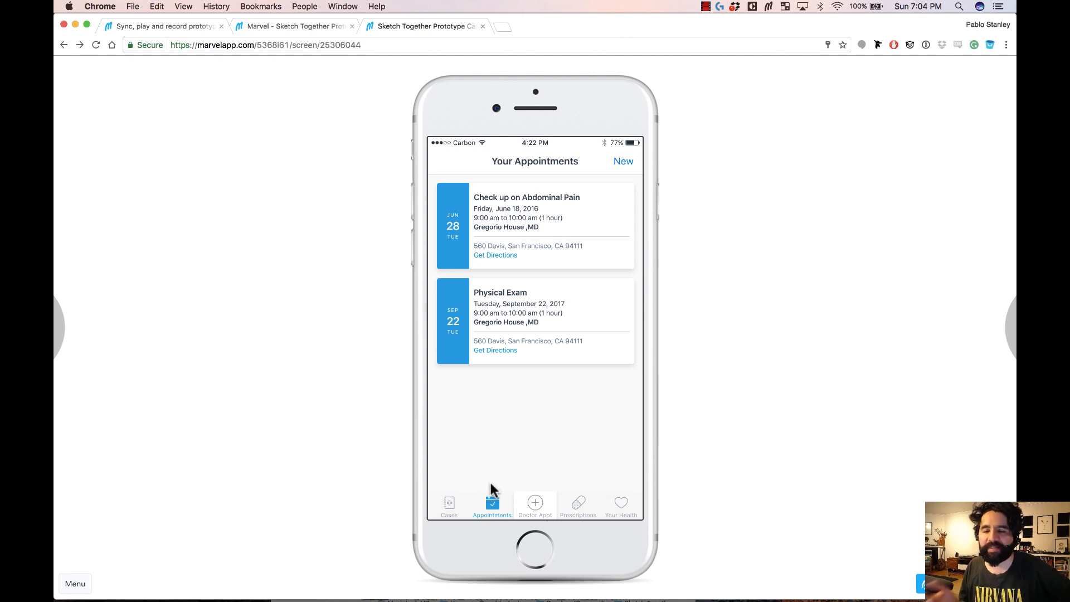
Step: Switch the preview to the Prescriptions tab and scroll through its list
{"action": "left_click", "coordinate": [582, 506]}
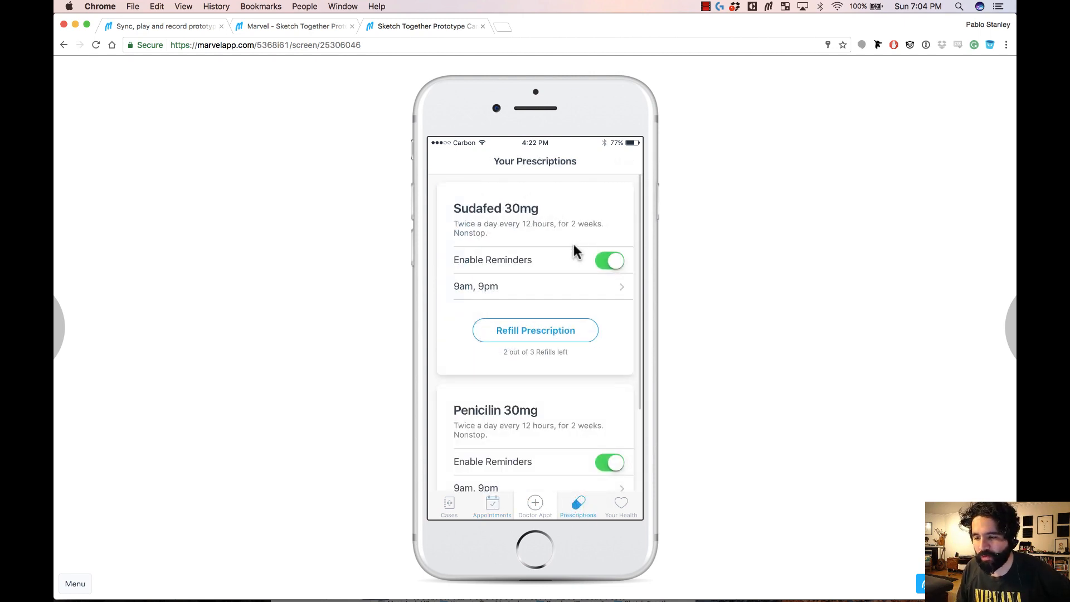
{"action": "scroll", "coordinate": [574, 245], "scroll_direction": "down", "scroll_amount": 3}
{"action": "scroll", "coordinate": [574, 251], "scroll_direction": "up", "scroll_amount": 3}
Step: Open Your Health in the preview, scroll its list and switch between Treatment Plans and Lab Results
{"action": "left_click", "coordinate": [622, 506]}
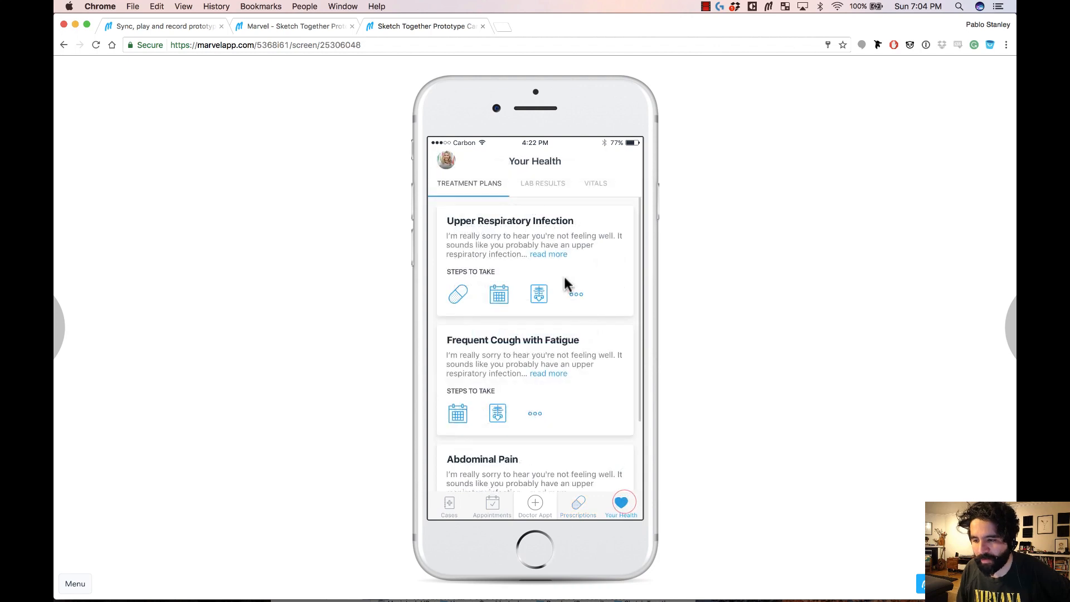
{"action": "scroll", "coordinate": [565, 279], "scroll_direction": "down", "scroll_amount": 3}
{"action": "scroll", "coordinate": [565, 282], "scroll_direction": "up", "scroll_amount": 3}
{"action": "left_click", "coordinate": [543, 184]}
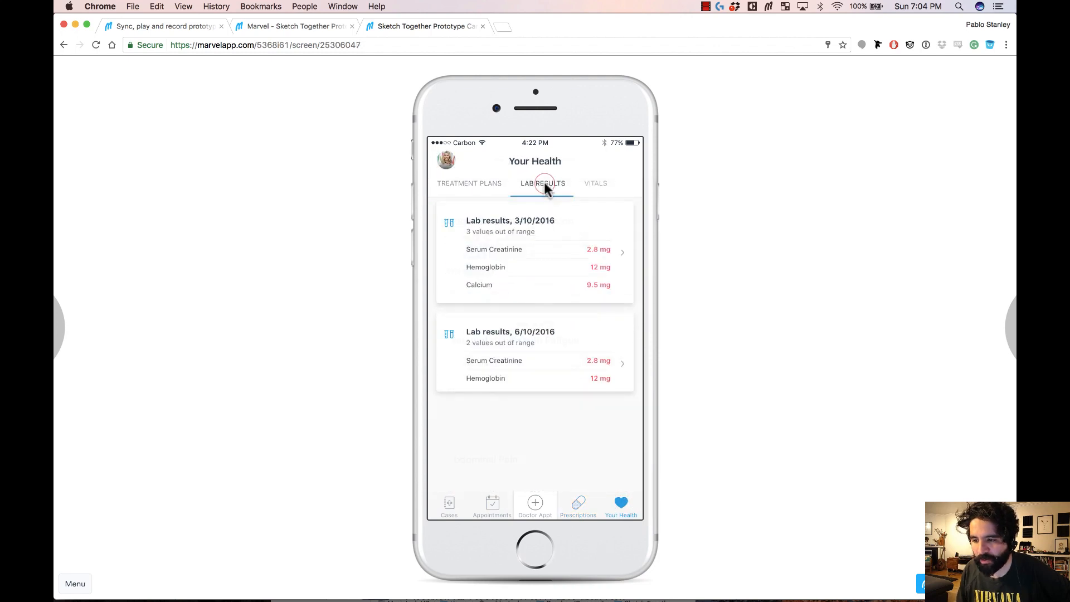
{"action": "left_click", "coordinate": [473, 187]}
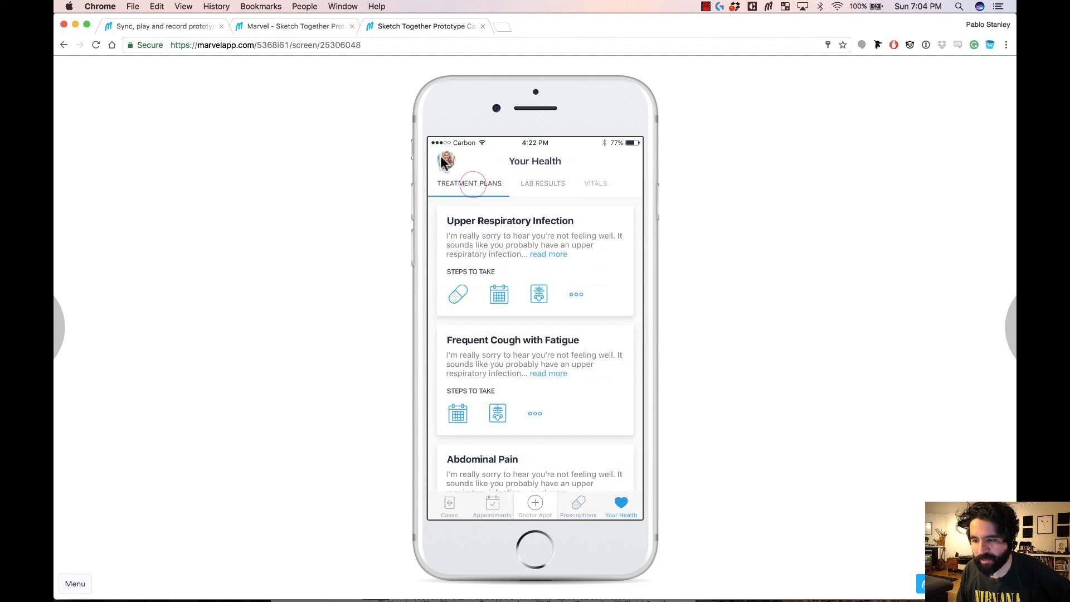
{"action": "left_click", "coordinate": [480, 165]}
{"action": "left_click", "coordinate": [535, 188]}
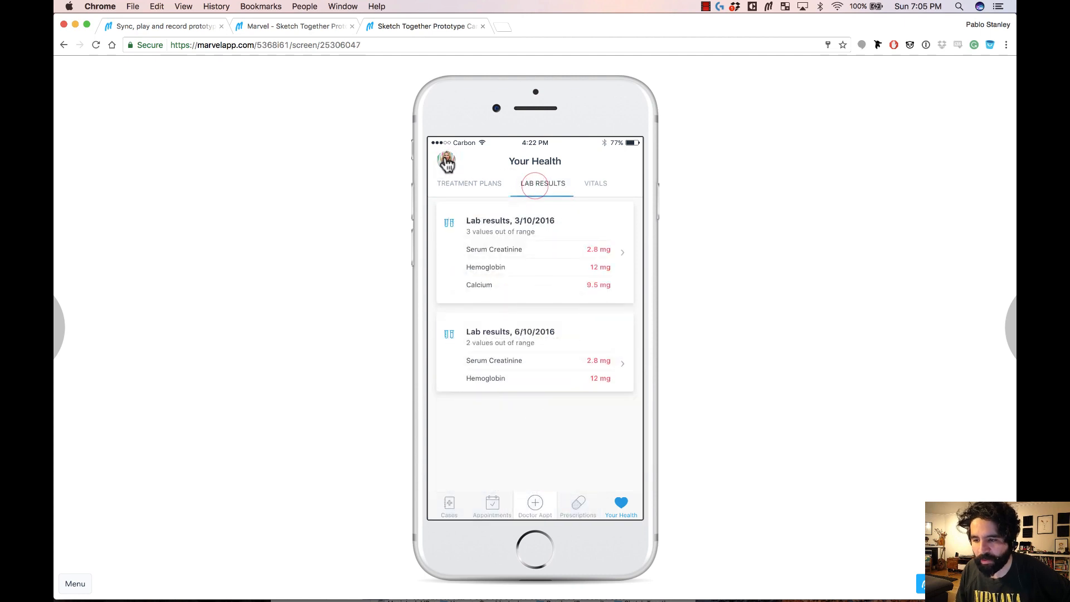
Step: Test opening the account screen from the profile photo on Lab Results and returning through the dimmed strip, twice
{"action": "left_click", "coordinate": [447, 161]}
{"action": "left_click", "coordinate": [620, 236]}
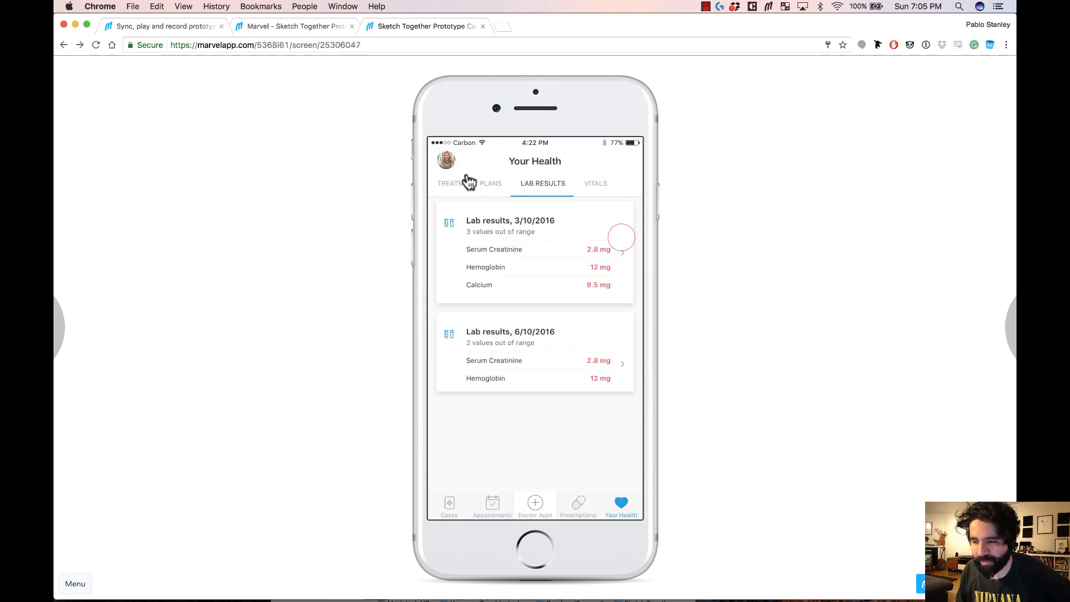
{"action": "left_click", "coordinate": [448, 162]}
{"action": "left_click", "coordinate": [621, 289]}
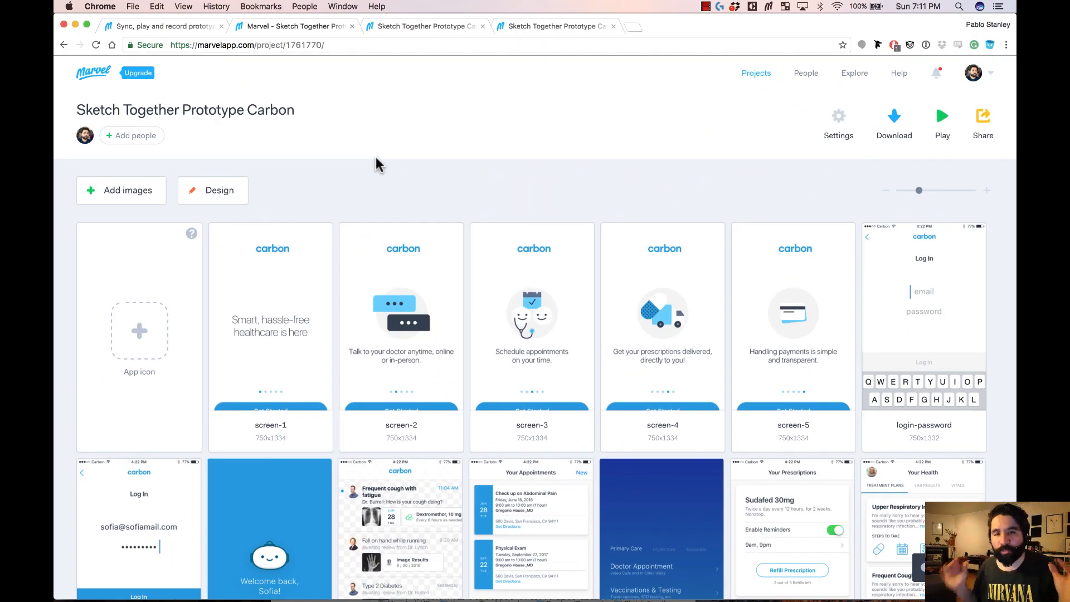
Step: Upload icon.png from the Desktop as the project's app icon after previewing the image
{"action": "left_click", "coordinate": [148, 330]}
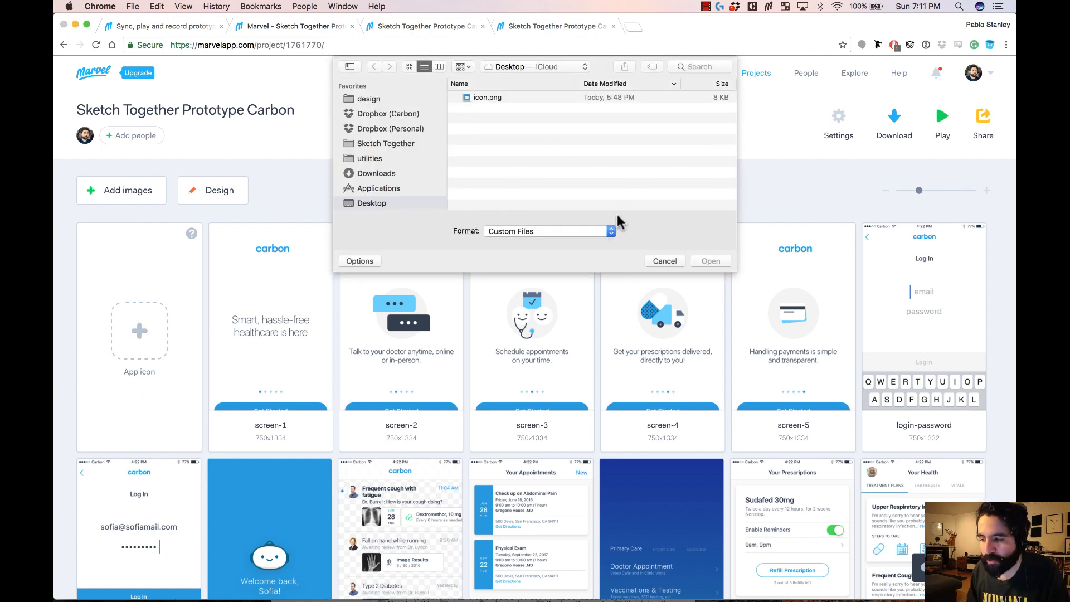
{"action": "left_click", "coordinate": [664, 261]}
{"action": "left_click", "coordinate": [148, 334]}
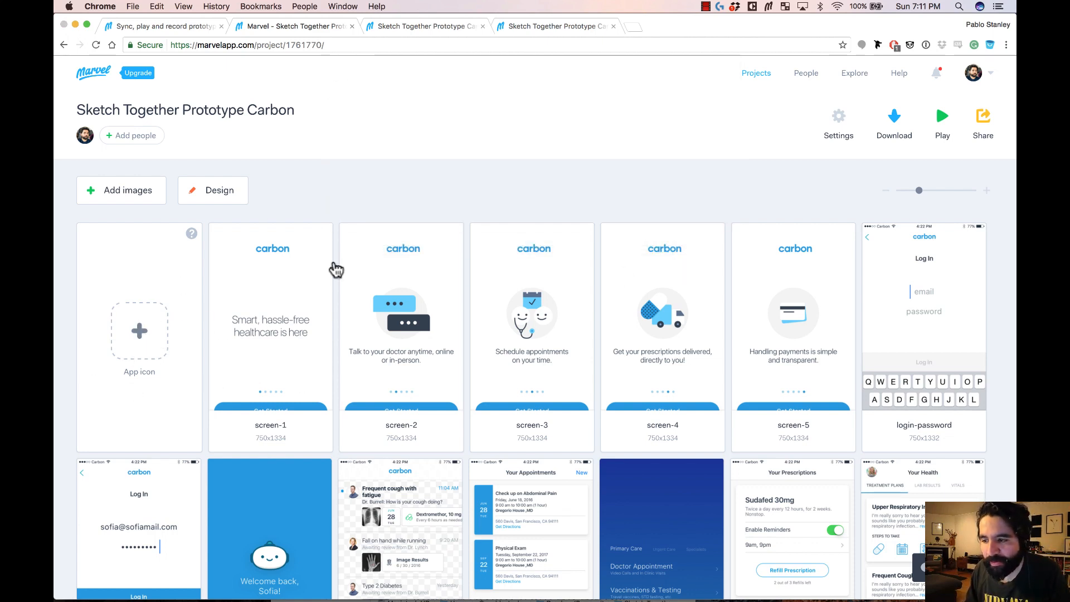
{"action": "left_click", "coordinate": [502, 97]}
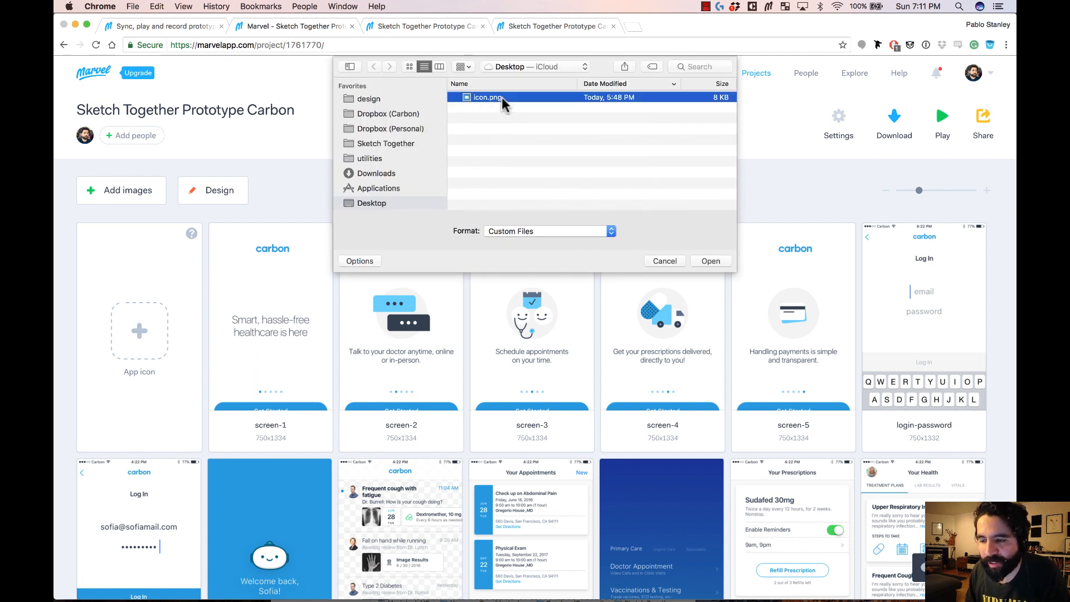
{"action": "key", "text": "space"}
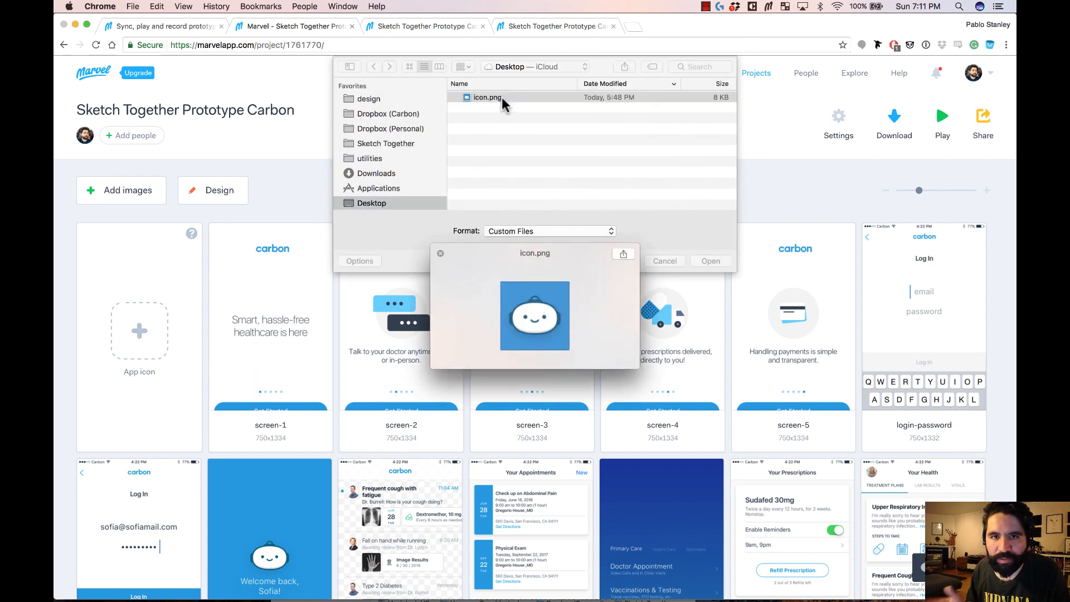
{"action": "key", "text": "space"}
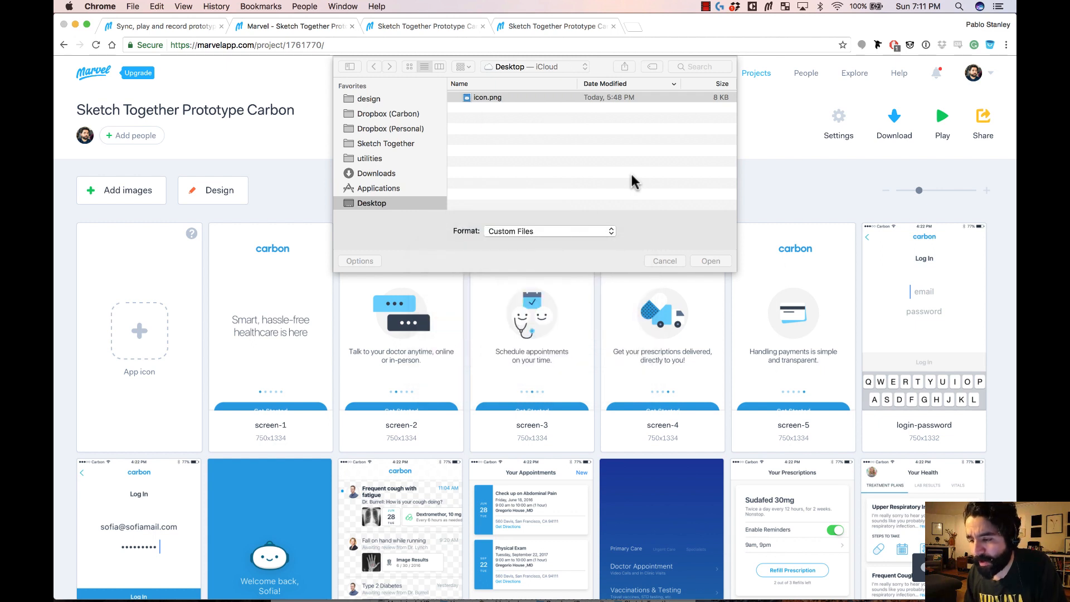
{"action": "left_click", "coordinate": [709, 262]}
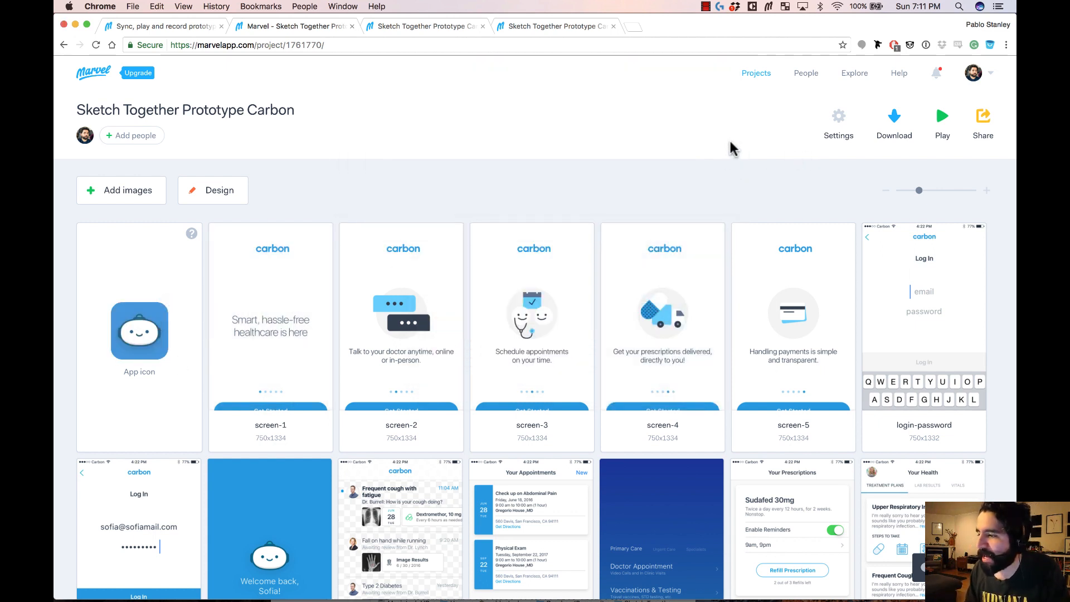
Step: Close the two extra prototype preview tabs and open the project's sharing options
{"action": "key", "text": "super+w"}
{"action": "key", "text": "super+w"}
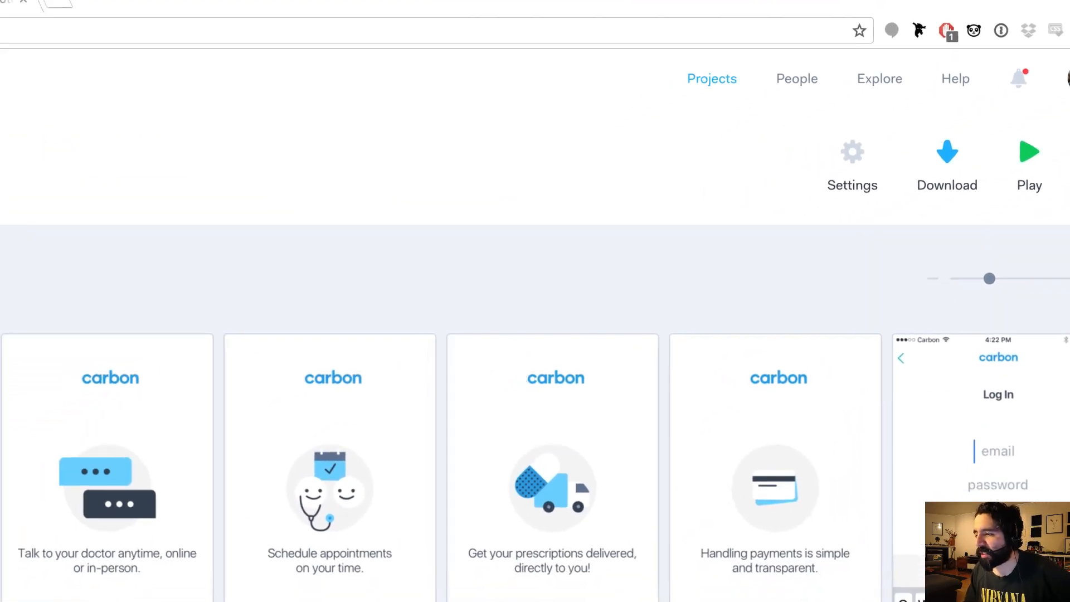
{"action": "left_click", "coordinate": [984, 129]}
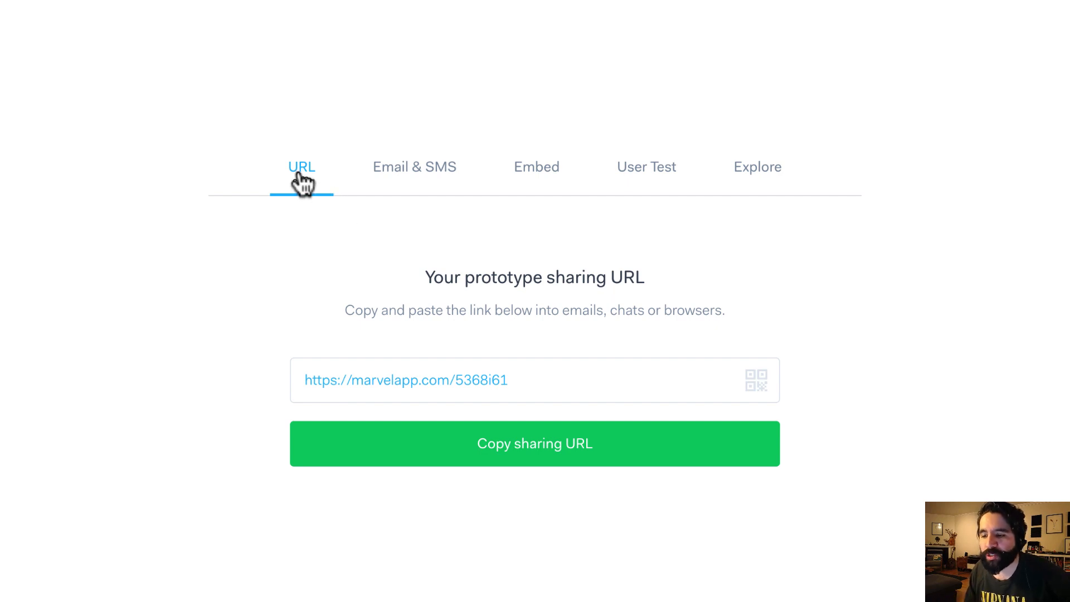
Step: Review the Email & SMS, Embed and User Test sharing options, and copy the prototype's sharing URL
{"action": "left_click", "coordinate": [422, 170]}
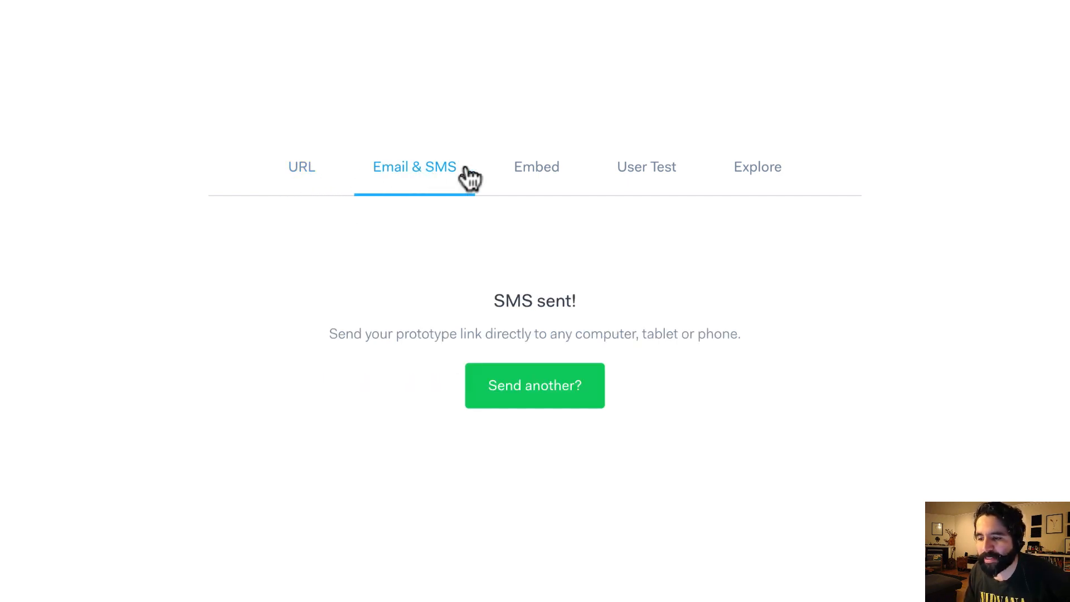
{"action": "left_click", "coordinate": [564, 167]}
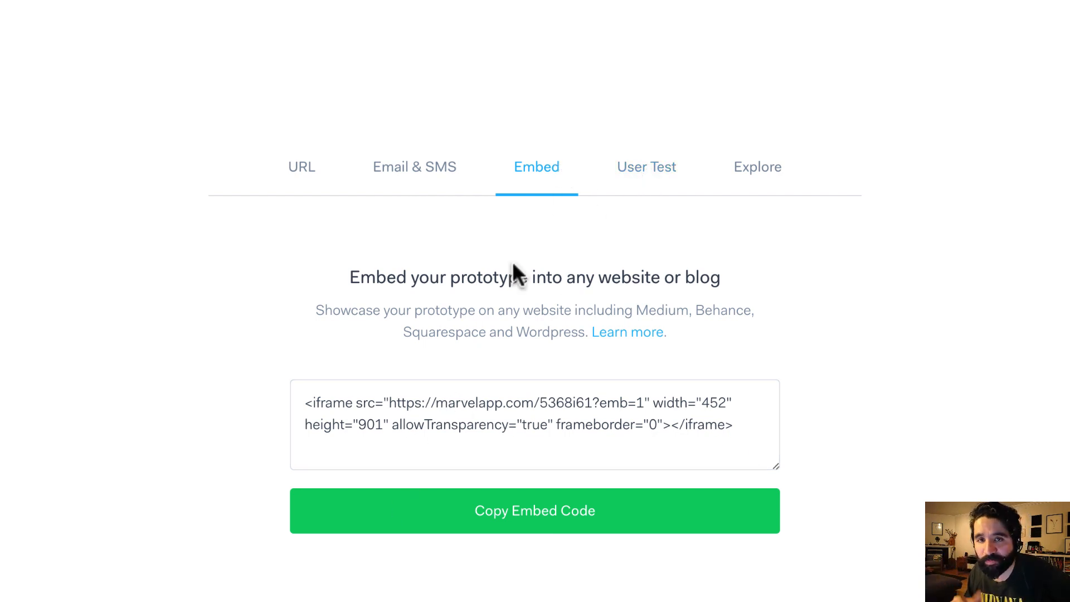
{"action": "left_click", "coordinate": [471, 426]}
{"action": "left_click", "coordinate": [638, 170]}
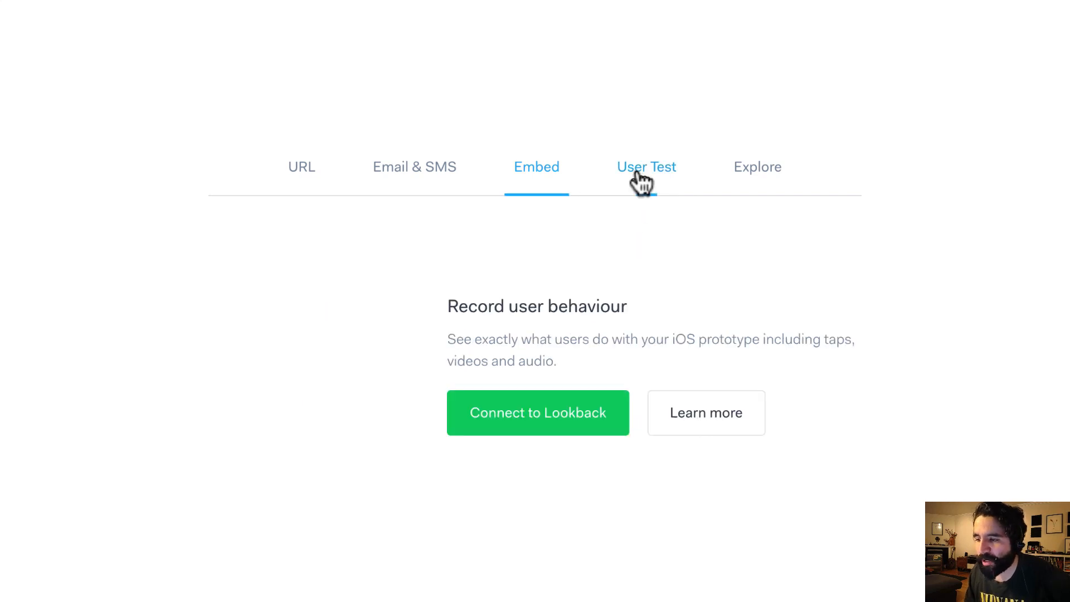
{"action": "left_click", "coordinate": [308, 180]}
{"action": "left_click", "coordinate": [481, 446]}
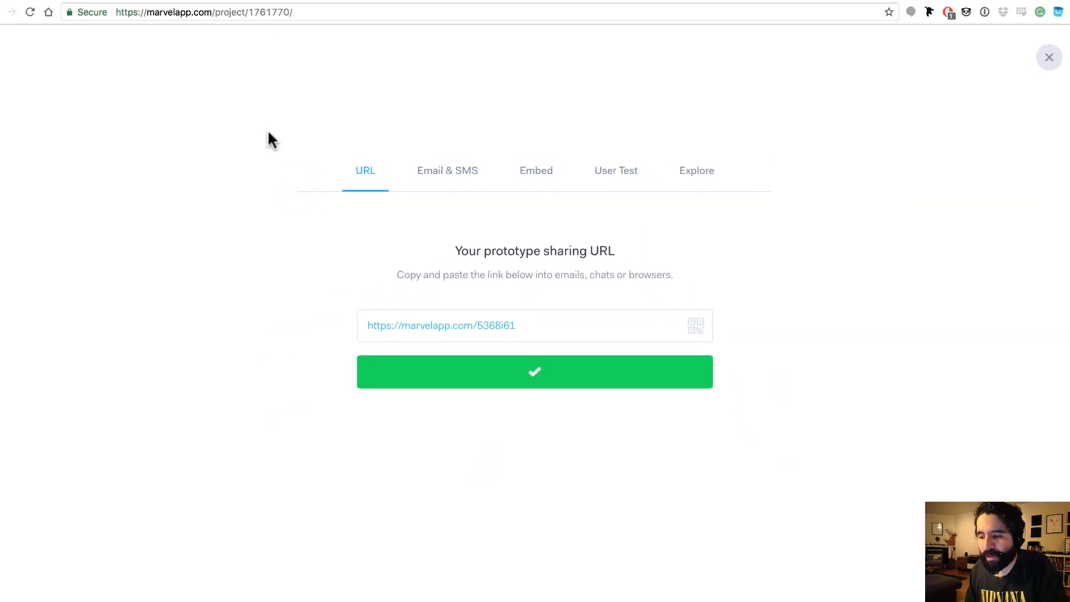
Step: Open the copied sharing URL in a new browser tab and test advancing through the onboarding slides to the prescription delivery slide
{"action": "left_click", "coordinate": [362, 10]}
{"action": "key", "text": "super+v"}
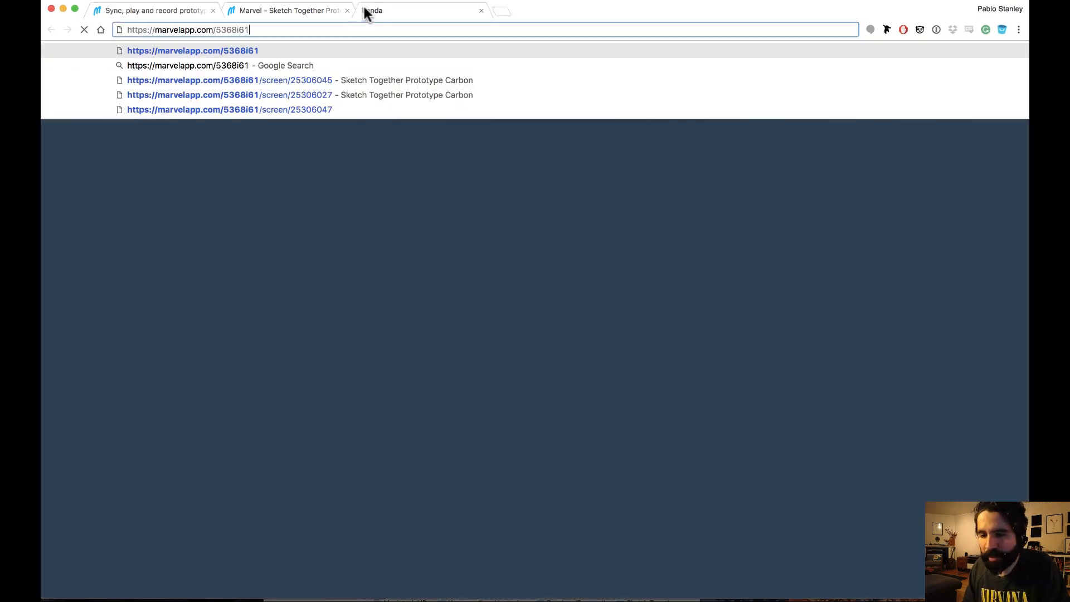
{"action": "key", "text": "Return"}
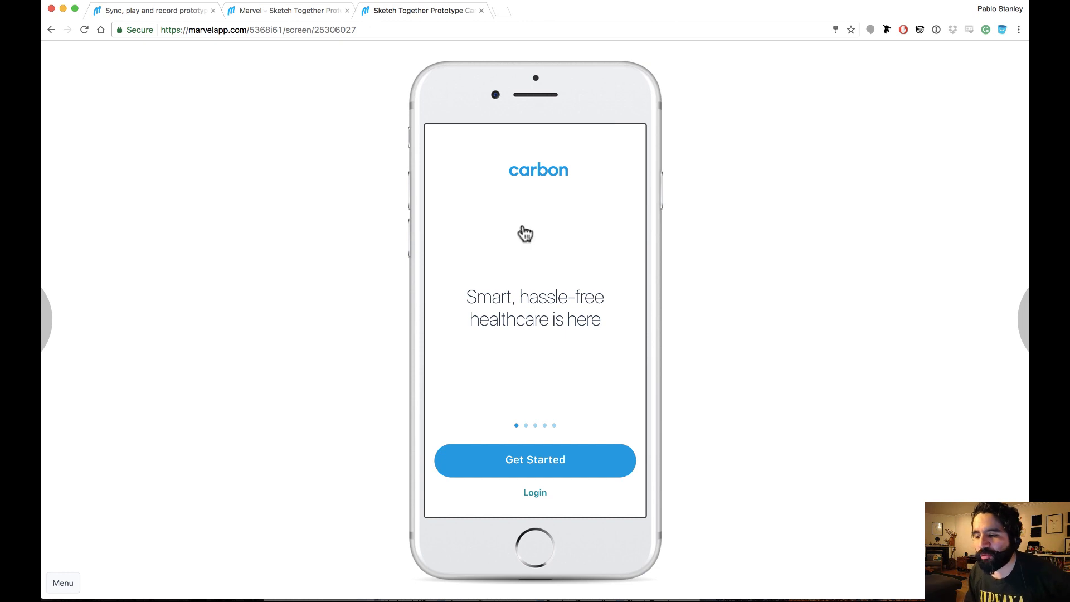
{"action": "left_click", "coordinate": [556, 301]}
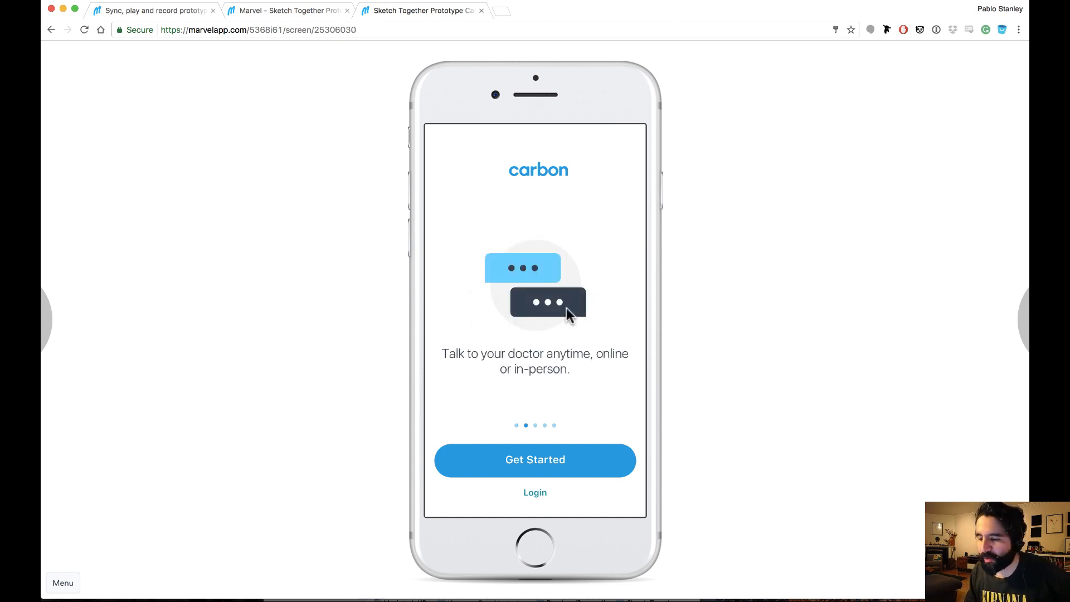
{"action": "left_click", "coordinate": [566, 309]}
{"action": "left_click", "coordinate": [545, 306]}
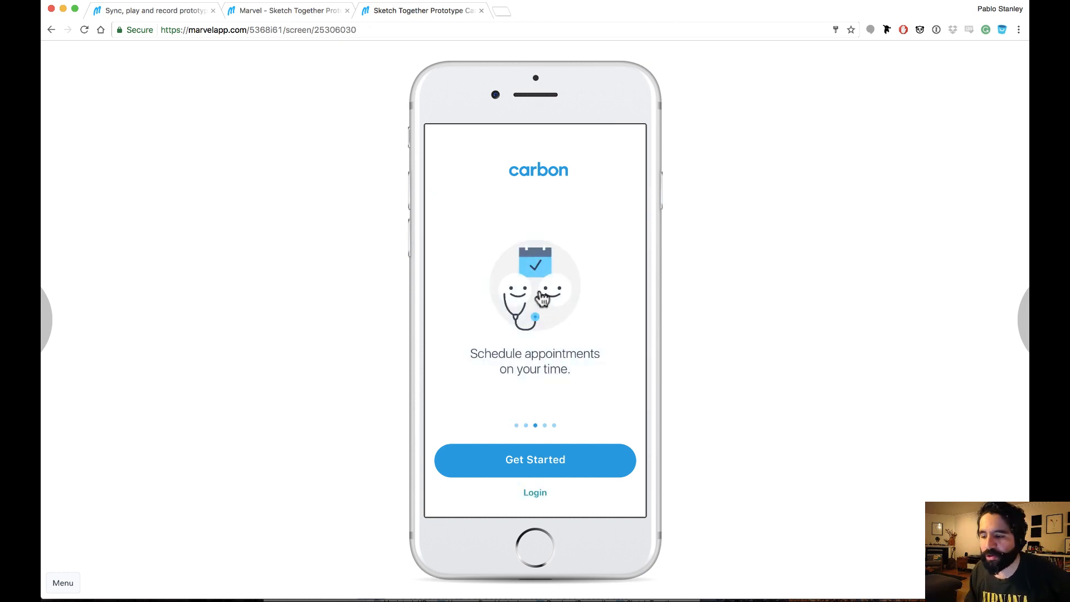
{"action": "left_click", "coordinate": [542, 299]}
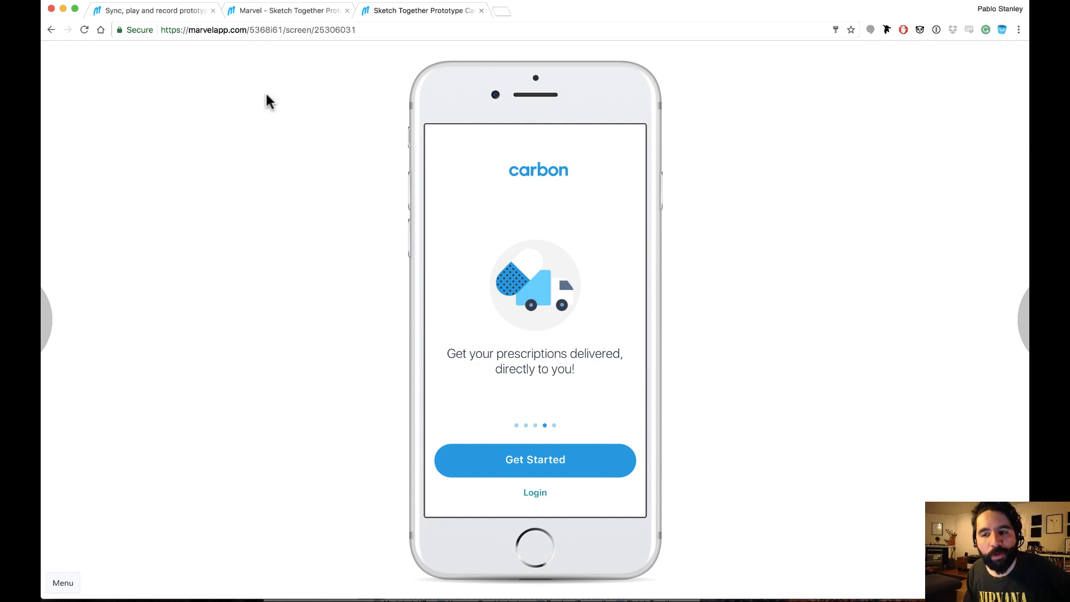
Step: Return to the project's sharing options and send the prototype link by SMS to a US mobile number, entering the recipient's phone number
{"action": "left_click", "coordinate": [294, 13]}
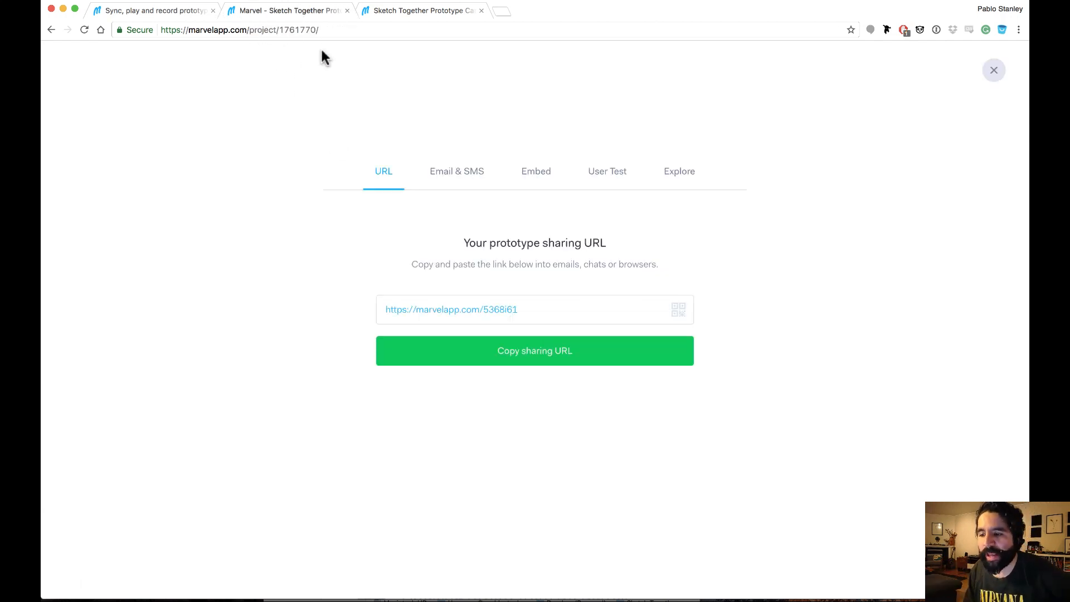
{"action": "left_click", "coordinate": [448, 173]}
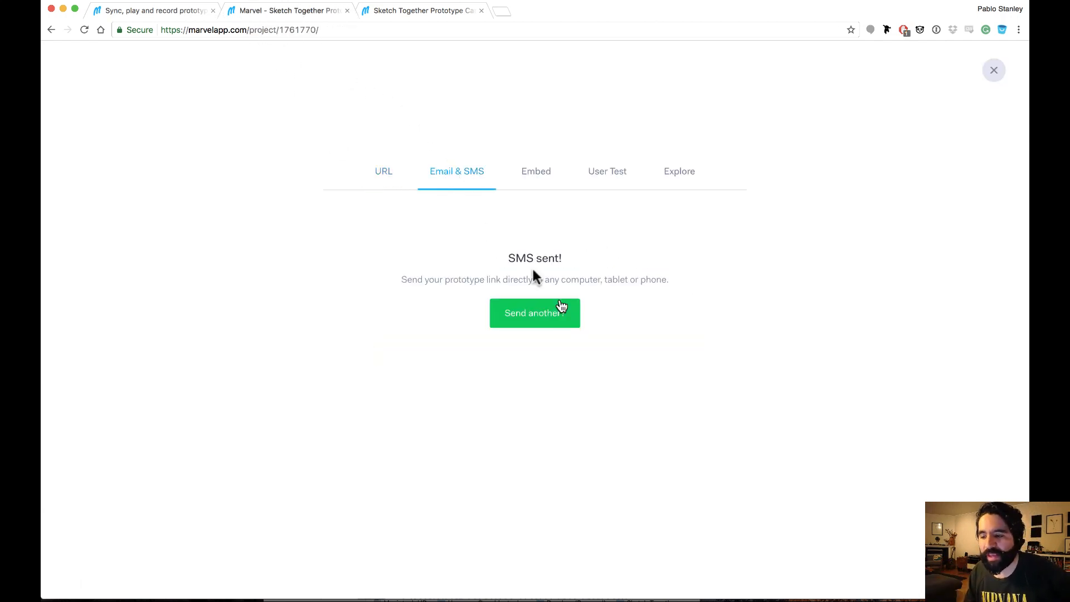
{"action": "left_click", "coordinate": [560, 306]}
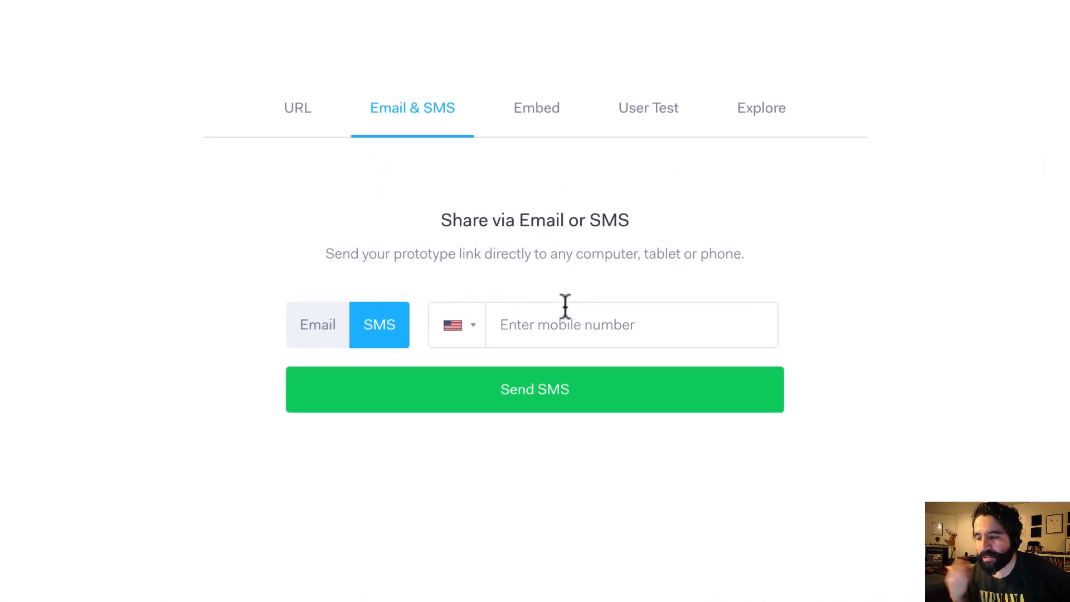
{"action": "left_click", "coordinate": [564, 325]}
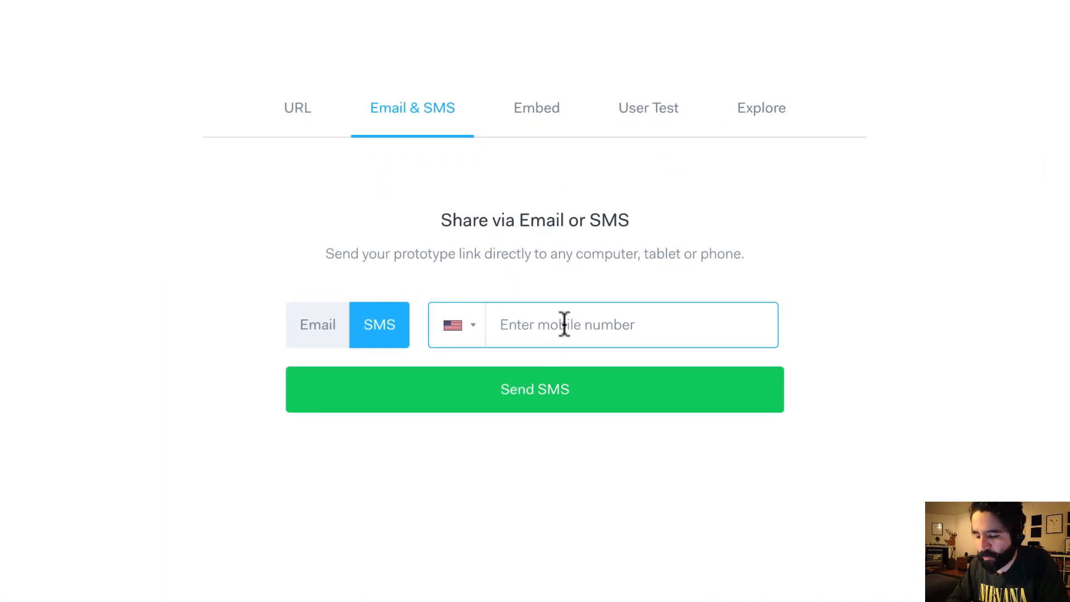
{"action": "type", "text": "415"}
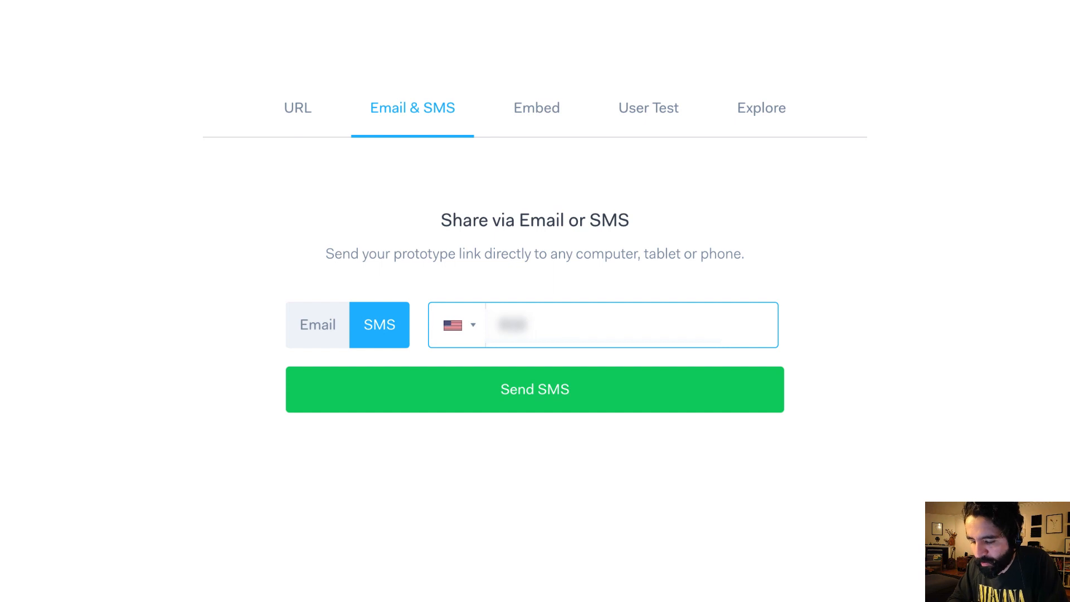
{"action": "type", "text": "•••••••"}
{"action": "left_click", "coordinate": [607, 391]}
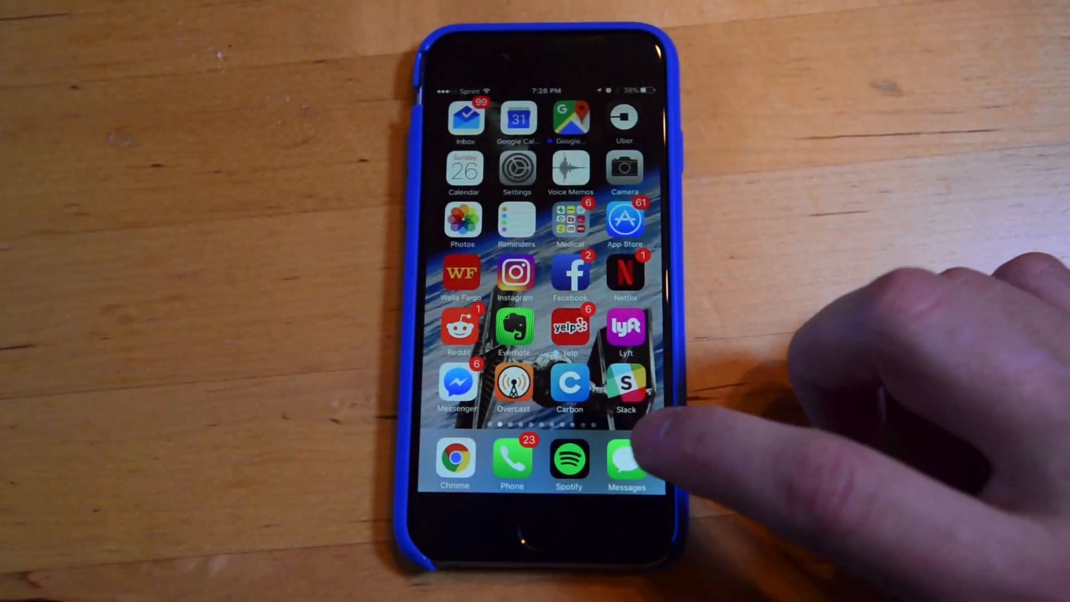
Step: Switch to Messages on the phone and open the newest Sketch Together Prototype Carbon link
{"action": "left_click", "coordinate": [627, 459]}
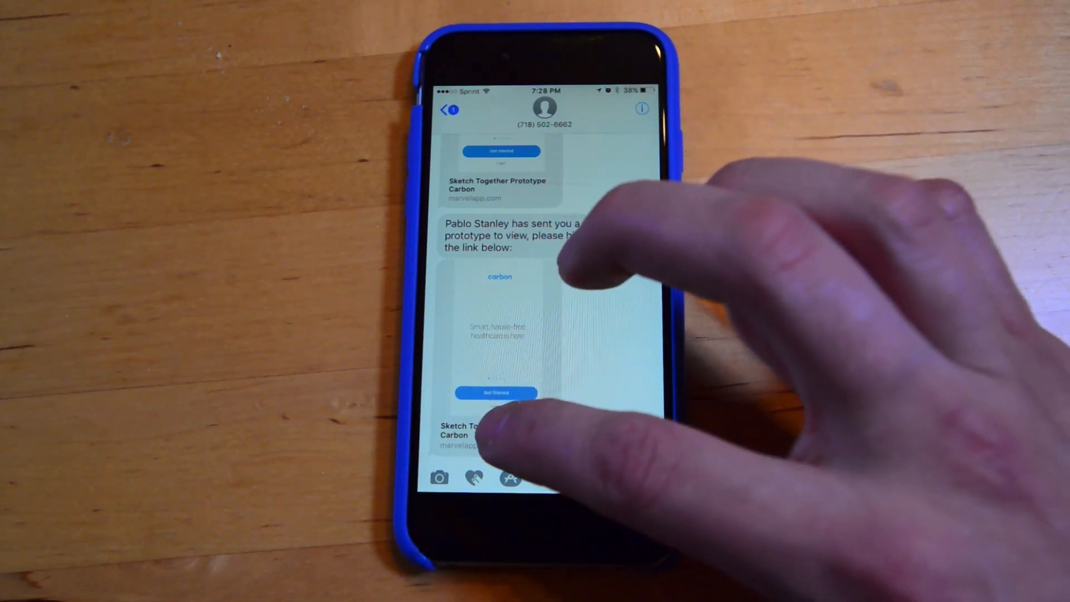
{"action": "left_click", "coordinate": [486, 424]}
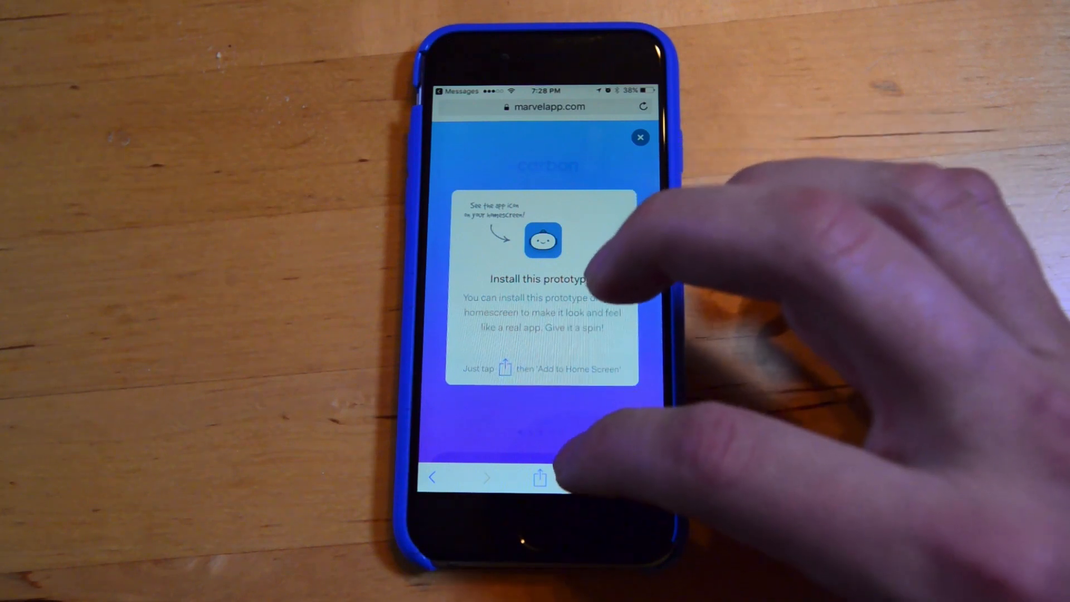
Step: Add the prototype to the phone's home screen as Sketch Together Prototype Carbon and launch it from its icon
{"action": "left_click", "coordinate": [538, 477]}
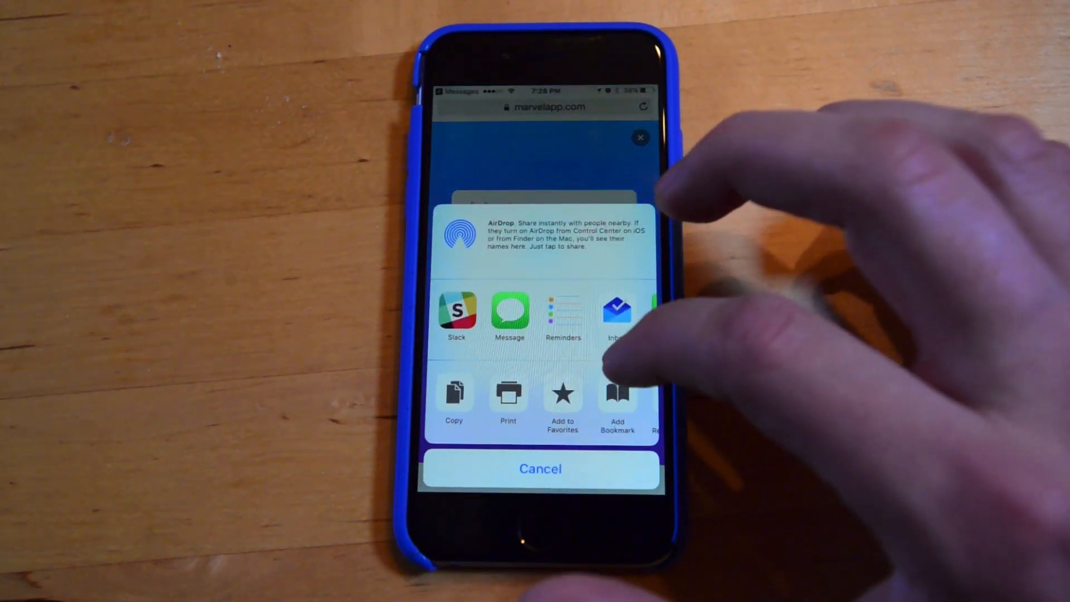
{"action": "left_click_drag", "start_coordinate": [599, 415], "coordinate": [547, 424]}
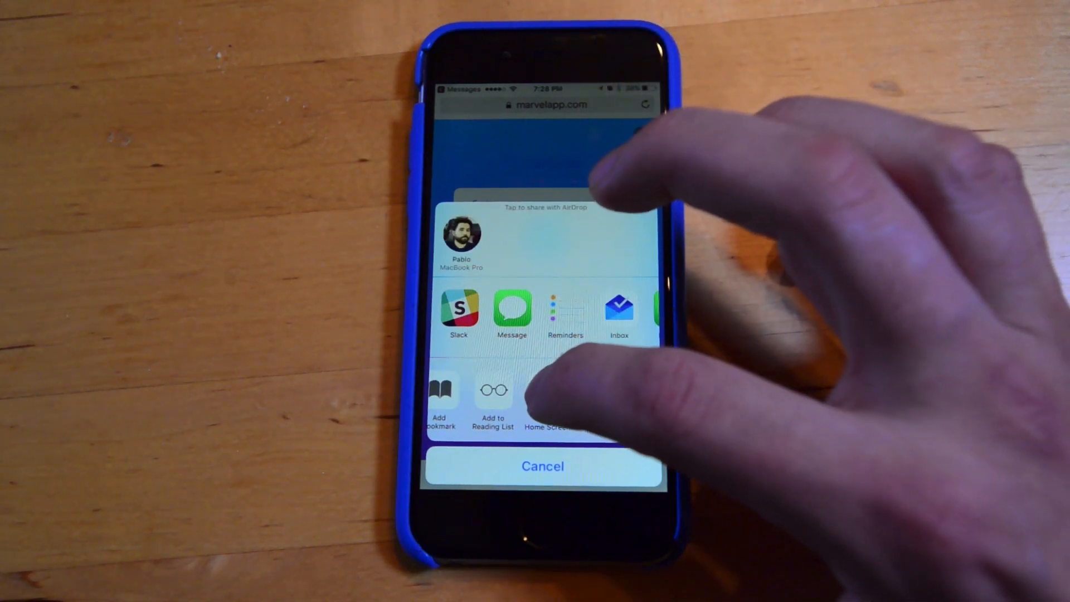
{"action": "left_click", "coordinate": [538, 398]}
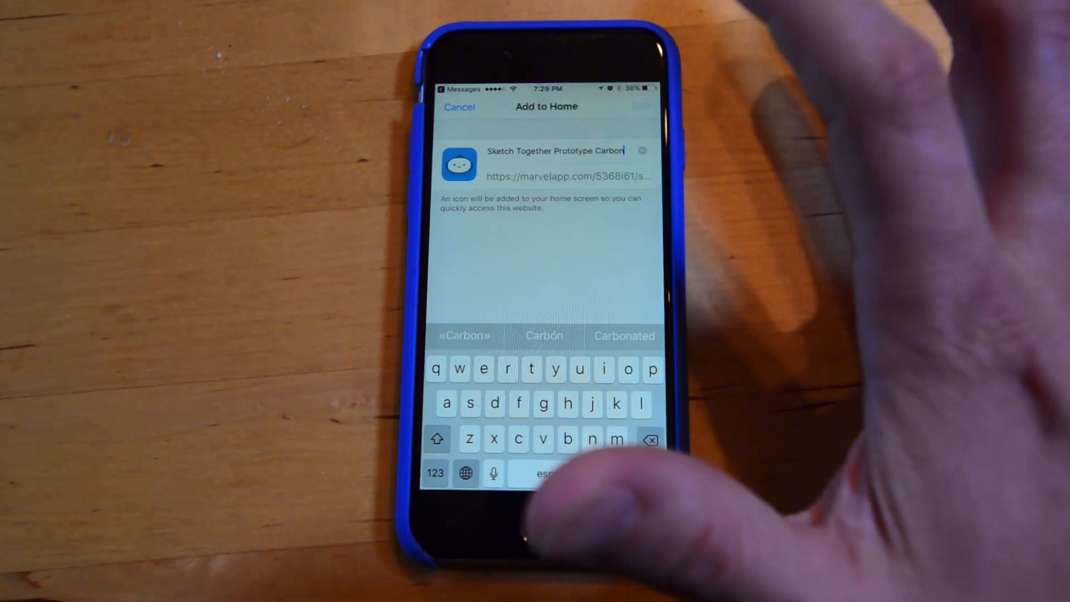
{"action": "left_click", "coordinate": [642, 106]}
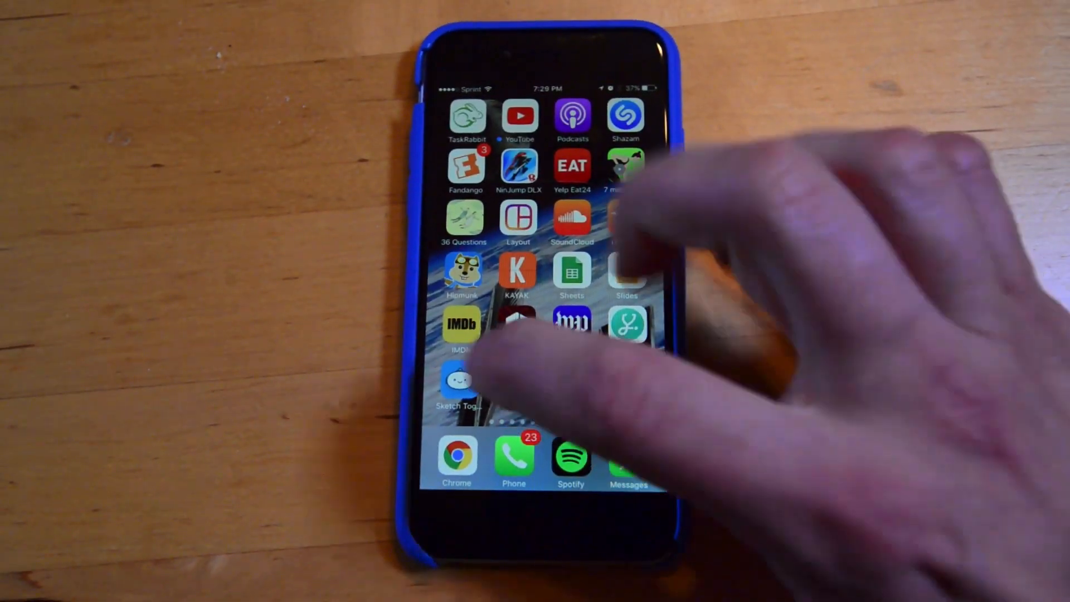
{"action": "left_click", "coordinate": [461, 380]}
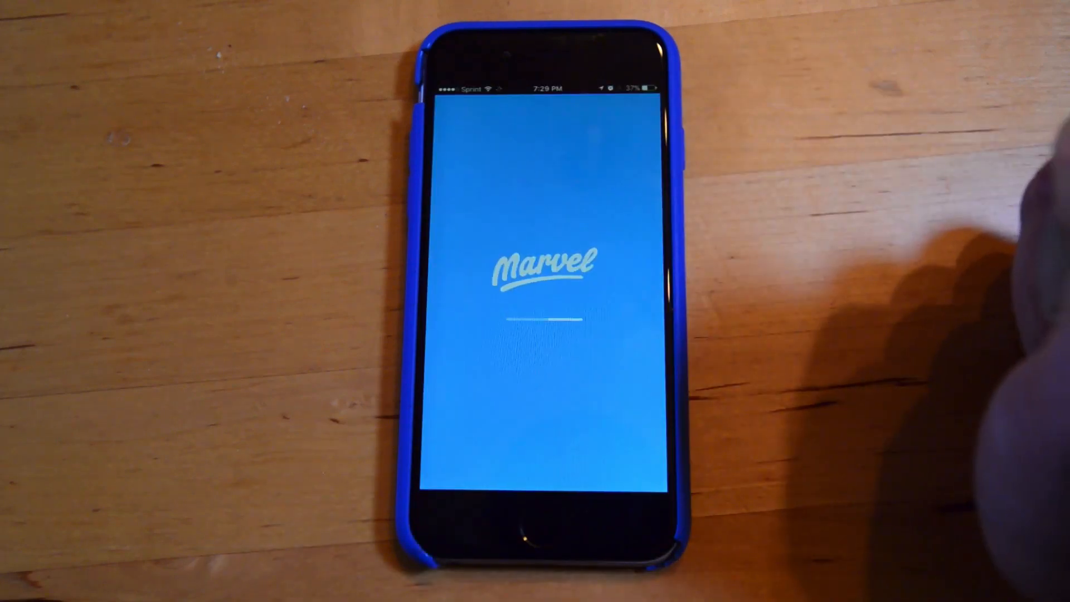